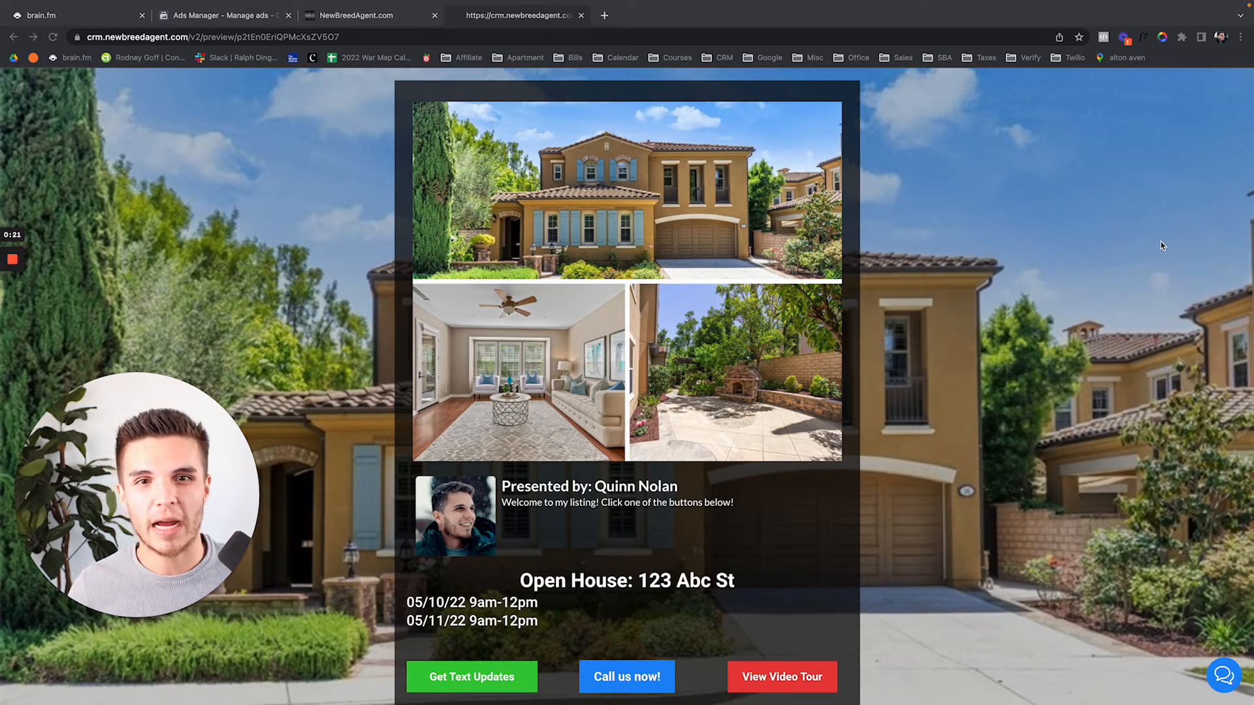
Scroll up and down through the listing preview page to review it
{"action": "scroll", "coordinate": [1126, 275], "scroll_direction": "down", "scroll_amount": 1}
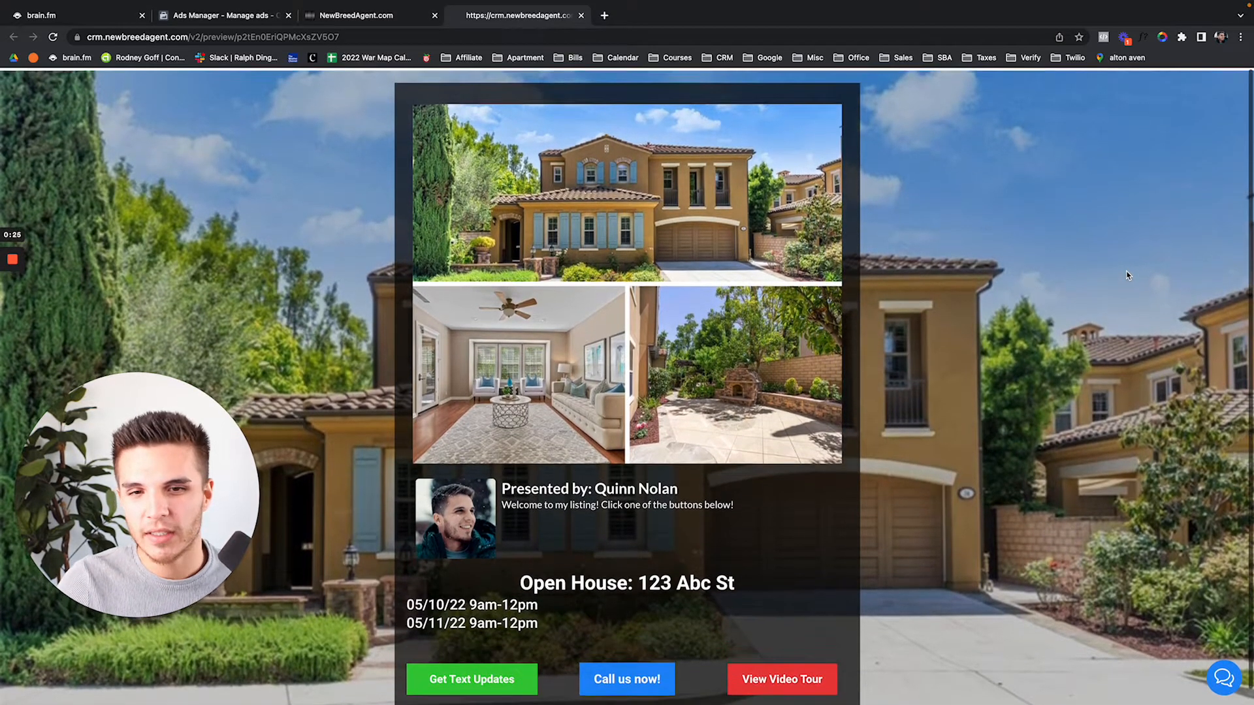
{"action": "scroll", "coordinate": [1127, 274], "scroll_direction": "up", "scroll_amount": 1}
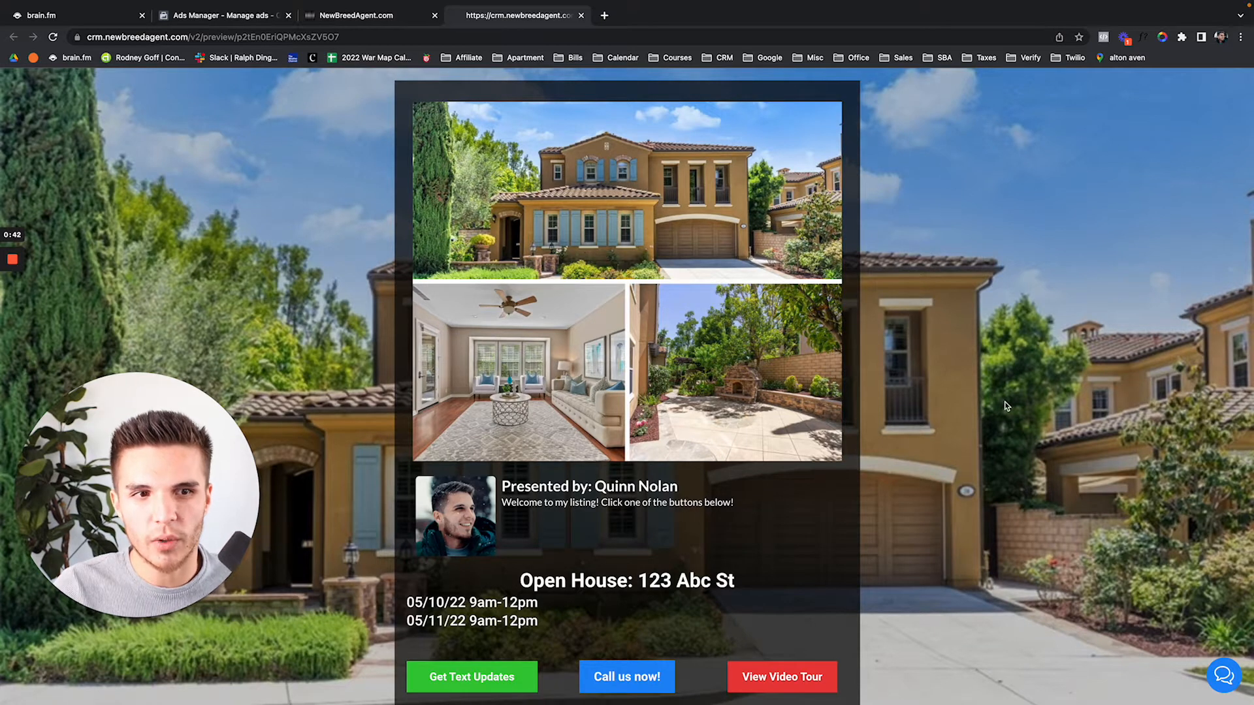
{"action": "scroll", "coordinate": [1005, 403], "scroll_direction": "down", "scroll_amount": 1}
{"action": "scroll", "coordinate": [1005, 404], "scroll_direction": "up", "scroll_amount": 1}
{"action": "scroll", "coordinate": [1005, 403], "scroll_direction": "down", "scroll_amount": 1}
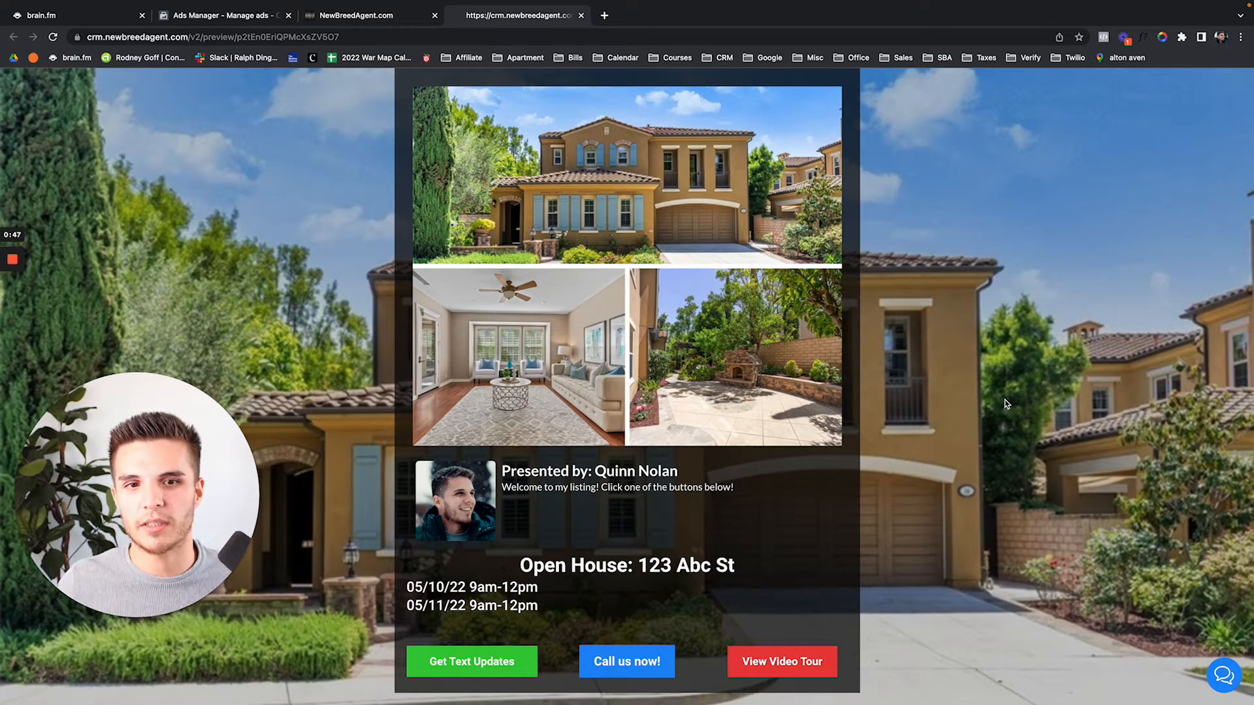
{"action": "scroll", "coordinate": [1006, 404], "scroll_direction": "up", "scroll_amount": 1}
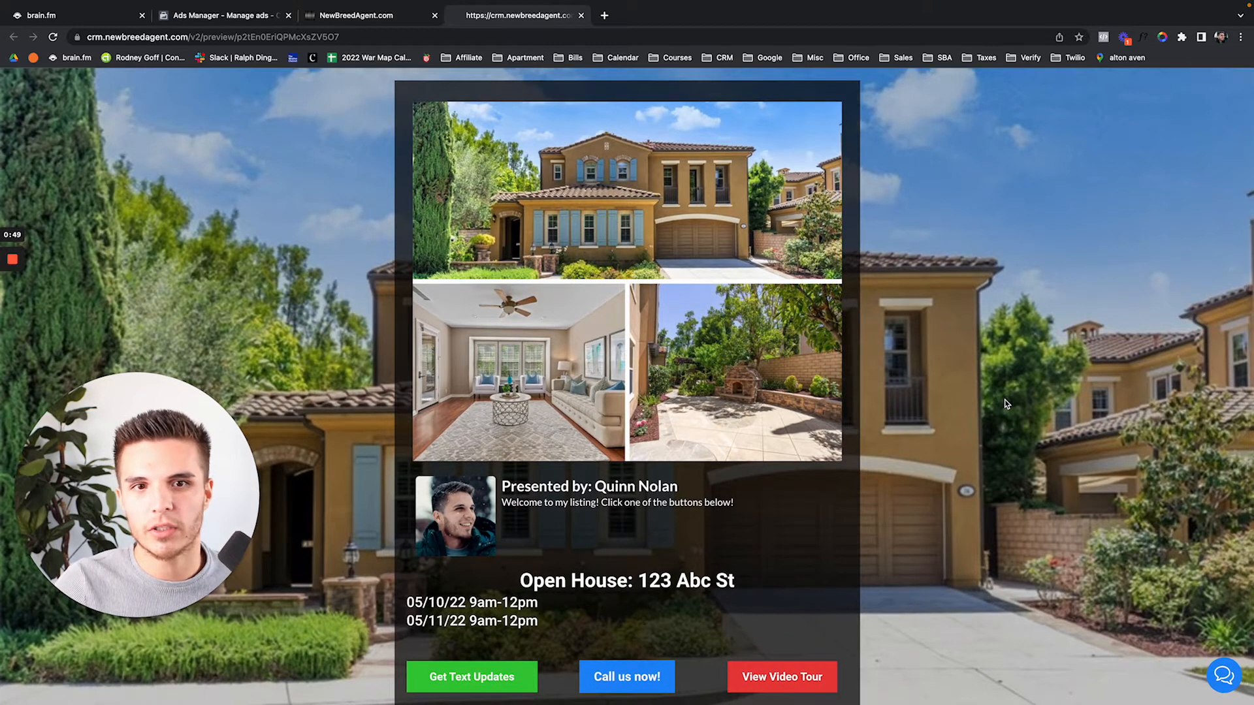
{"action": "scroll", "coordinate": [1007, 404], "scroll_direction": "down", "scroll_amount": 1}
{"action": "scroll", "coordinate": [1006, 405], "scroll_direction": "up", "scroll_amount": 1}
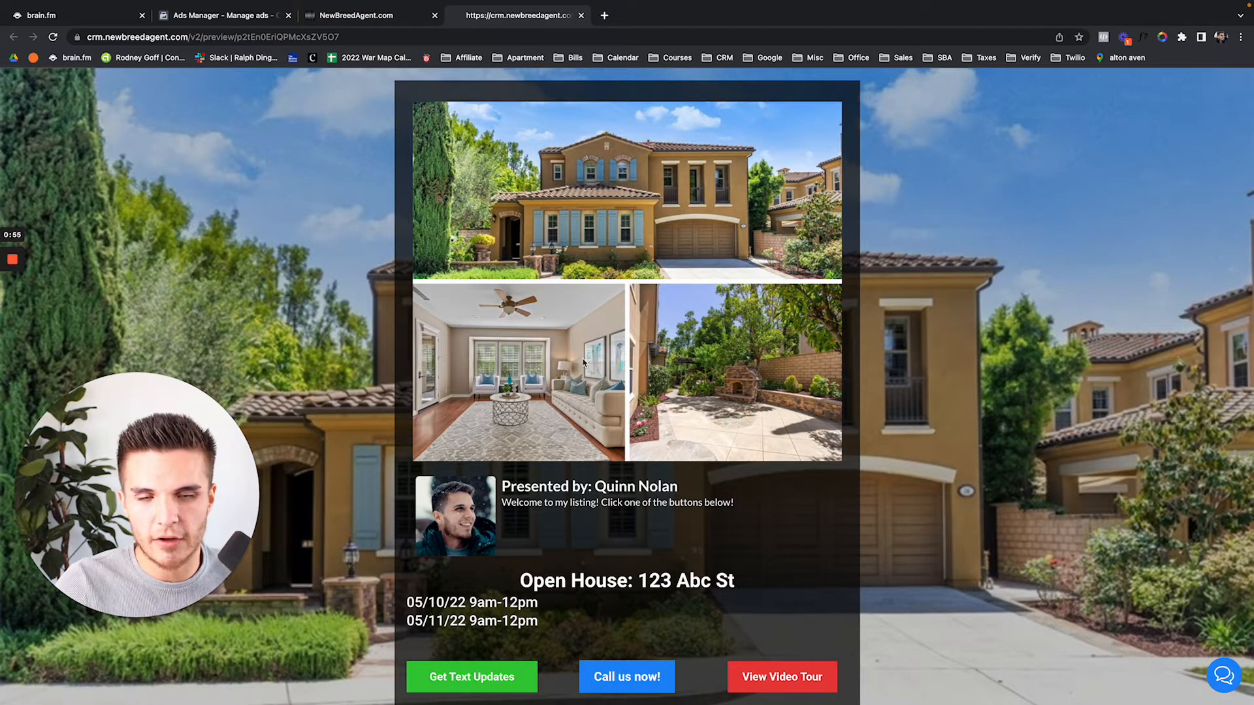
{"action": "scroll", "coordinate": [574, 359], "scroll_direction": "down", "scroll_amount": 1}
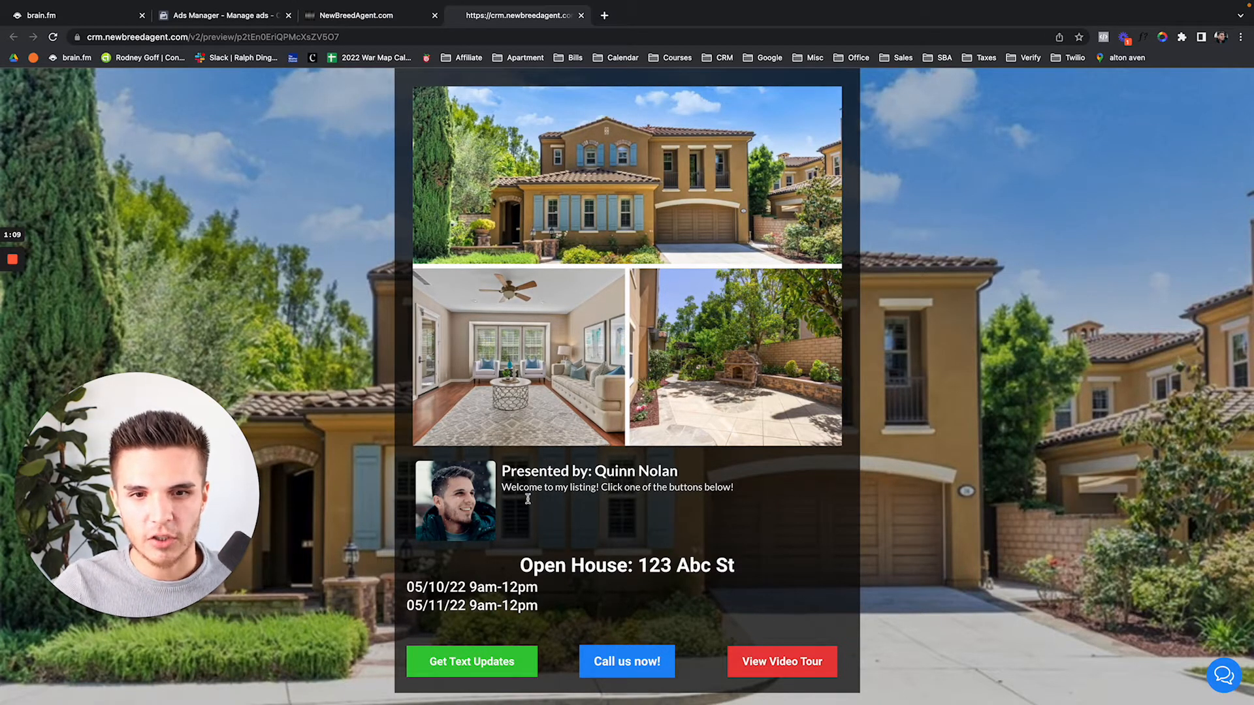
Test the text-updates sign-up form by opening and closing it twice
{"action": "left_click", "coordinate": [474, 663]}
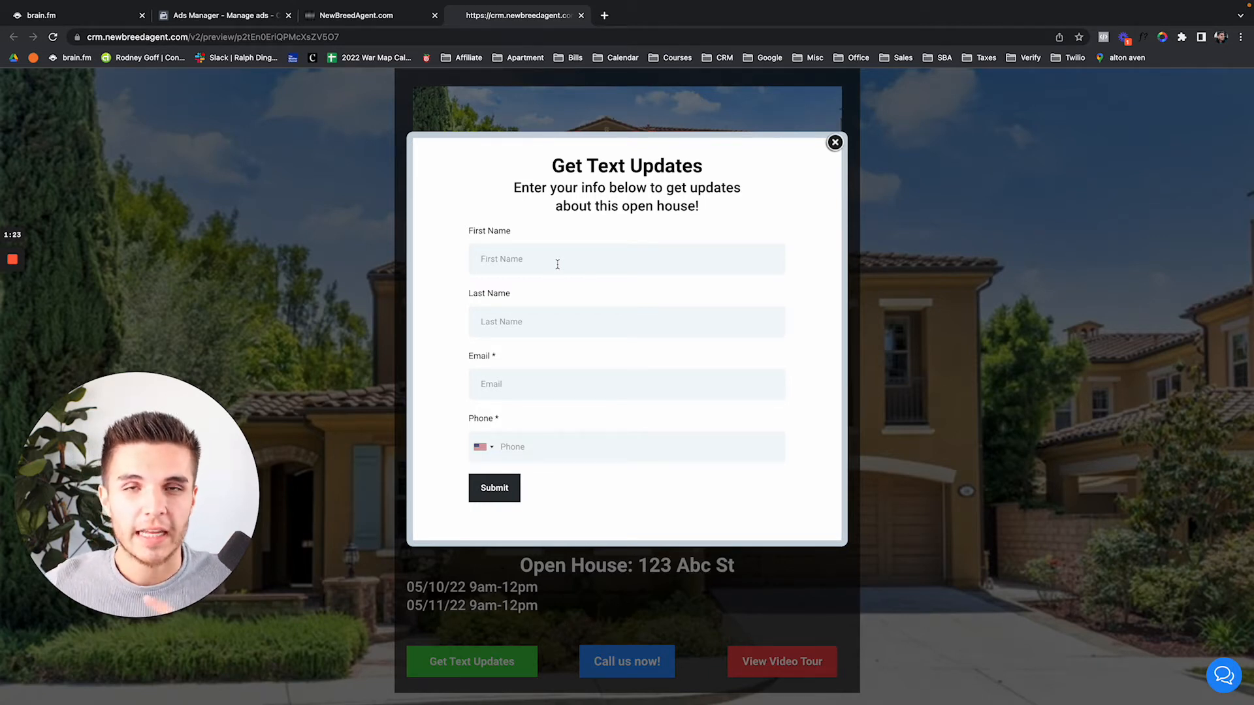
{"action": "left_click", "coordinate": [835, 142]}
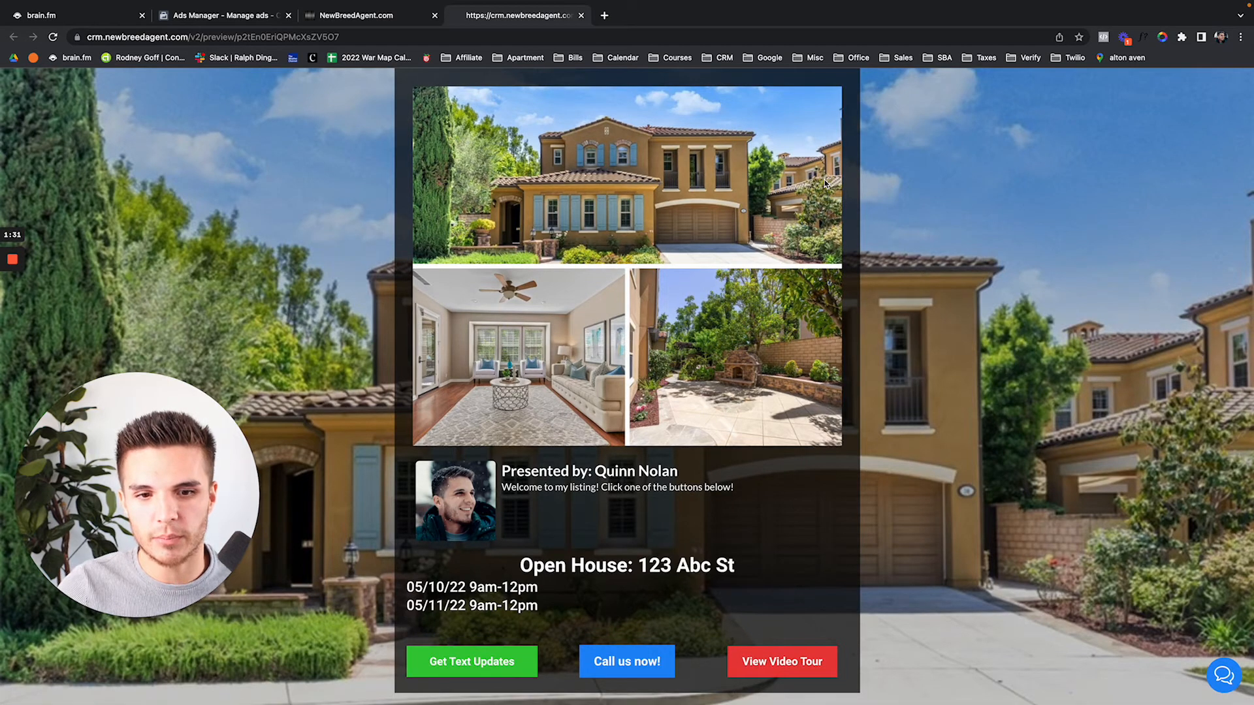
{"action": "left_click", "coordinate": [477, 654]}
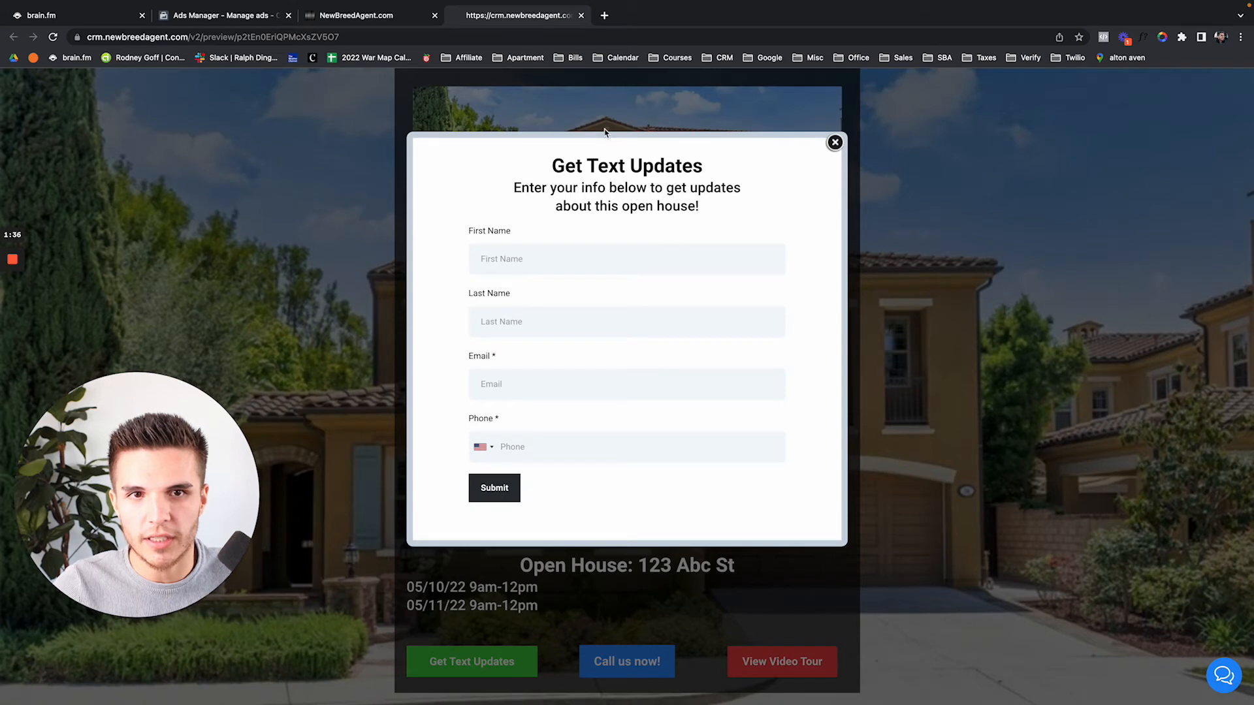
{"action": "left_click", "coordinate": [835, 142]}
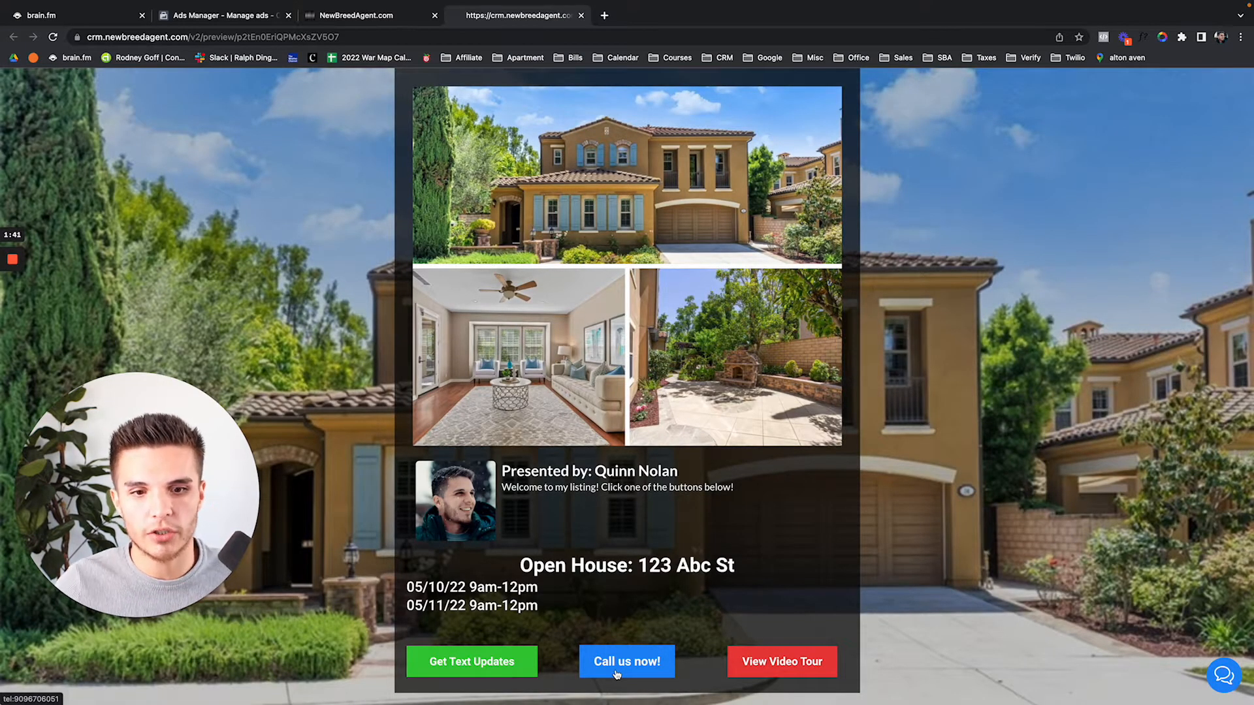
Test the call-us link and the listing's video tour, then return to the preview
{"action": "left_click", "coordinate": [615, 672]}
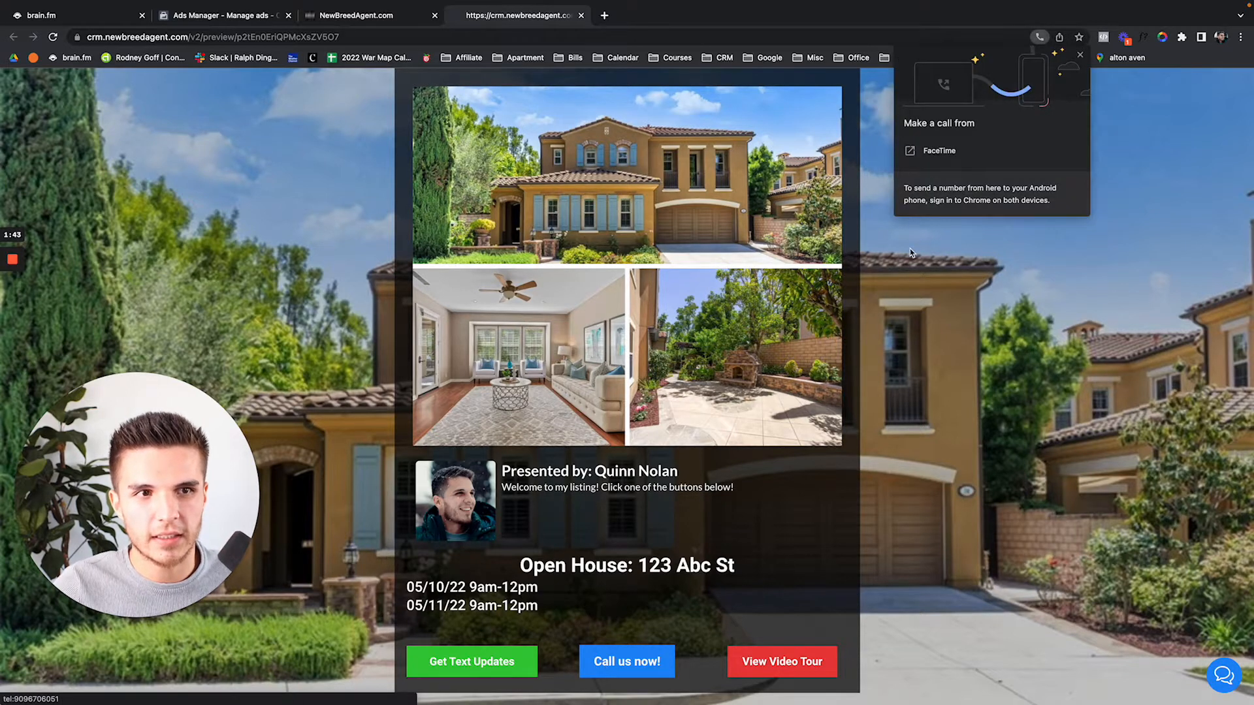
{"action": "left_click", "coordinate": [1080, 59]}
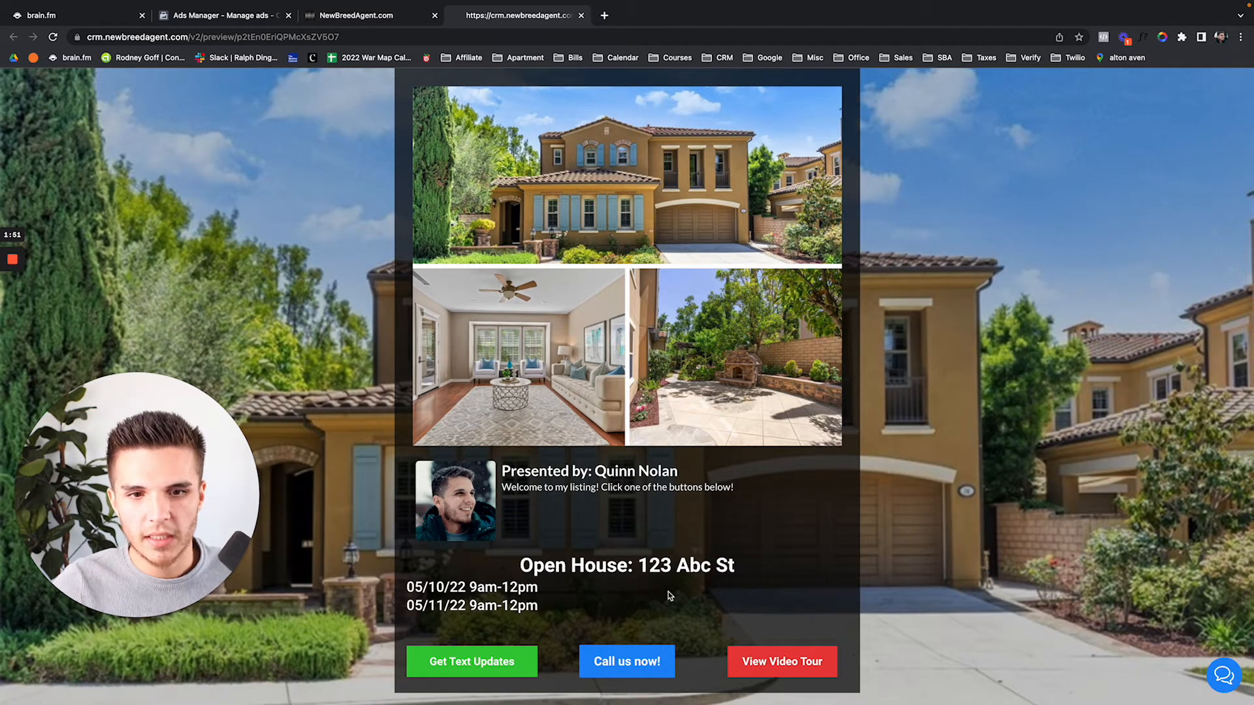
{"action": "left_click", "coordinate": [761, 665]}
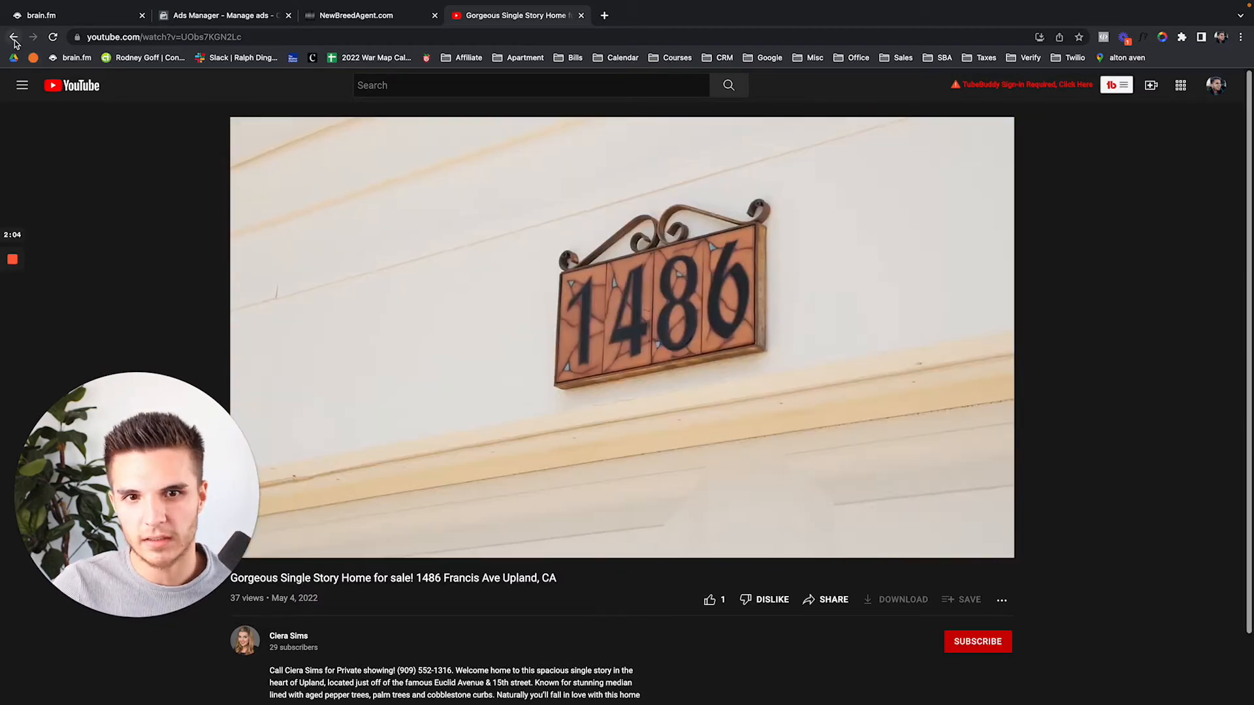
{"action": "left_click", "coordinate": [14, 41]}
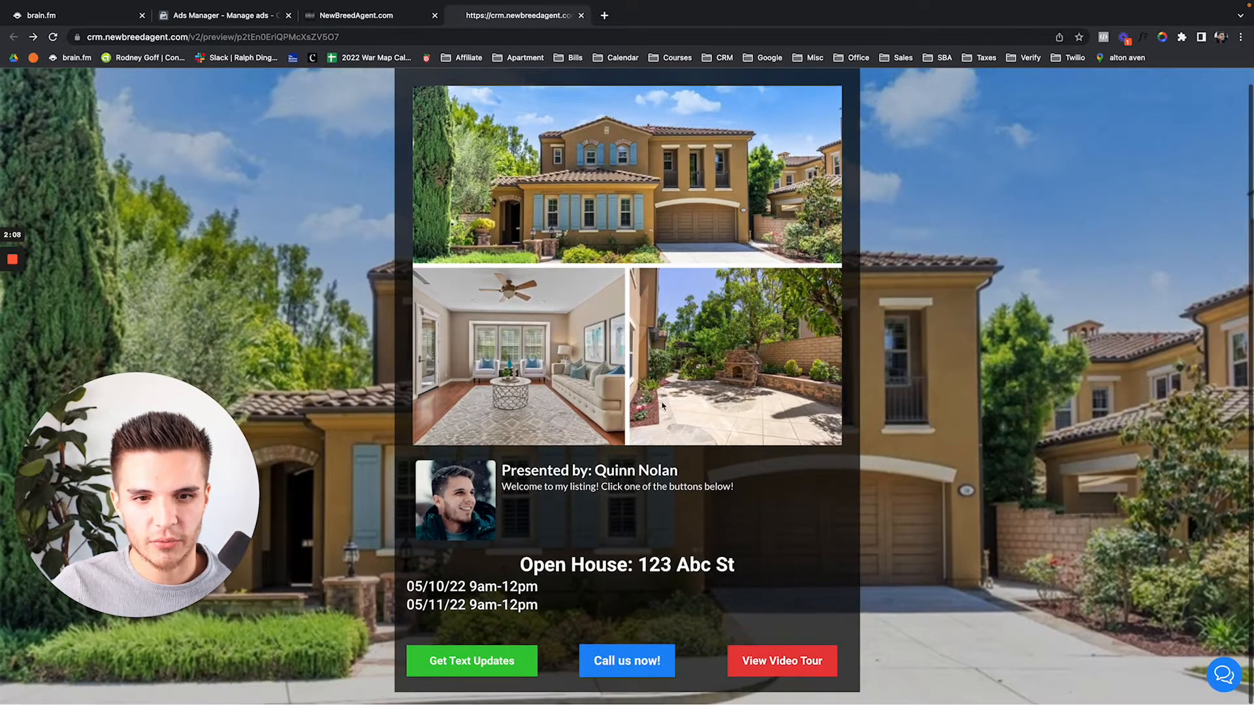
Send the chat question 'How much is this listing on 213 abc st?' to the agent
{"action": "left_click", "coordinate": [1214, 678]}
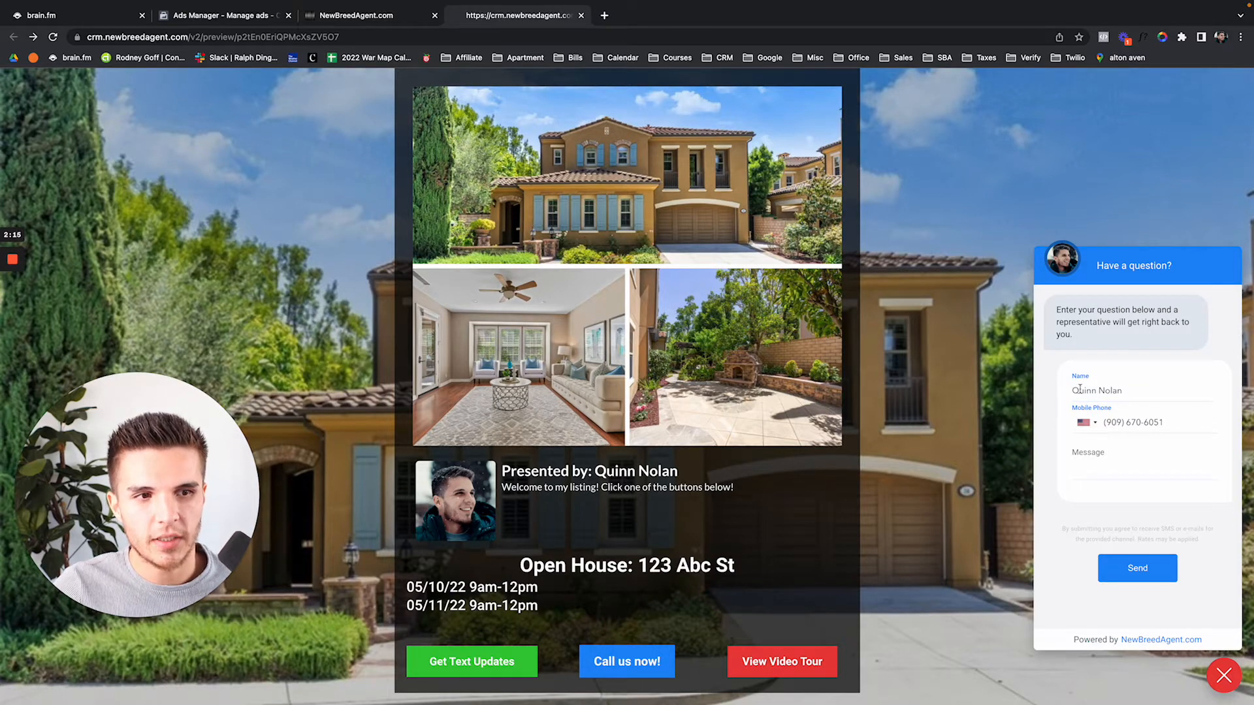
{"action": "left_click", "coordinate": [1097, 457]}
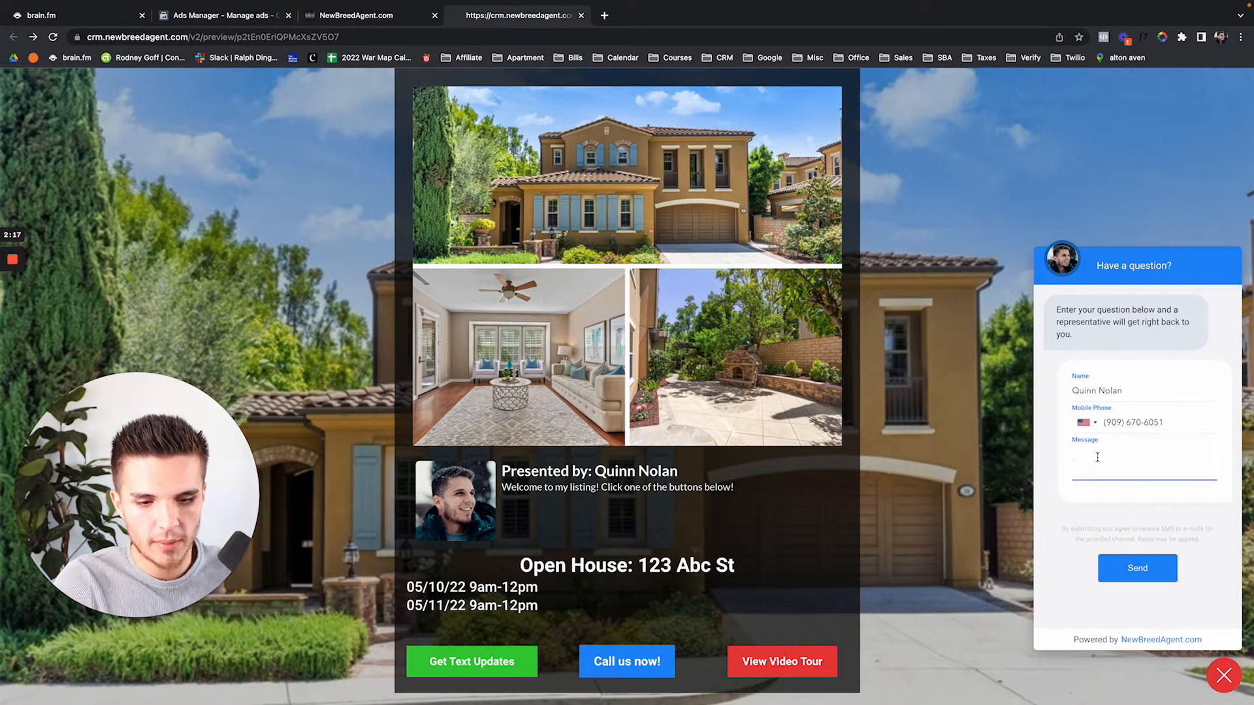
{"action": "type", "text": "How much is th"}
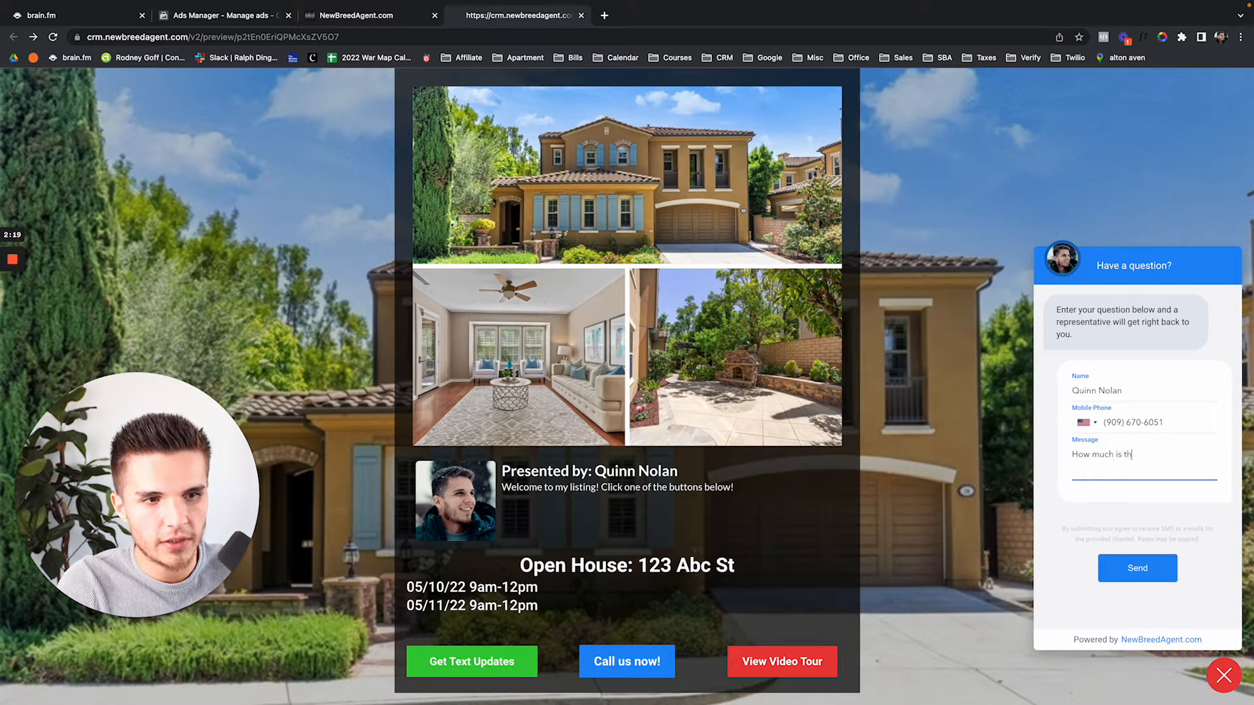
{"action": "type", "text": "is listing on 21"}
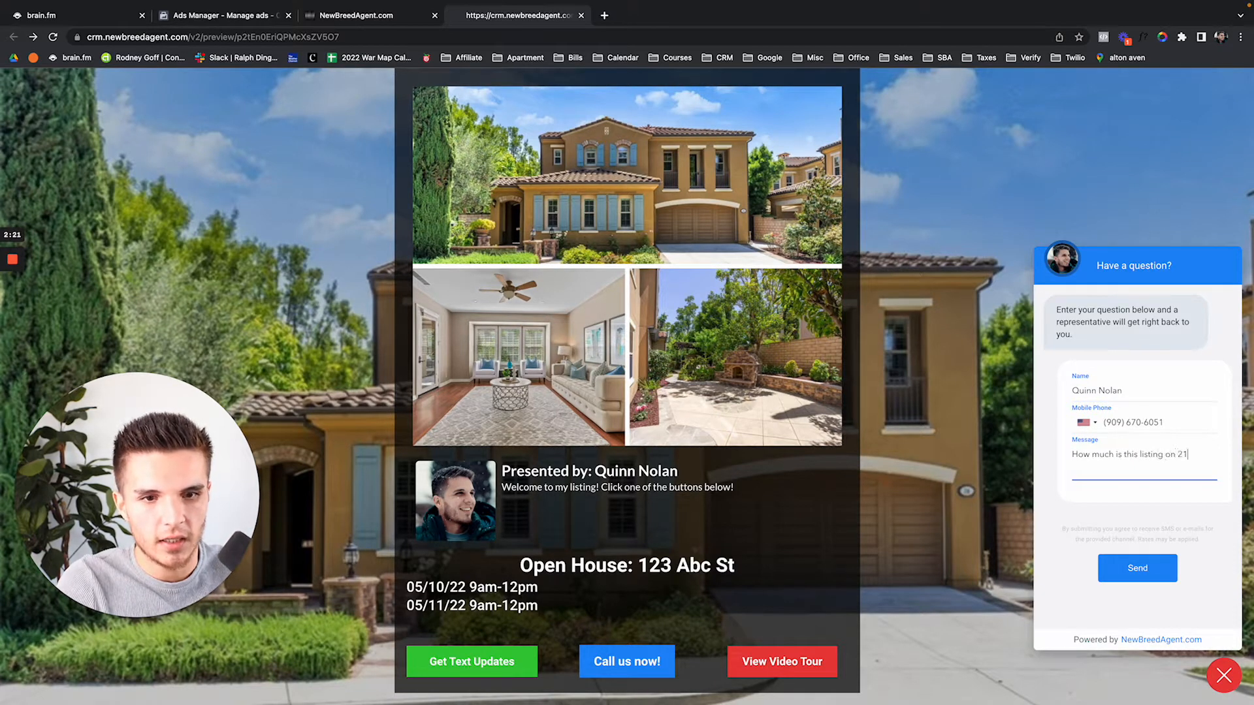
{"action": "type", "text": "3 abc st?"}
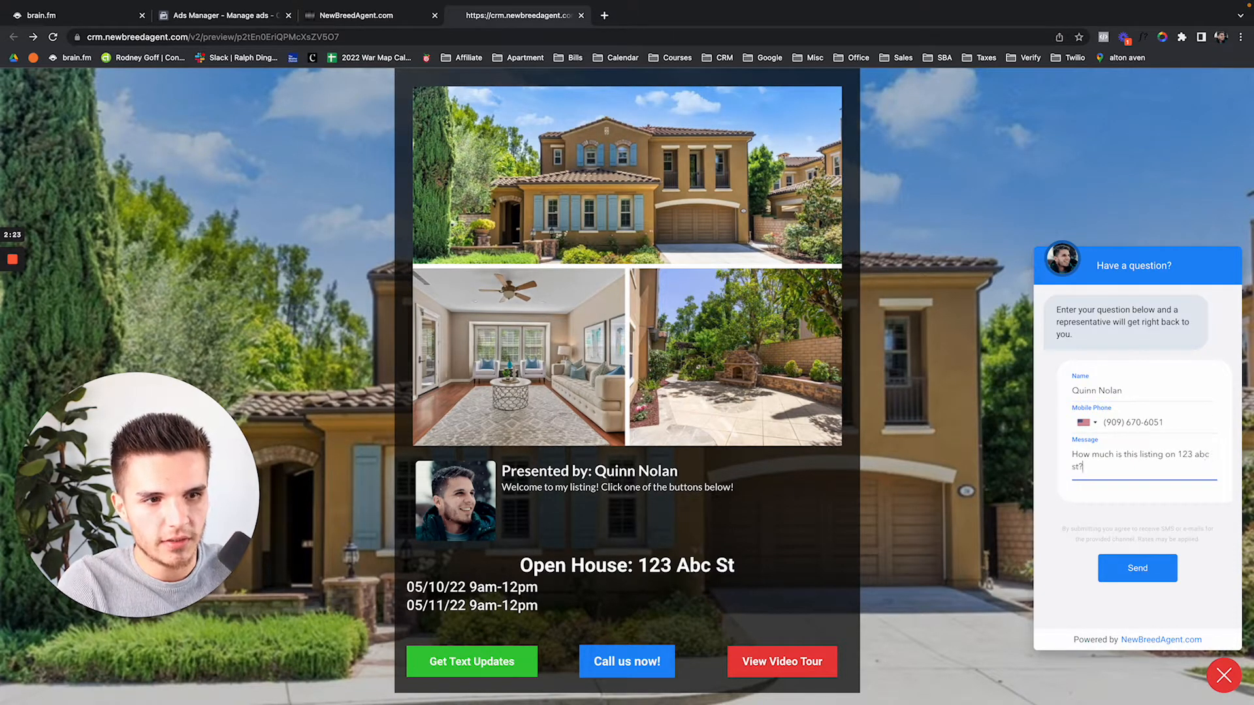
{"action": "left_click", "coordinate": [1138, 567]}
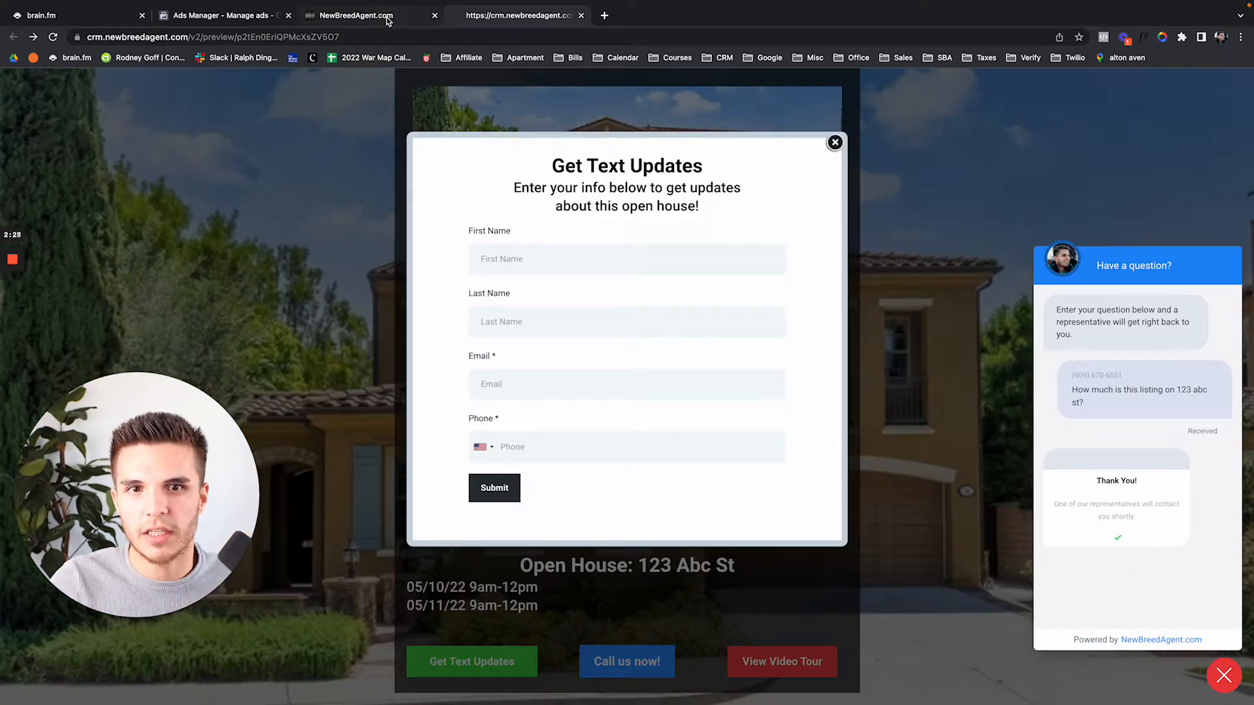
In the Conversations inbox, find the lead's price question and write the SMS reply 'It's $10m'
{"action": "left_click", "coordinate": [387, 16]}
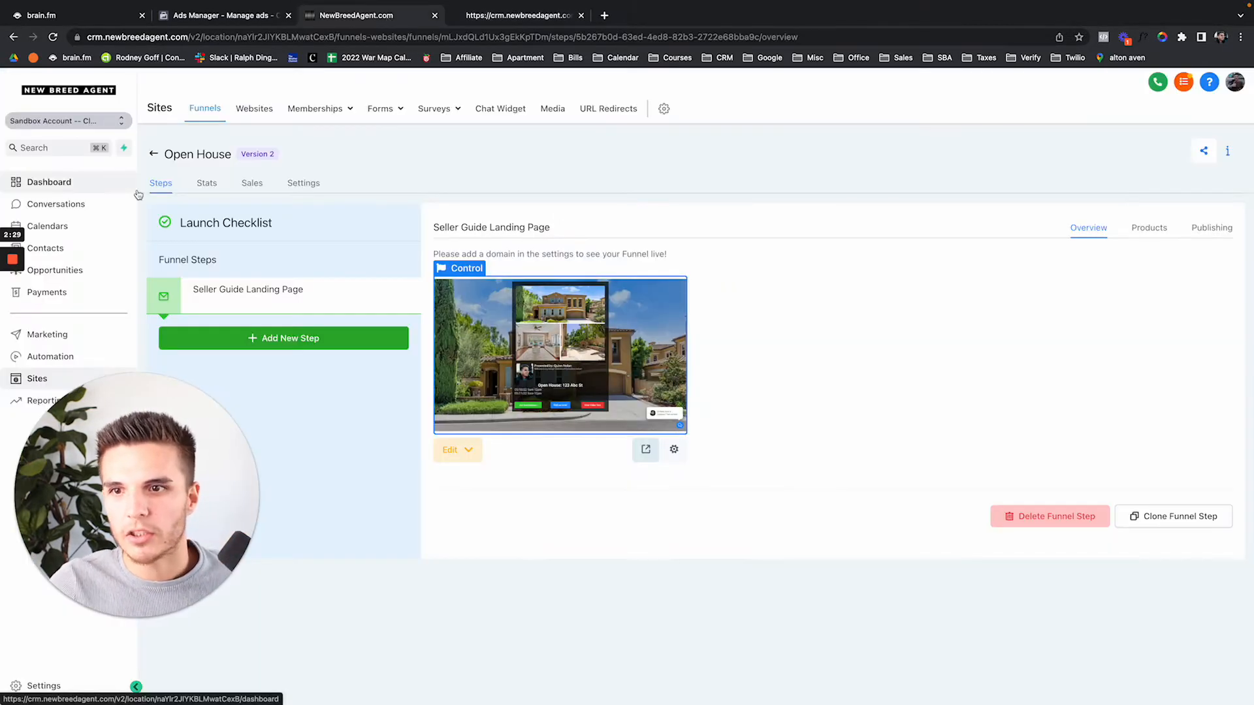
{"action": "left_click", "coordinate": [104, 205]}
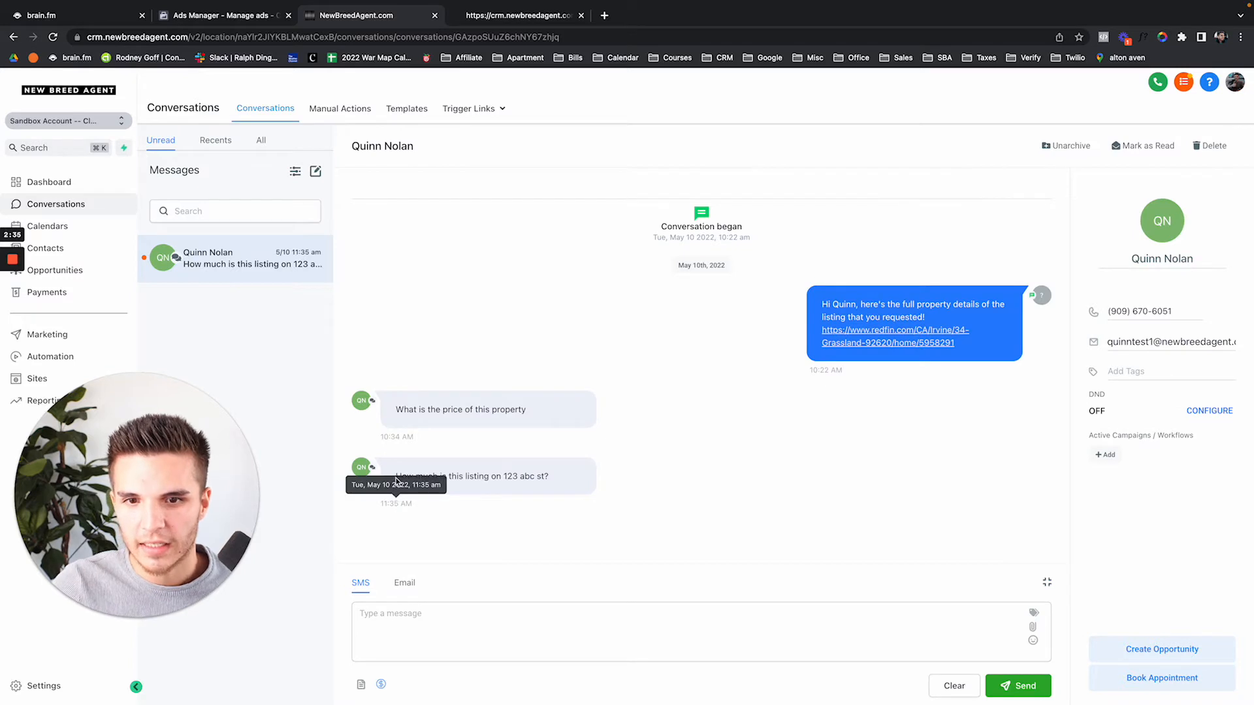
{"action": "left_click_drag", "start_coordinate": [560, 475], "coordinate": [350, 477]}
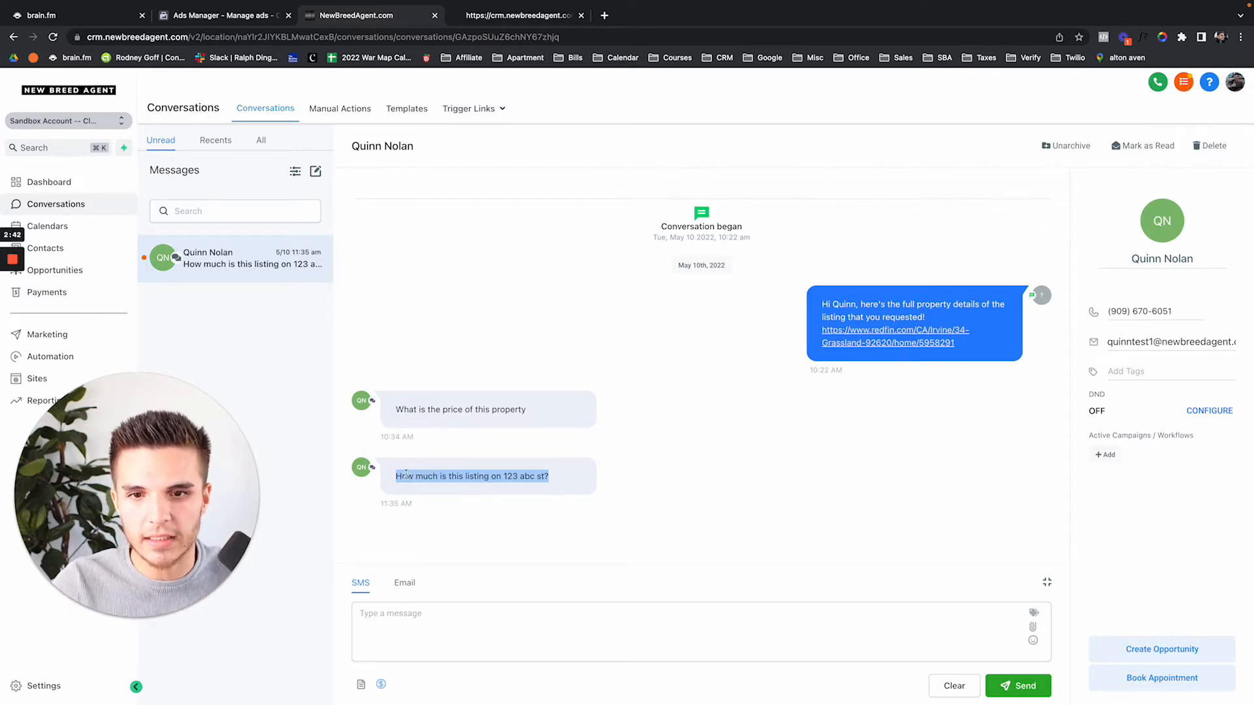
{"action": "left_click", "coordinate": [485, 488]}
{"action": "left_click_drag", "start_coordinate": [558, 482], "coordinate": [396, 476]}
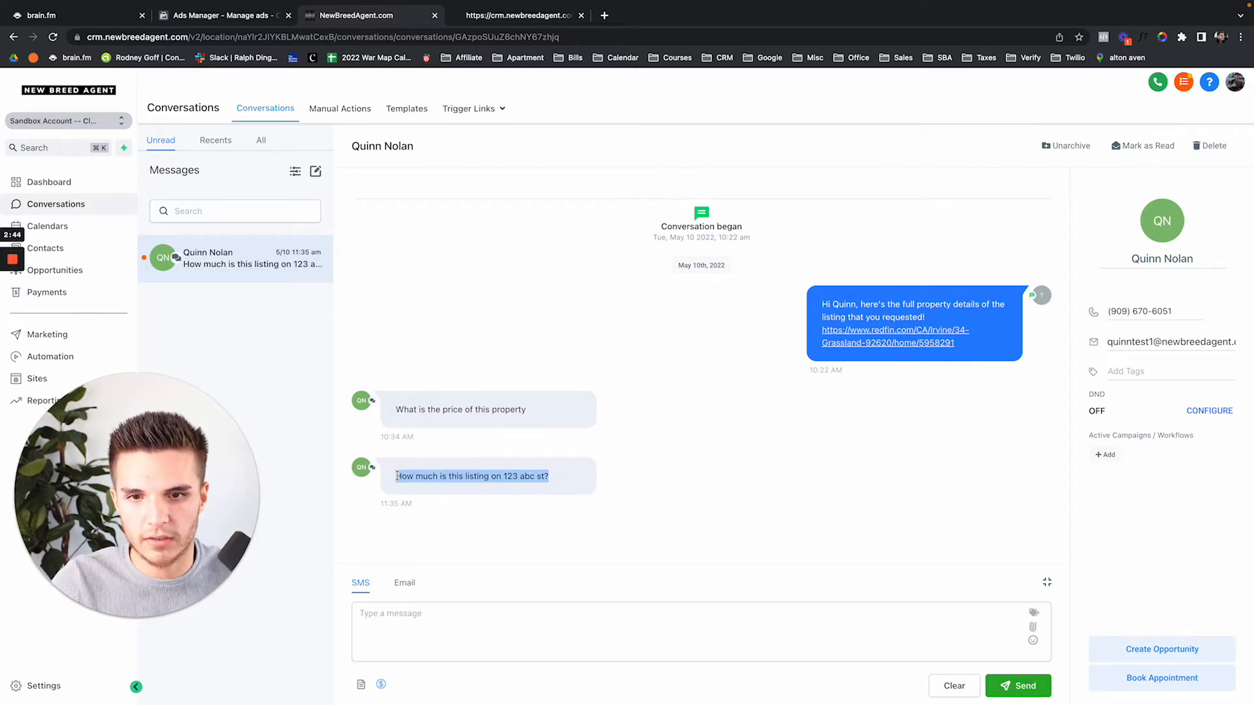
{"action": "left_click", "coordinate": [412, 627]}
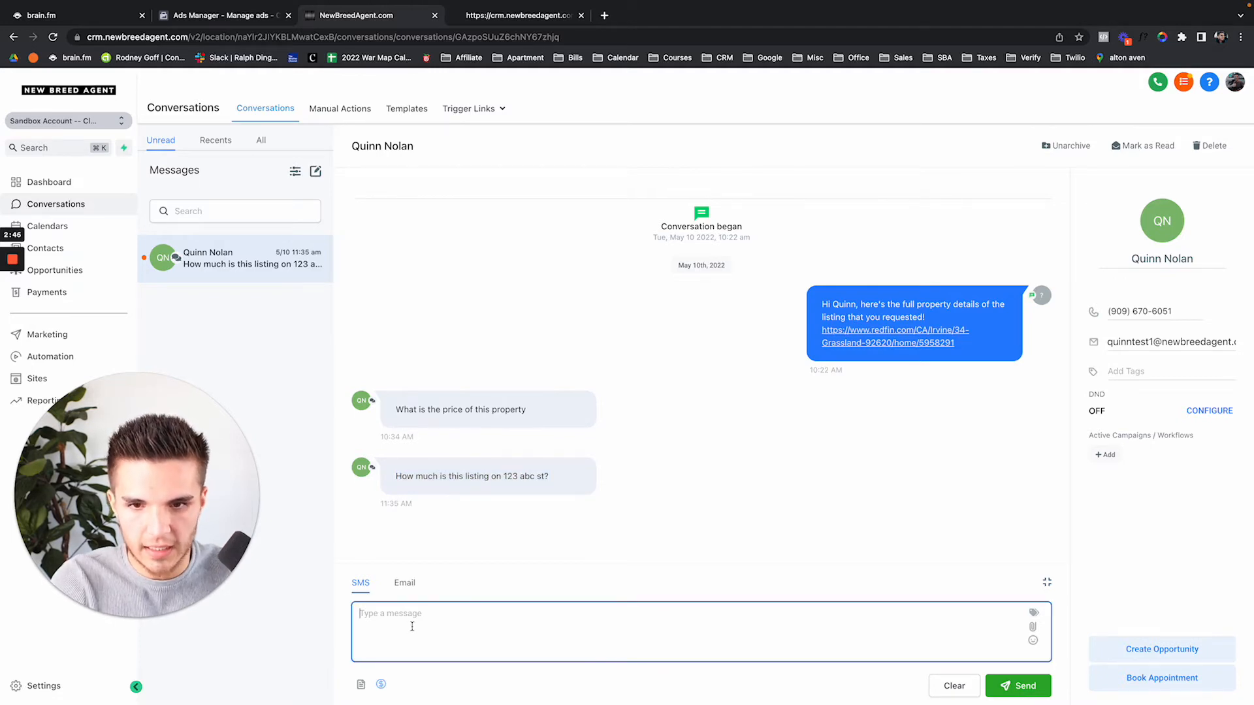
{"action": "type", "text": "It's $10m"}
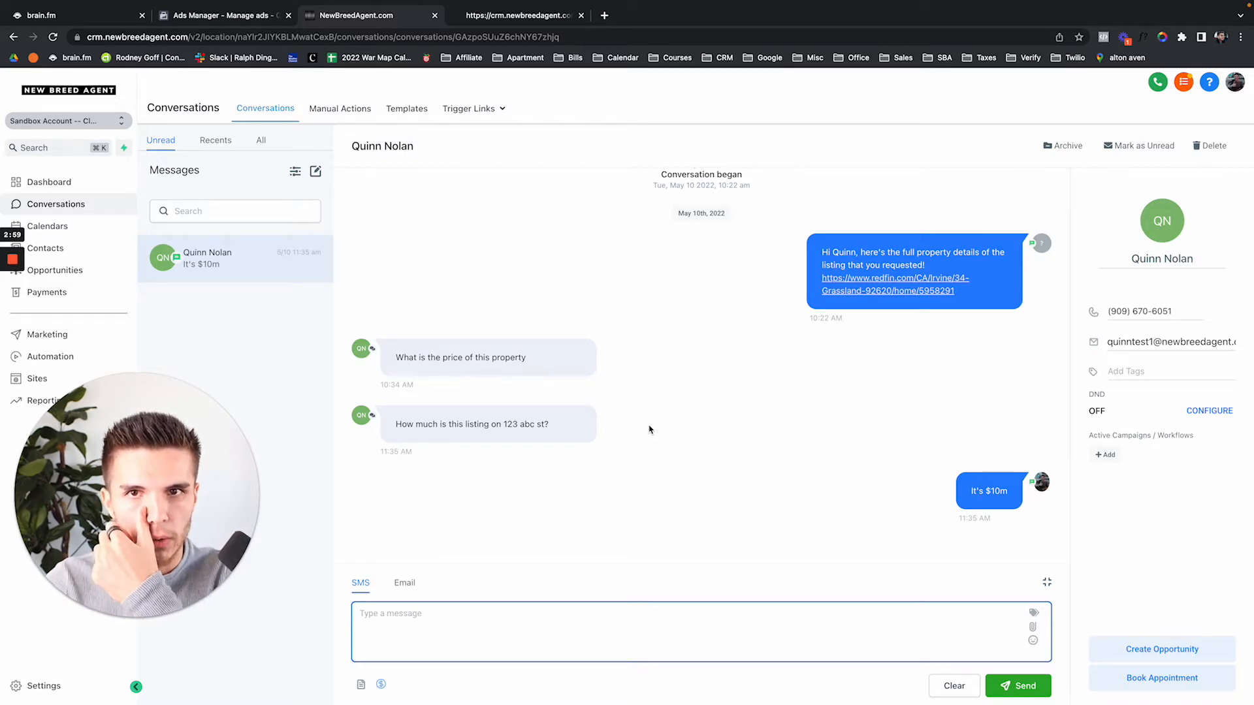
{"action": "left_click_drag", "start_coordinate": [91, 471], "coordinate": [232, 466]}
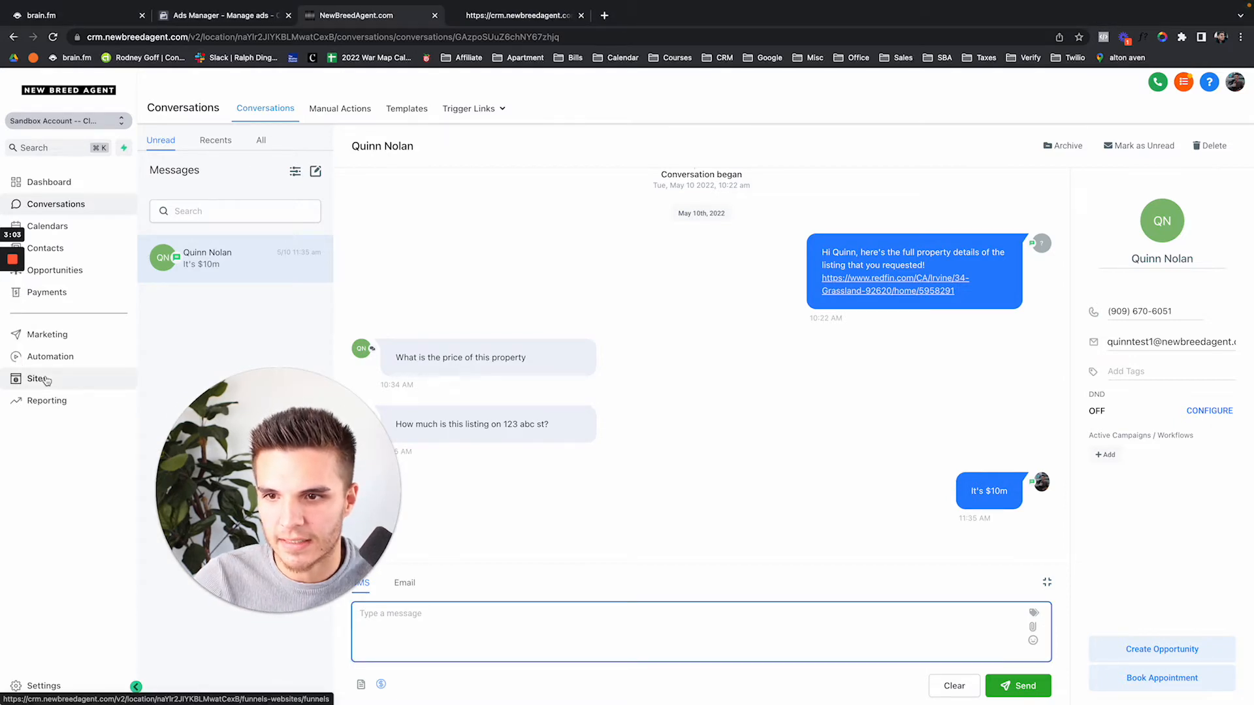
Close the Get Text Updates popup on the listing preview
{"action": "left_click", "coordinate": [47, 380]}
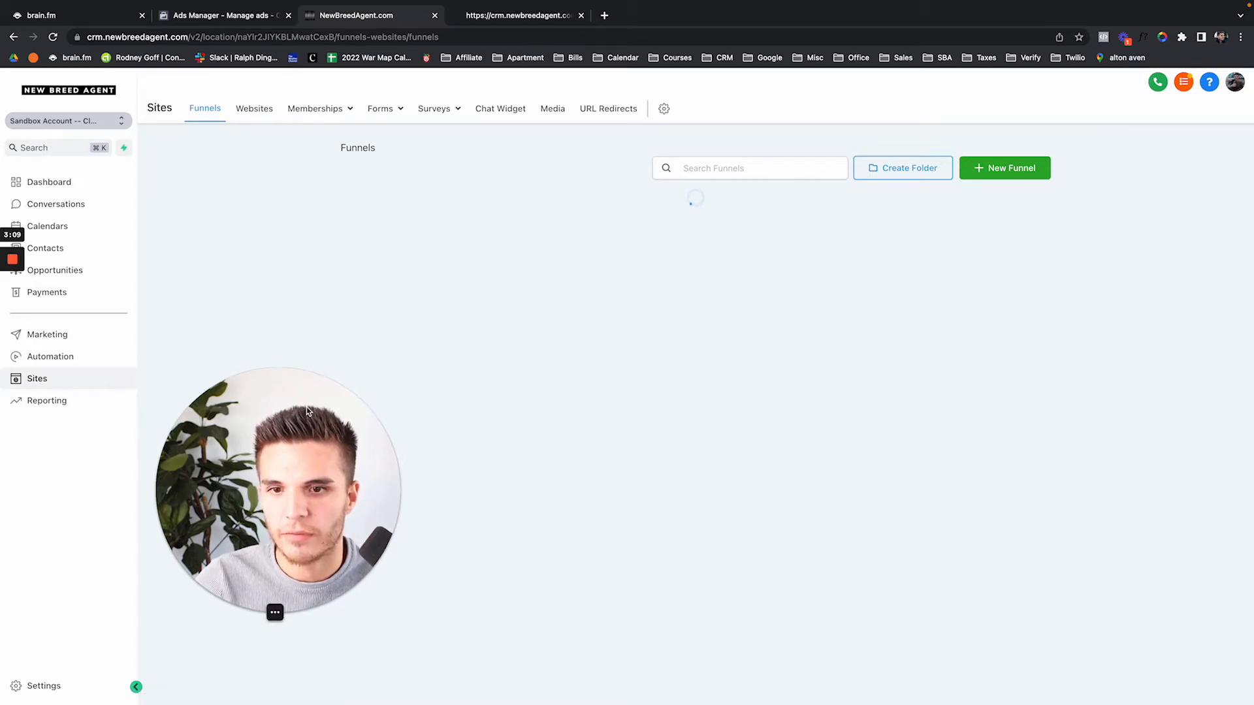
{"action": "left_click_drag", "start_coordinate": [307, 410], "coordinate": [166, 410]}
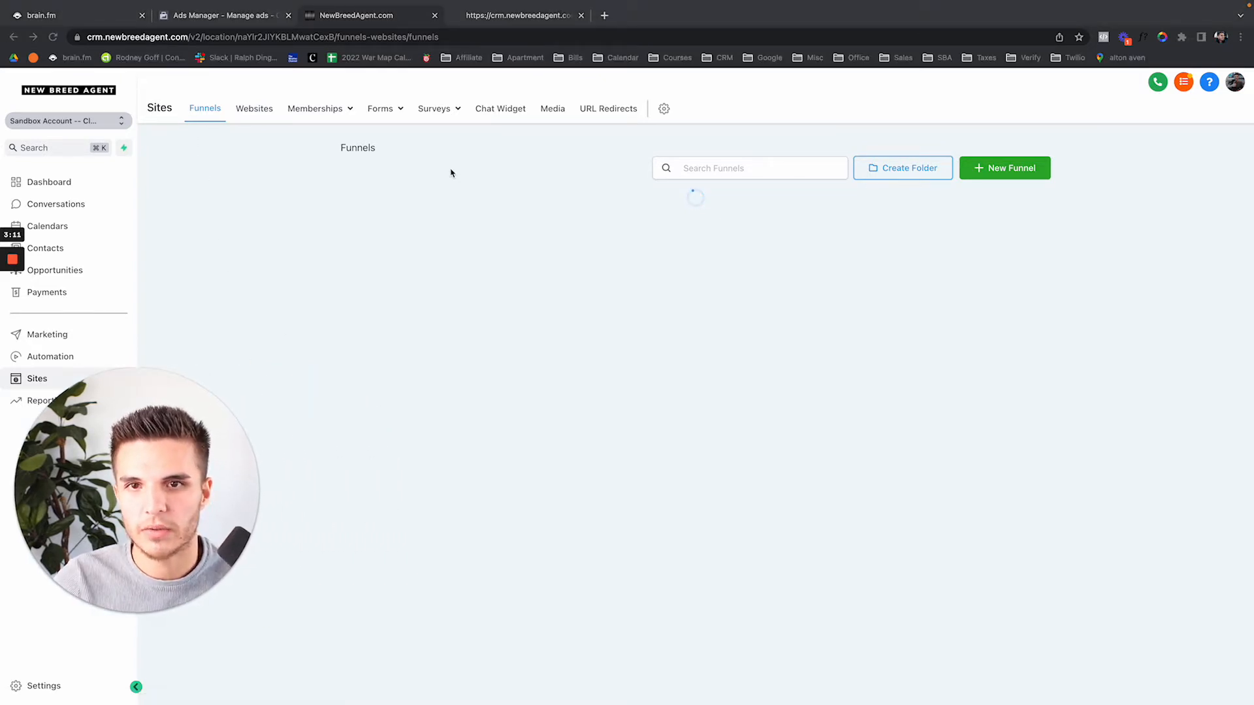
{"action": "left_click", "coordinate": [523, 15]}
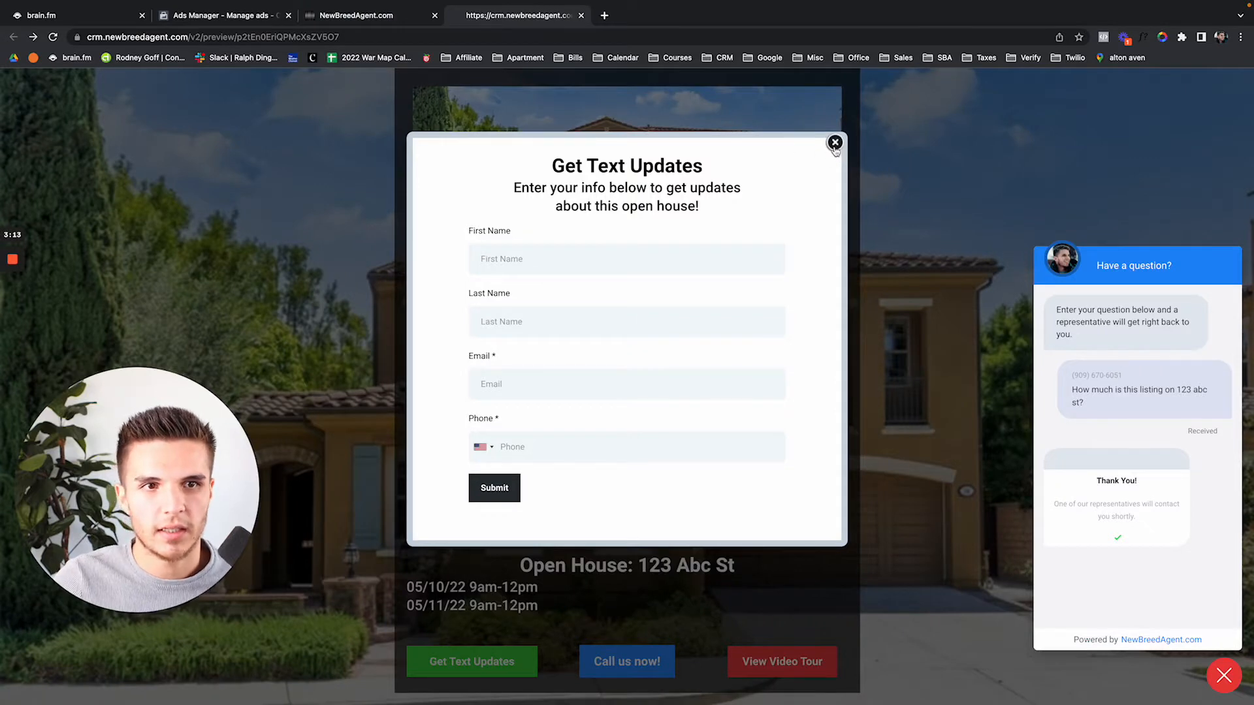
{"action": "left_click", "coordinate": [835, 142]}
Open the Open House funnel and bring up the landing page's editing options
{"action": "left_click", "coordinate": [412, 16]}
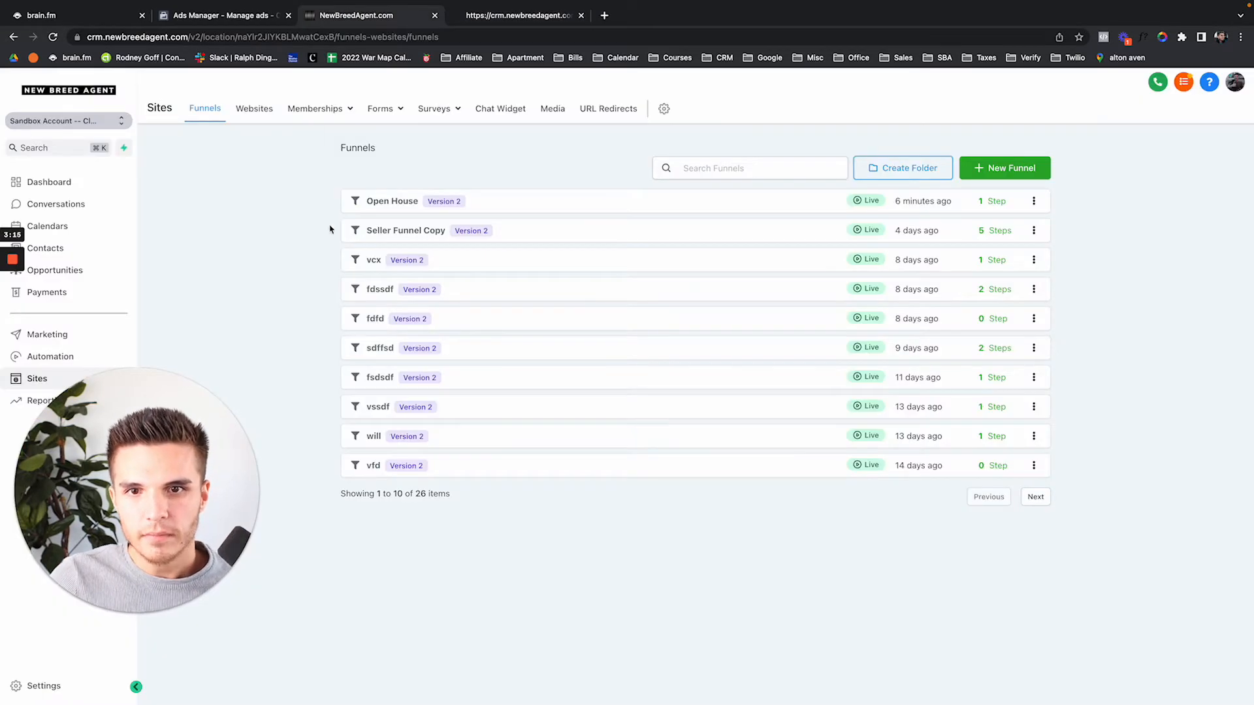
{"action": "left_click", "coordinate": [390, 203]}
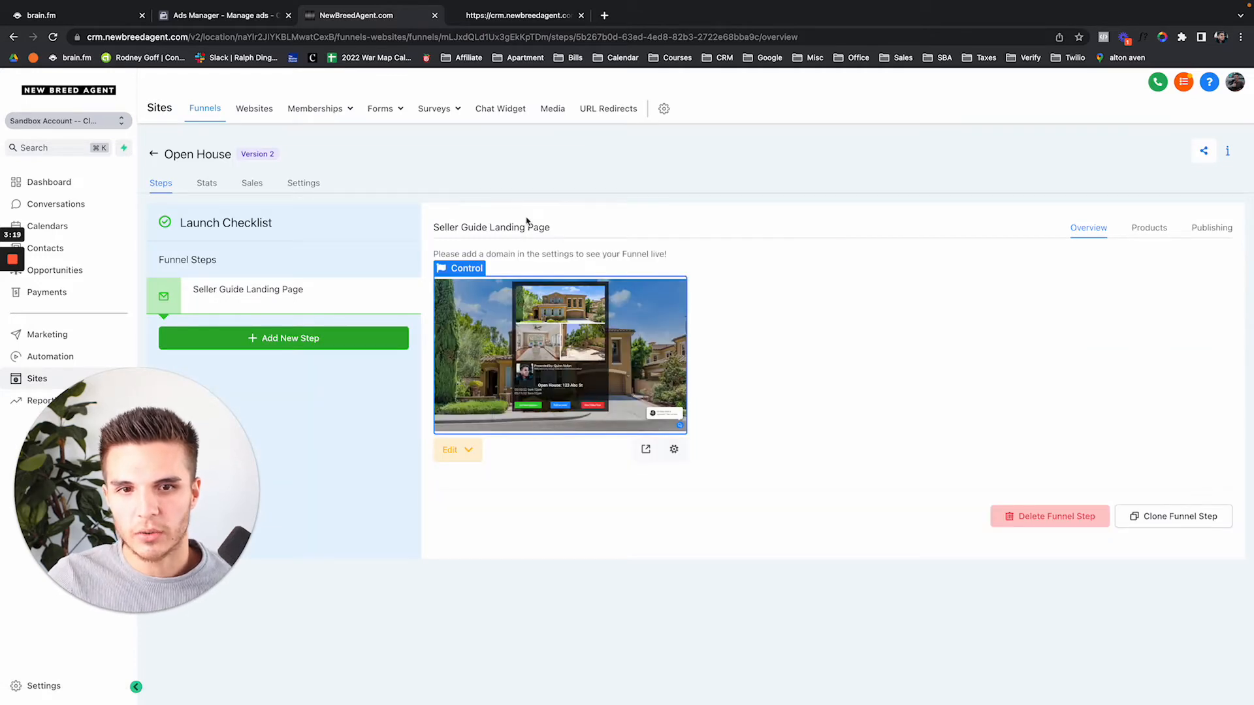
{"action": "left_click_drag", "start_coordinate": [433, 228], "coordinate": [584, 229]}
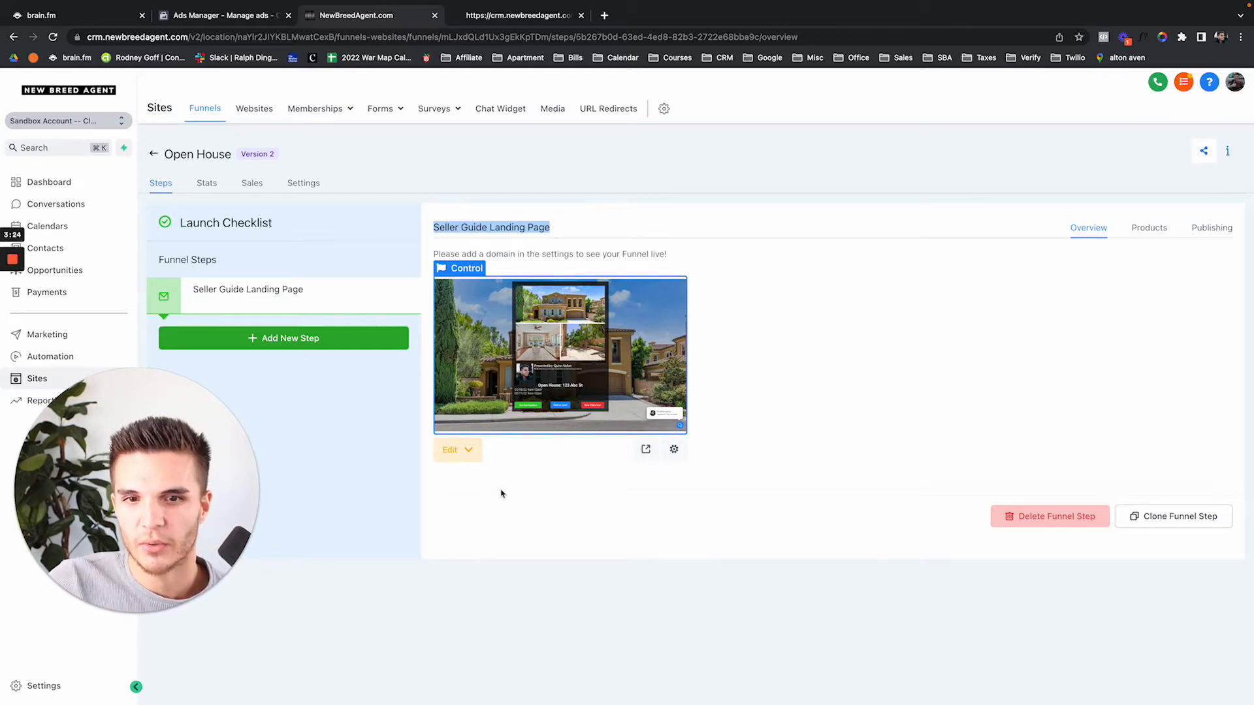
{"action": "left_click", "coordinate": [467, 449]}
In the page builder, duplicate the three-button row and select the copy's first button
{"action": "left_click", "coordinate": [480, 481]}
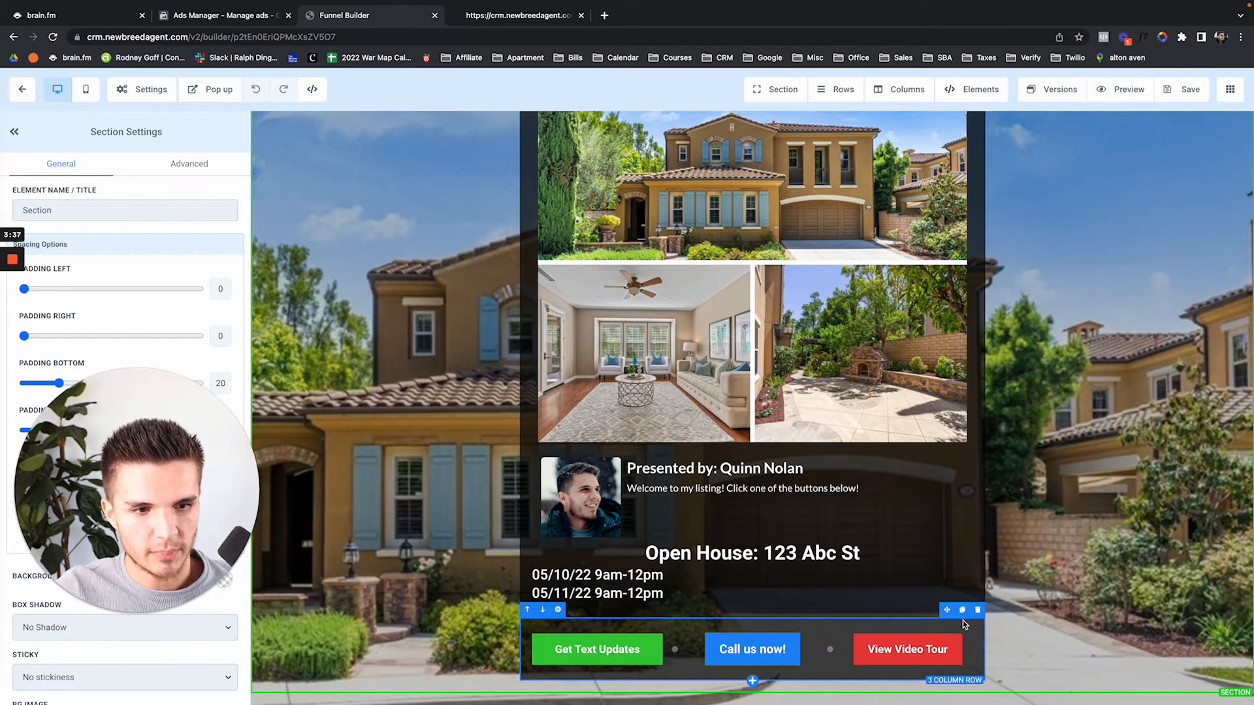
{"action": "left_click", "coordinate": [962, 610]}
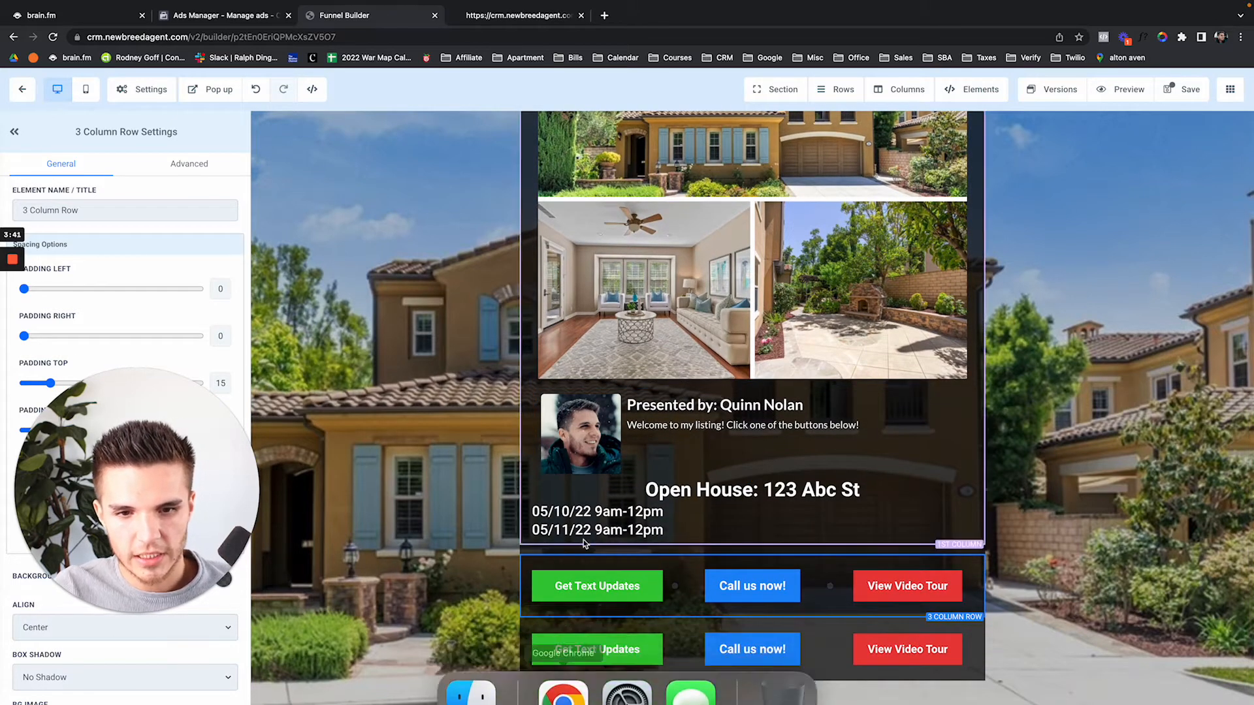
{"action": "left_click", "coordinate": [588, 650]}
{"action": "left_click_drag", "start_coordinate": [179, 535], "coordinate": [441, 303]}
{"action": "left_click_drag", "start_coordinate": [475, 233], "coordinate": [1178, 465]}
{"action": "scroll", "coordinate": [97, 506], "scroll_direction": "down", "scroll_amount": 3}
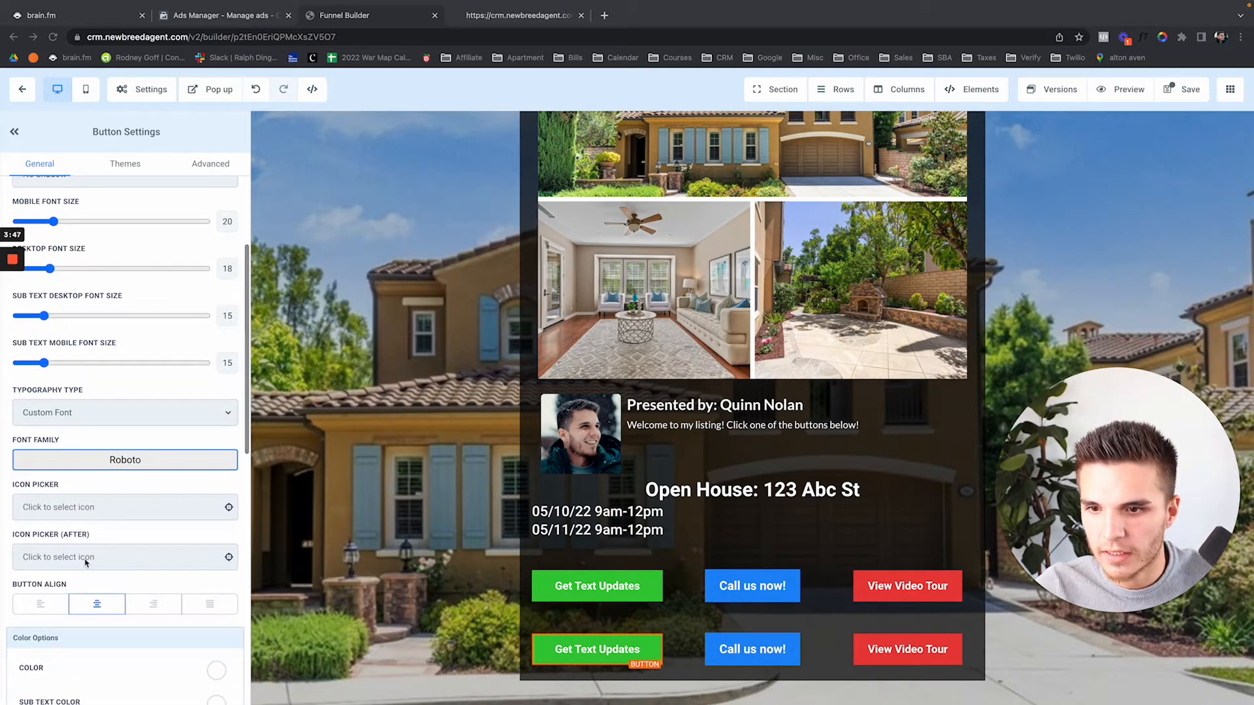
{"action": "scroll", "coordinate": [85, 559], "scroll_direction": "down", "scroll_amount": 7}
{"action": "scroll", "coordinate": [85, 568], "scroll_direction": "down", "scroll_amount": 3}
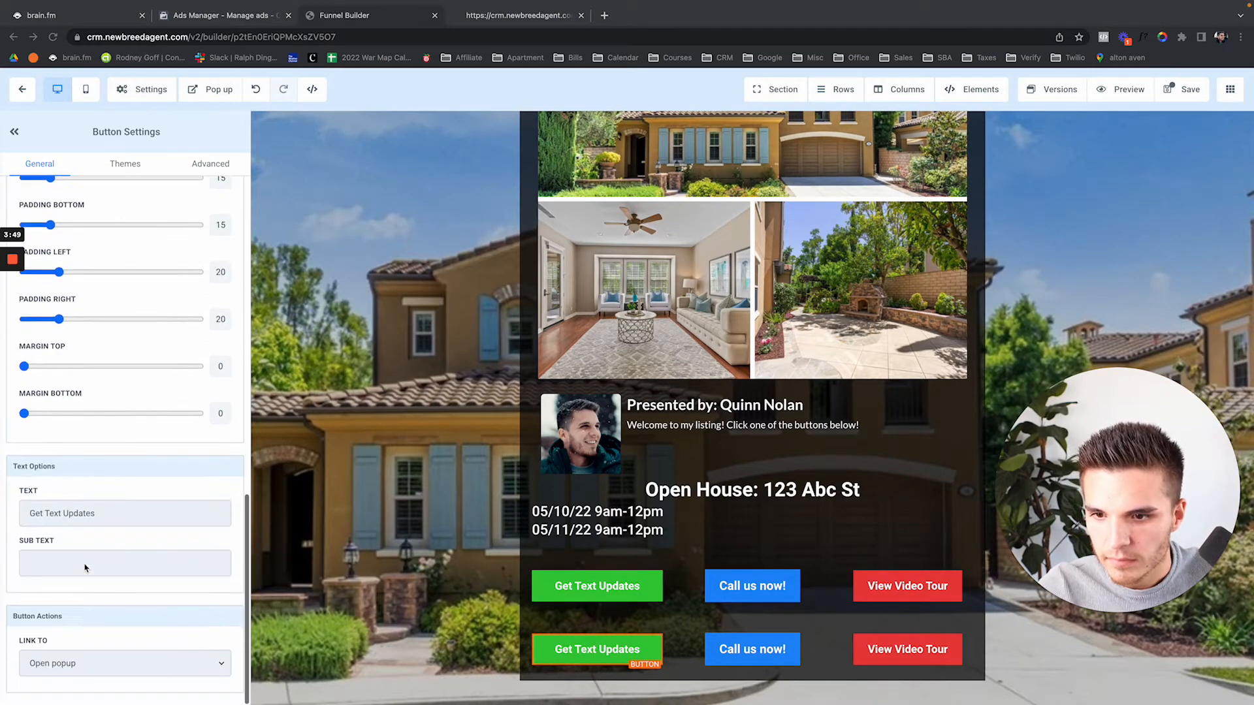
Relabel the button 'Follow me on IG' and set it to link to a website URL
{"action": "left_click", "coordinate": [106, 515]}
{"action": "key", "text": "super+a"}
{"action": "type", "text": "Fol"}
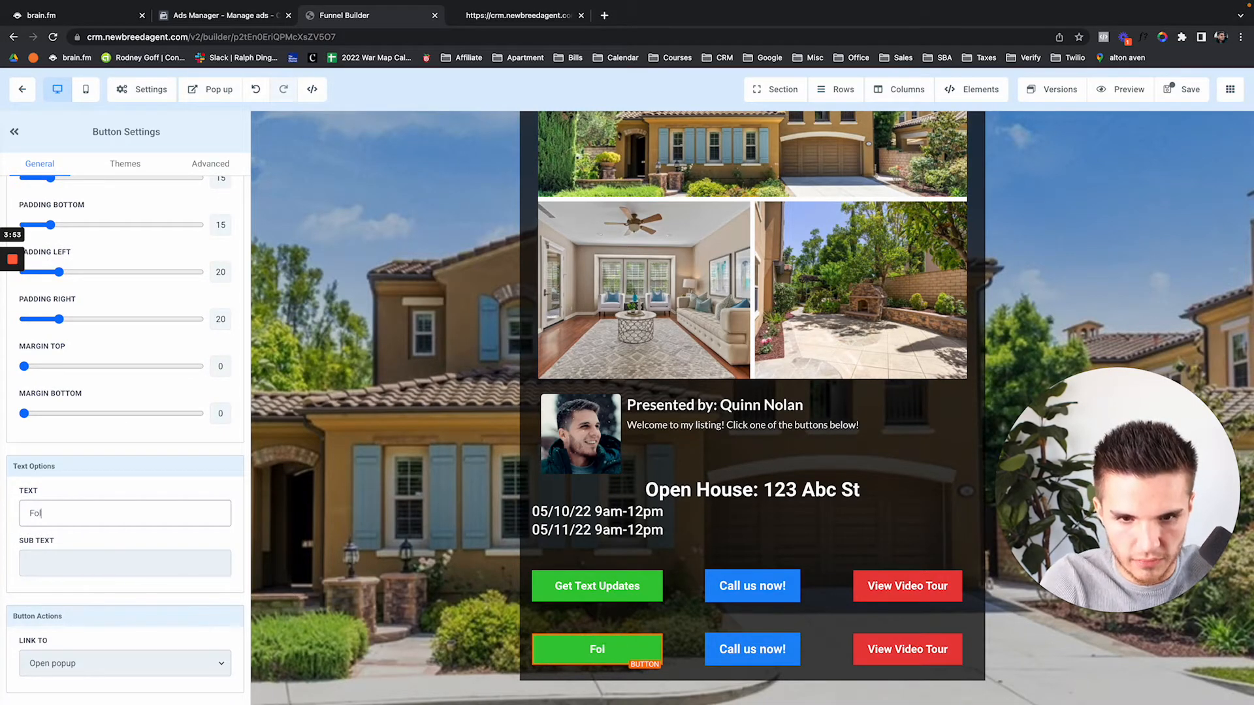
{"action": "type", "text": "low me on IG!"}
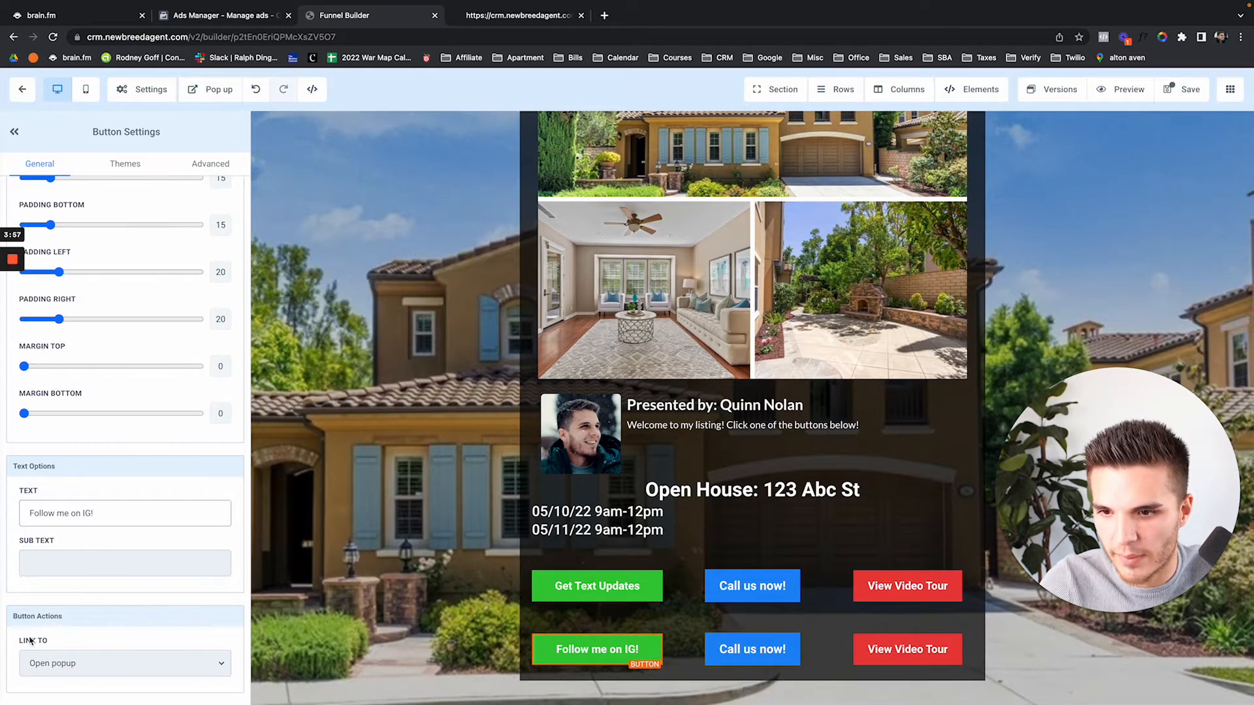
{"action": "left_click", "coordinate": [54, 661]}
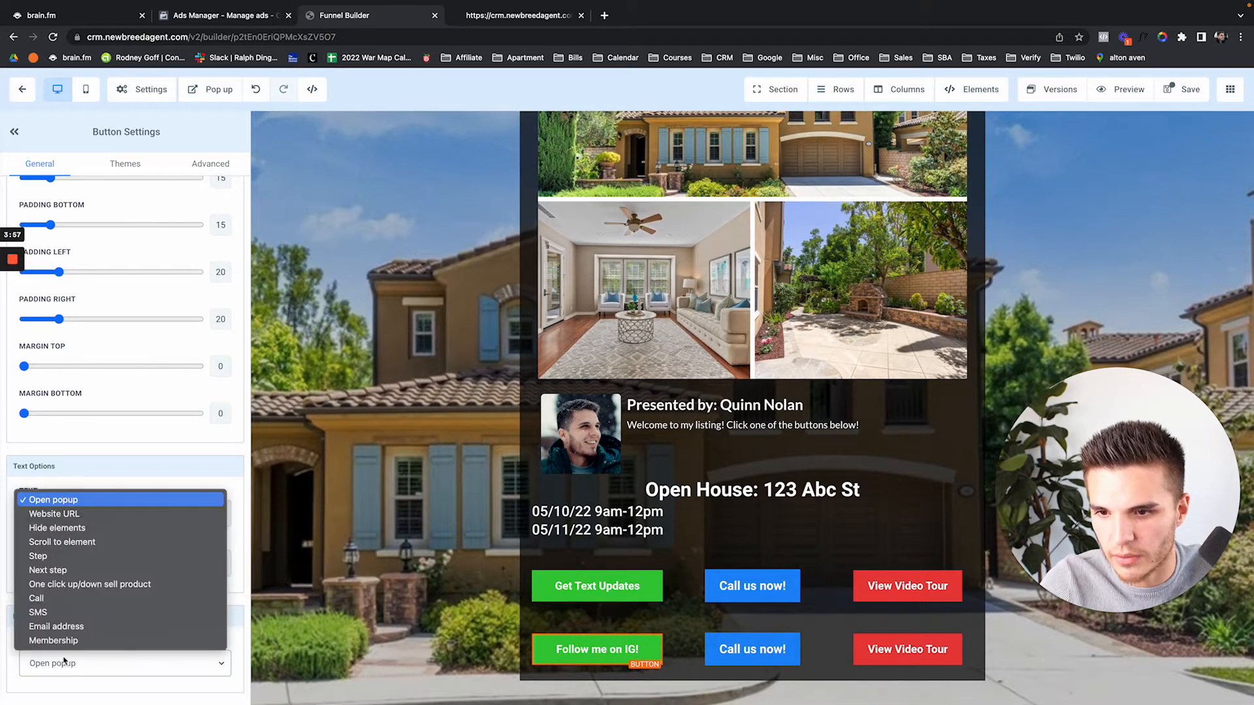
{"action": "left_click", "coordinate": [87, 516]}
Enter the agent's Instagram profile URL as the button link and save the page
{"action": "scroll", "coordinate": [72, 666], "scroll_direction": "down", "scroll_amount": 3}
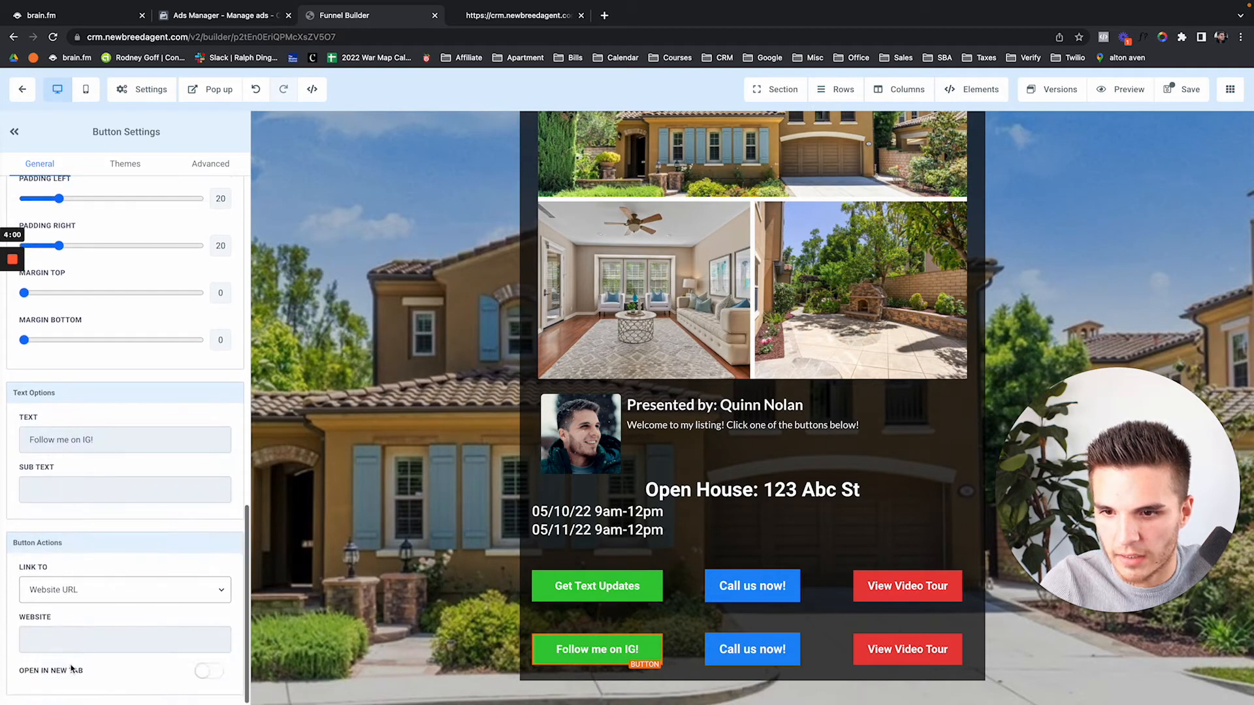
{"action": "left_click", "coordinate": [73, 640]}
{"action": "type", "text": "INSTAGFRA"}
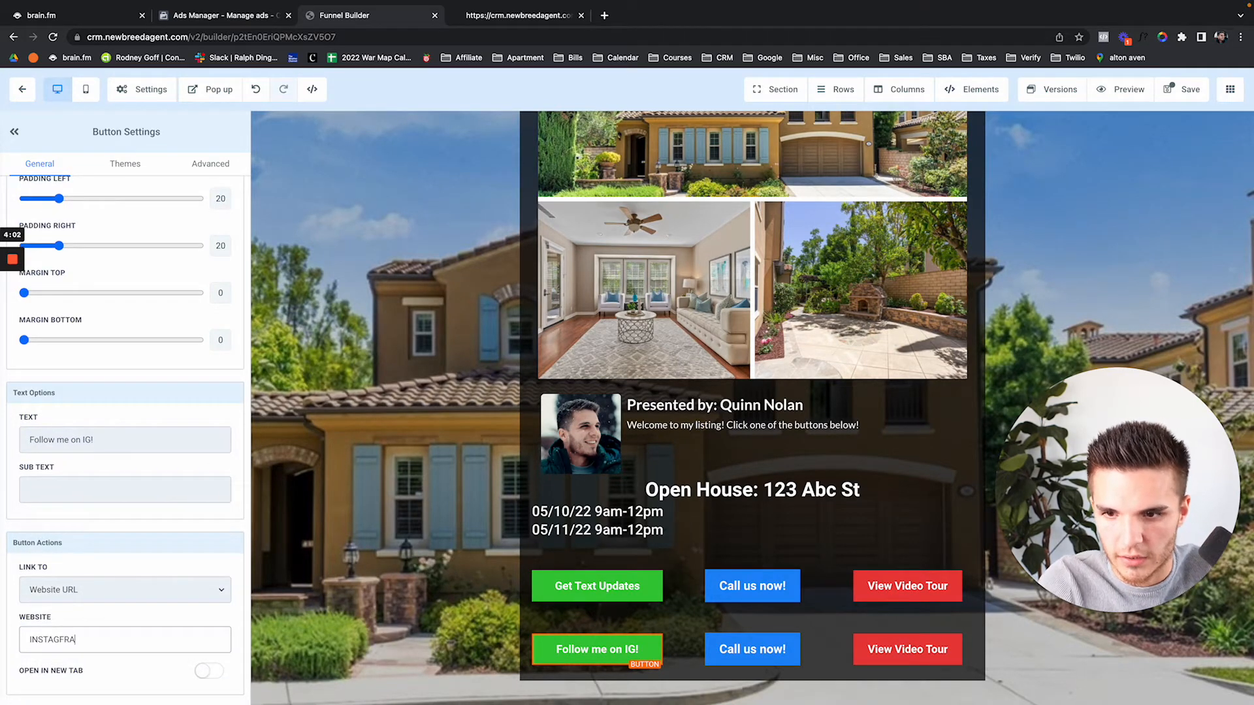
{"action": "key", "text": "super+a"}
{"action": "key", "text": "BackSpace"}
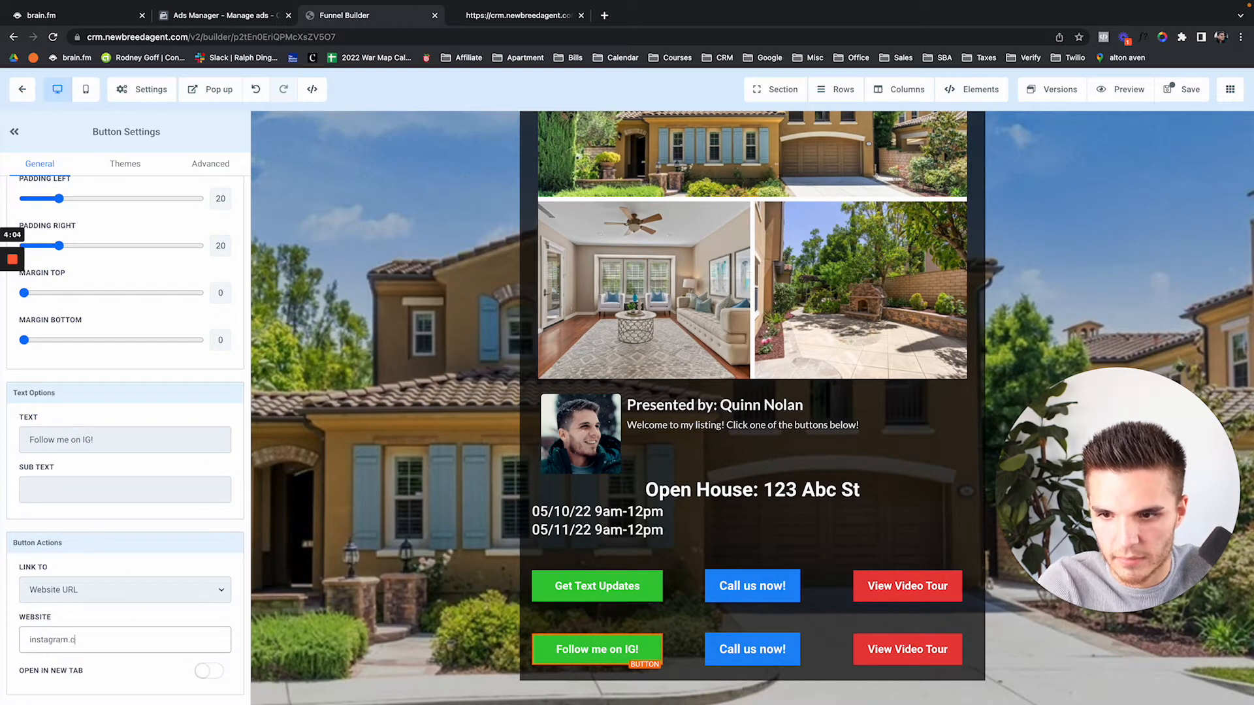
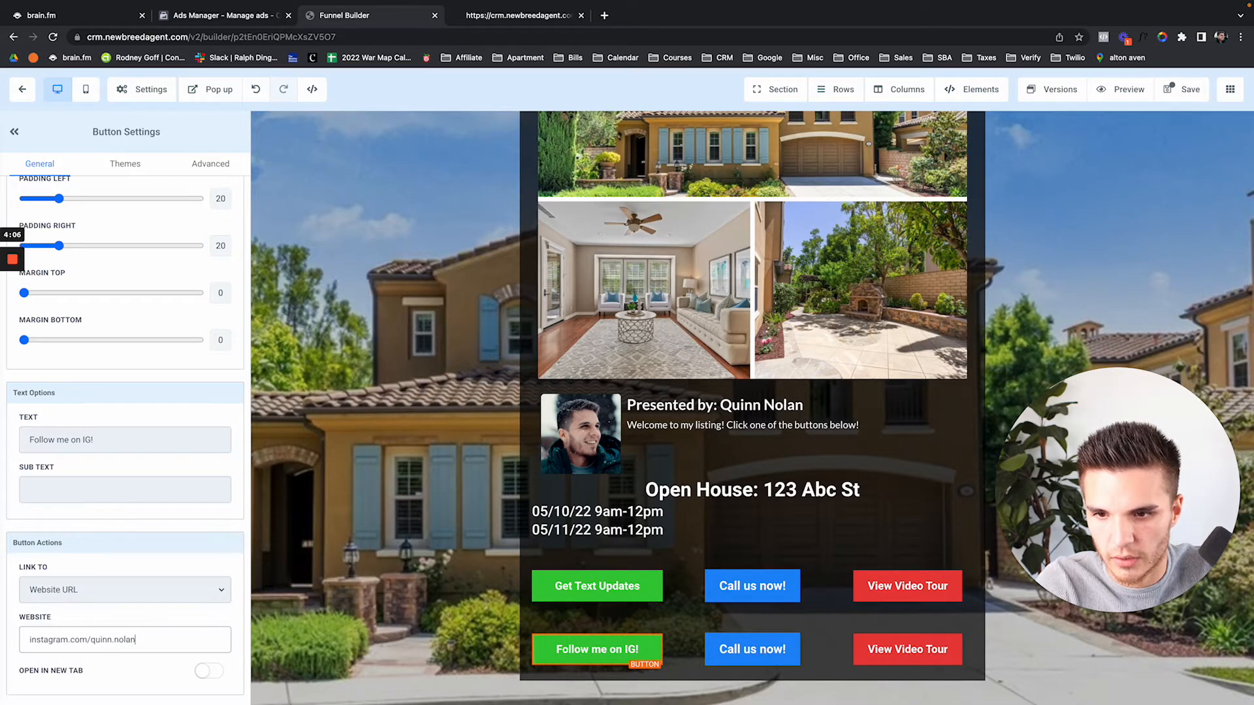
{"action": "left_click", "coordinate": [1187, 90]}
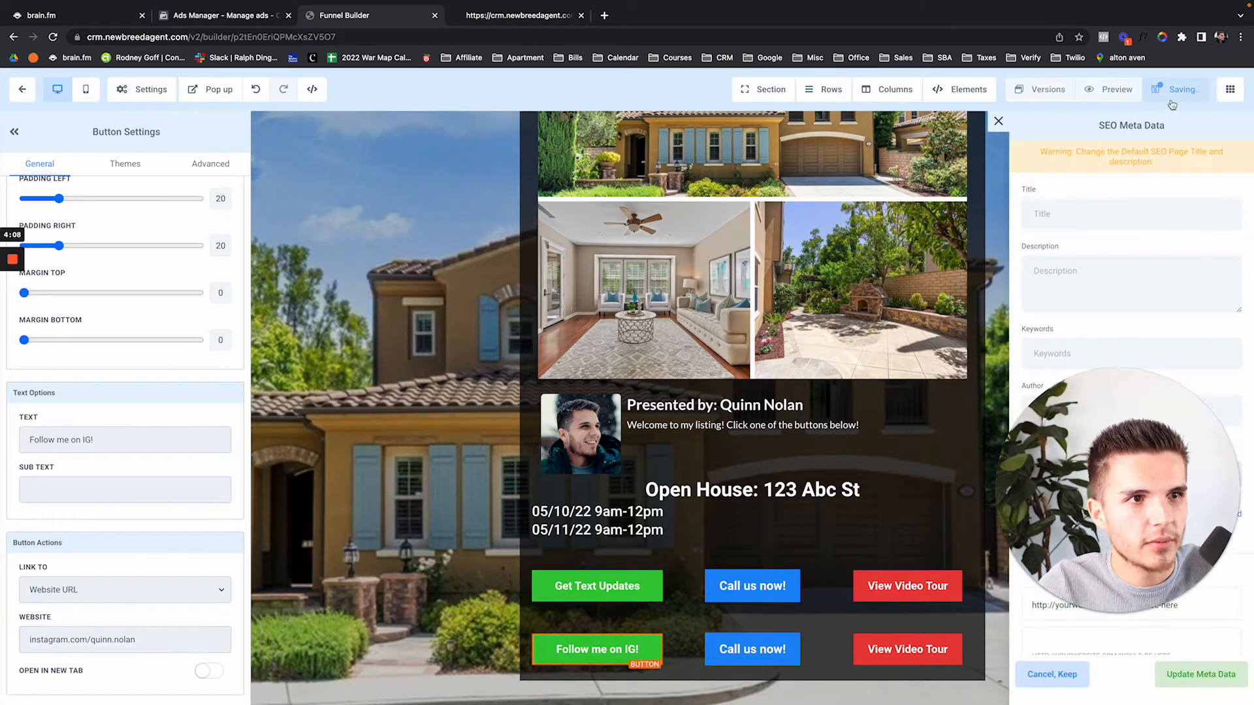
{"action": "left_click", "coordinate": [999, 123]}
Preview the live page, scroll to the new button row, and return to the builder
{"action": "left_click", "coordinate": [1128, 91]}
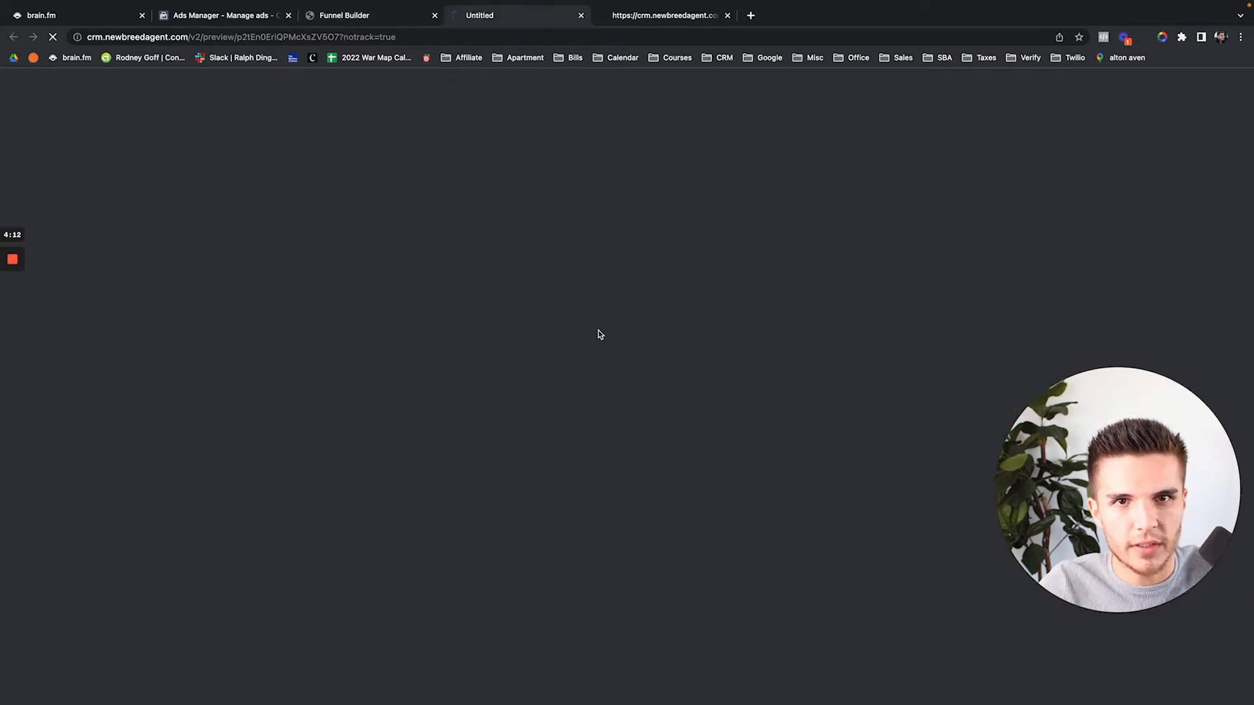
{"action": "scroll", "coordinate": [464, 517], "scroll_direction": "down", "scroll_amount": 2}
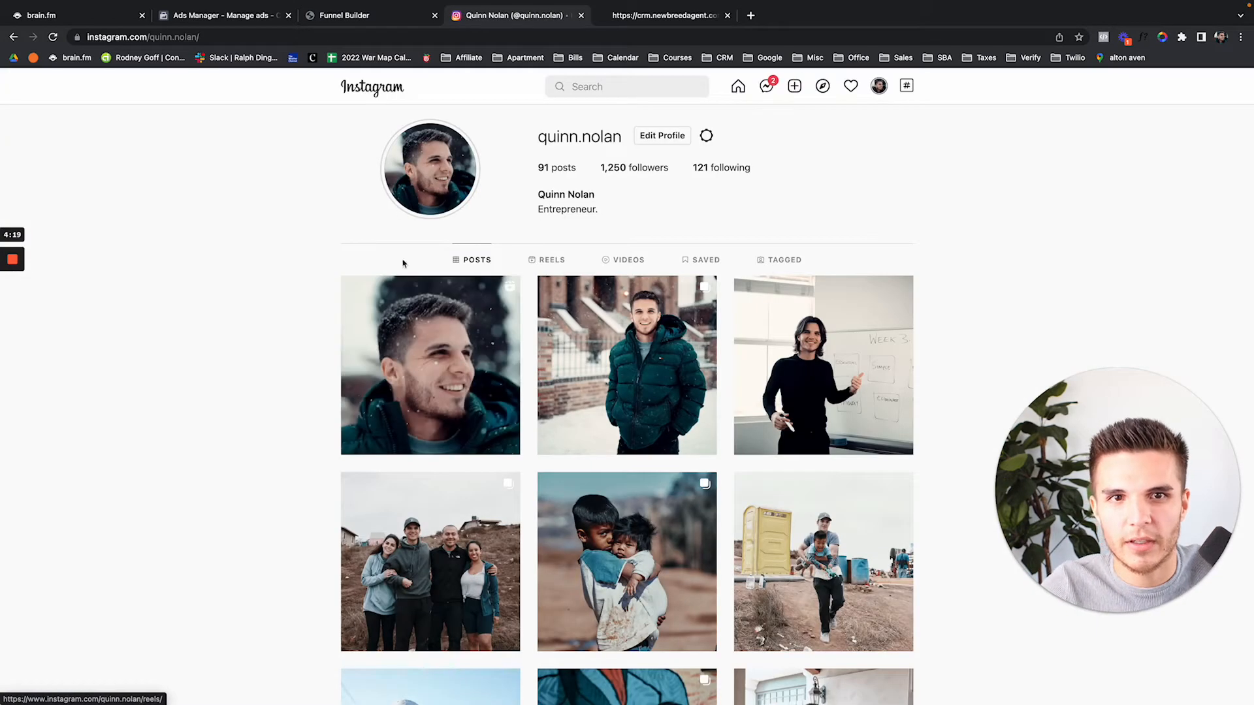
{"action": "left_click", "coordinate": [391, 22]}
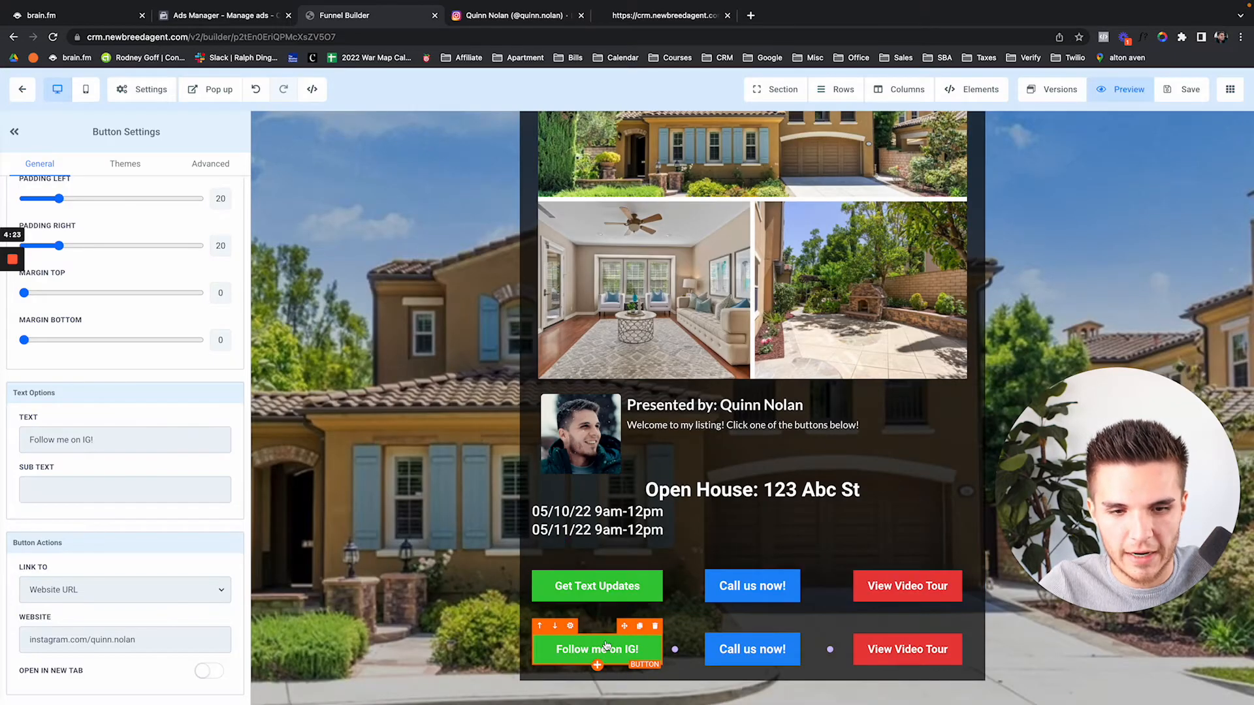
Change the Follow me on IG! button's colour to orange
{"action": "scroll", "coordinate": [186, 224], "scroll_direction": "up", "scroll_amount": 10}
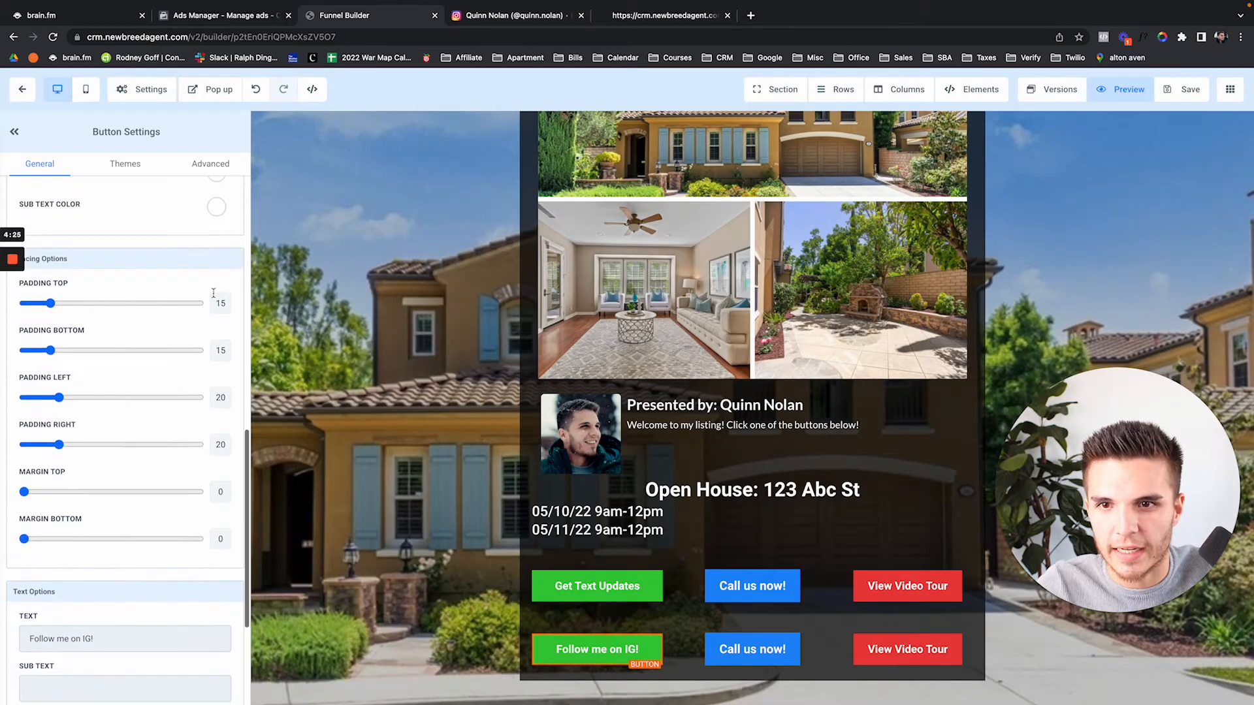
{"action": "scroll", "coordinate": [214, 264], "scroll_direction": "up", "scroll_amount": 5}
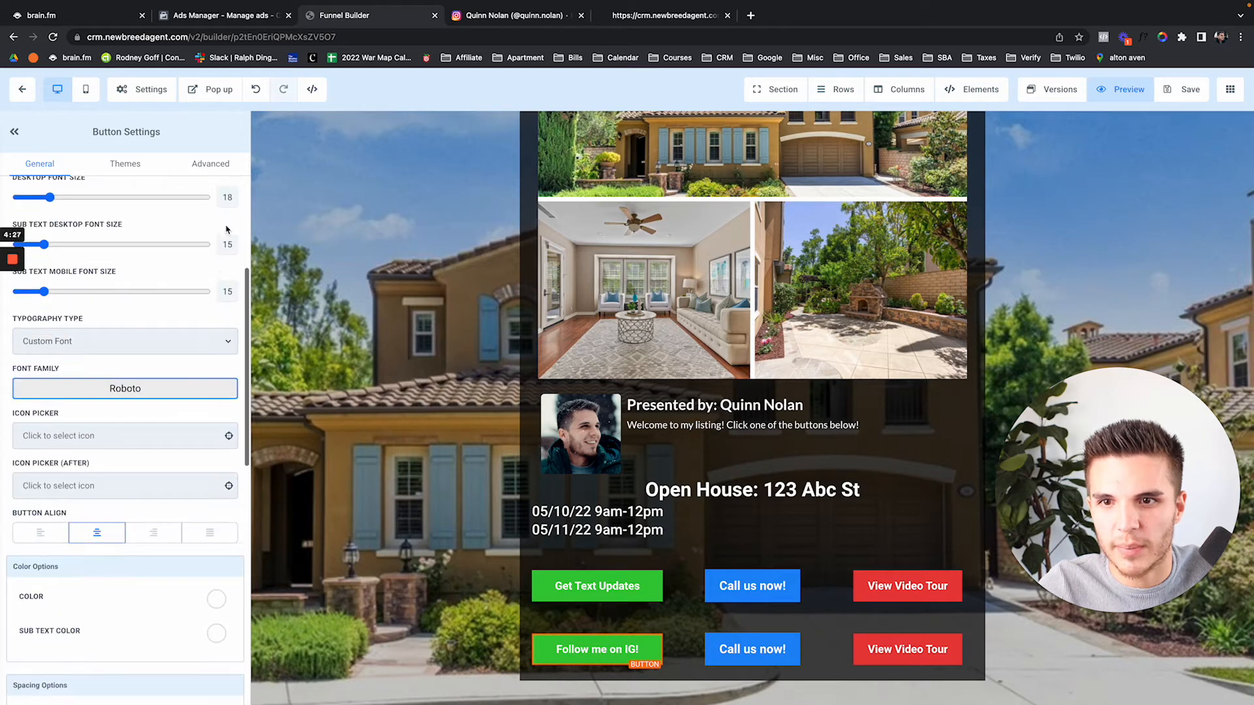
{"action": "left_click", "coordinate": [223, 183]}
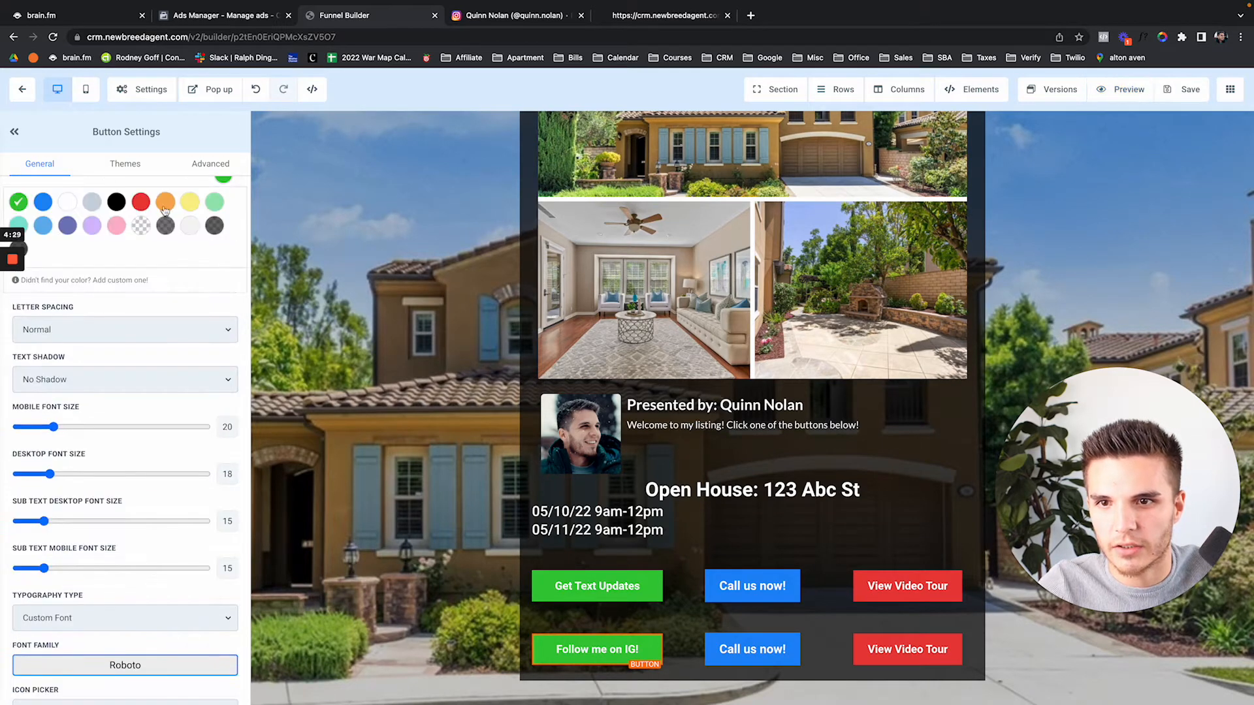
{"action": "left_click", "coordinate": [140, 203]}
{"action": "left_click", "coordinate": [165, 202]}
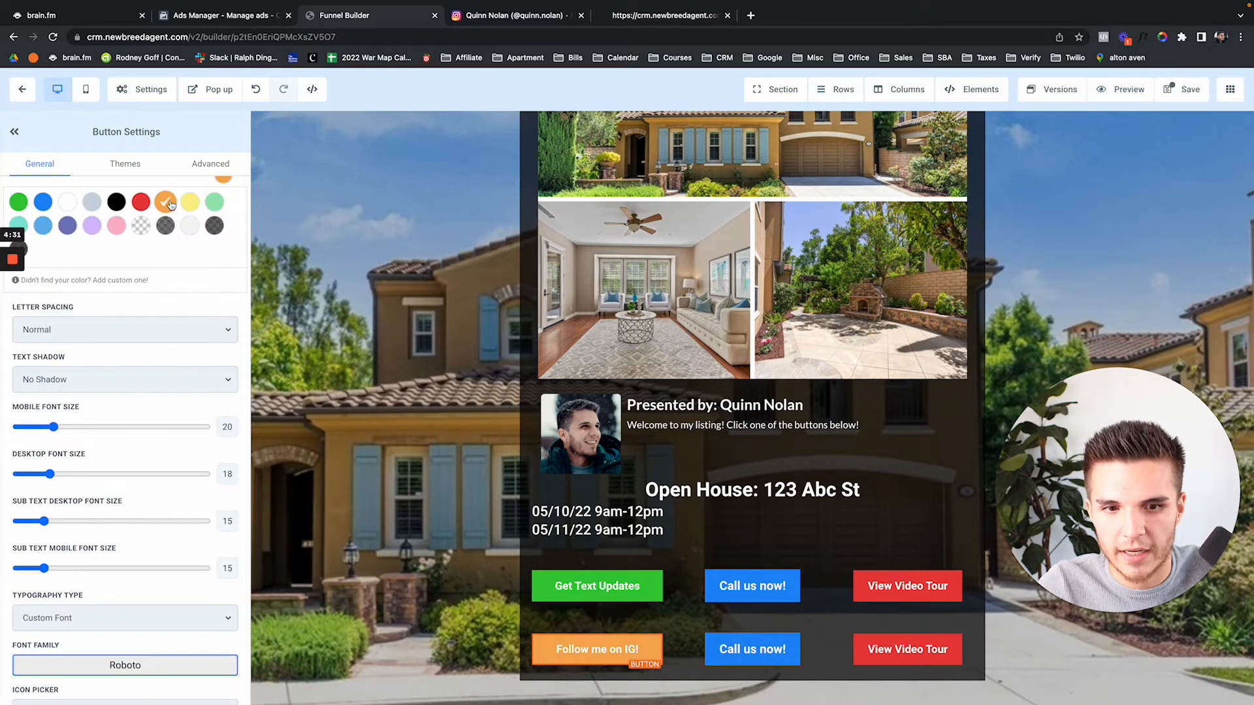
Select the Call us now! button in the new row and scroll its settings
{"action": "left_click", "coordinate": [718, 649]}
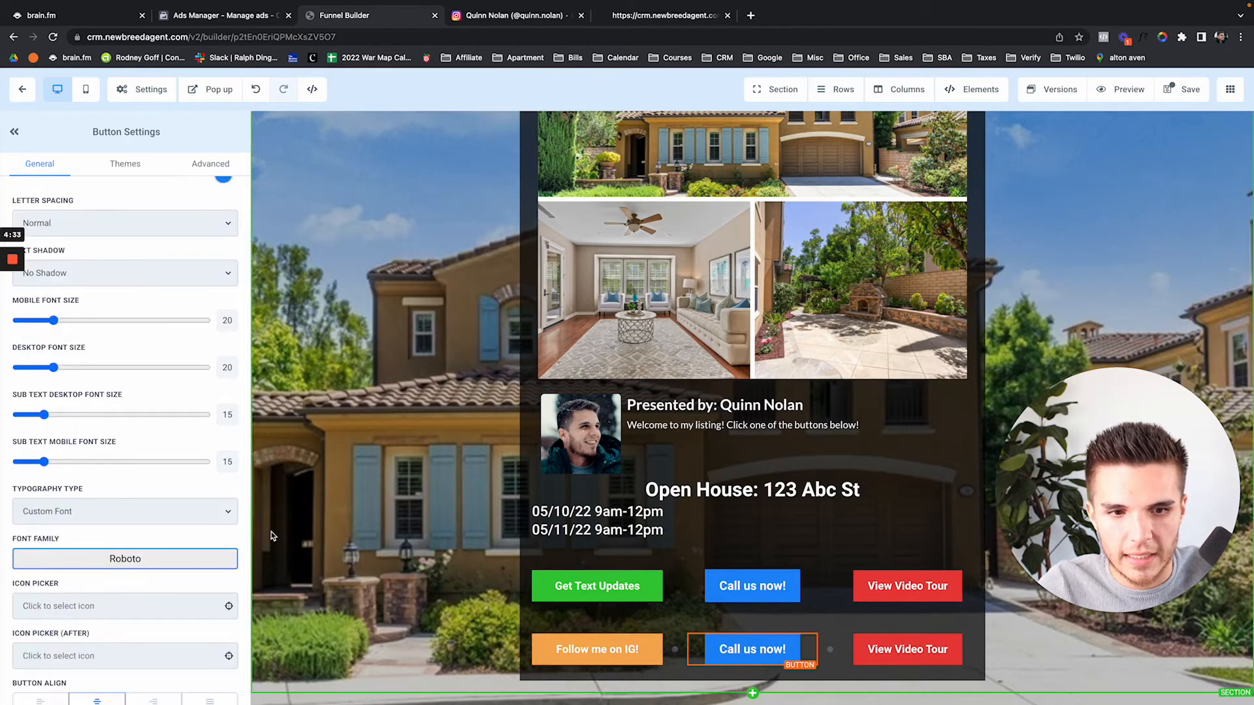
{"action": "scroll", "coordinate": [240, 541], "scroll_direction": "down", "scroll_amount": 5}
{"action": "scroll", "coordinate": [168, 562], "scroll_direction": "down", "scroll_amount": 3}
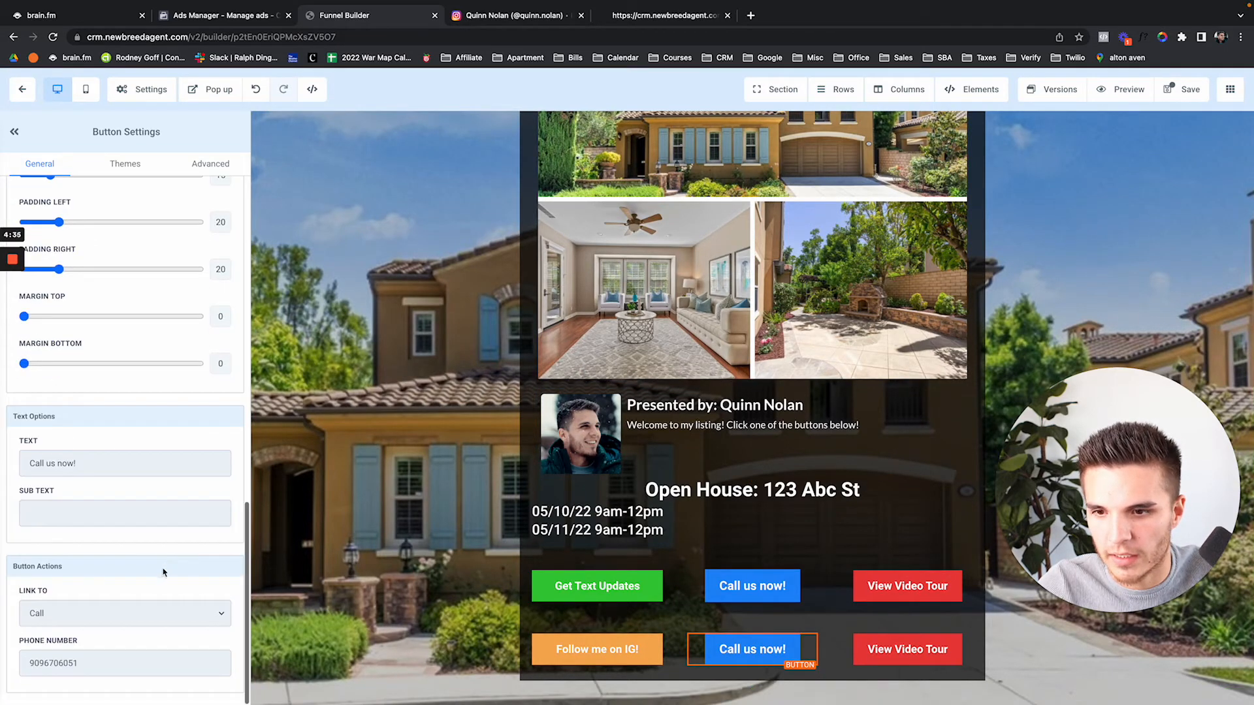
Relabel the Call us now! button 'Learn more about me' with desktop font size 17
{"action": "left_click", "coordinate": [109, 464]}
{"action": "key", "text": "ctrl+a"}
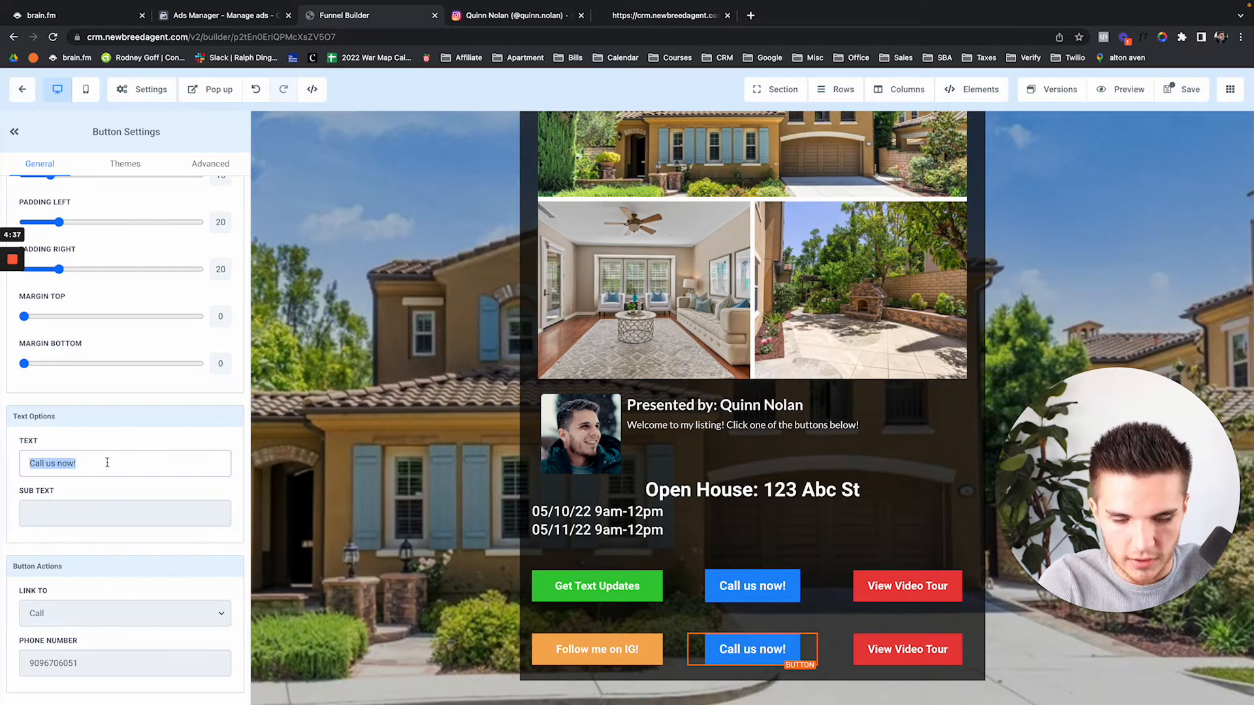
{"action": "type", "text": "Learn more"}
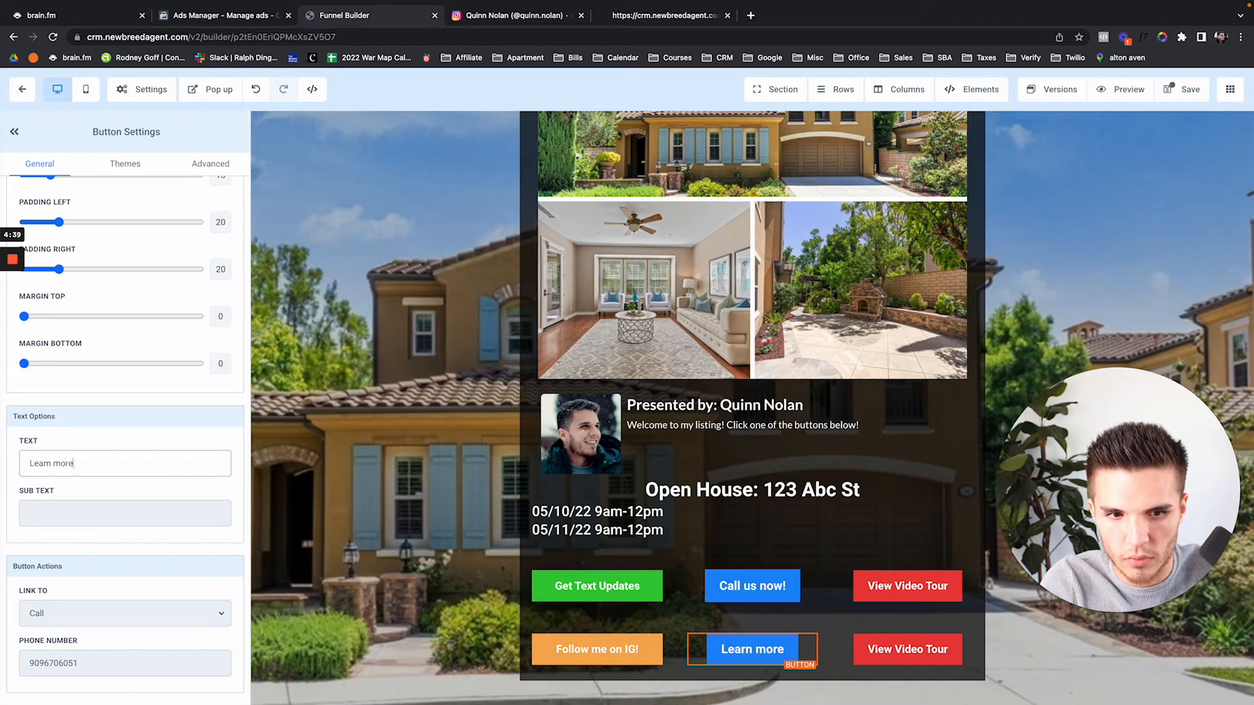
{"action": "type", "text": " about me"}
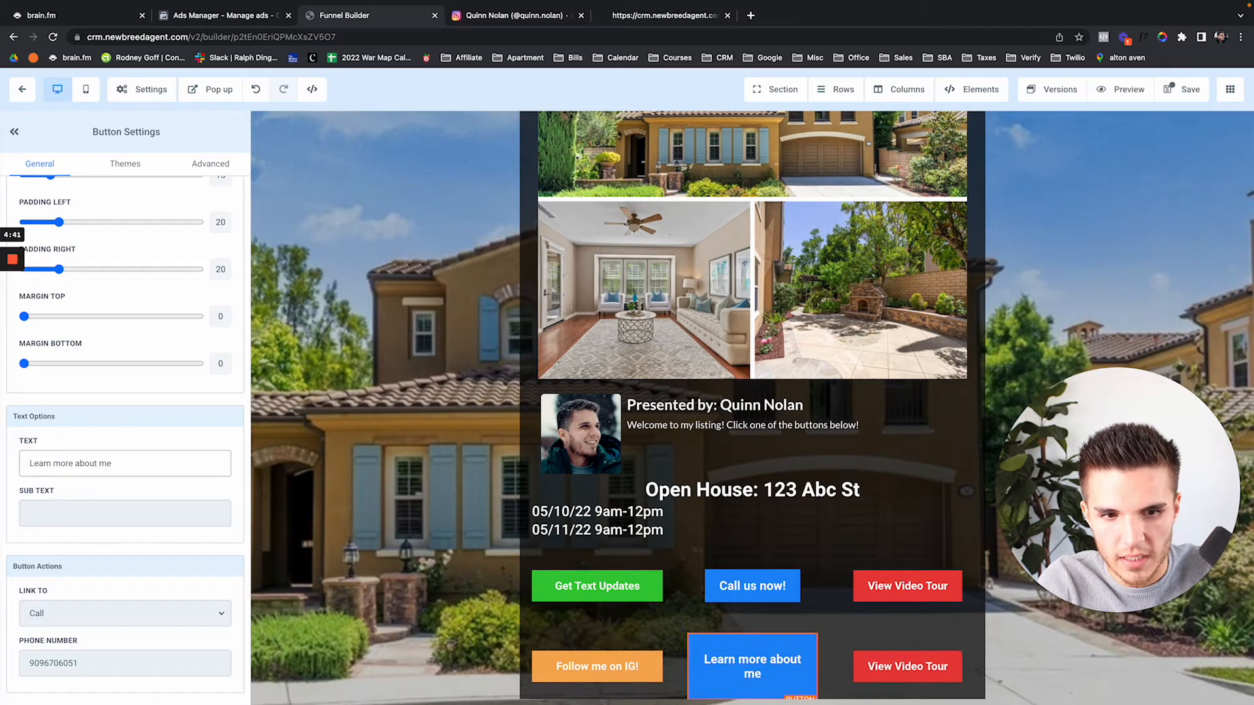
{"action": "scroll", "coordinate": [141, 425], "scroll_direction": "up", "scroll_amount": 5}
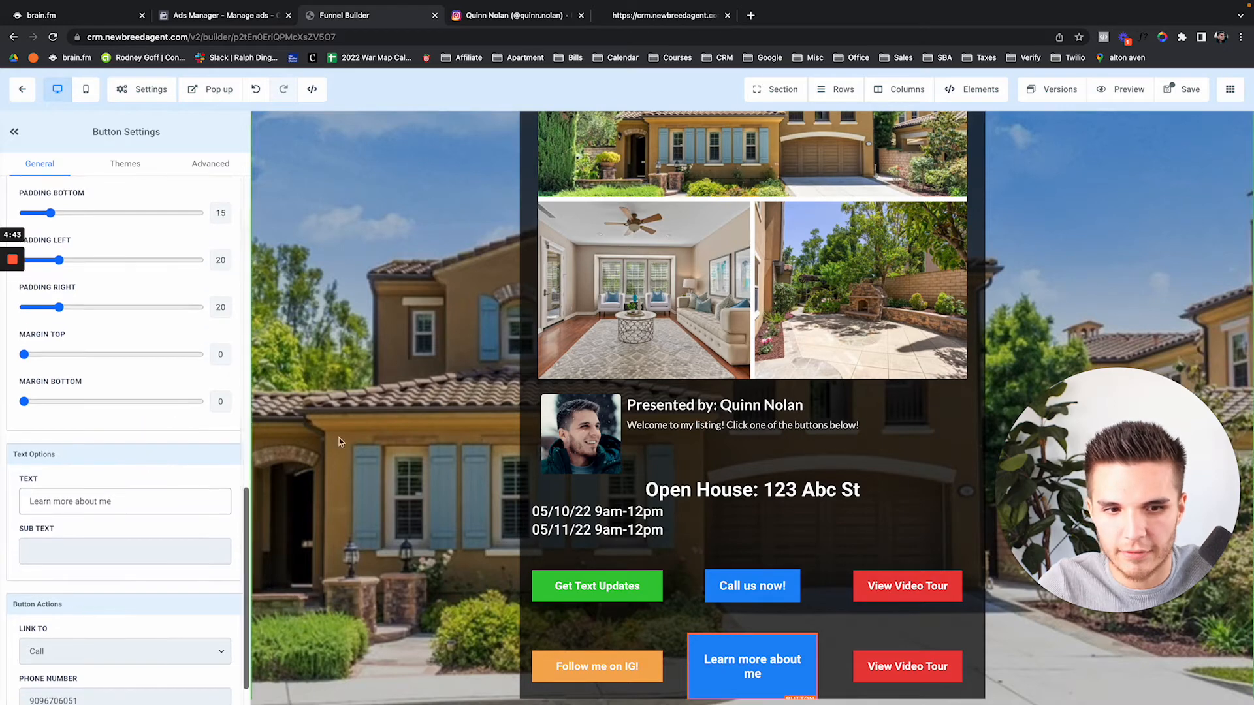
{"action": "scroll", "coordinate": [122, 330], "scroll_direction": "up", "scroll_amount": 5}
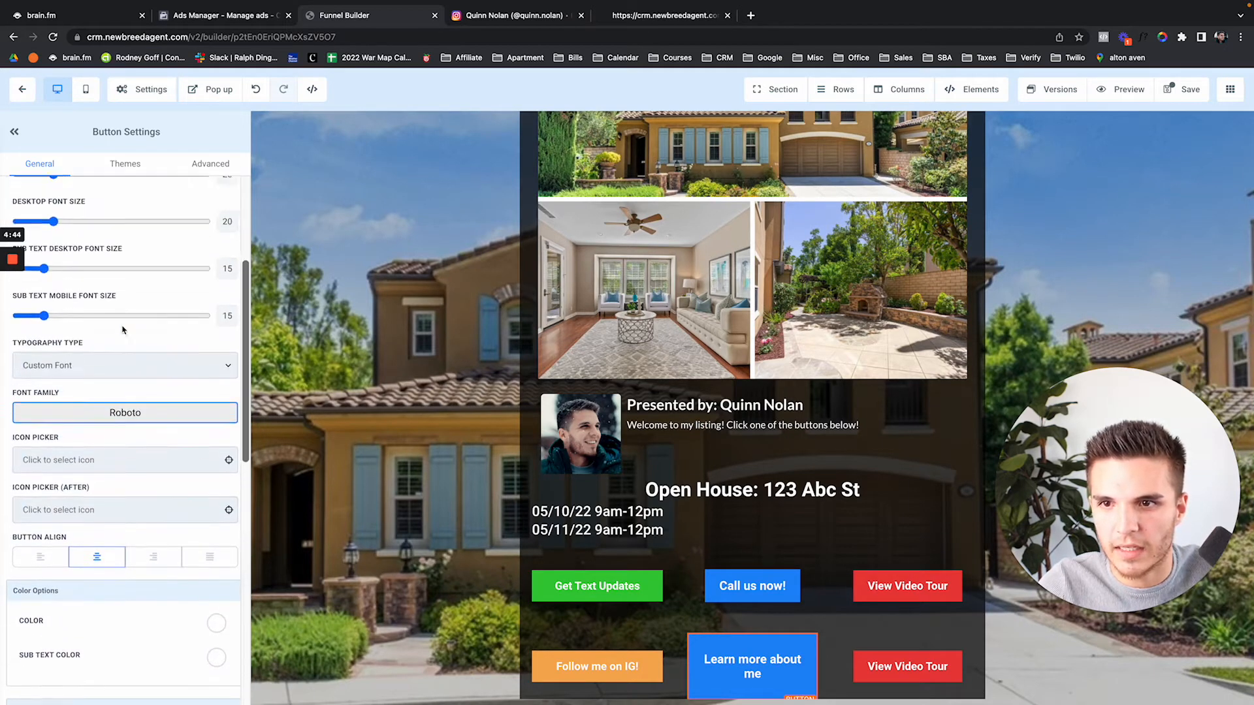
{"action": "left_click_drag", "start_coordinate": [59, 289], "coordinate": [50, 291]}
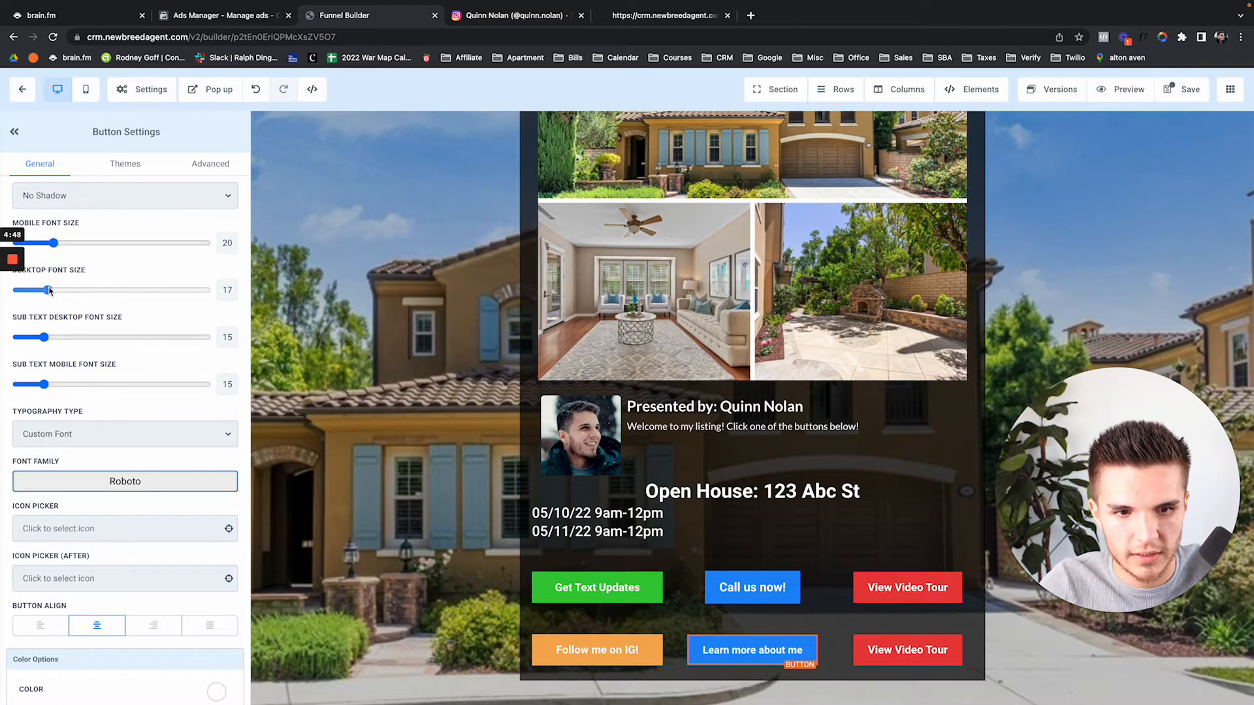
Link the button to the website newbreedagent.com and save the page
{"action": "scroll", "coordinate": [164, 399], "scroll_direction": "down", "scroll_amount": 10}
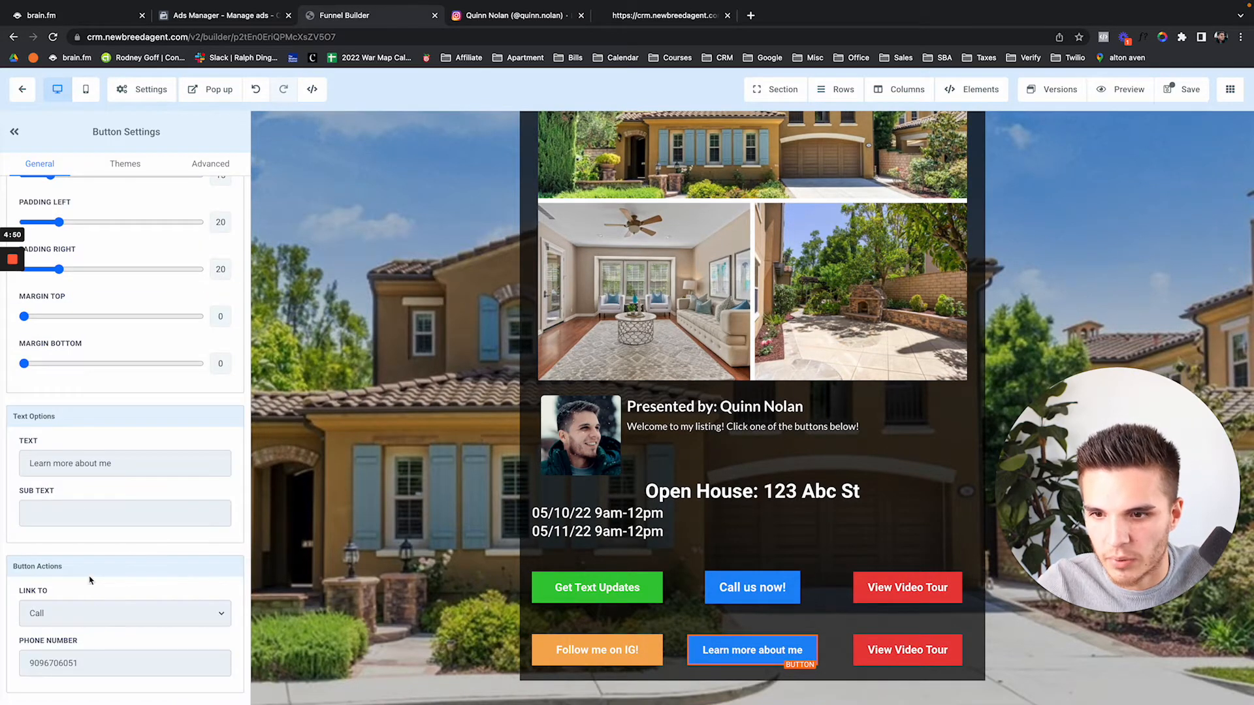
{"action": "left_click", "coordinate": [85, 617]}
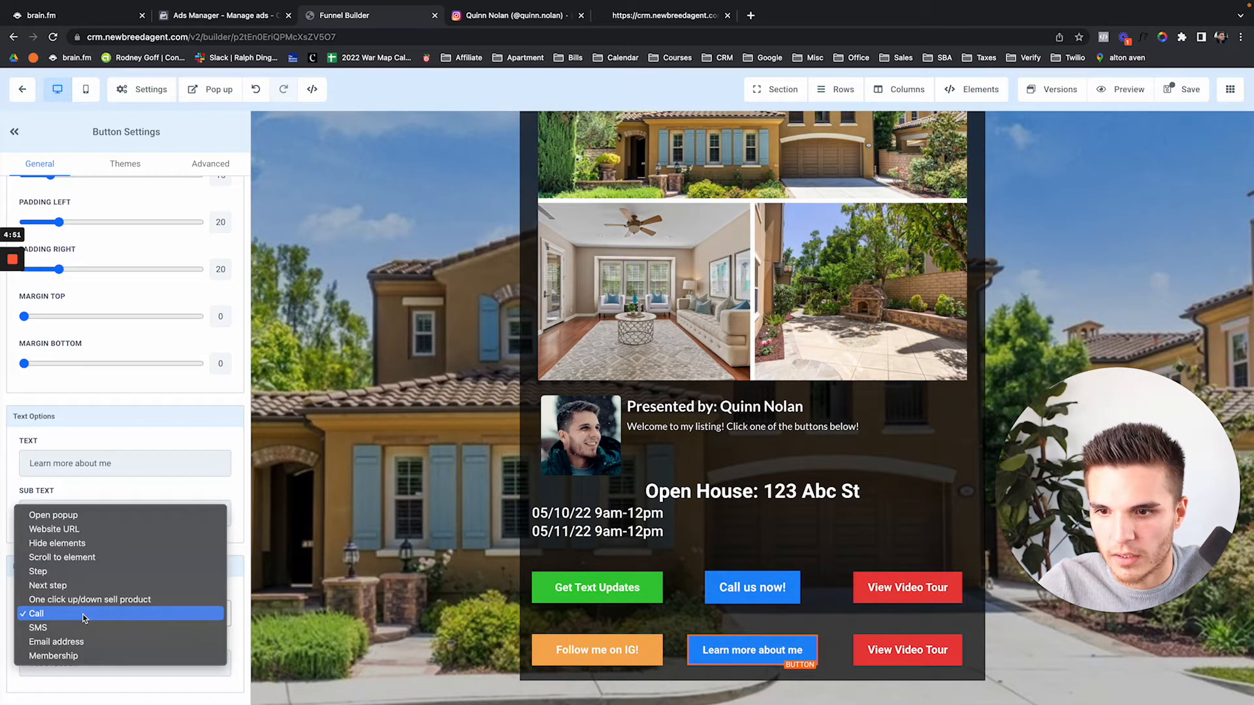
{"action": "left_click", "coordinate": [84, 534]}
{"action": "left_click", "coordinate": [88, 660]}
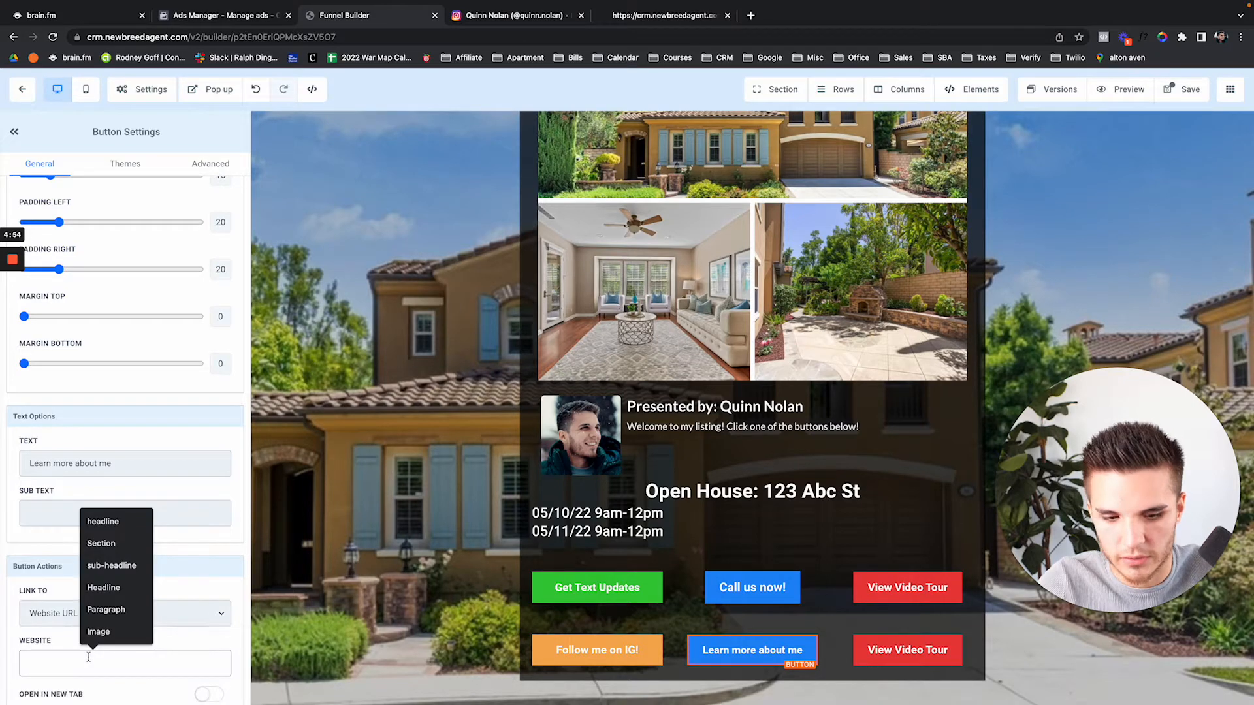
{"action": "type", "text": "newbreedagent.com"}
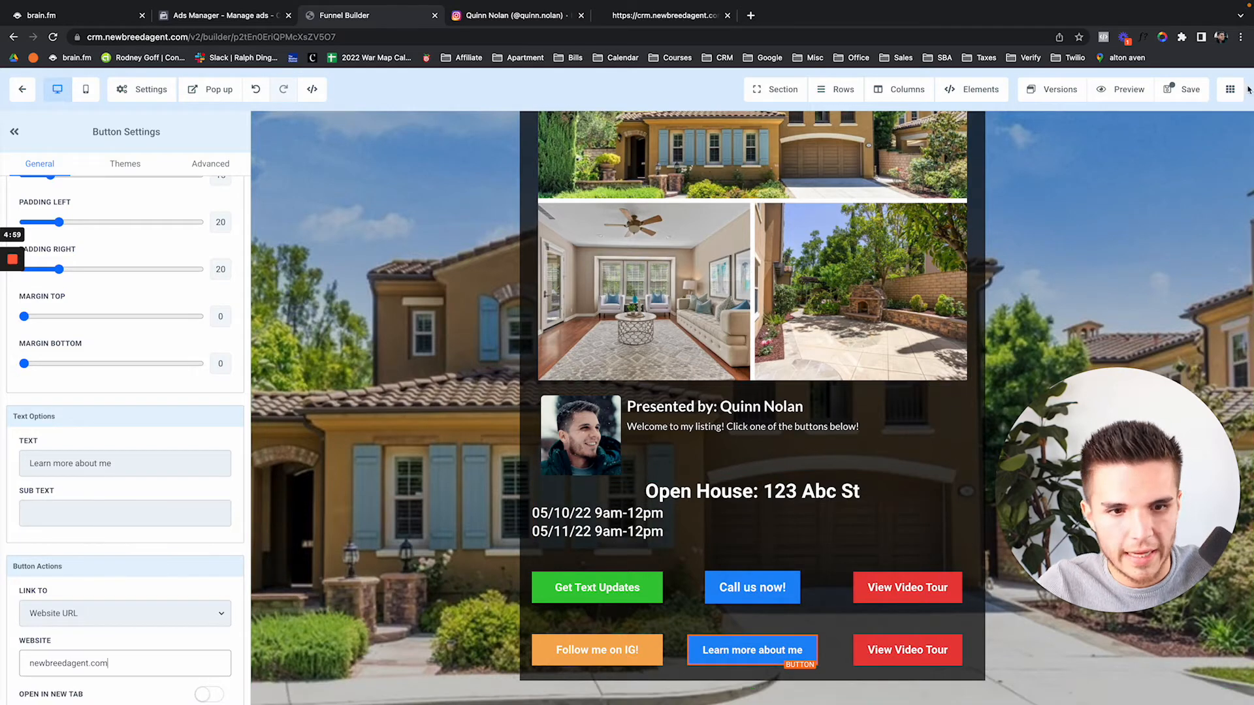
{"action": "left_click", "coordinate": [1183, 90]}
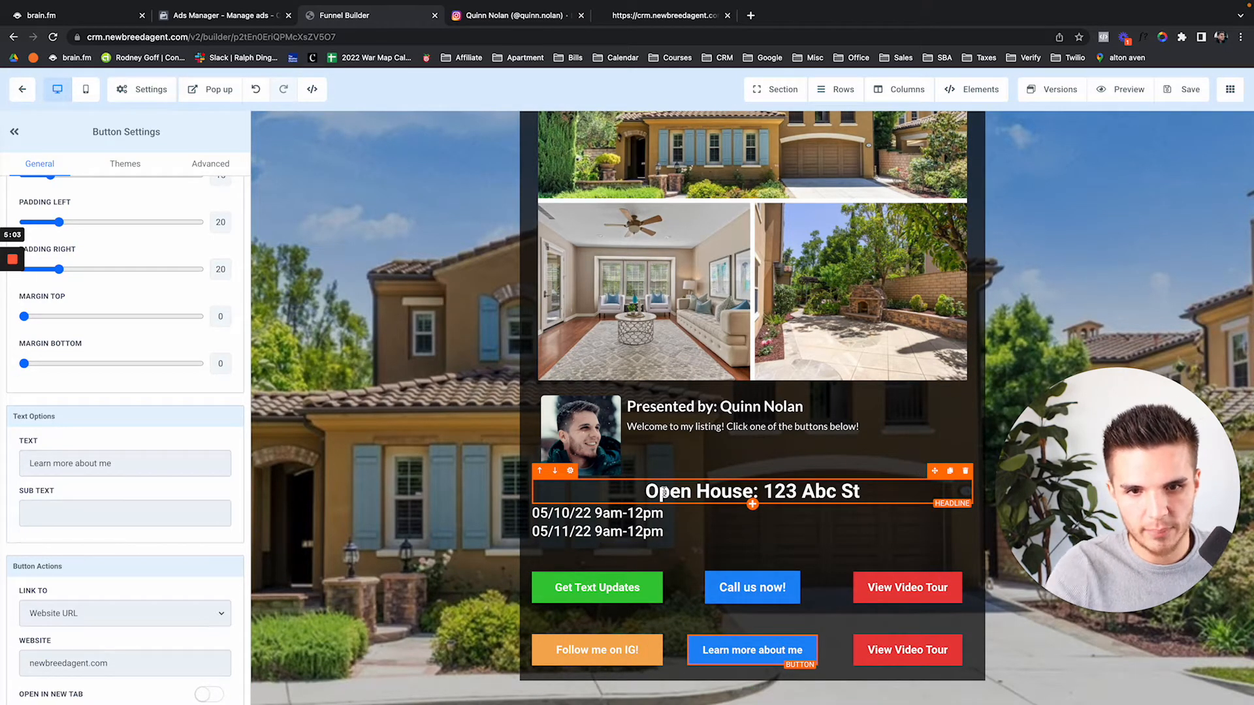
Save the page and scroll to the open-house headline
{"action": "scroll", "coordinate": [663, 493], "scroll_direction": "up", "scroll_amount": 3}
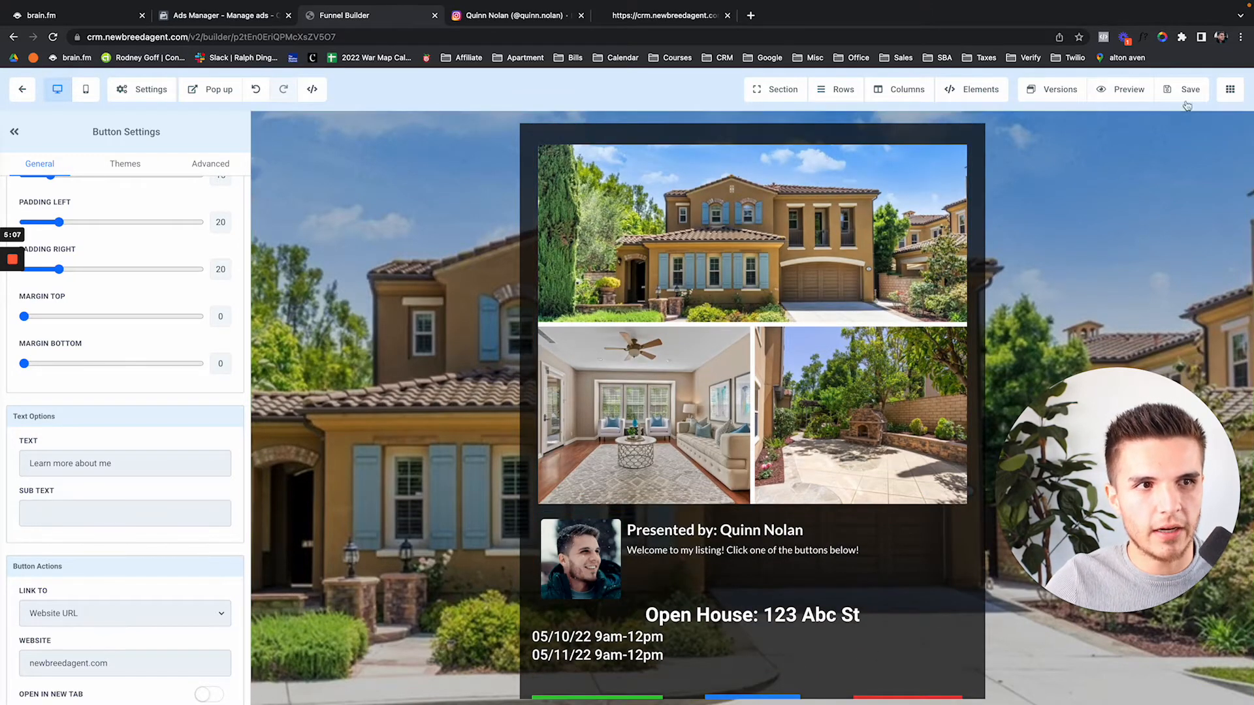
{"action": "left_click", "coordinate": [1184, 95]}
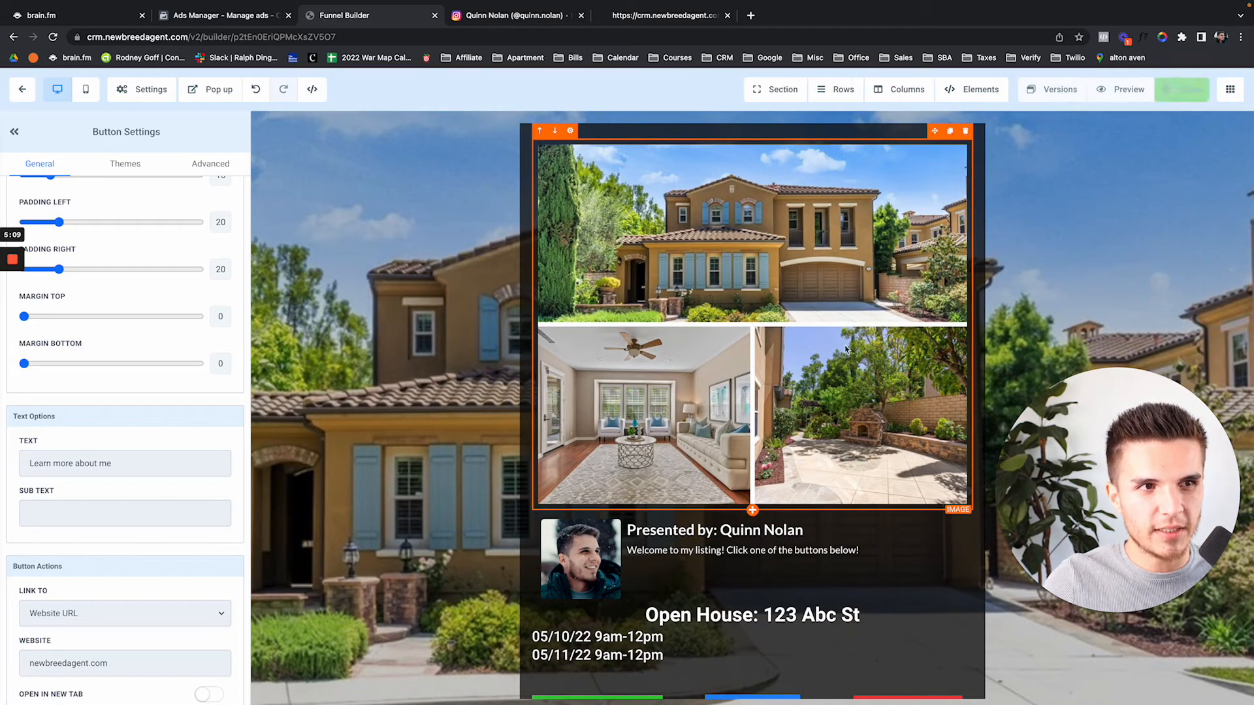
{"action": "scroll", "coordinate": [845, 349], "scroll_direction": "down", "scroll_amount": 3}
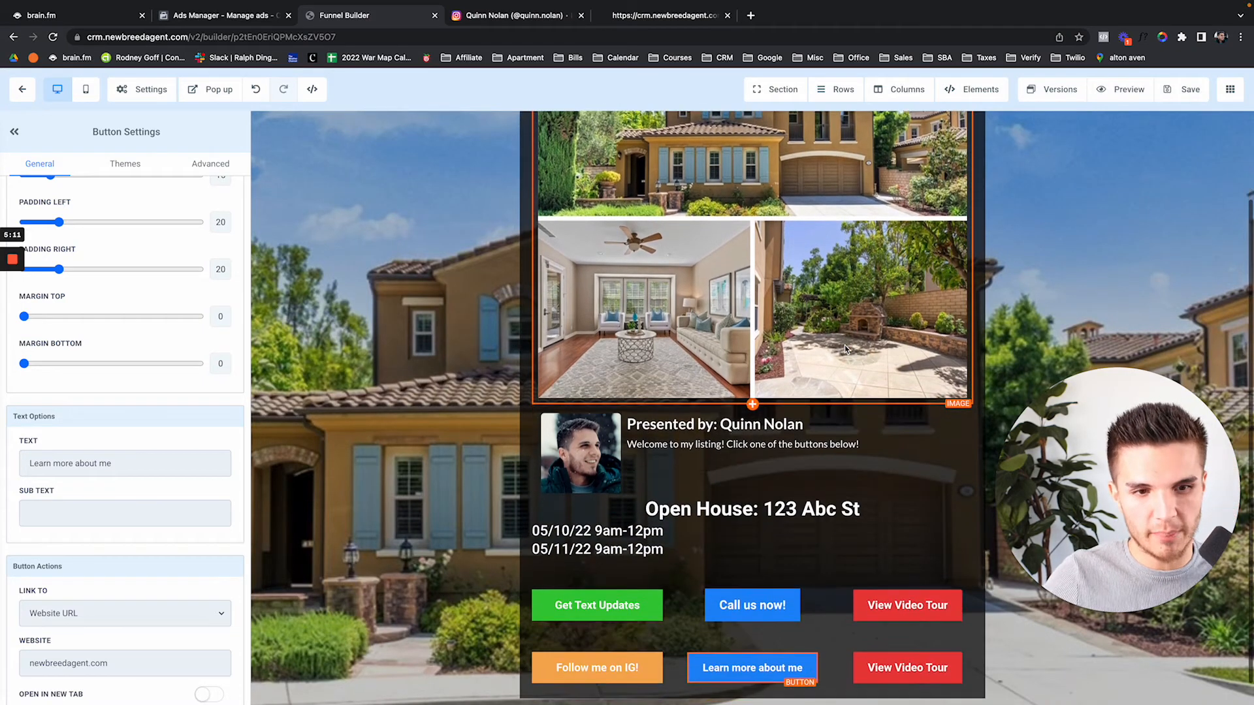
{"action": "scroll", "coordinate": [756, 438], "scroll_direction": "up", "scroll_amount": 3}
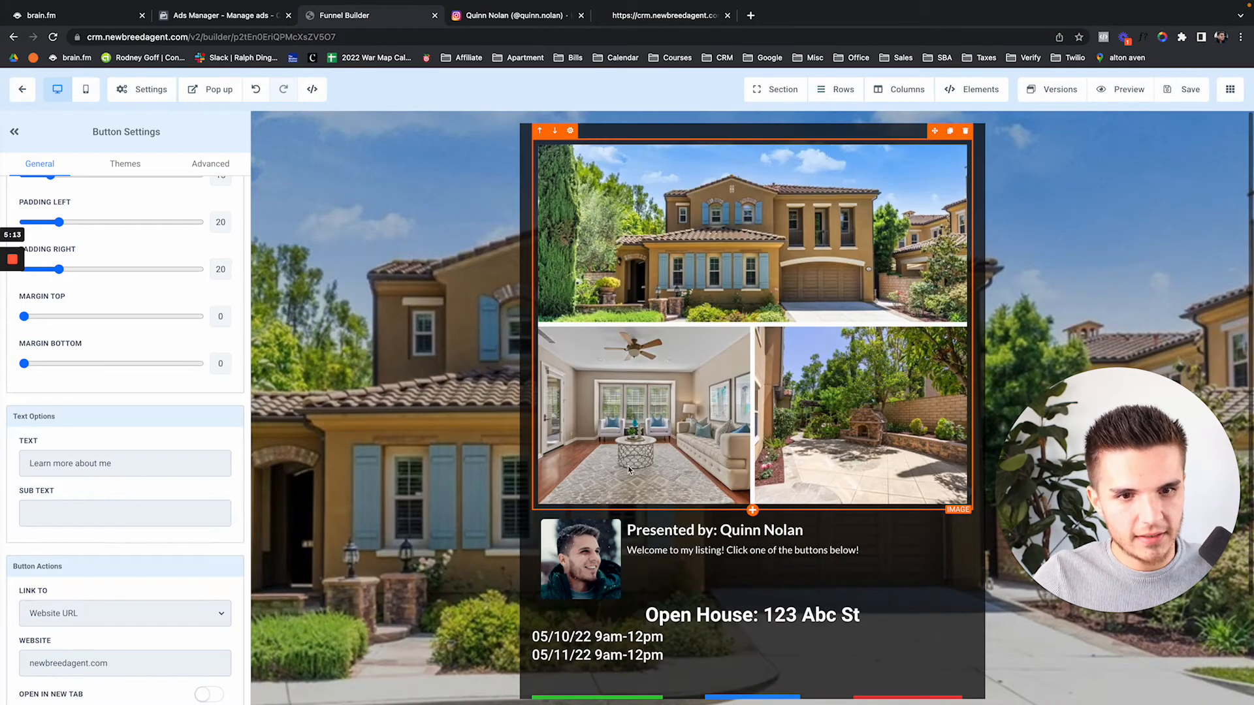
{"action": "scroll", "coordinate": [672, 522], "scroll_direction": "down", "scroll_amount": 3}
{"action": "mouse_move", "coordinate": [763, 517]}
{"action": "left_mouse_down"}
{"action": "mouse_move", "coordinate": [835, 519]}
{"action": "mouse_move", "coordinate": [762, 517]}
{"action": "left_mouse_up"}
{"action": "left_click", "coordinate": [874, 519]}
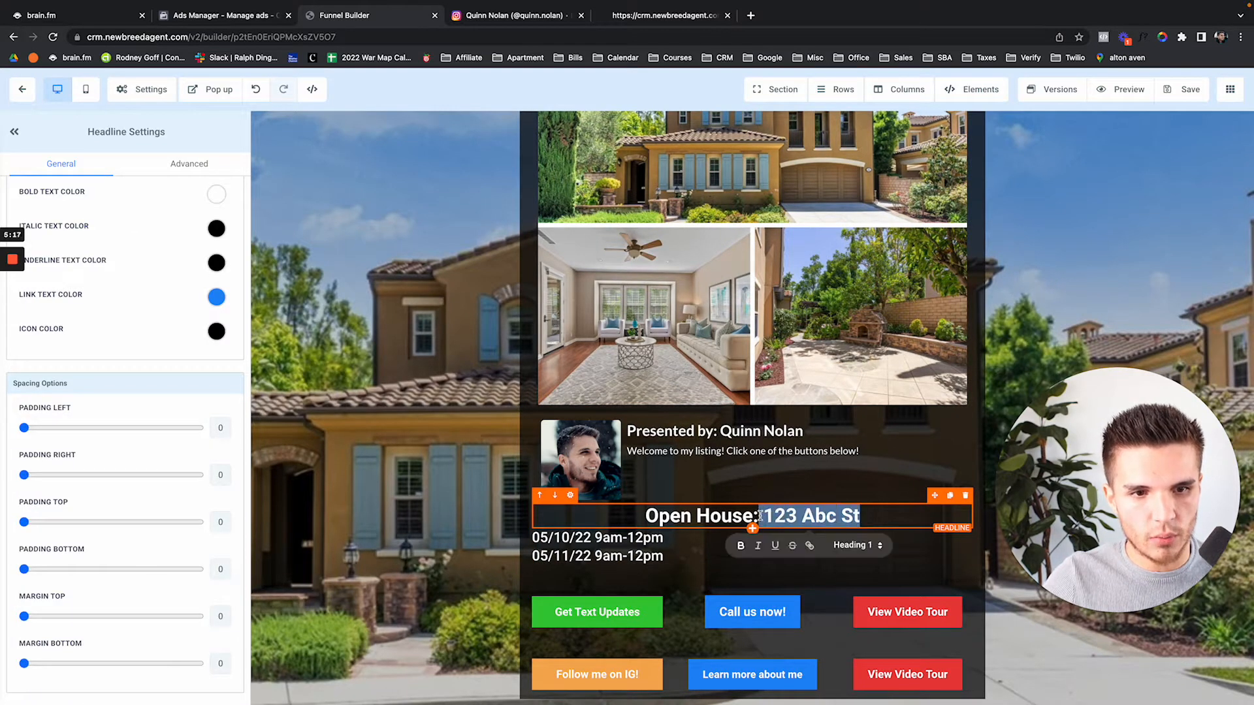
Update the open-house dates to 05/14/22 and 05/15/22, save, and return to the funnel overview
{"action": "left_click", "coordinate": [564, 542]}
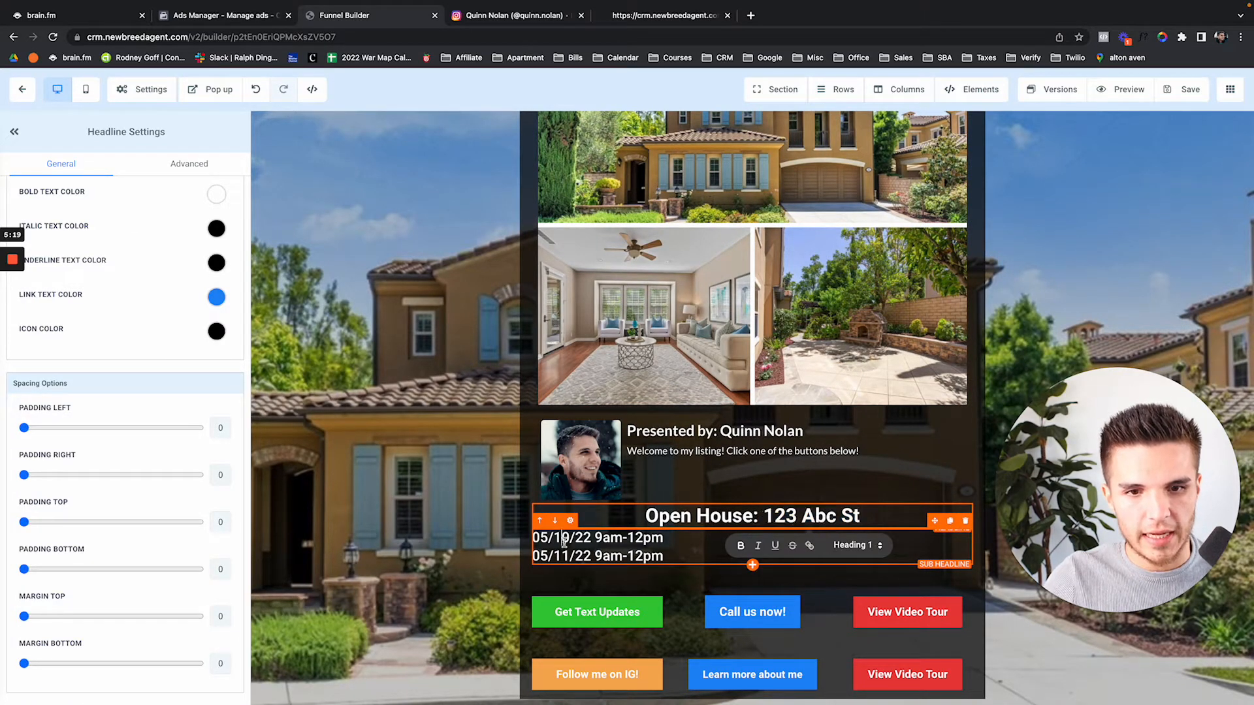
{"action": "key", "text": "BackSpace"}
{"action": "type", "text": "4"}
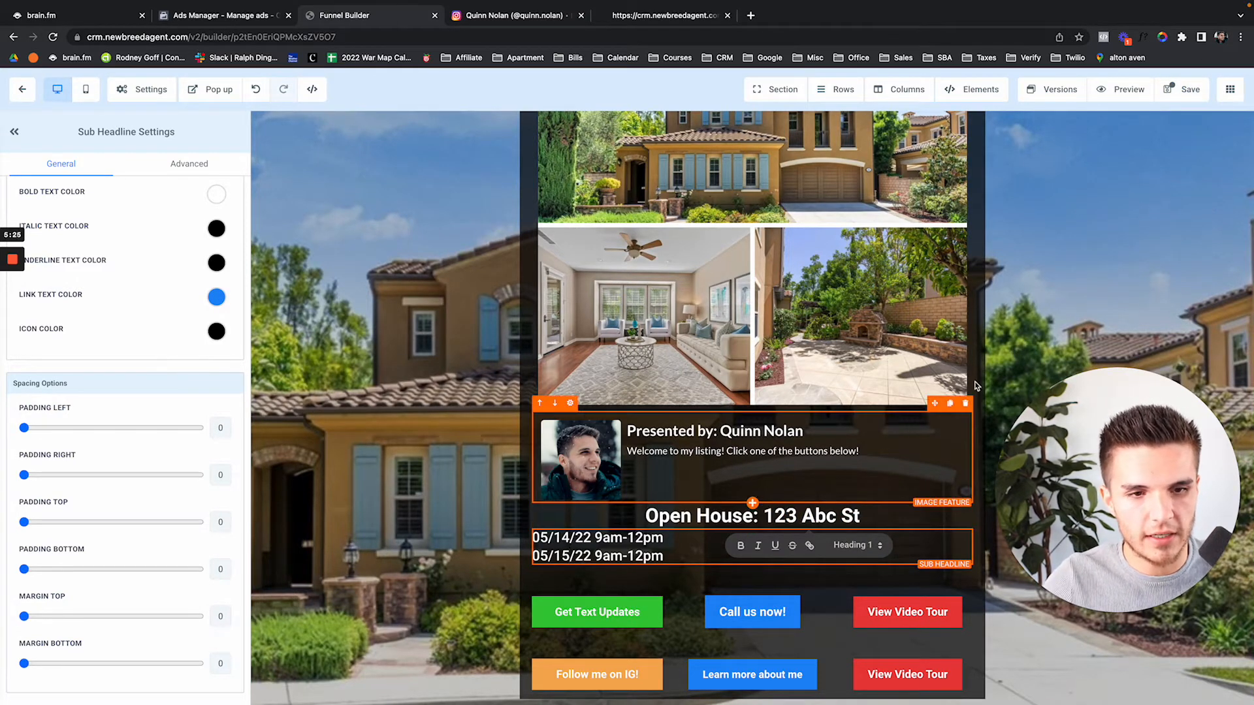
{"action": "left_click", "coordinate": [1183, 98]}
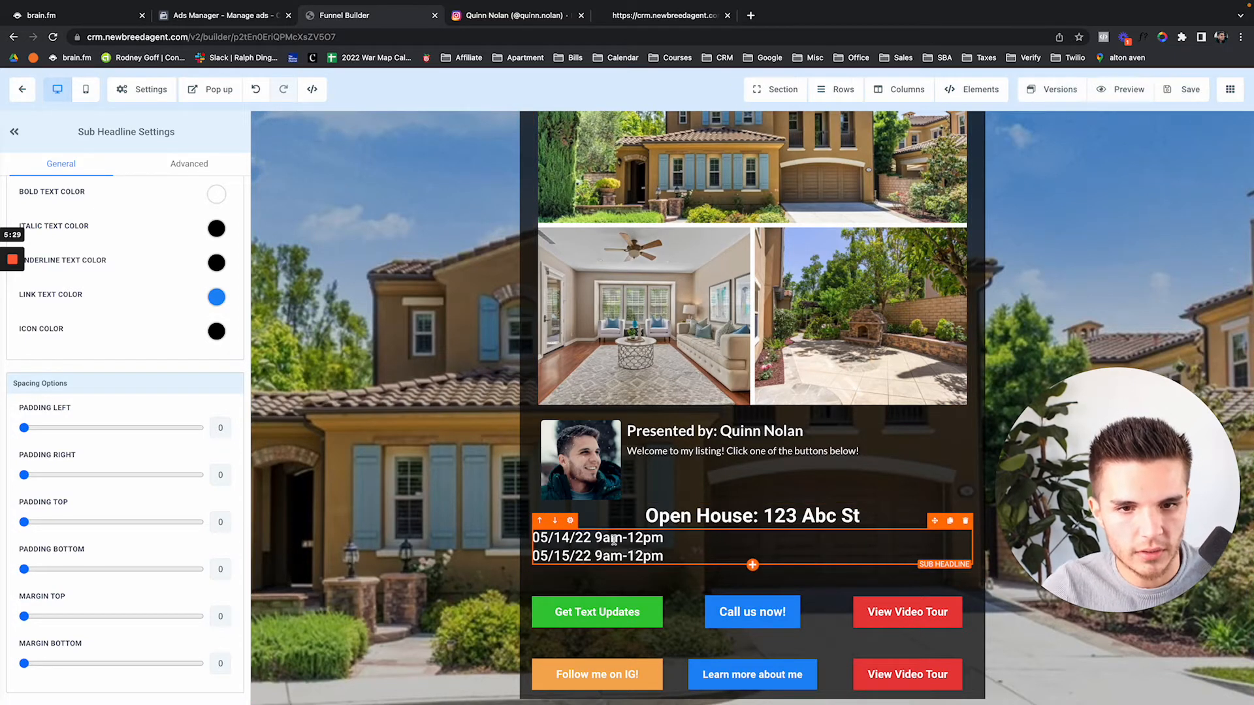
{"action": "left_click", "coordinate": [1182, 89]}
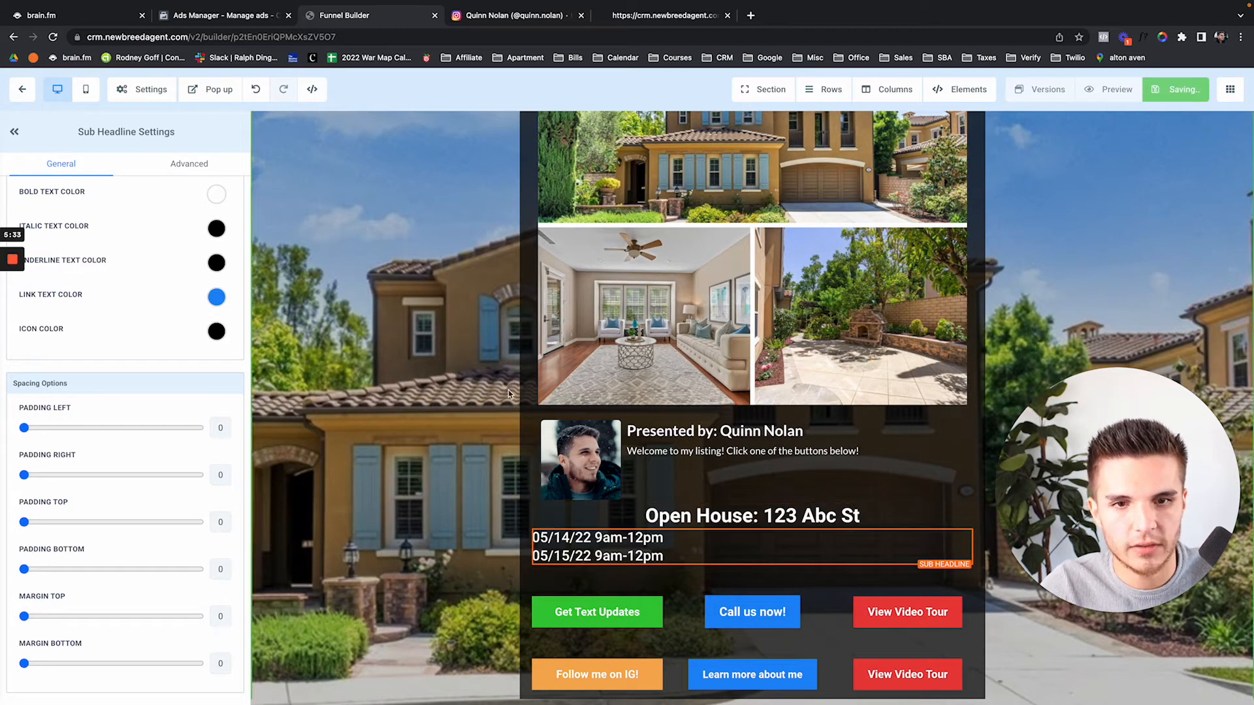
{"action": "scroll", "coordinate": [457, 418], "scroll_direction": "up", "scroll_amount": 2}
{"action": "left_click", "coordinate": [27, 92]}
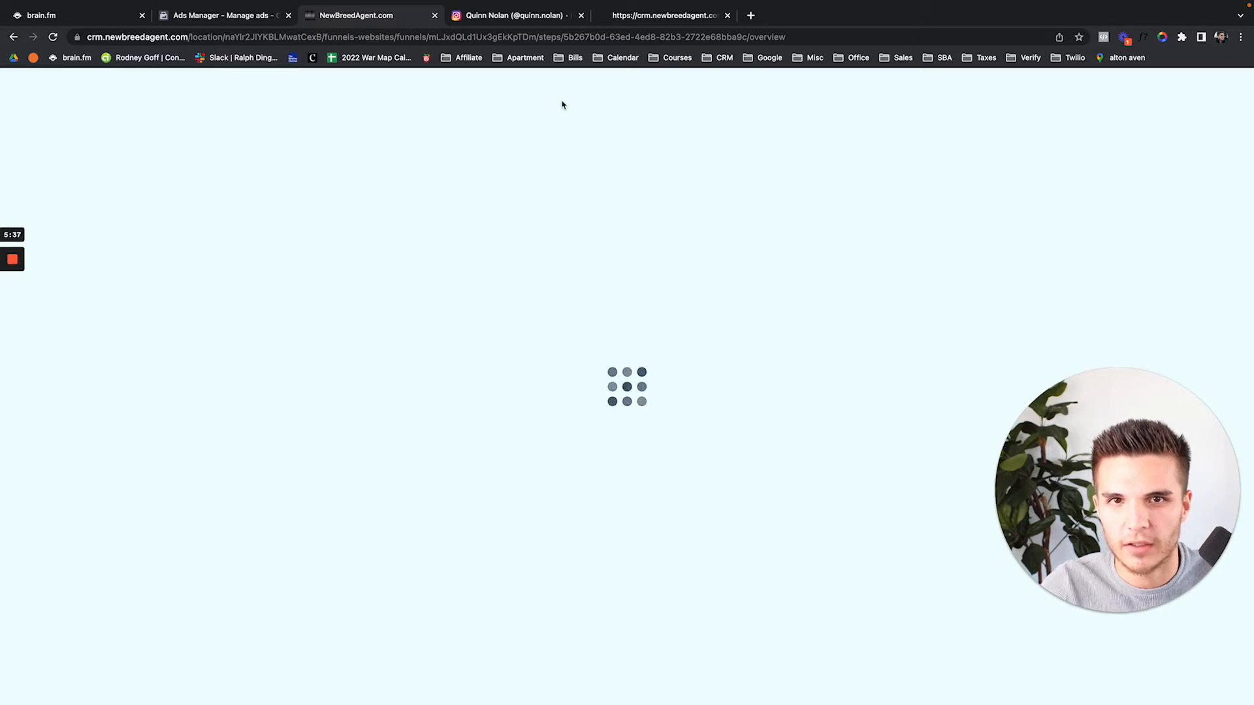
Close the Instagram tab and go to the Automation workflows list
{"action": "left_click", "coordinate": [581, 15]}
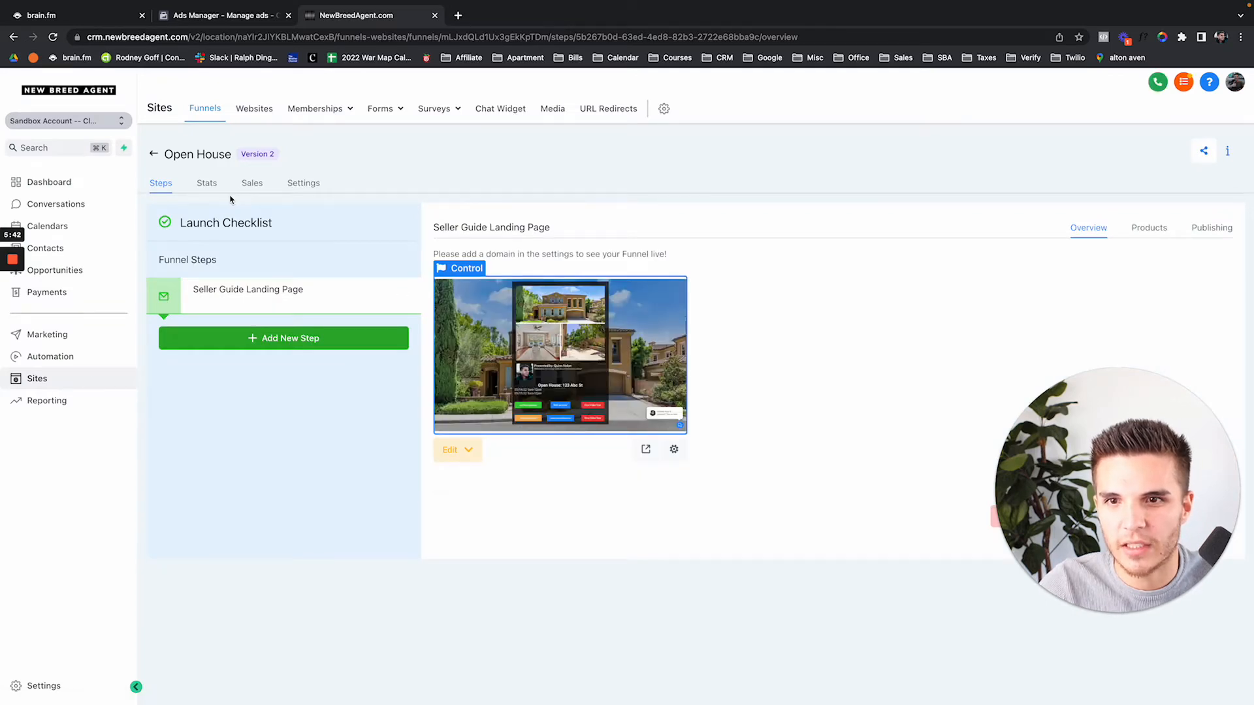
{"action": "left_click", "coordinate": [79, 356]}
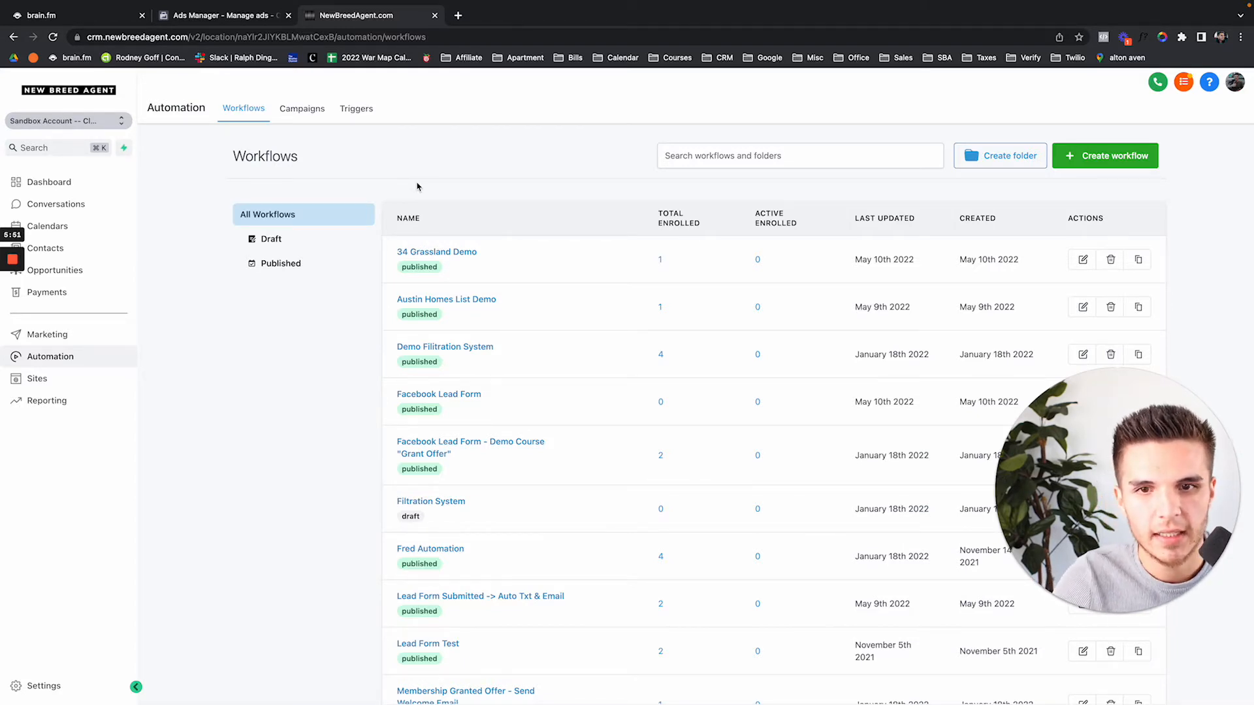
Search workflows for 'open house' and open the Open House 123 Abc St. Reminder workflow
{"action": "left_click", "coordinate": [675, 159]}
{"action": "type", "text": "ope"}
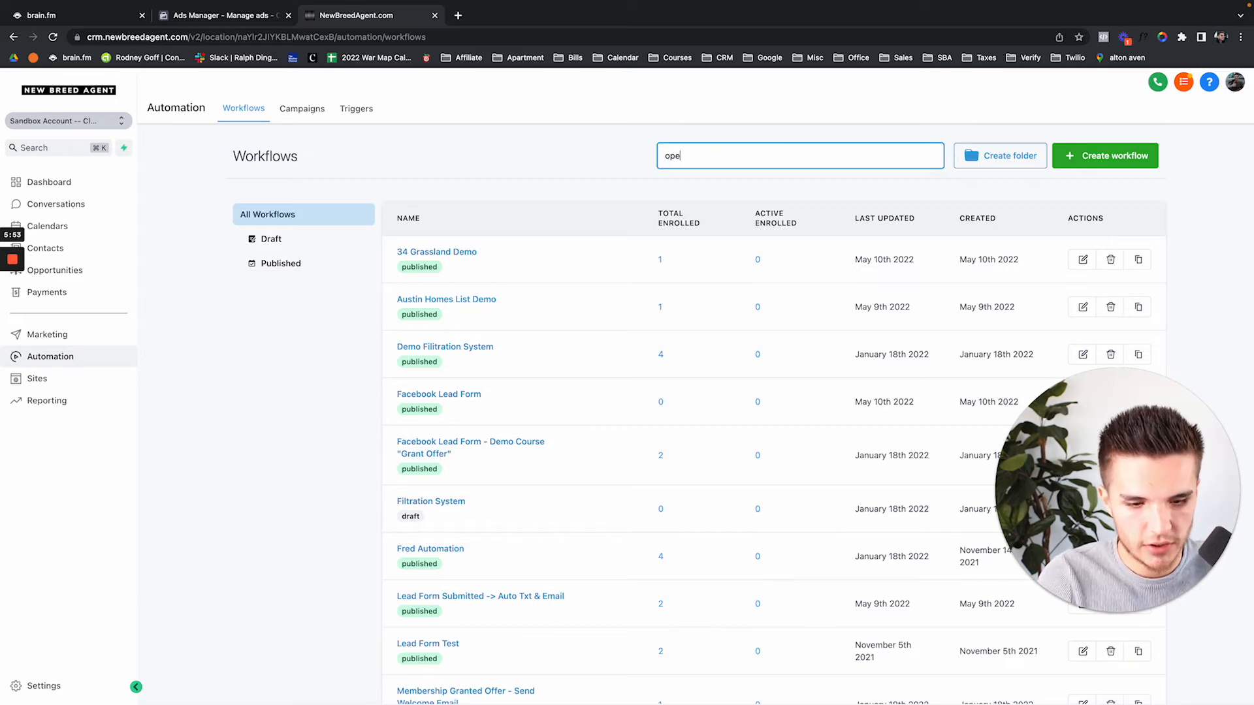
{"action": "type", "text": "n house"}
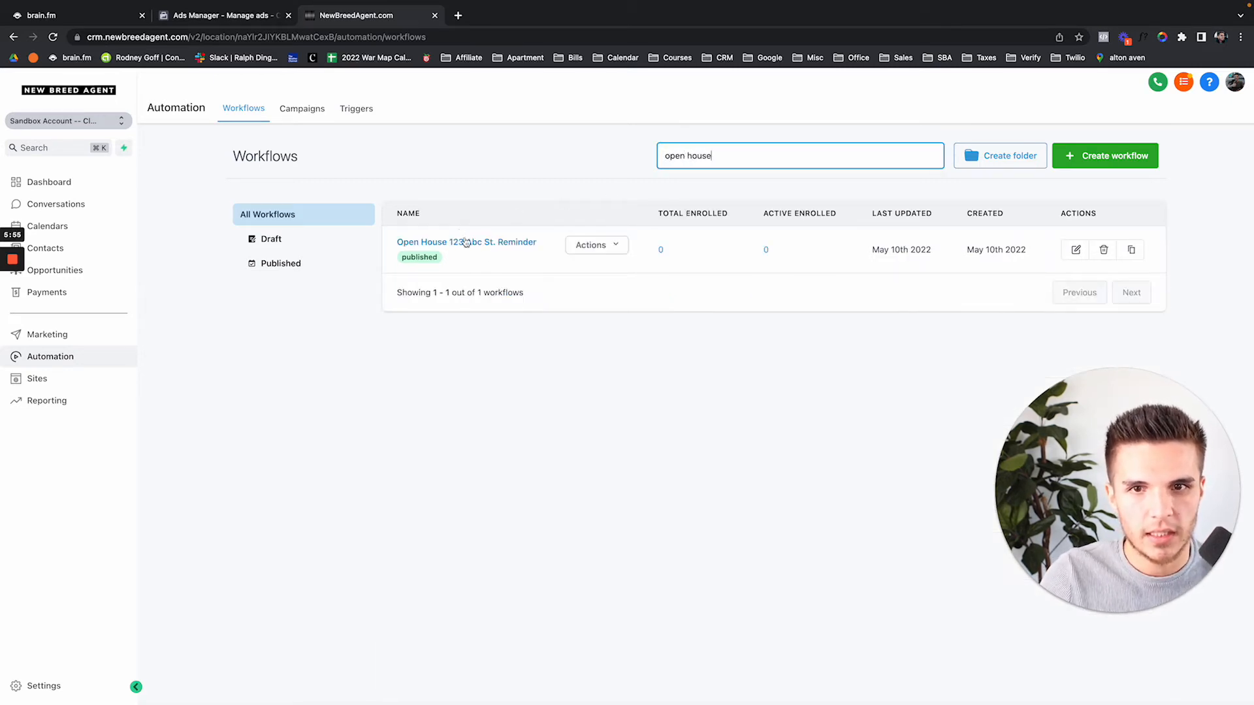
{"action": "left_click", "coordinate": [439, 247]}
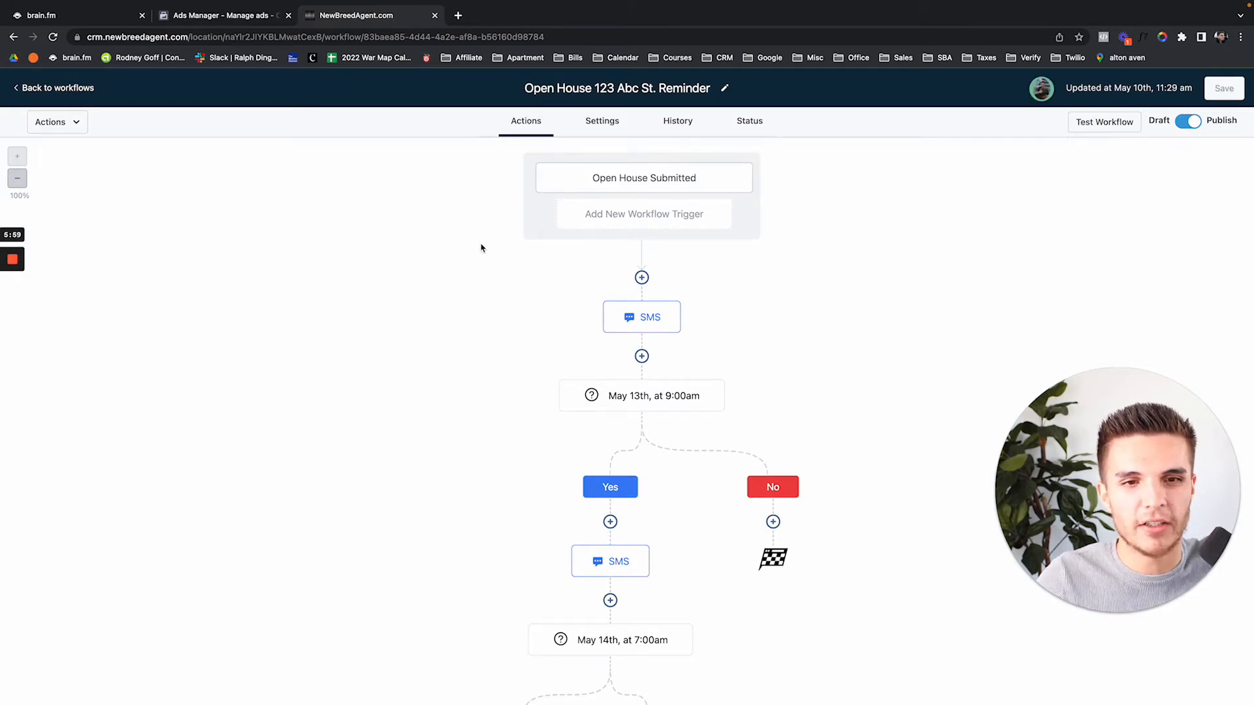
Review the Open House Submitted trigger's settings and close them
{"action": "left_click", "coordinate": [640, 183]}
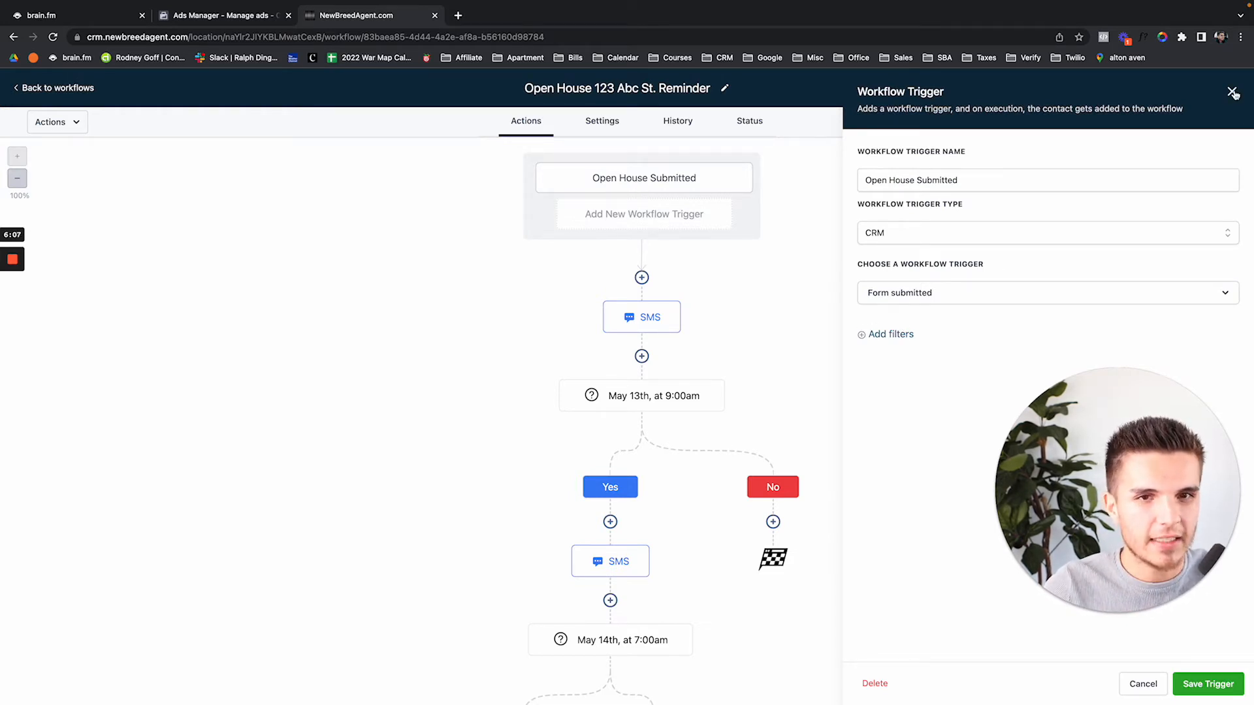
{"action": "left_click_drag", "start_coordinate": [1132, 442], "coordinate": [134, 495]}
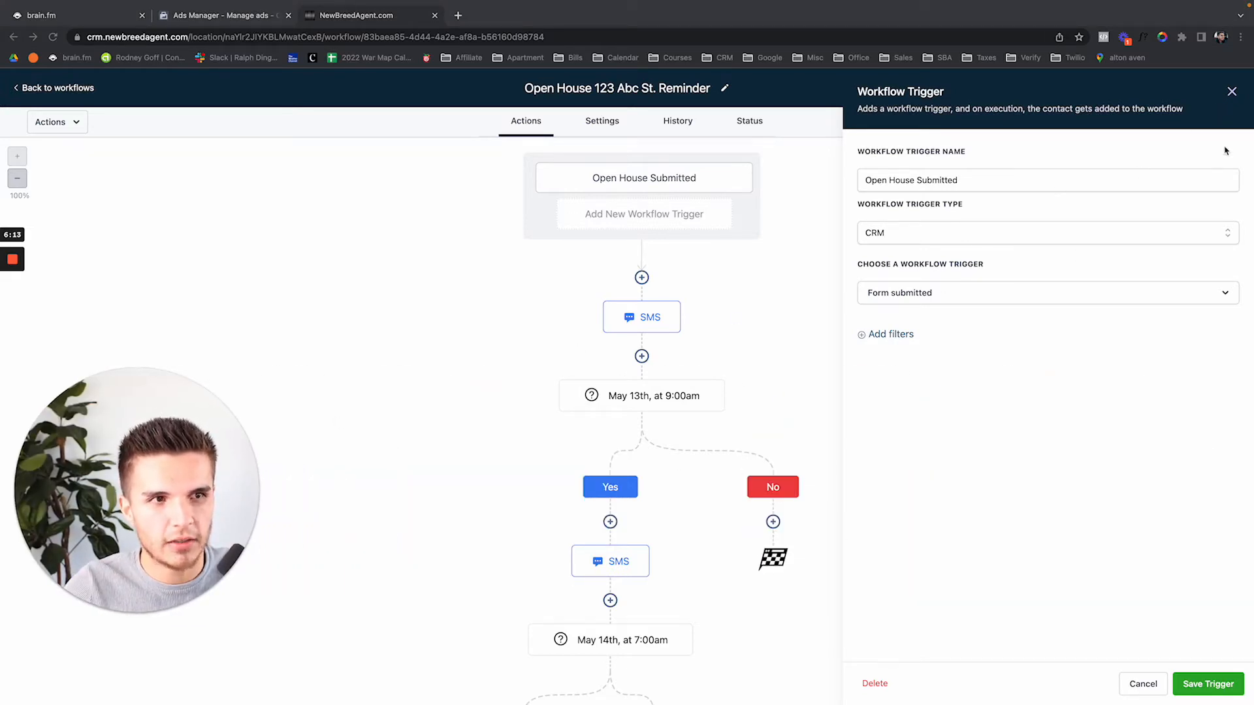
{"action": "left_click", "coordinate": [1231, 91]}
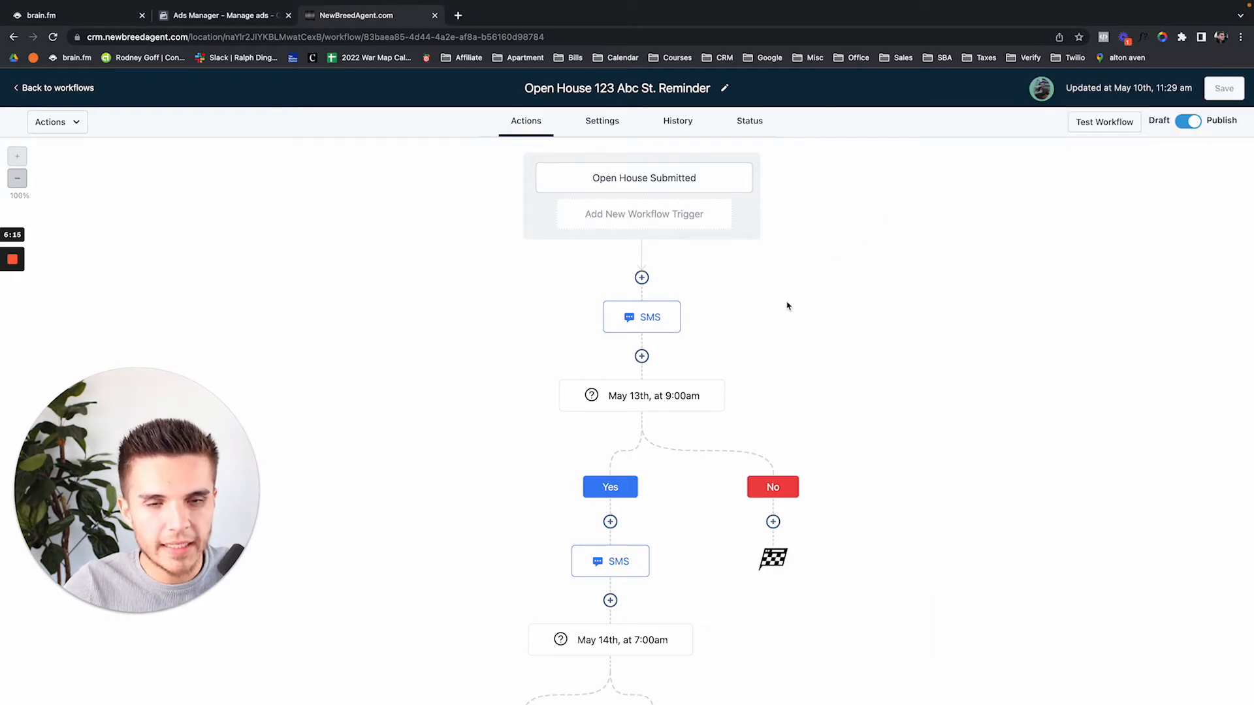
Open the first SMS step and check the 123 Abc St. address in its message
{"action": "left_click", "coordinate": [645, 313]}
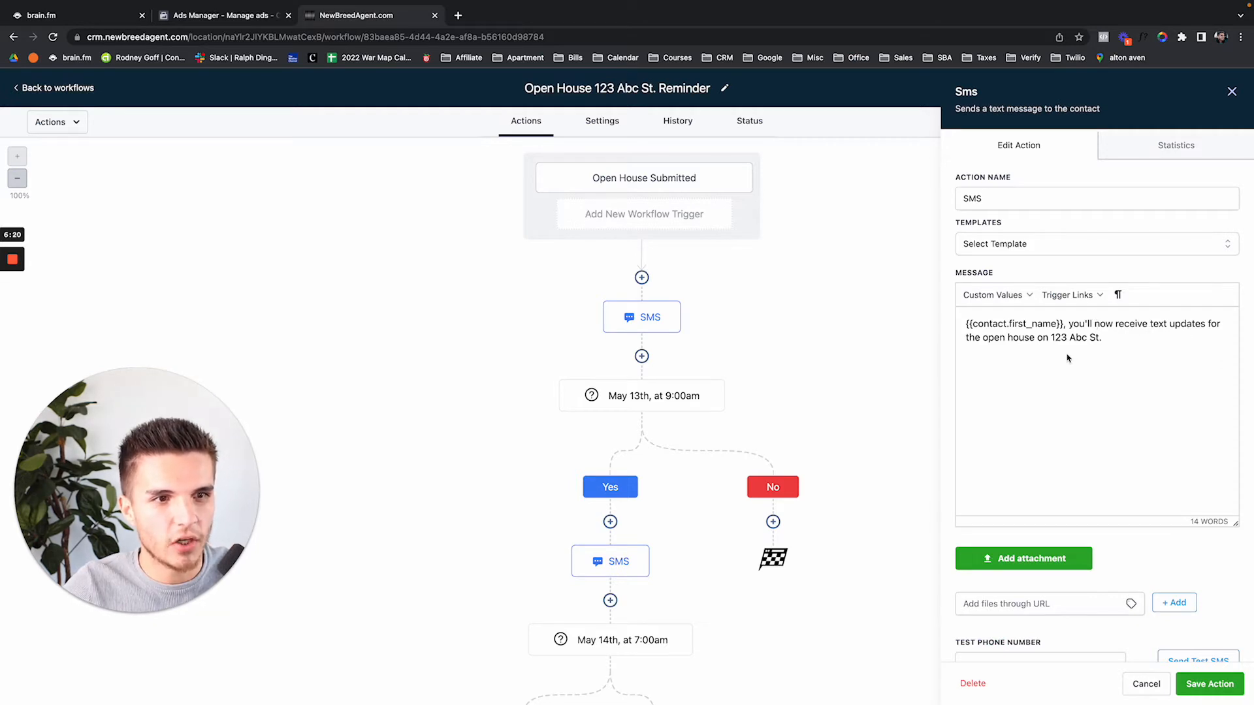
{"action": "left_click_drag", "start_coordinate": [1053, 344], "coordinate": [1097, 338]}
{"action": "left_click", "coordinate": [1099, 337]}
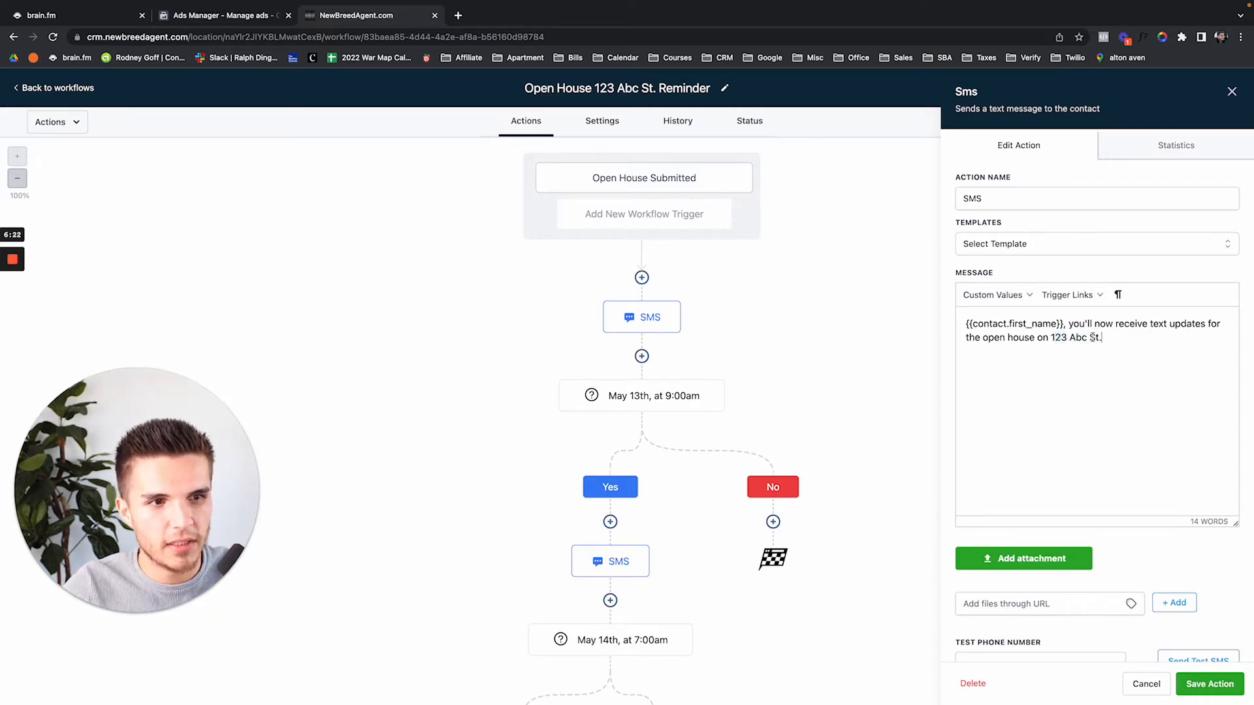
Close the SMS editor and review the May 13th, 9:00am condition settings
{"action": "left_click", "coordinate": [1231, 91]}
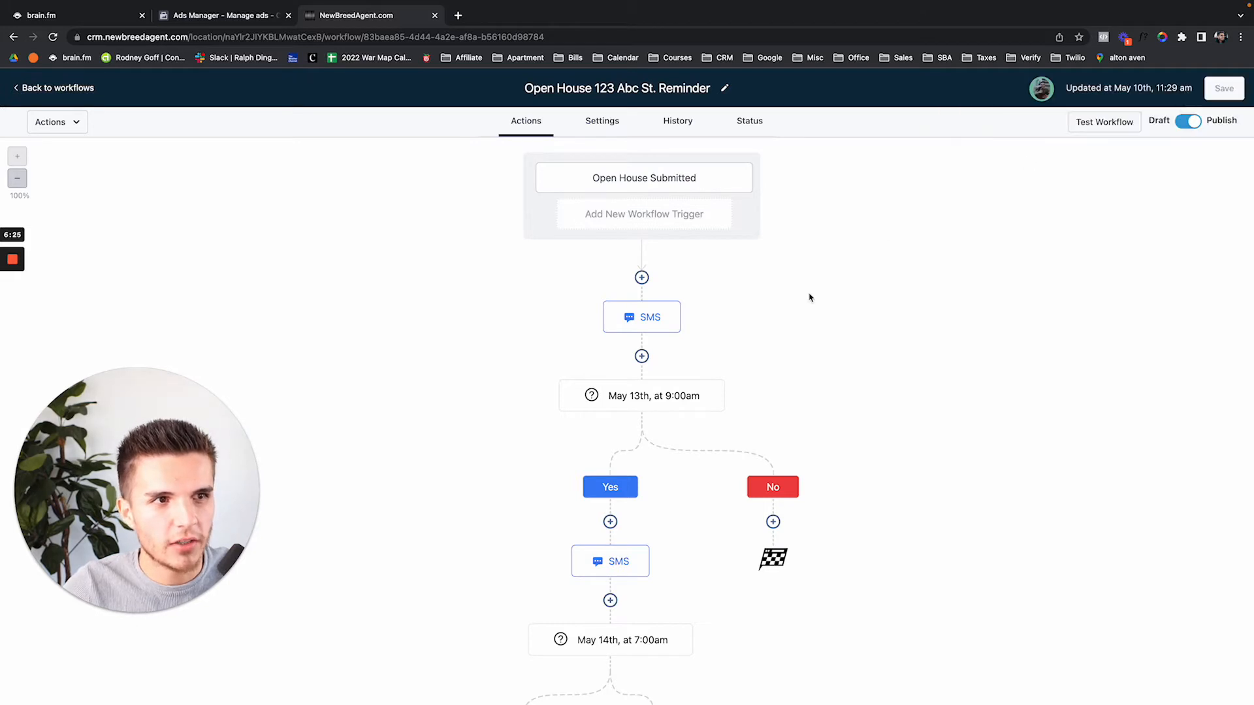
{"action": "left_click", "coordinate": [647, 399]}
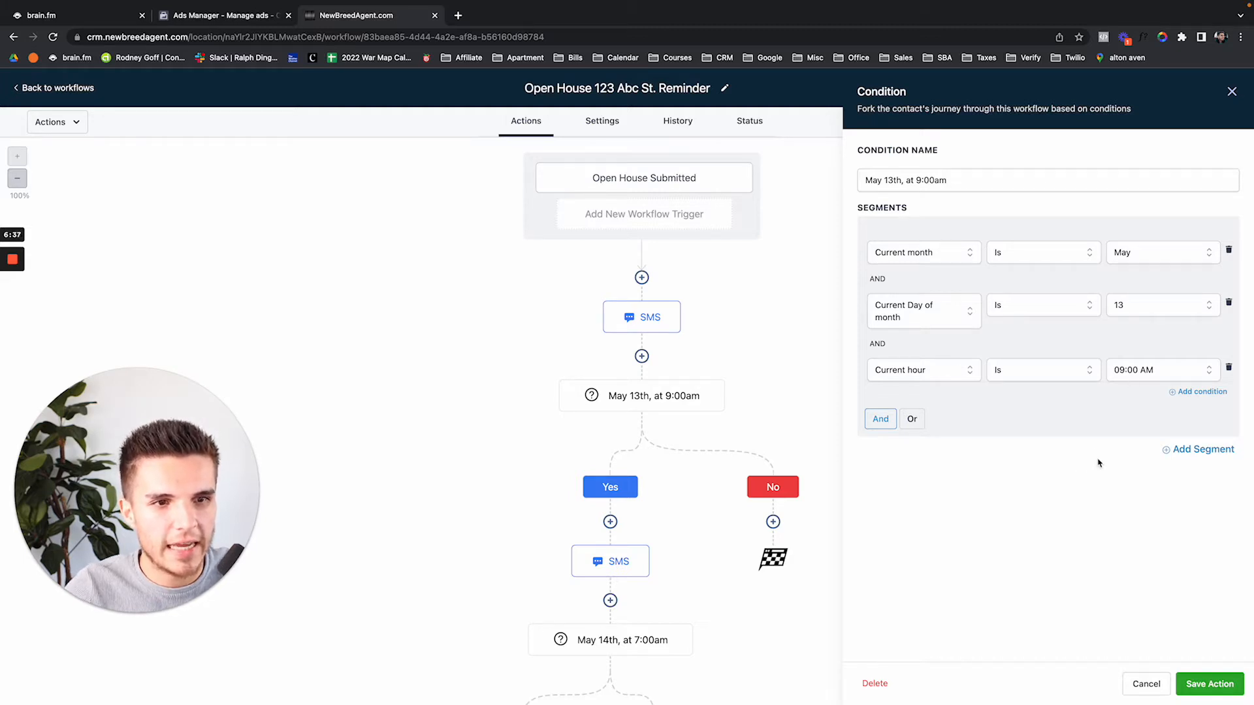
{"action": "left_click", "coordinate": [1231, 92]}
{"action": "scroll", "coordinate": [845, 361], "scroll_direction": "down", "scroll_amount": 2}
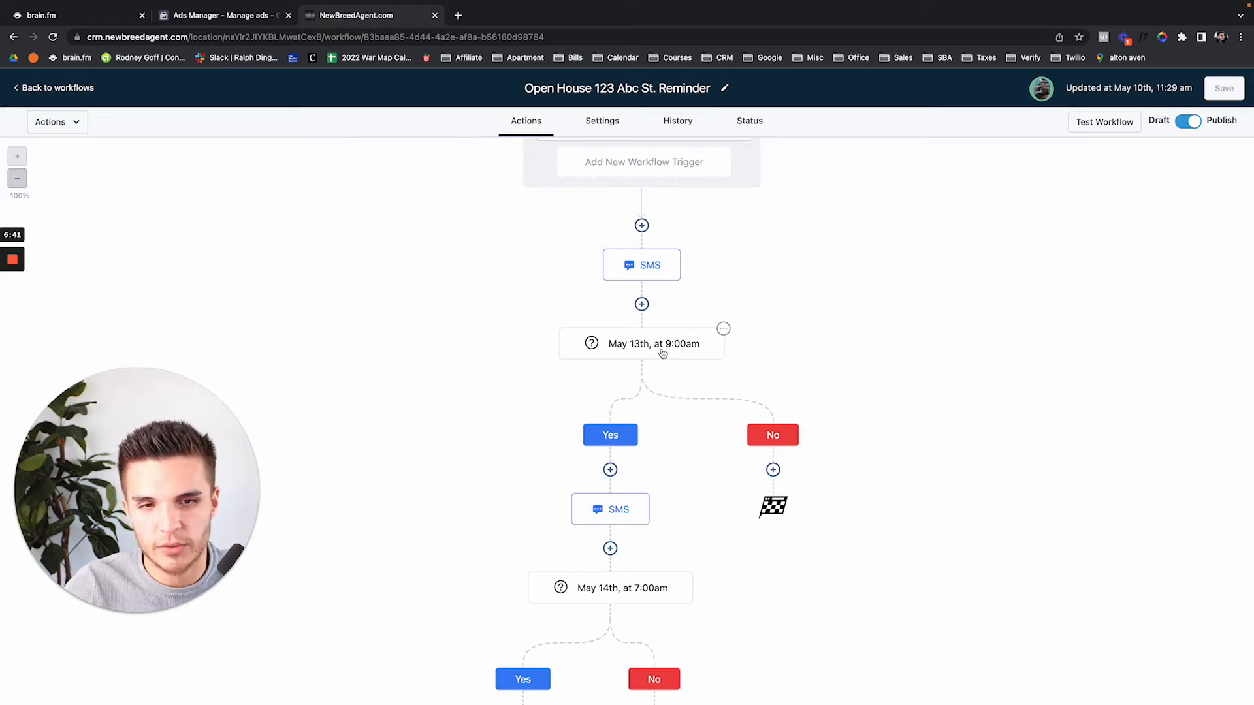
Attach the house photo OC22085282_0.jpeg to the second SMS step's 24-hour reminder
{"action": "left_click", "coordinate": [630, 508]}
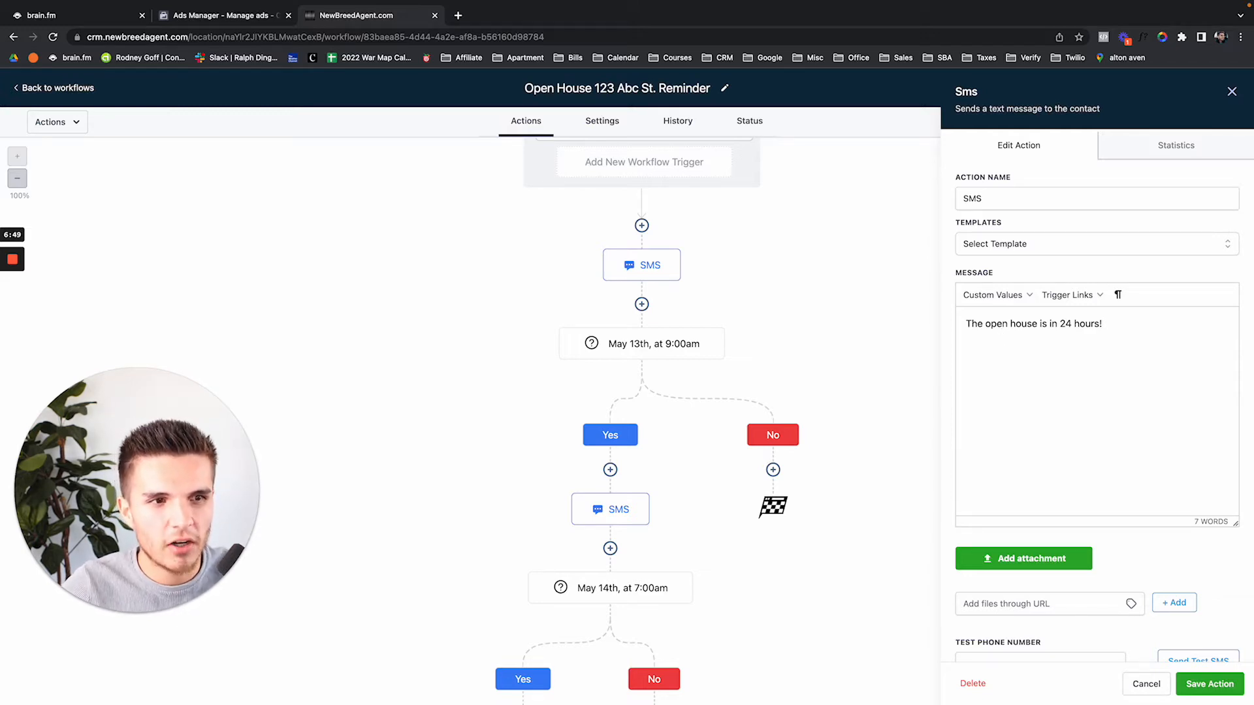
{"action": "left_click", "coordinate": [1038, 555]}
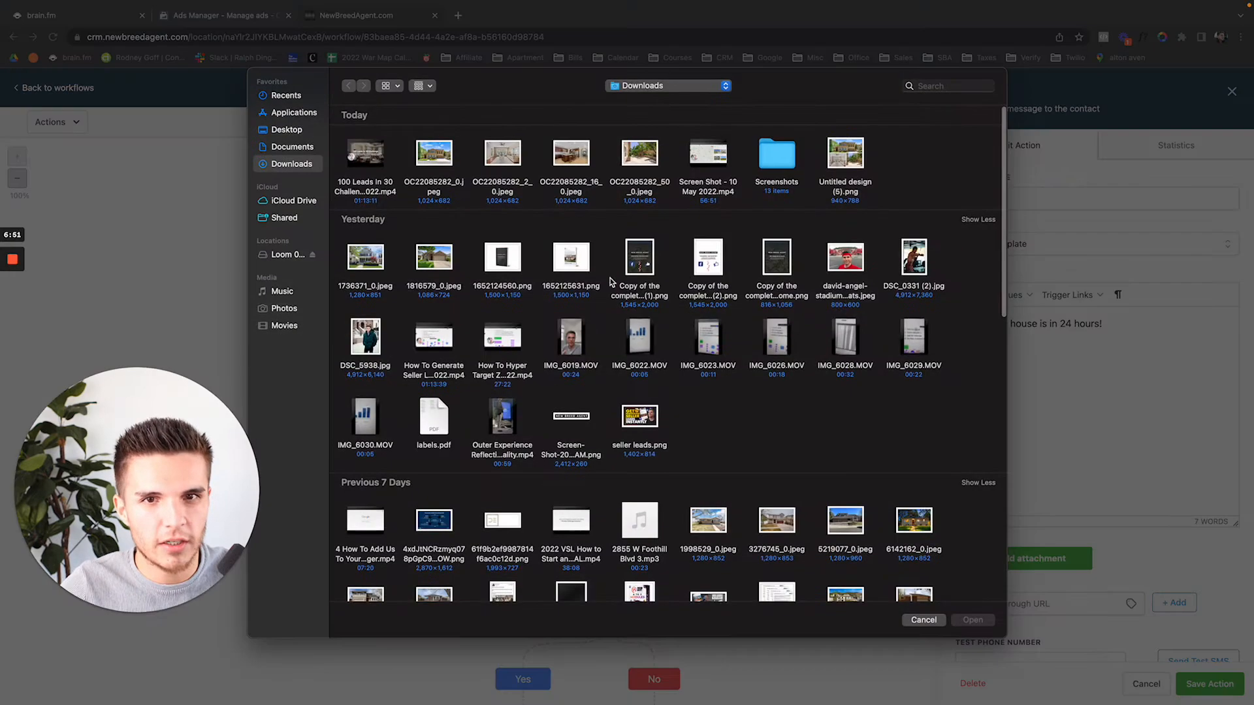
{"action": "left_click", "coordinate": [443, 157]}
{"action": "double_click", "coordinate": [443, 156]}
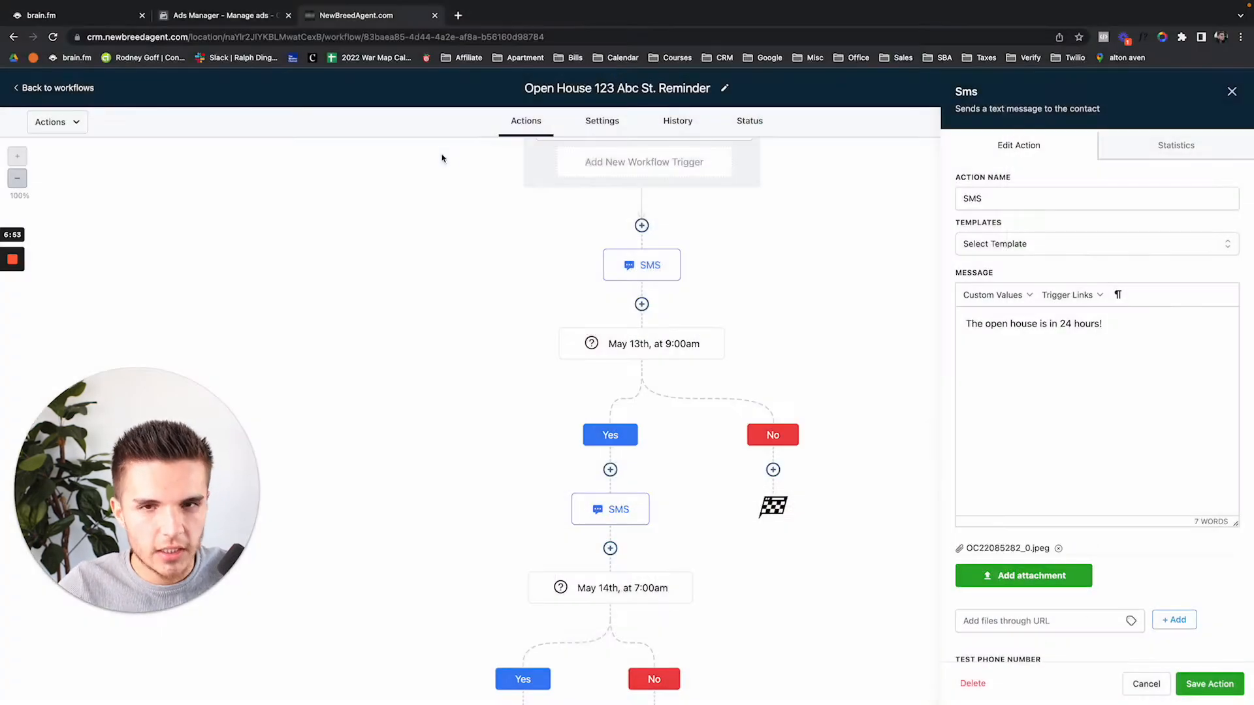
{"action": "scroll", "coordinate": [1029, 451], "scroll_direction": "down", "scroll_amount": 2}
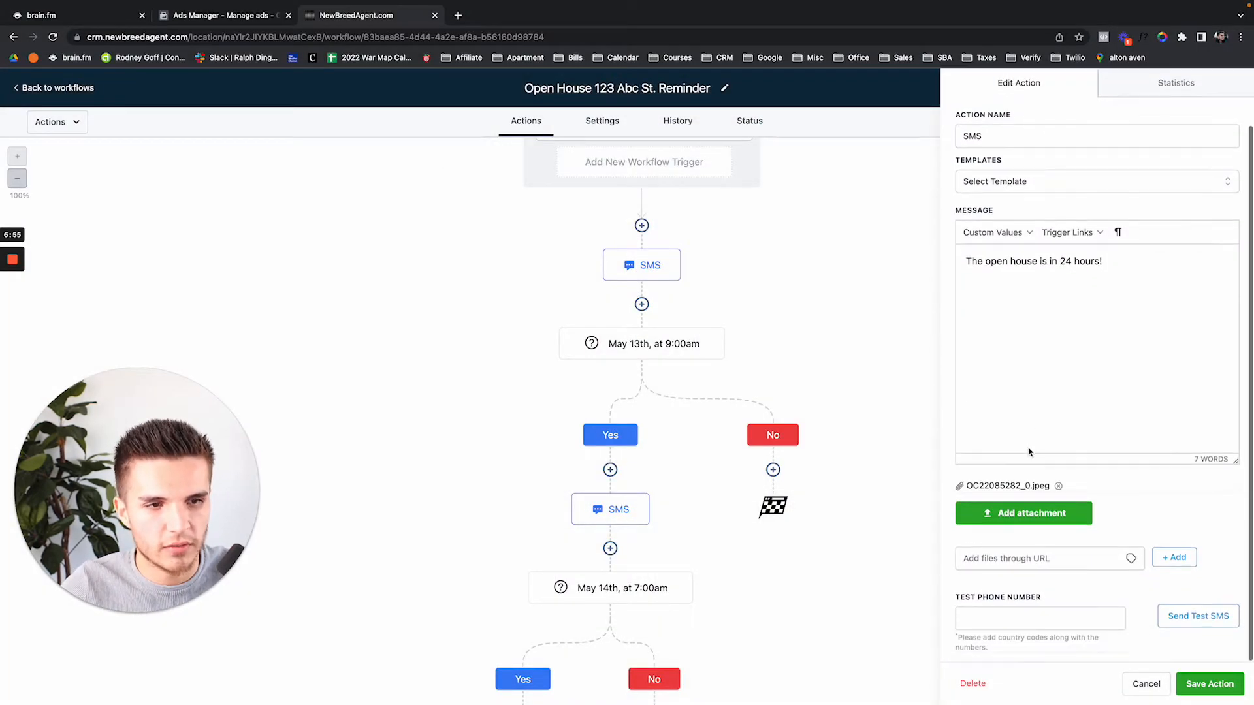
{"action": "scroll", "coordinate": [1030, 448], "scroll_direction": "up", "scroll_amount": 2}
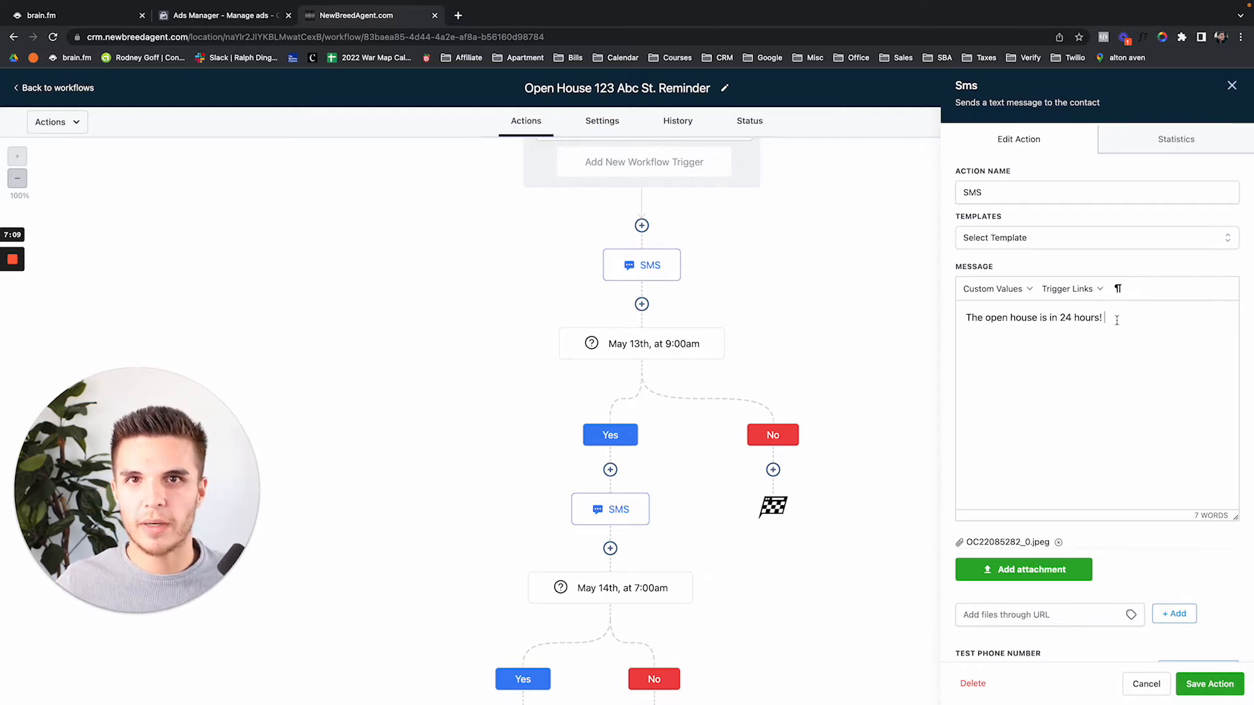
{"action": "scroll", "coordinate": [1114, 365], "scroll_direction": "down", "scroll_amount": 2}
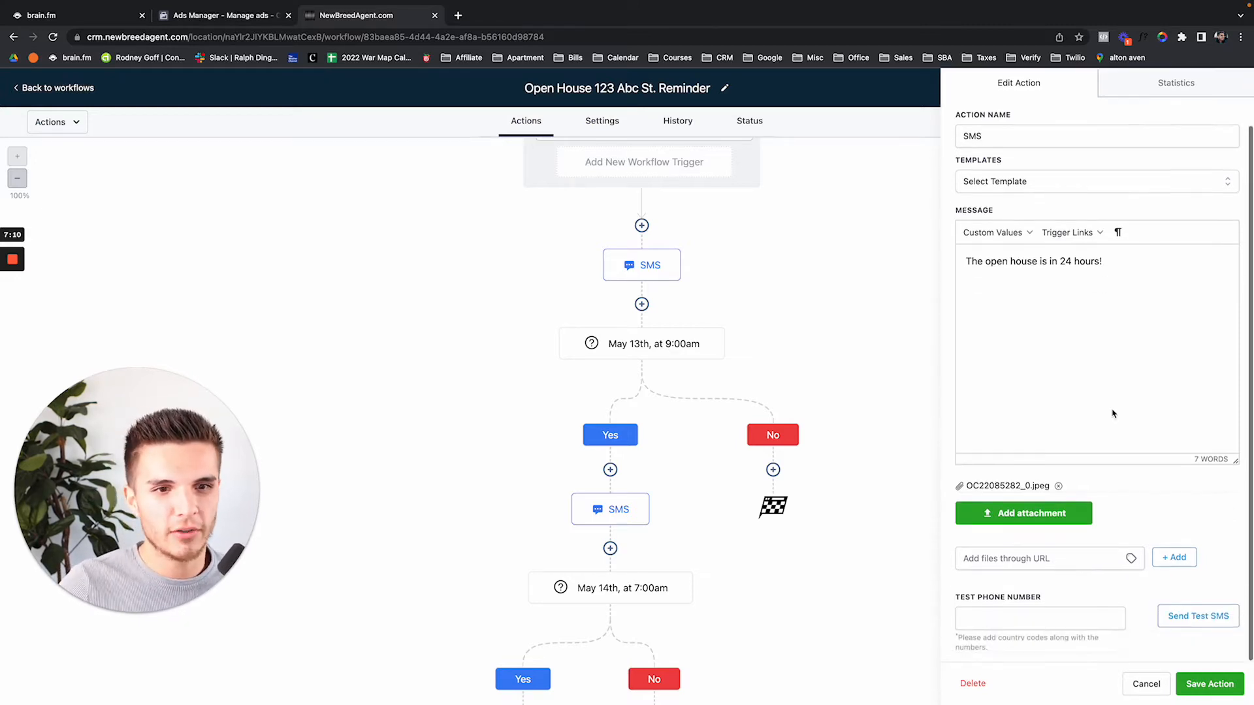
Save the 24-hour reminder text step with its attached house photo
{"action": "left_click", "coordinate": [1190, 682]}
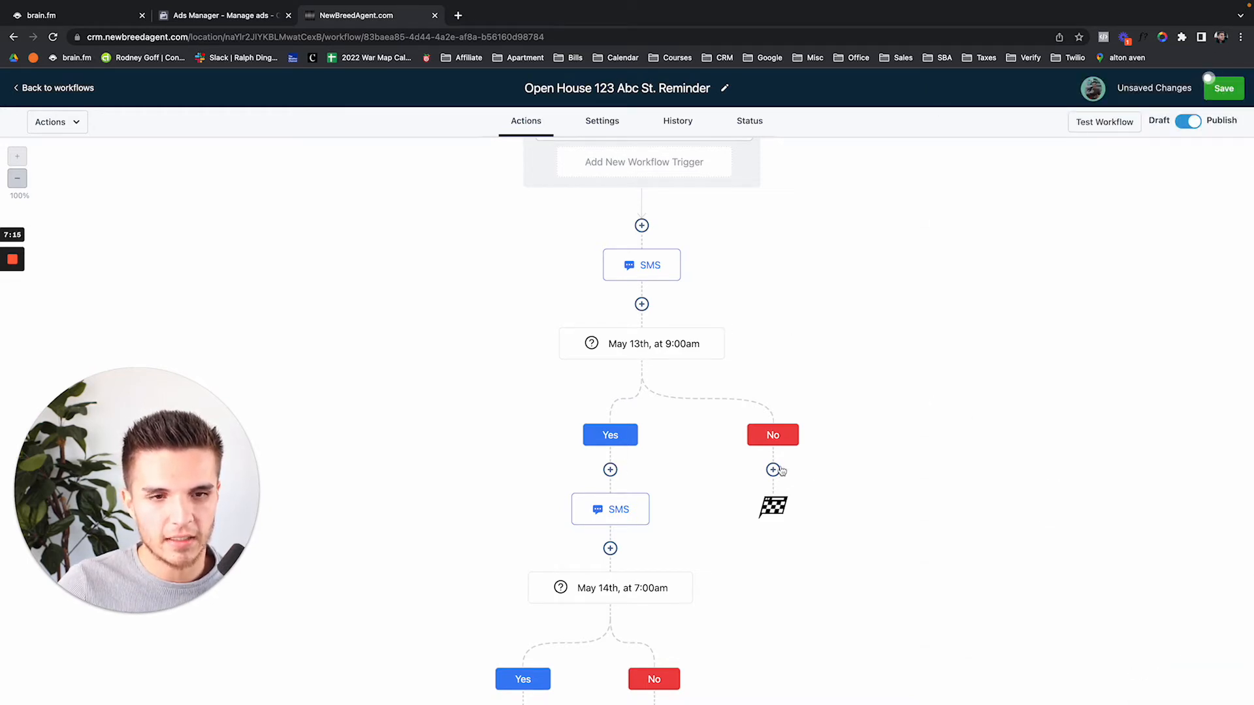
{"action": "scroll", "coordinate": [747, 454], "scroll_direction": "down", "scroll_amount": 1}
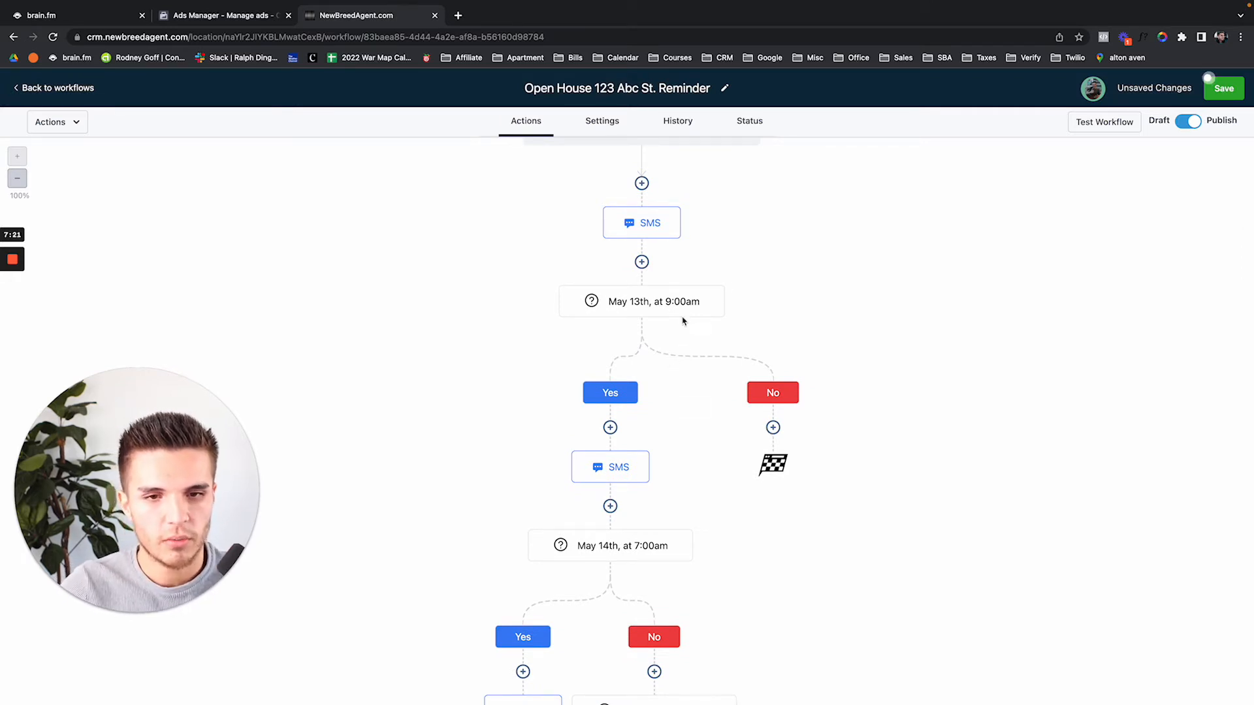
{"action": "scroll", "coordinate": [656, 308], "scroll_direction": "down", "scroll_amount": 1}
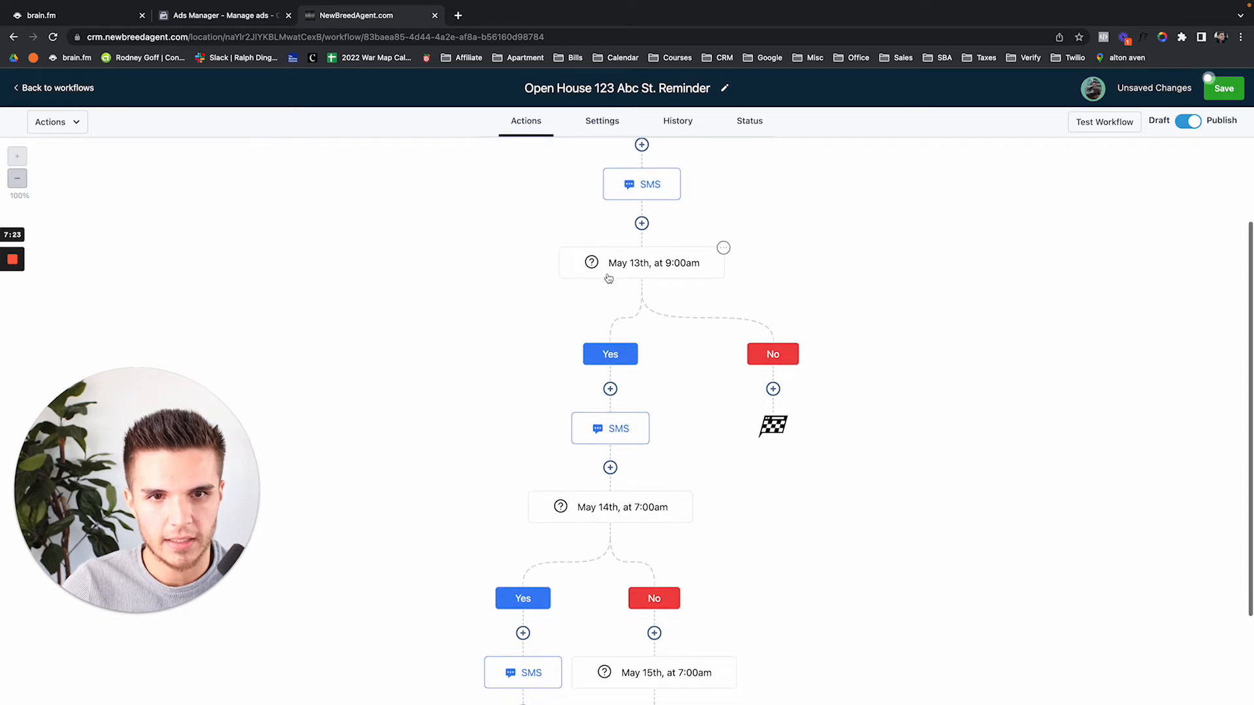
{"action": "scroll", "coordinate": [616, 304], "scroll_direction": "down", "scroll_amount": 3}
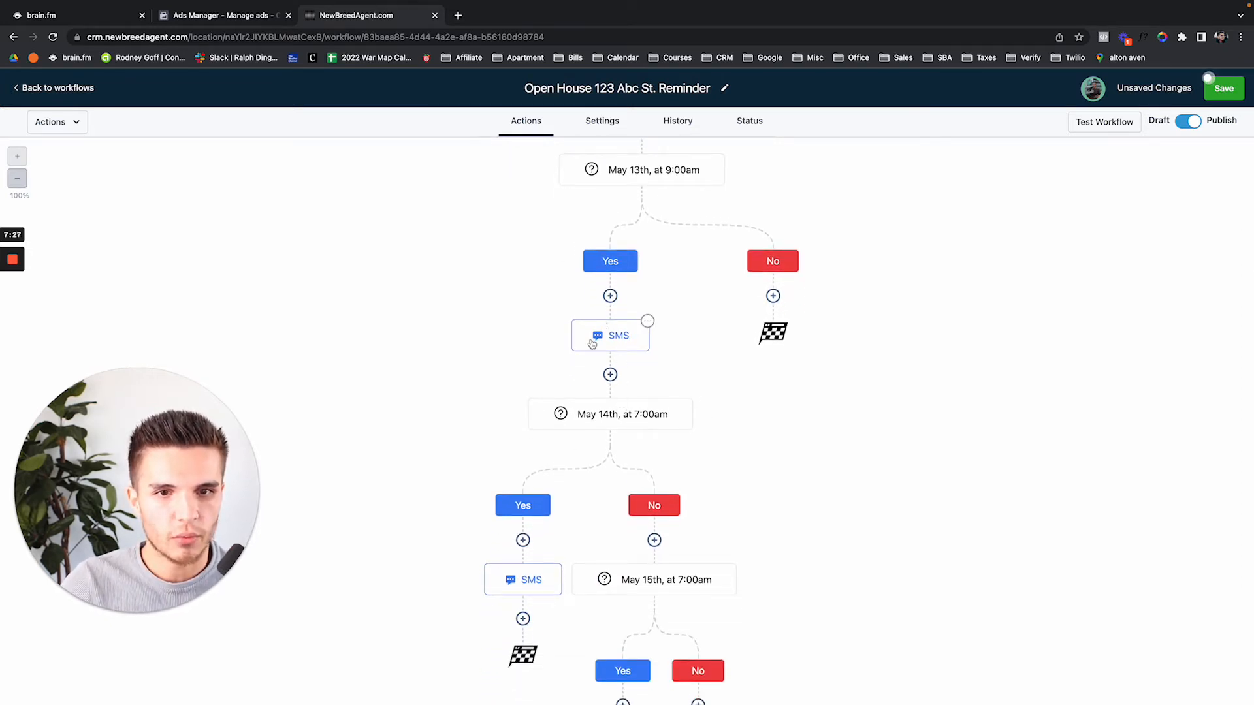
{"action": "scroll", "coordinate": [596, 431], "scroll_direction": "down", "scroll_amount": 1}
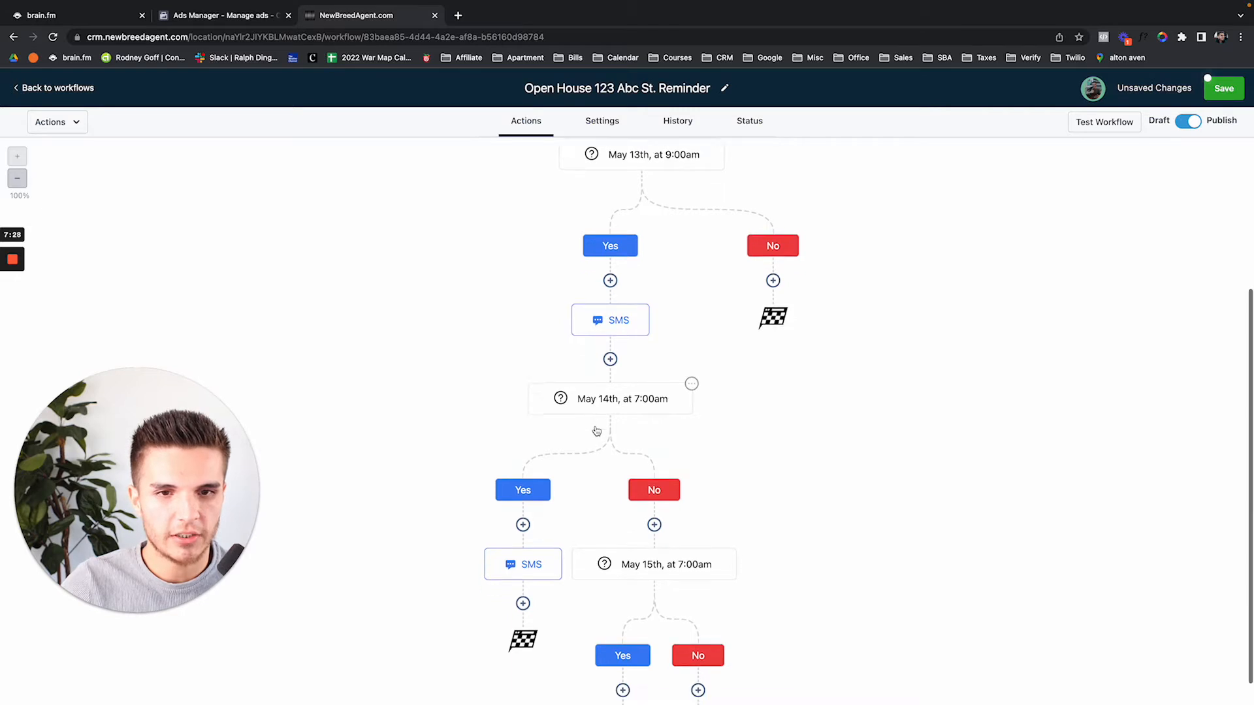
Review the May 14th 7:00am condition and the 'today in 2 hours' text under Yes
{"action": "left_click", "coordinate": [625, 391]}
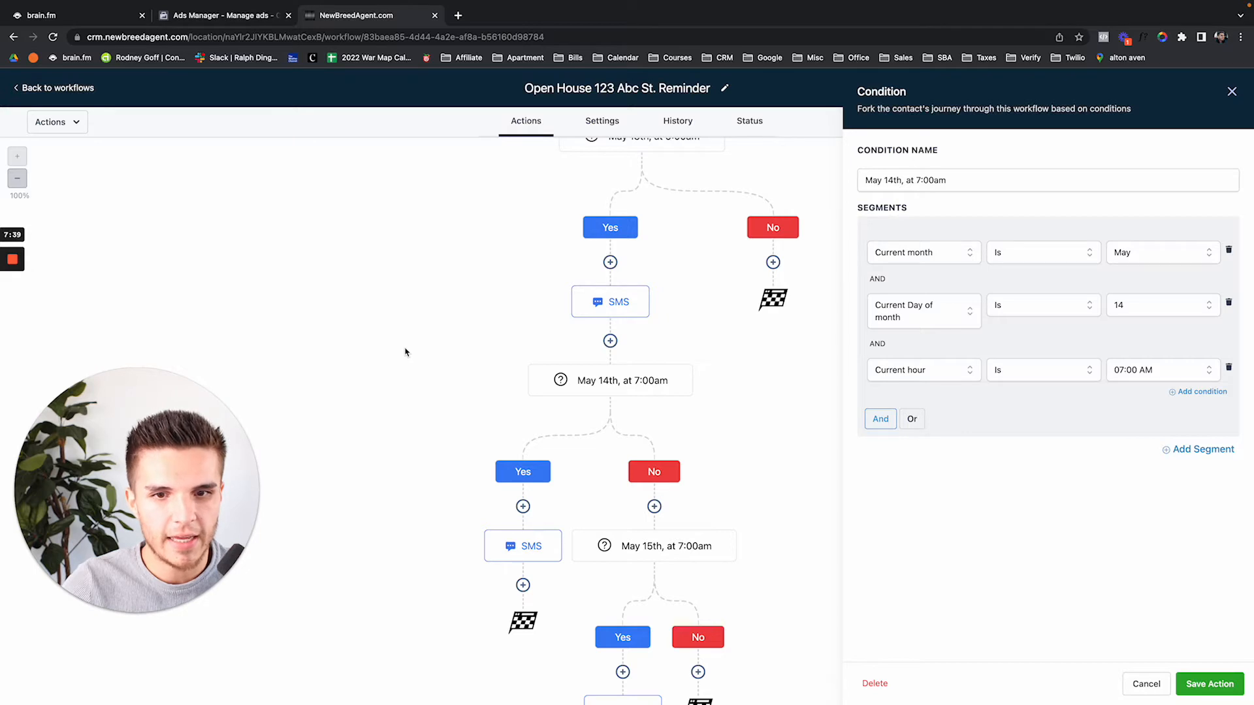
{"action": "scroll", "coordinate": [405, 353], "scroll_direction": "down", "scroll_amount": 1}
{"action": "left_click", "coordinate": [1231, 91]}
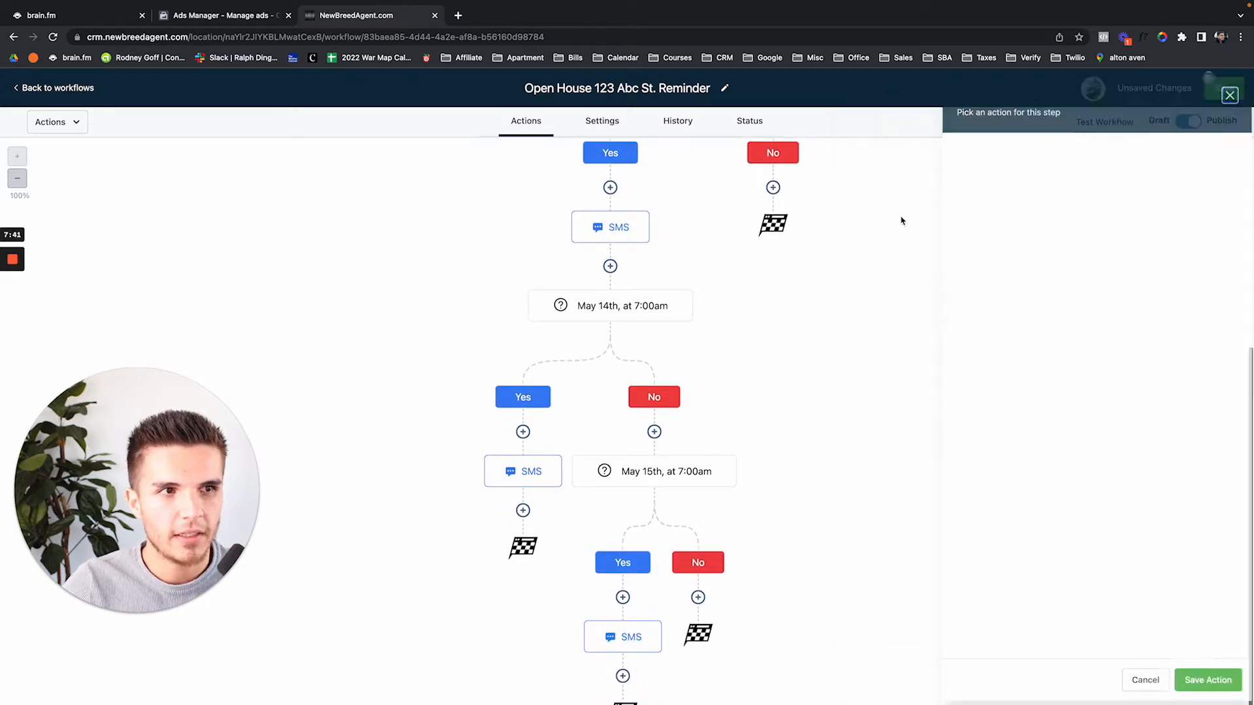
{"action": "left_click", "coordinate": [527, 471]}
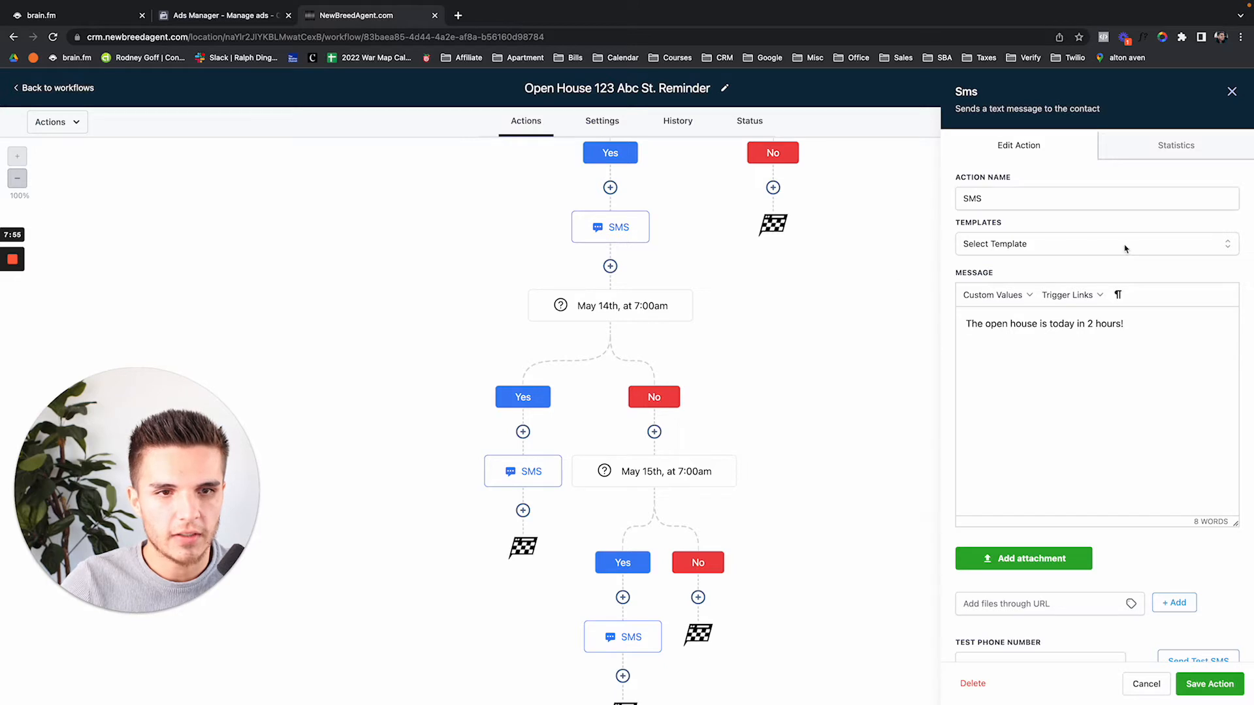
{"action": "left_click", "coordinate": [1231, 91]}
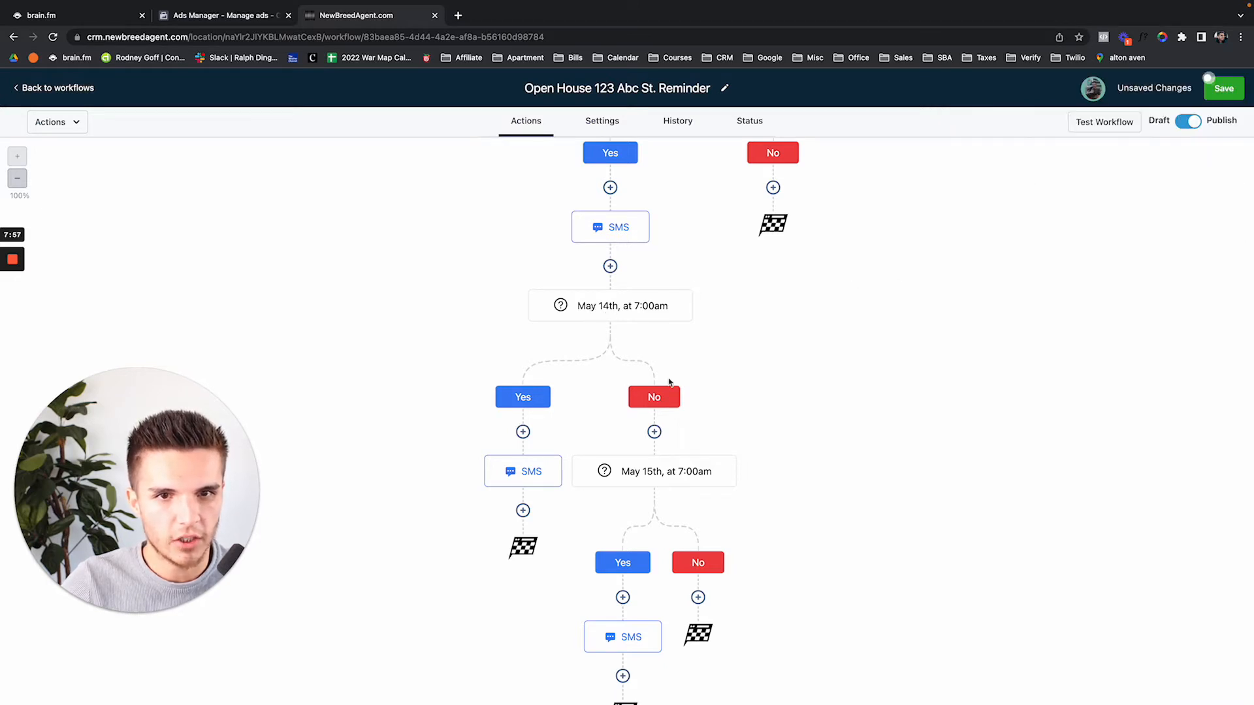
Review the May 15th 7:00am condition and the reminder text that follows it
{"action": "scroll", "coordinate": [669, 465], "scroll_direction": "down", "scroll_amount": 1}
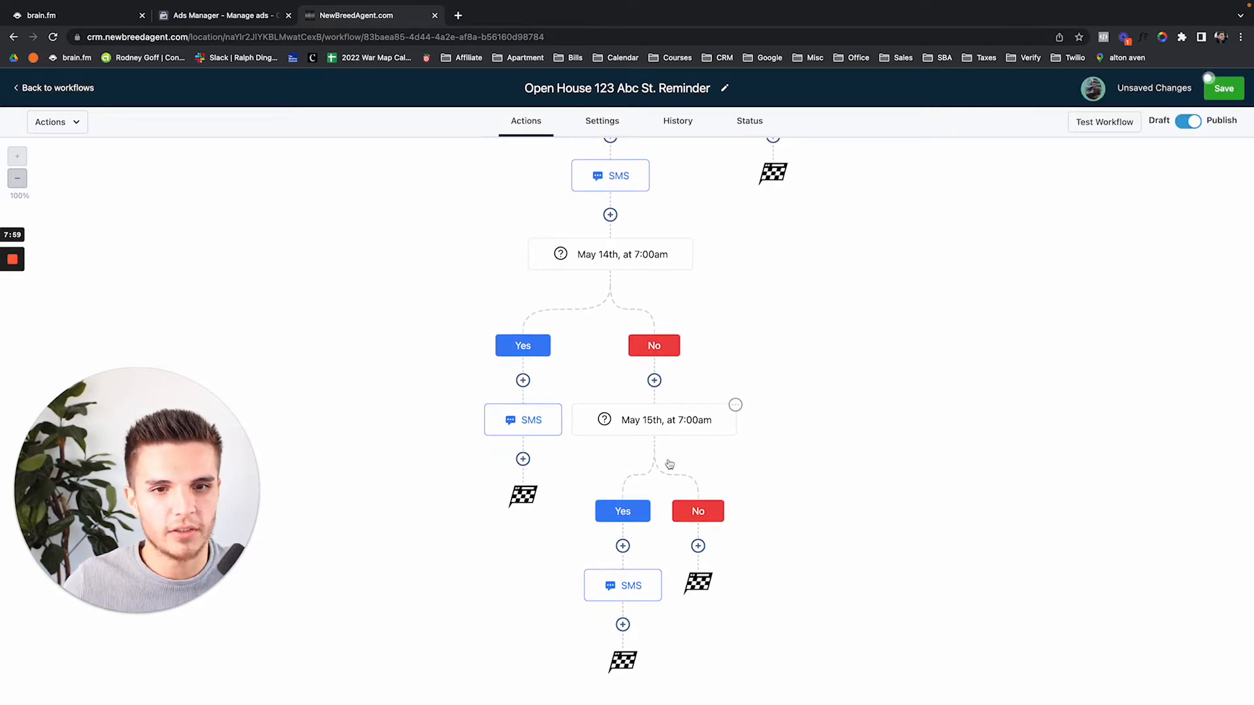
{"action": "left_click", "coordinate": [671, 434]}
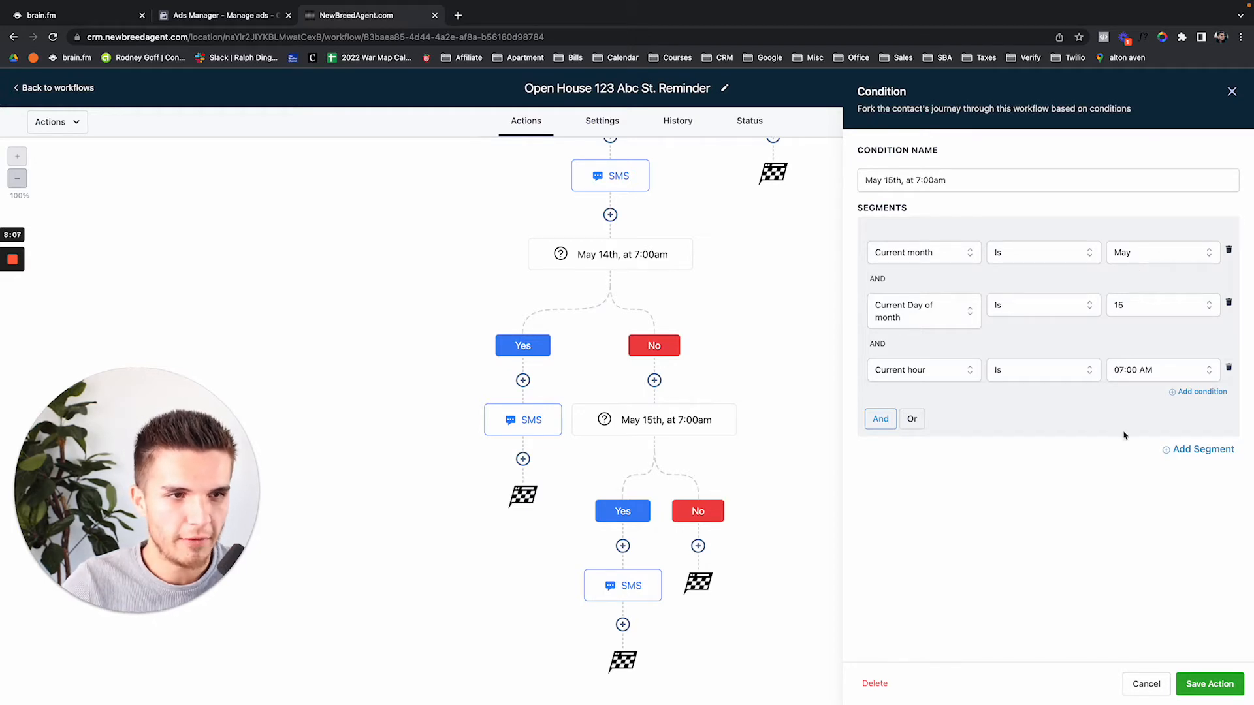
{"action": "left_click", "coordinate": [637, 591]}
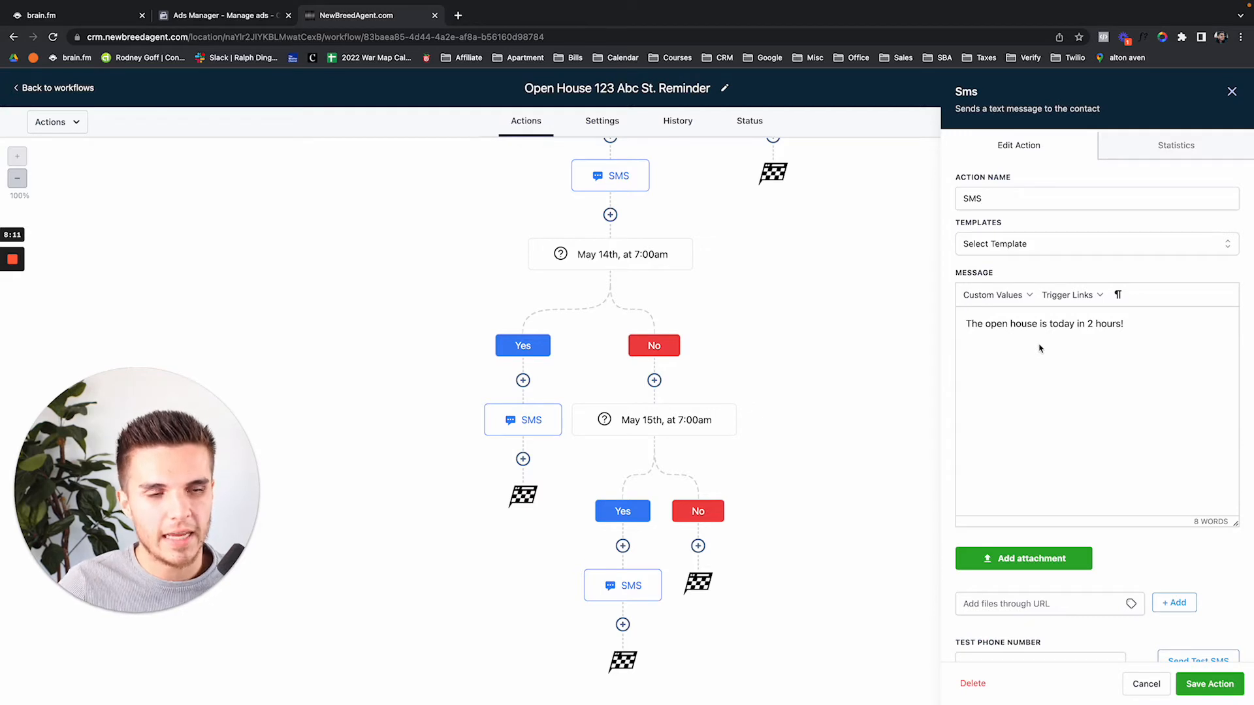
{"action": "left_click", "coordinate": [1232, 91]}
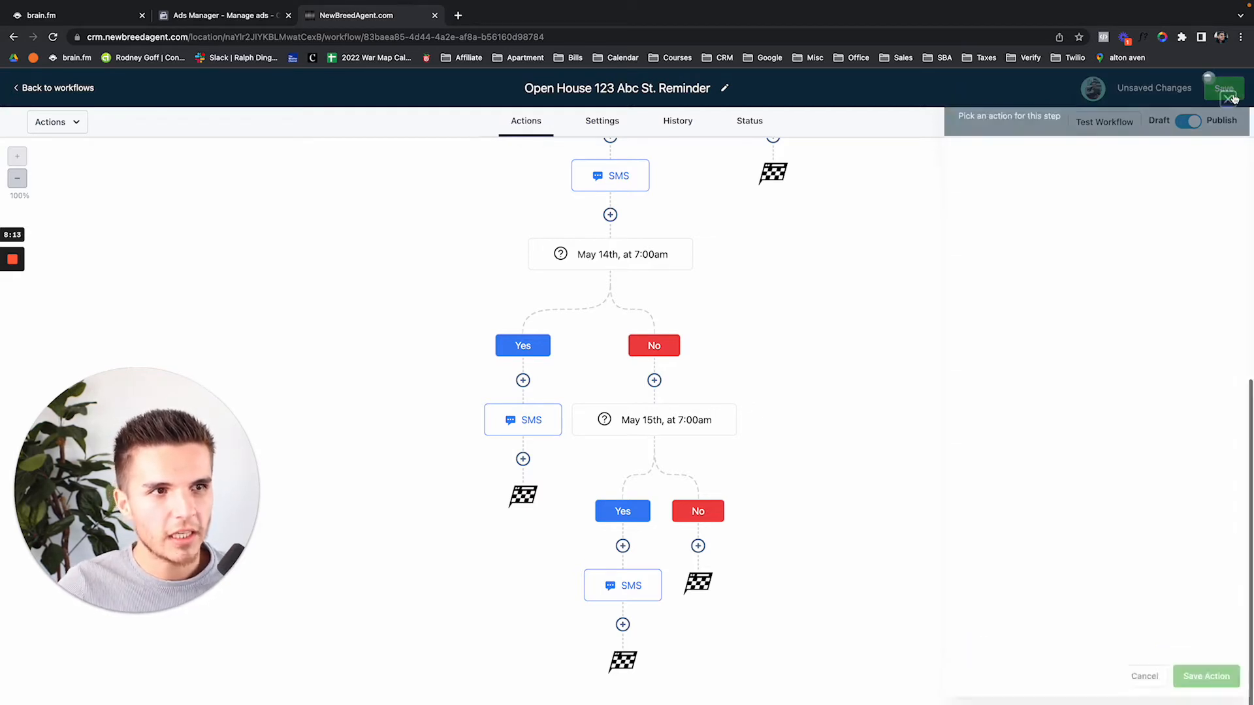
Add a new step under the May 13th Yes branch
{"action": "scroll", "coordinate": [784, 339], "scroll_direction": "up", "scroll_amount": 6}
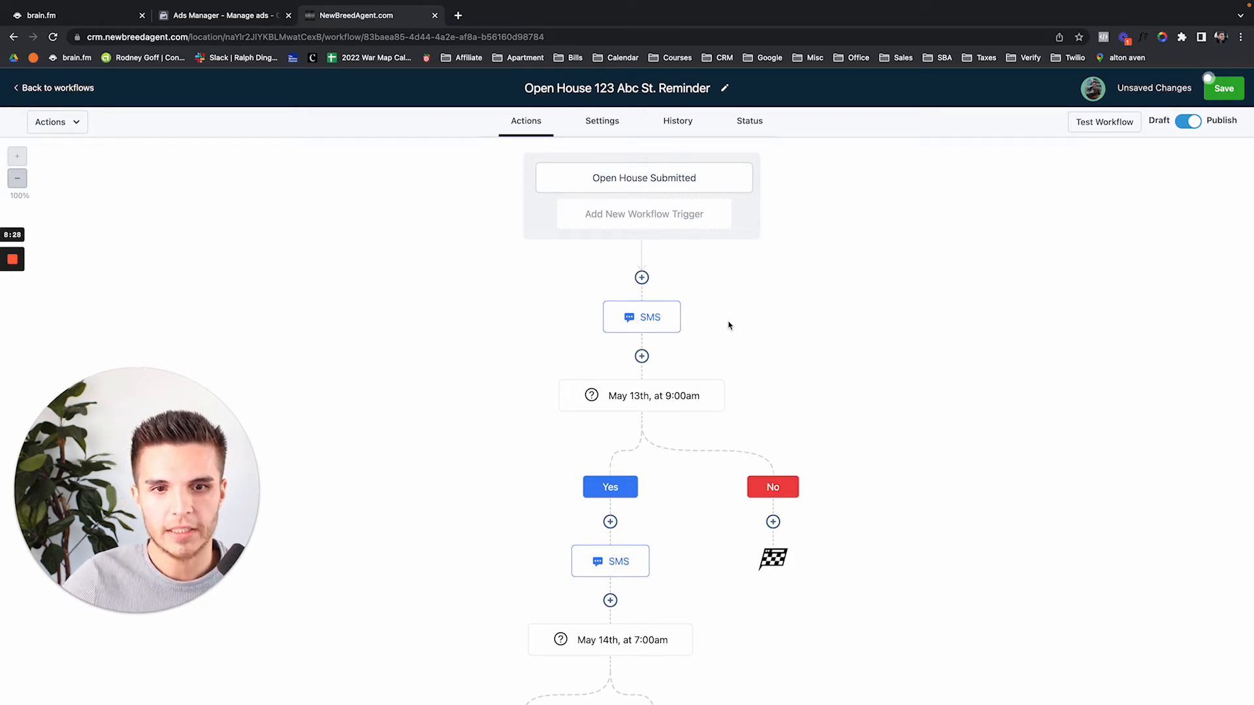
{"action": "scroll", "coordinate": [729, 325], "scroll_direction": "down", "scroll_amount": 4}
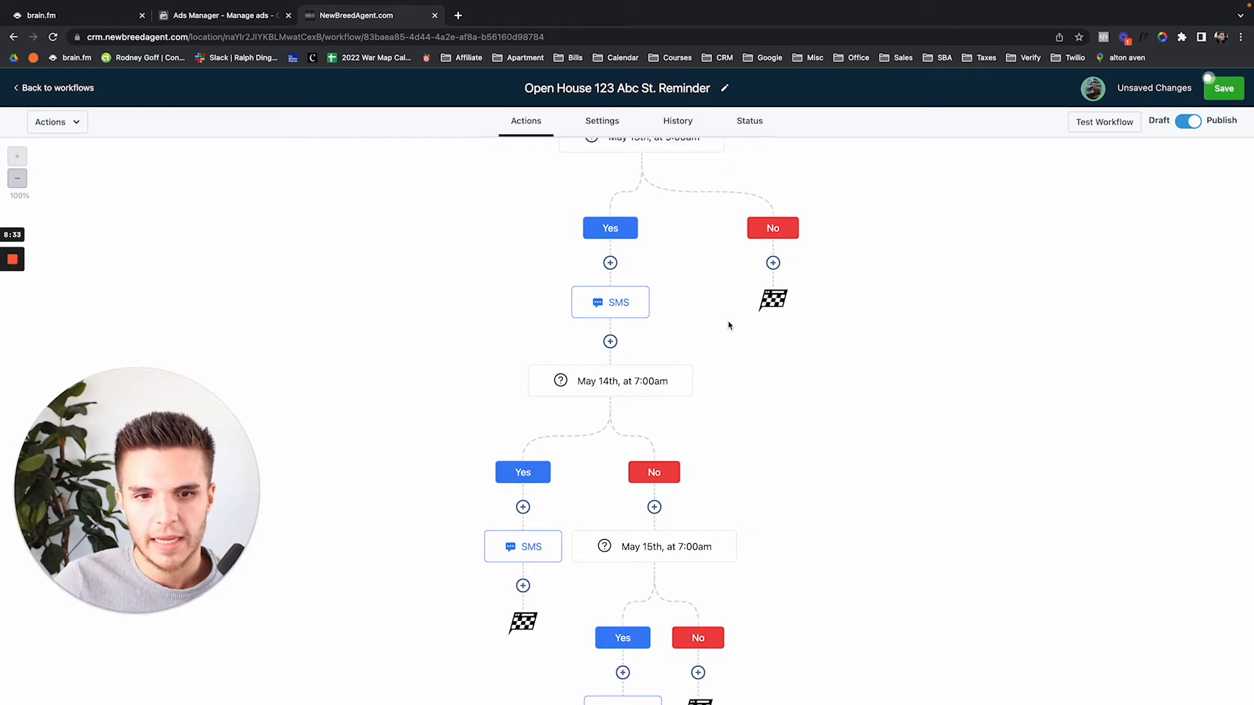
{"action": "scroll", "coordinate": [729, 325], "scroll_direction": "up", "scroll_amount": 4}
{"action": "scroll", "coordinate": [722, 374], "scroll_direction": "down", "scroll_amount": 2}
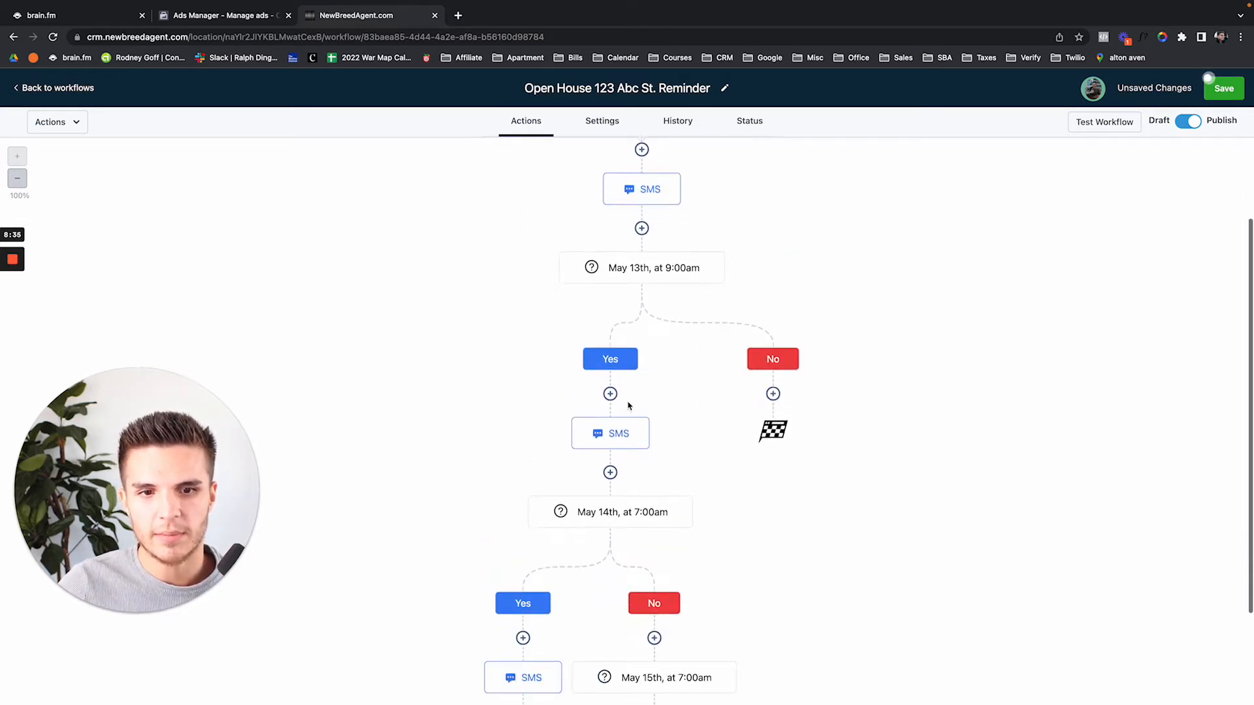
{"action": "left_click", "coordinate": [610, 394]}
Make the new step an email, add '#' to its name, and fill in sender name and address
{"action": "left_click", "coordinate": [1024, 221]}
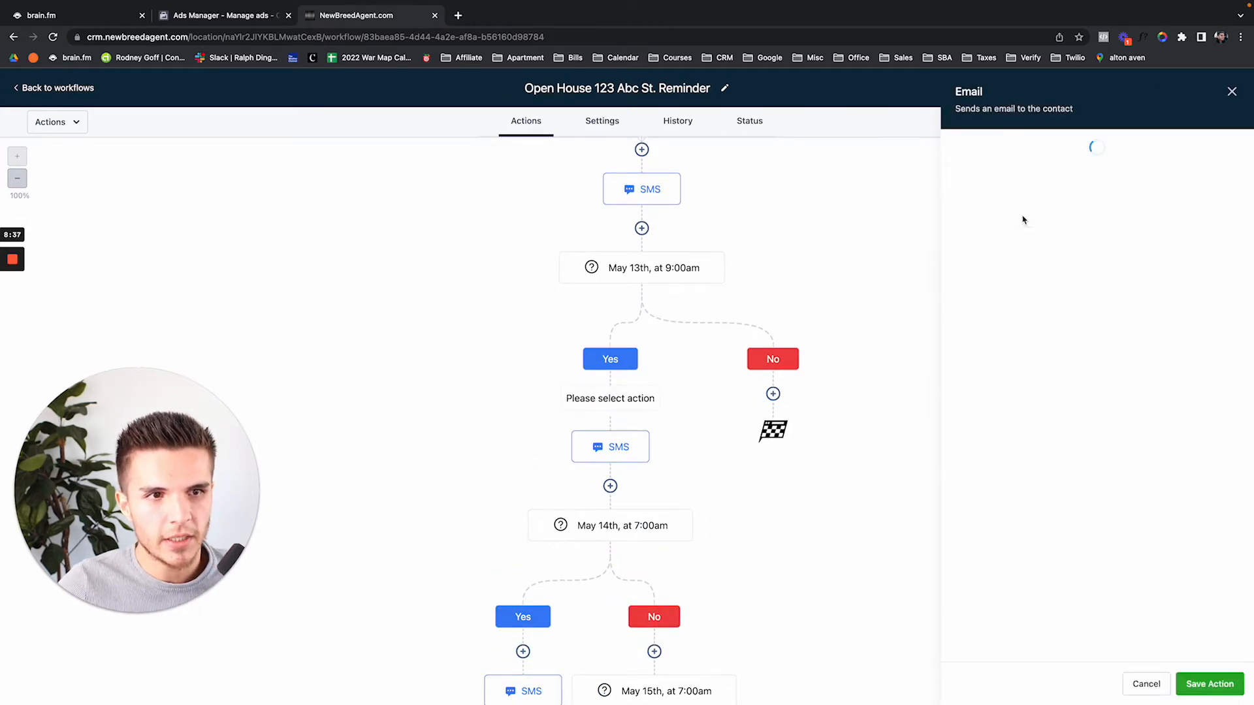
{"action": "left_click", "coordinate": [1005, 200]}
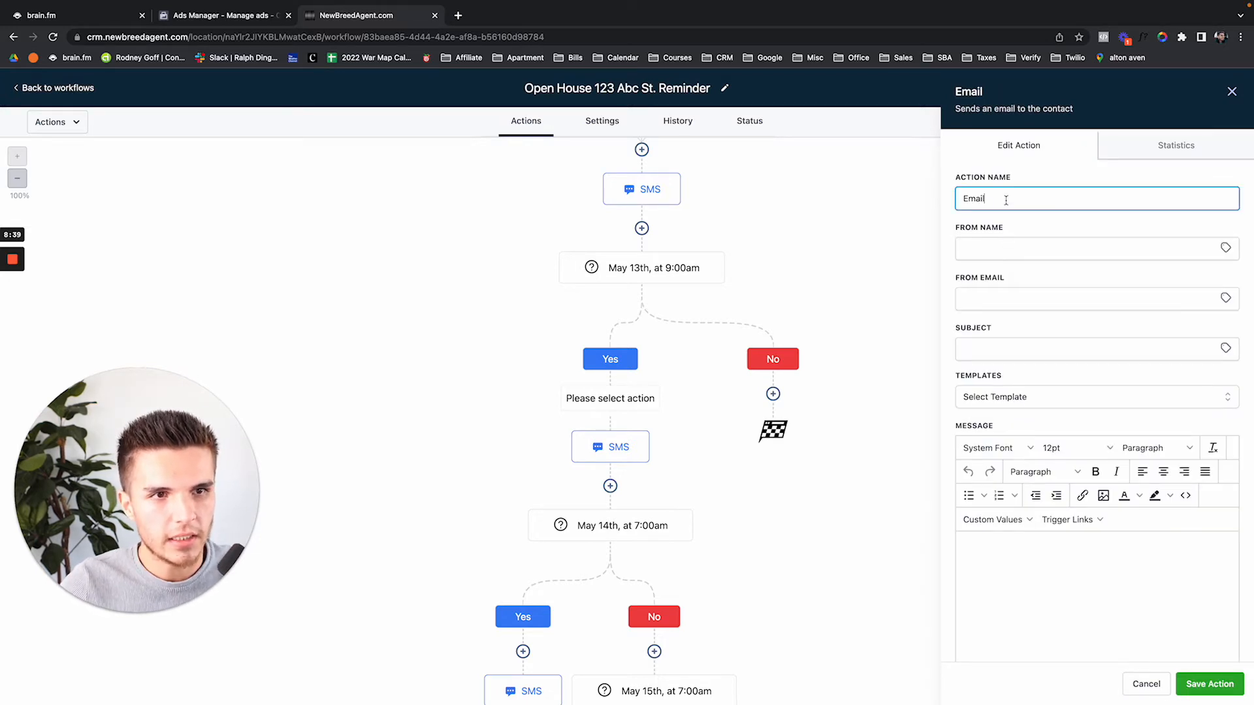
{"action": "type", "text": "#1"}
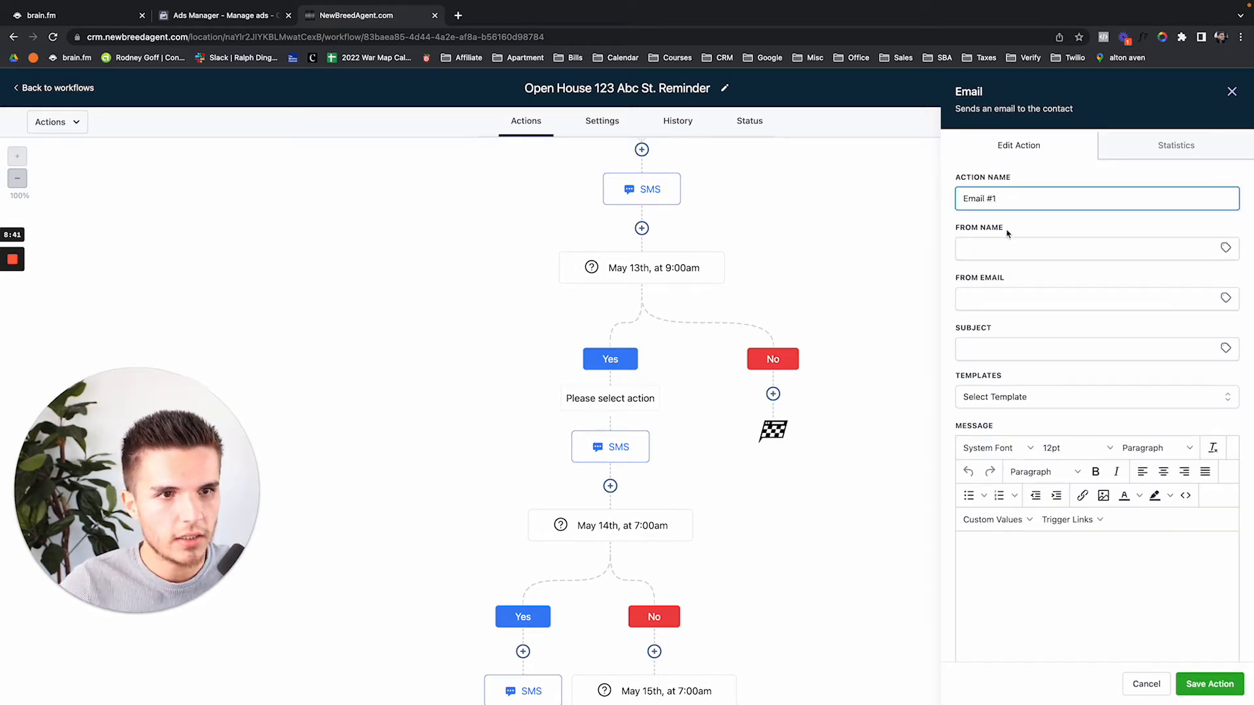
{"action": "left_click", "coordinate": [1007, 245]}
{"action": "type", "text": "Quinn"}
{"action": "key", "text": "Tab"}
{"action": "type", "text": "quinn"}
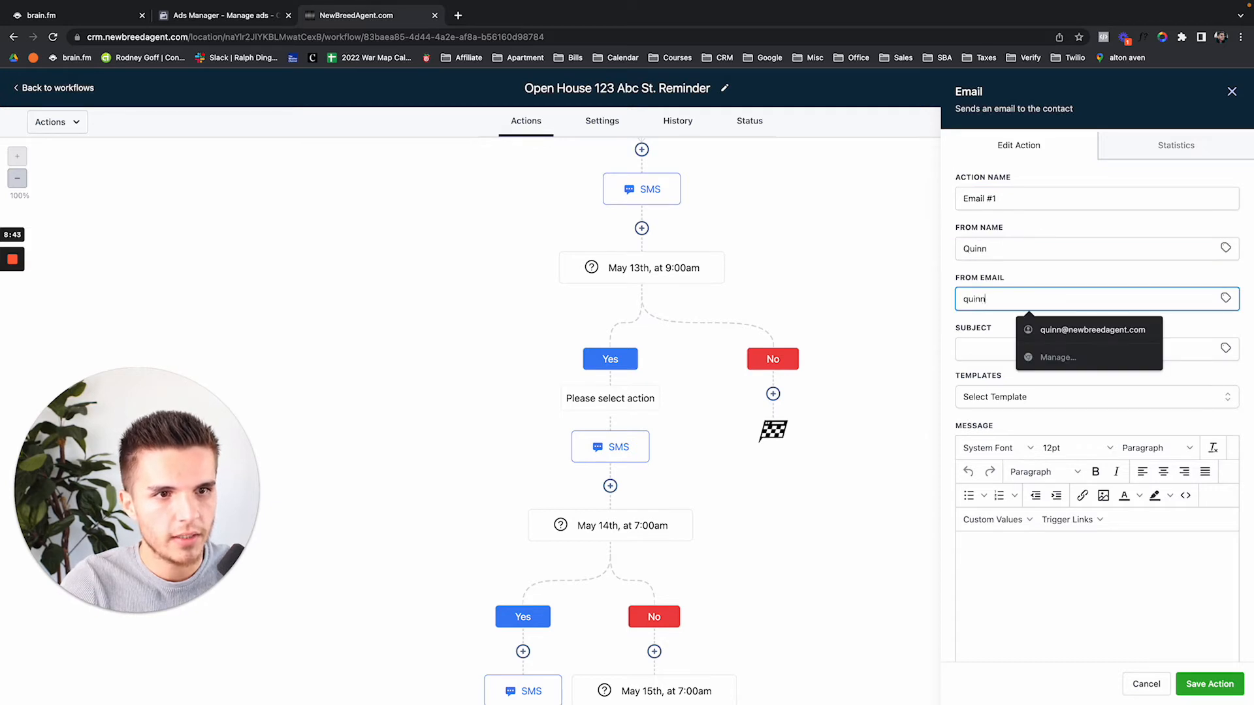
{"action": "key", "text": "Down"}
{"action": "key", "text": "Return"}
Set the email subject to 'Open House in 24 Hours'
{"action": "key", "text": "Tab"}
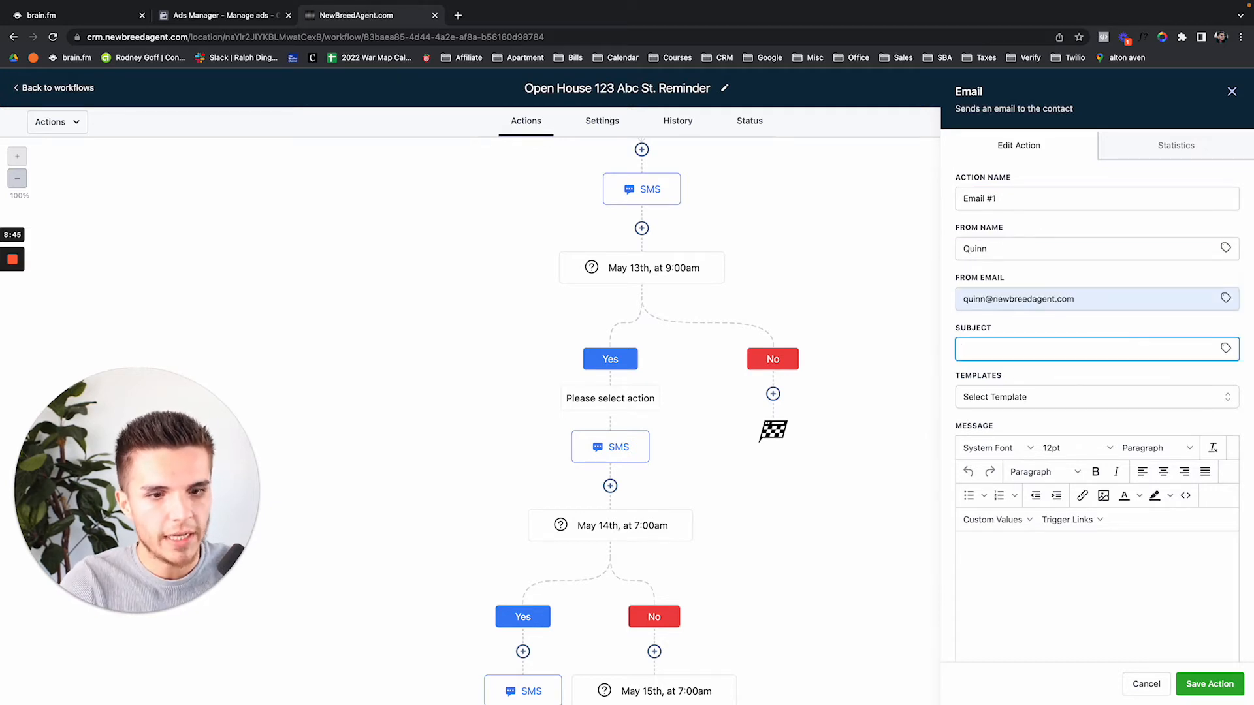
{"action": "type", "text": "Open"}
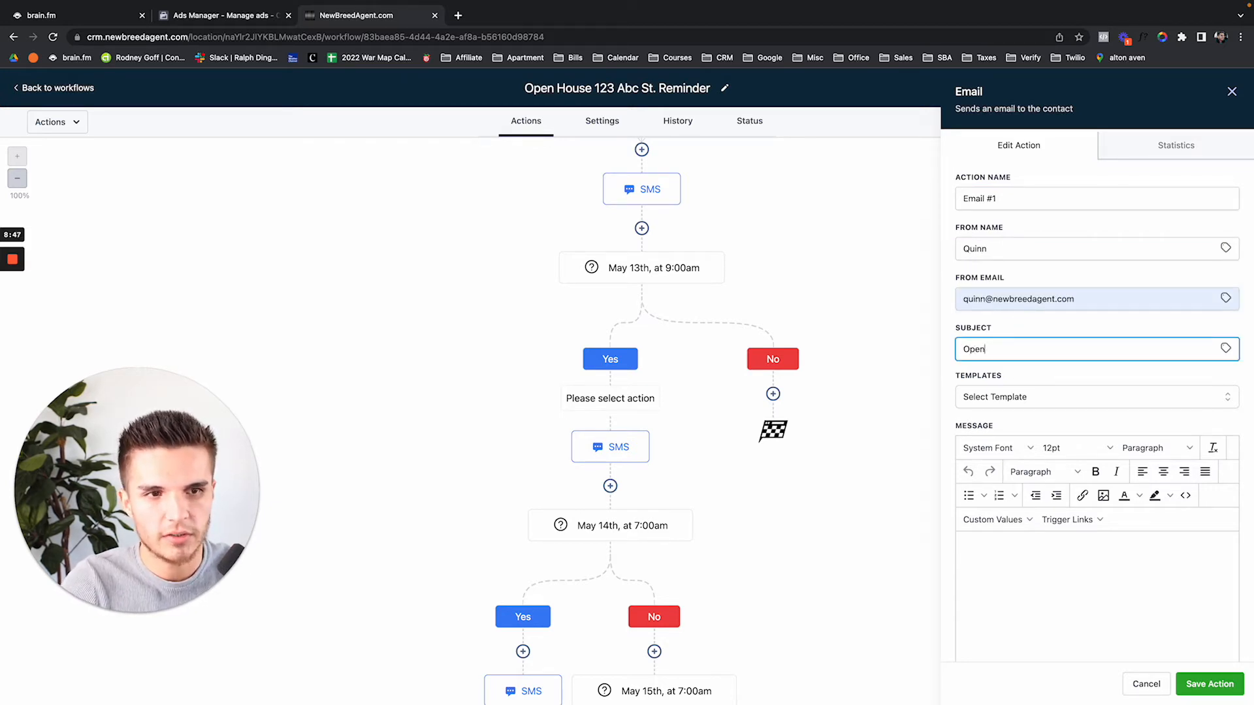
{"action": "type", "text": " House 24 Hours"}
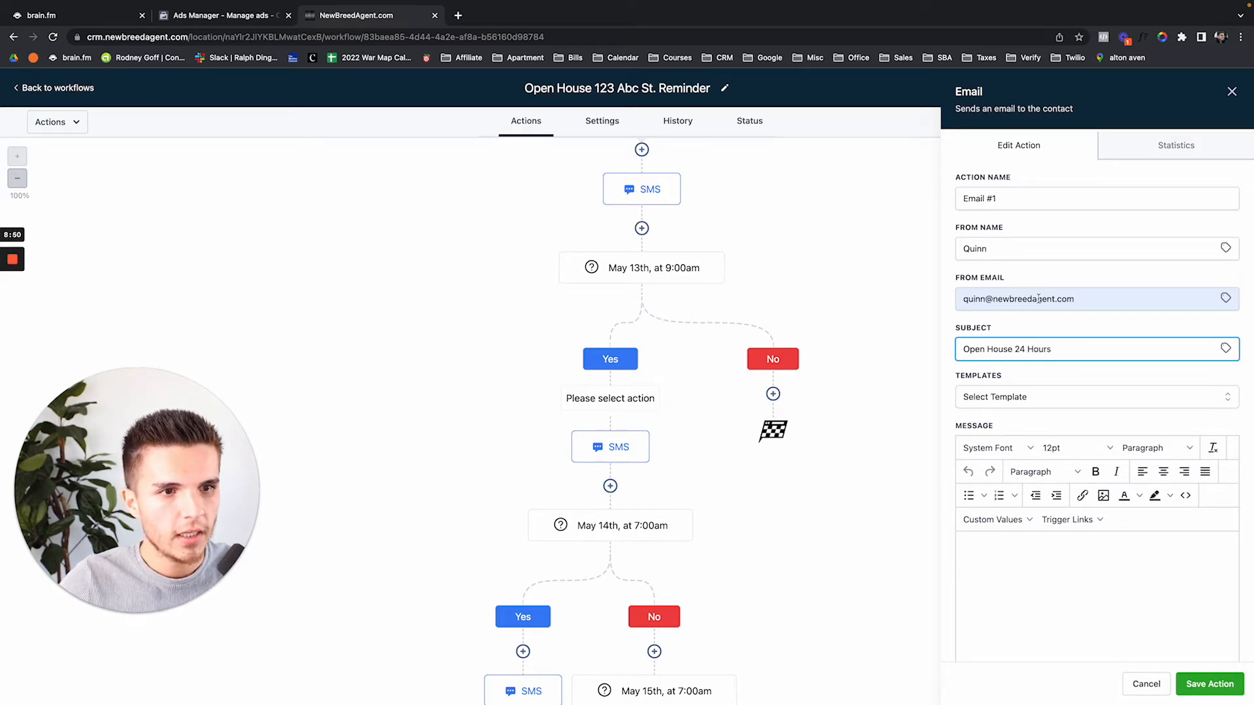
{"action": "scroll", "coordinate": [1029, 307], "scroll_direction": "down", "scroll_amount": 1}
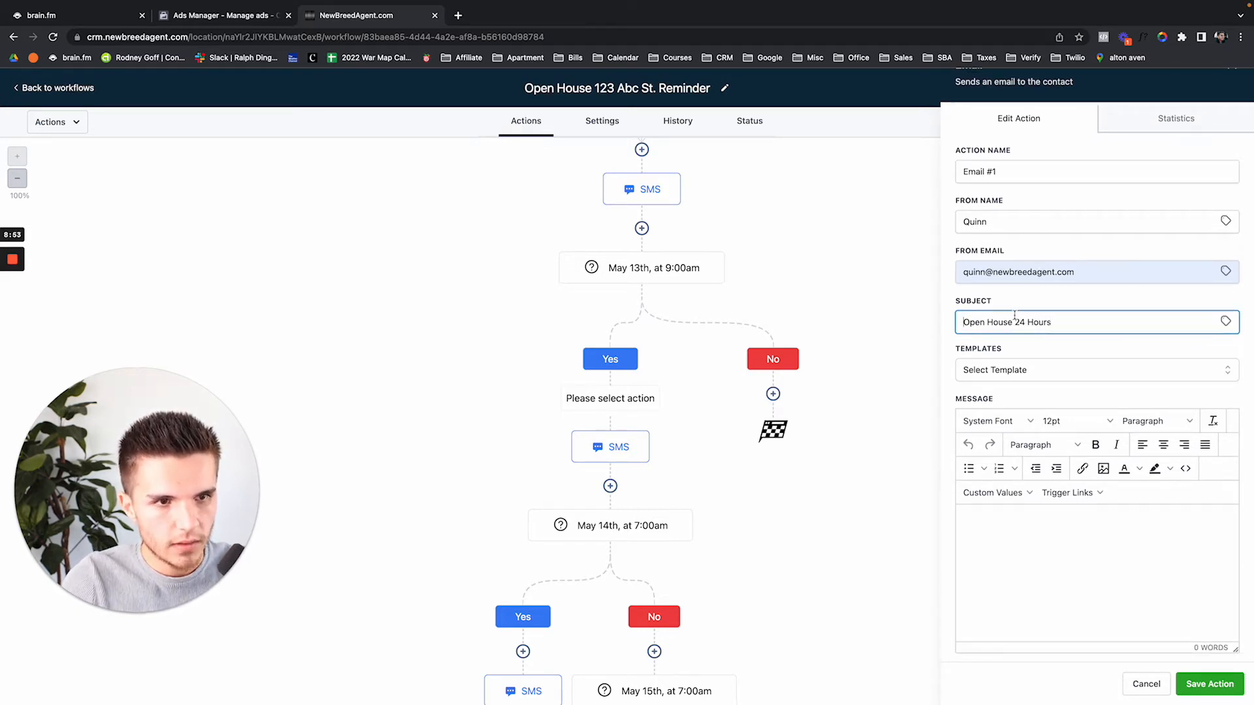
{"action": "left_click", "coordinate": [1013, 323]}
{"action": "type", "text": "in"}
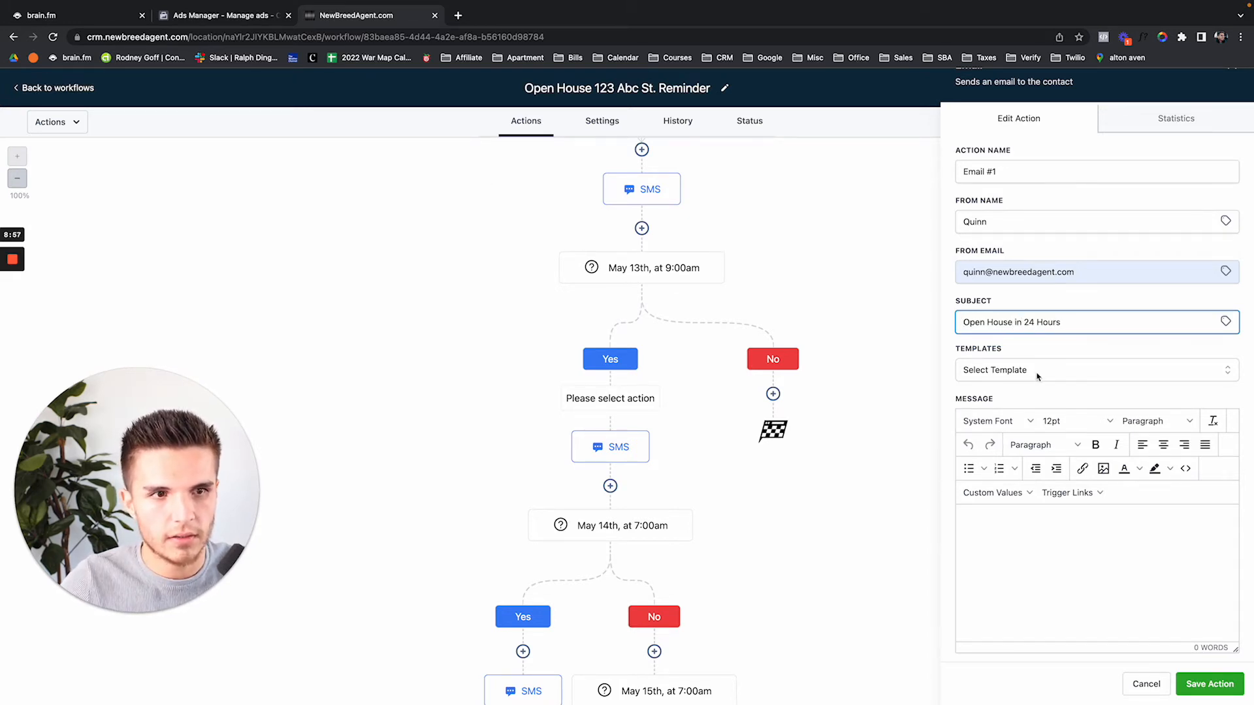
{"action": "scroll", "coordinate": [968, 433], "scroll_direction": "down", "scroll_amount": 2}
Write 'Open house is in 24 hour' in the body and upload house photo OC22085282_0.jpeg
{"action": "left_click", "coordinate": [967, 433]}
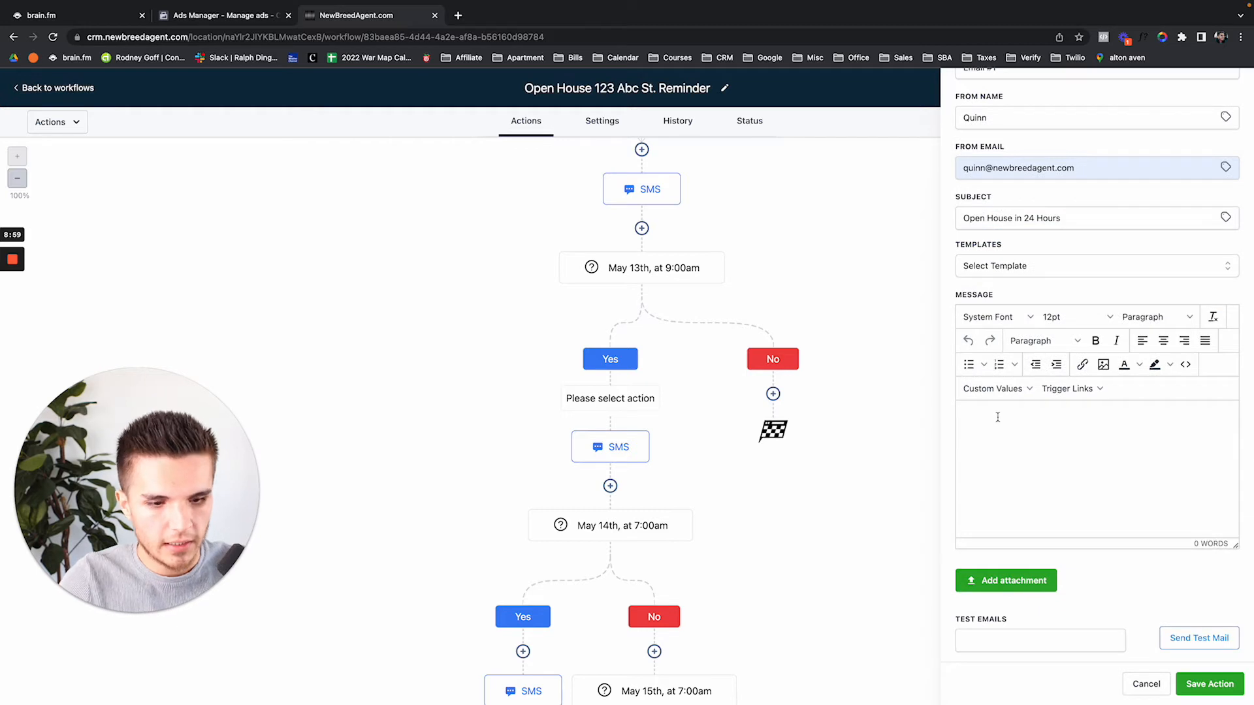
{"action": "type", "text": "Open house is in"}
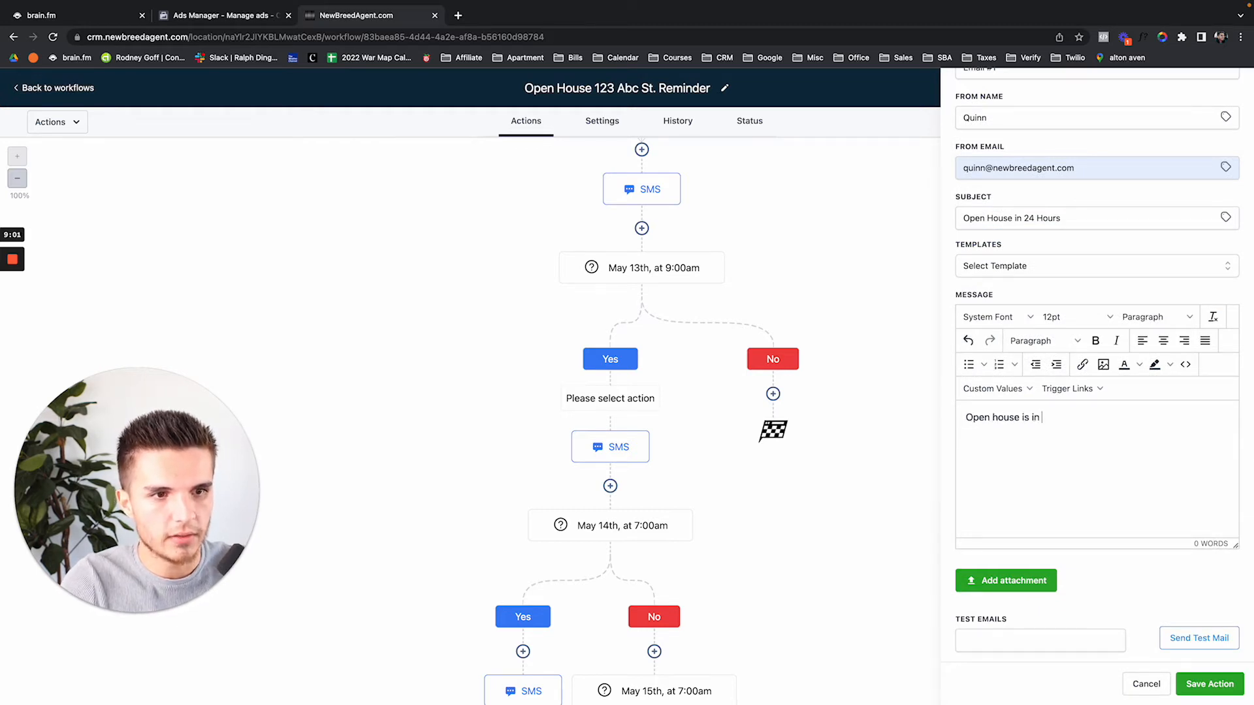
{"action": "type", "text": " 24 hours!"}
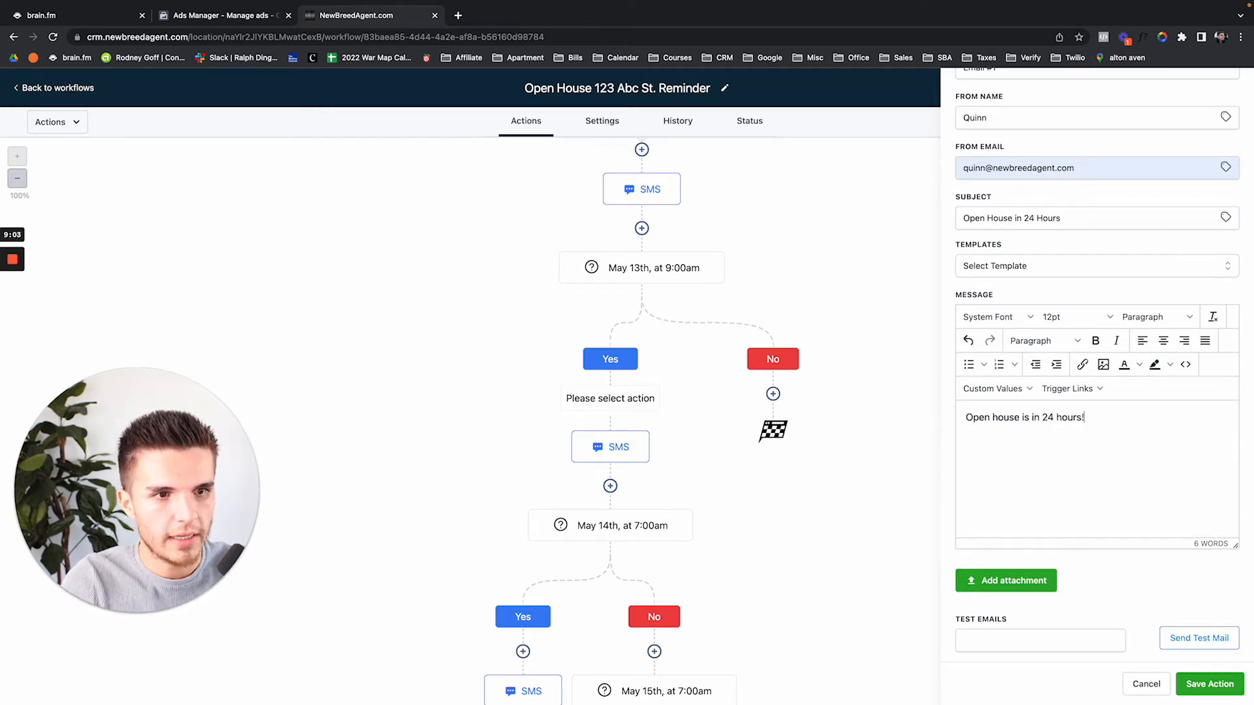
{"action": "left_click", "coordinate": [1103, 366]}
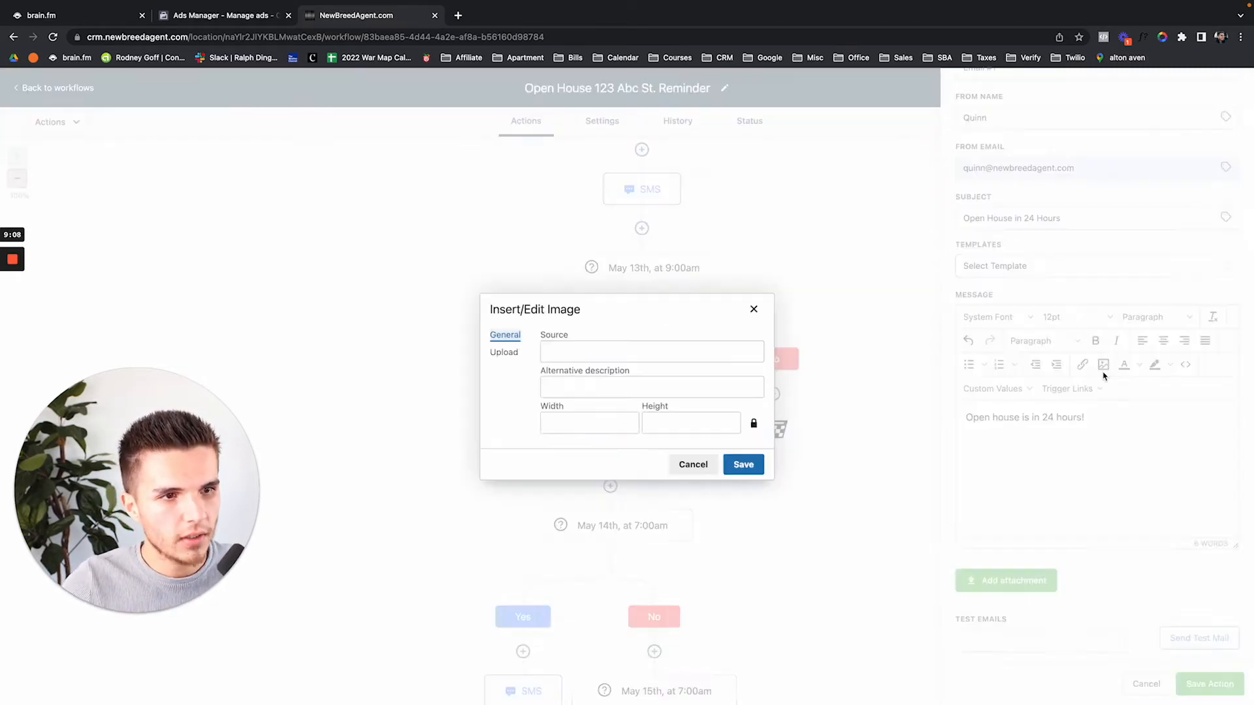
{"action": "left_click", "coordinate": [516, 356]}
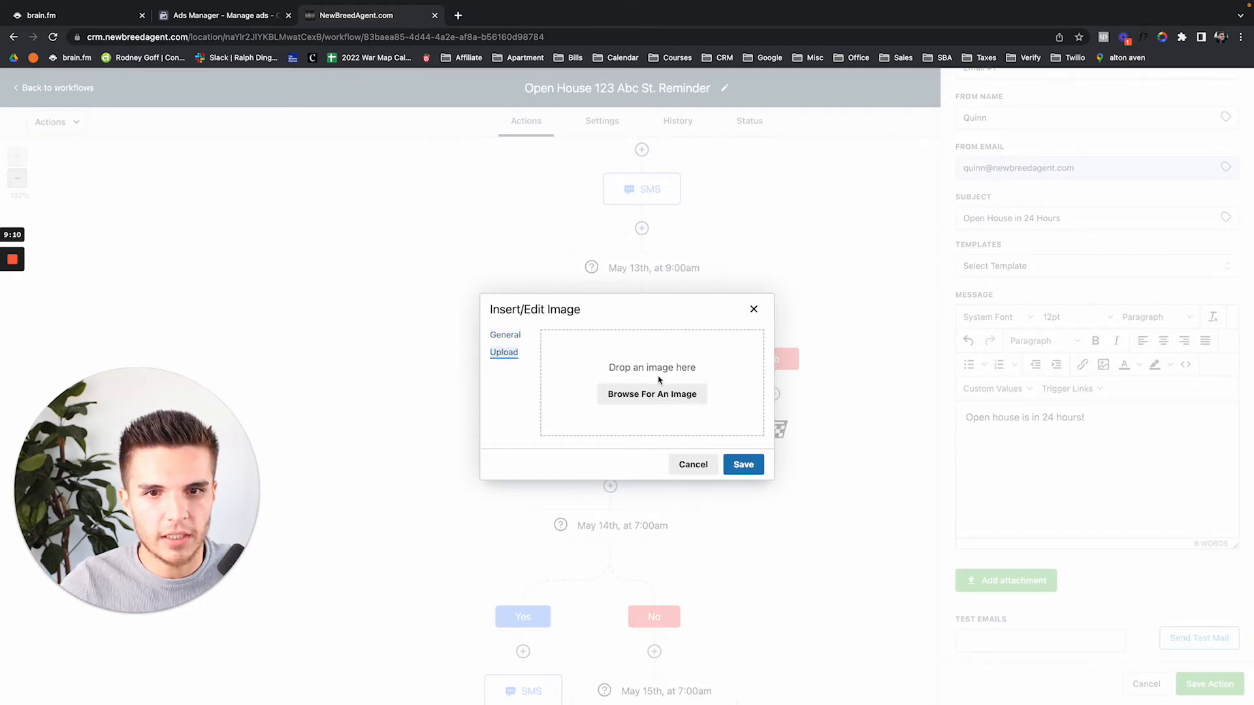
{"action": "left_click", "coordinate": [651, 394]}
{"action": "left_click", "coordinate": [435, 157]}
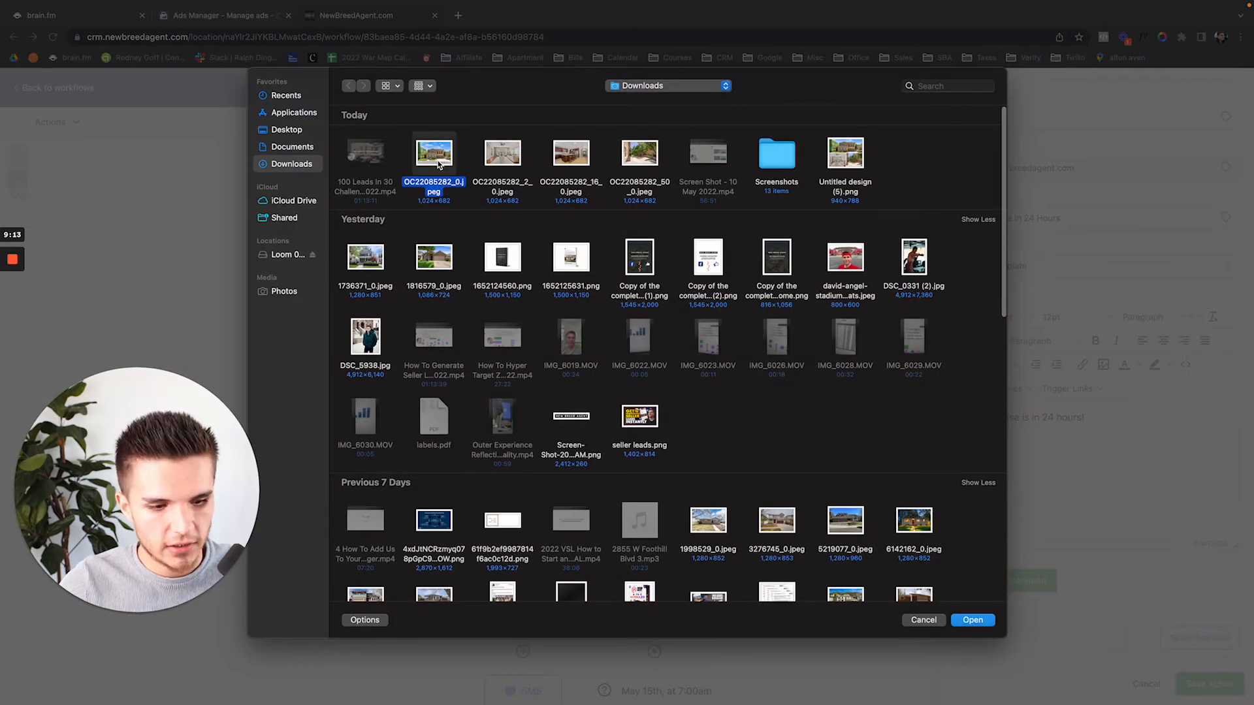
{"action": "double_click", "coordinate": [437, 161]}
{"action": "left_click", "coordinate": [743, 464]}
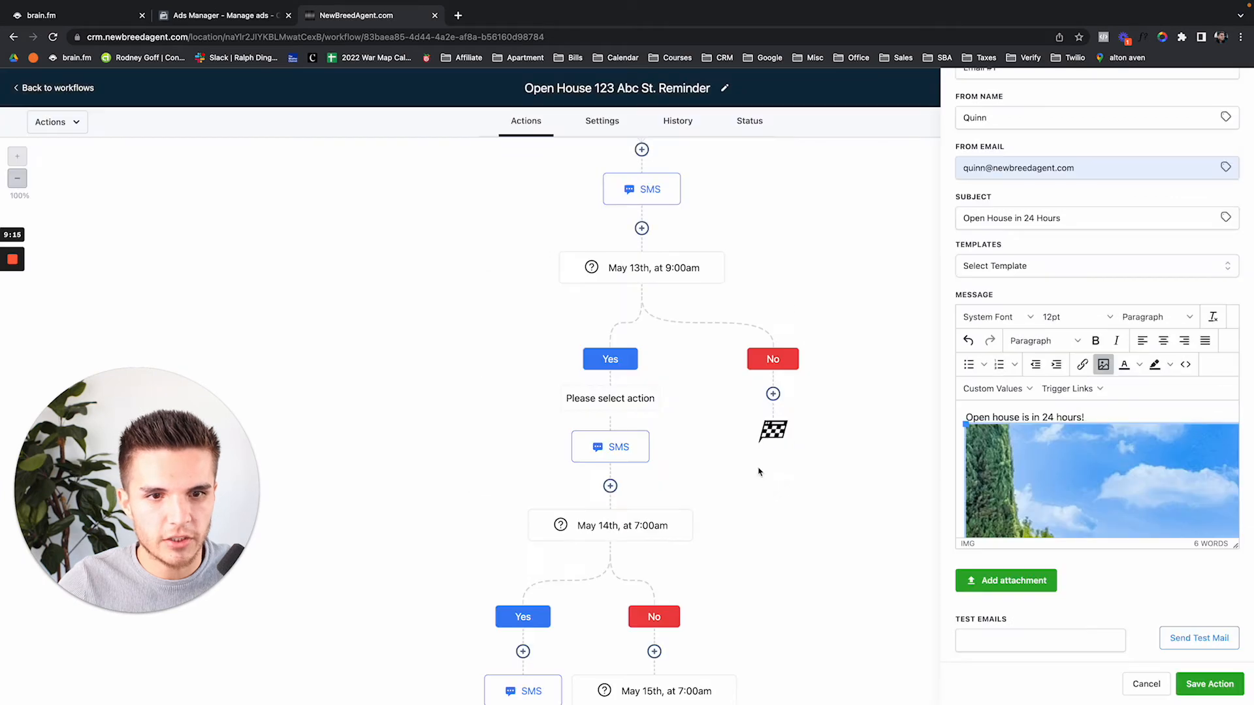
Shrink the house photo and move it above the message text
{"action": "left_click_drag", "start_coordinate": [966, 425], "coordinate": [1071, 484]}
{"action": "left_click_drag", "start_coordinate": [966, 423], "coordinate": [1035, 486]}
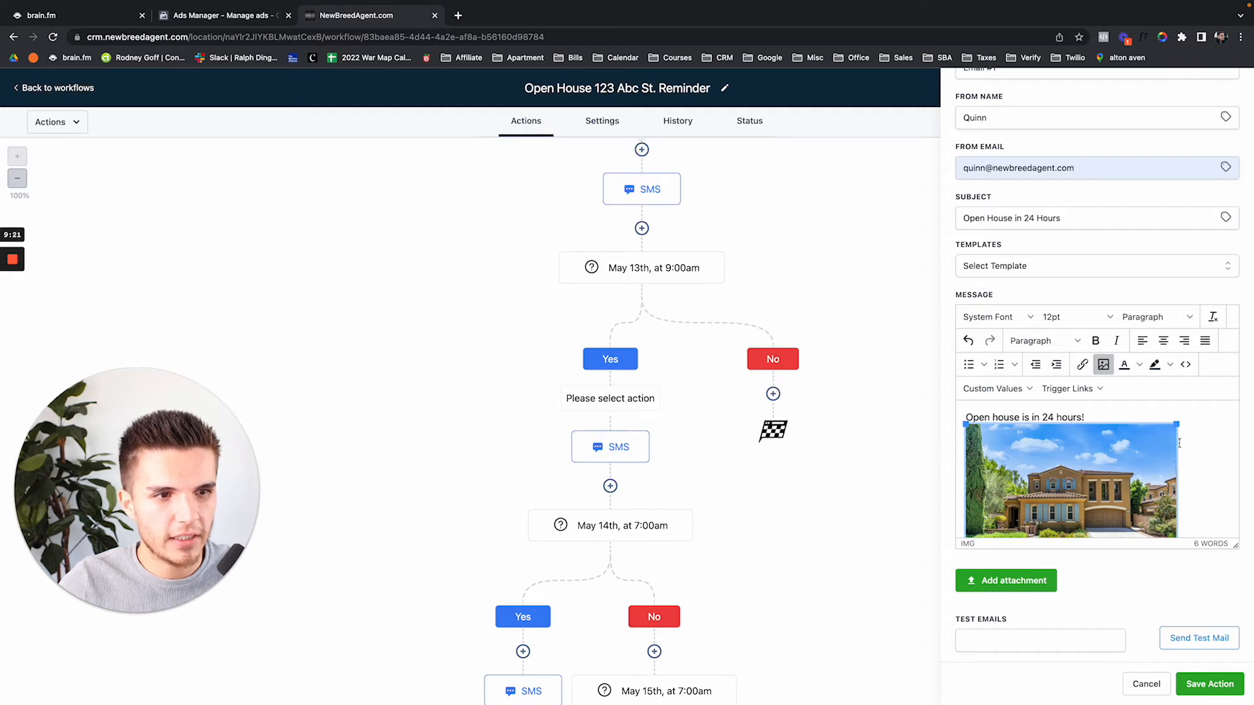
{"action": "left_click_drag", "start_coordinate": [1176, 424], "coordinate": [1091, 495]}
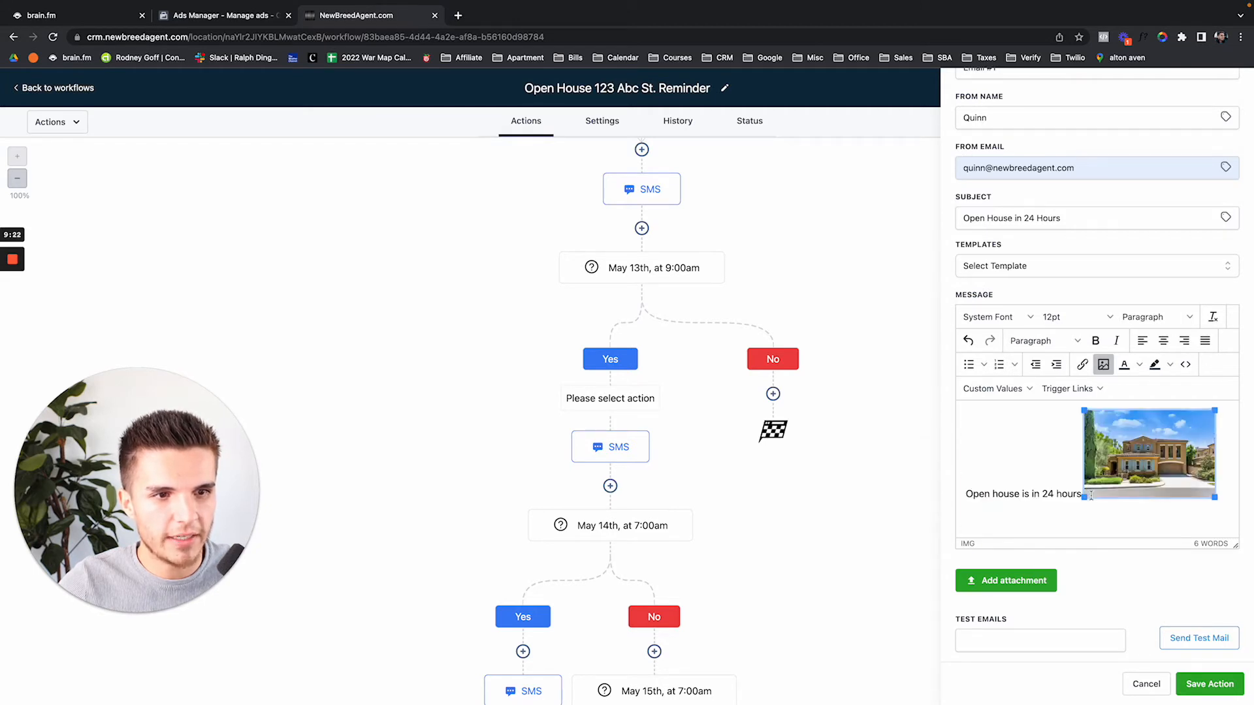
{"action": "left_click", "coordinate": [1061, 476]}
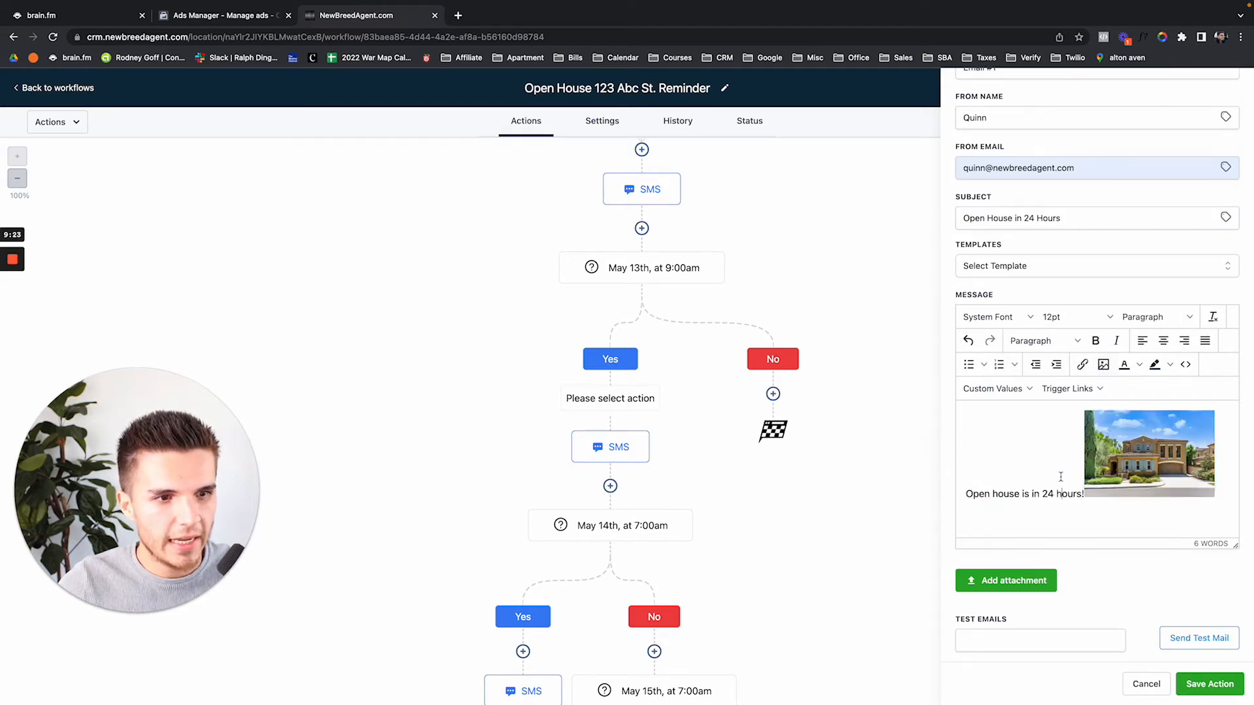
{"action": "left_click", "coordinate": [966, 493]}
{"action": "key", "text": "Return"}
{"action": "left_click_drag", "start_coordinate": [1096, 466], "coordinate": [967, 439]}
Fix the line breaks so the message sits as one line below the photo
{"action": "left_click", "coordinate": [1113, 483]}
{"action": "key", "text": "Return"}
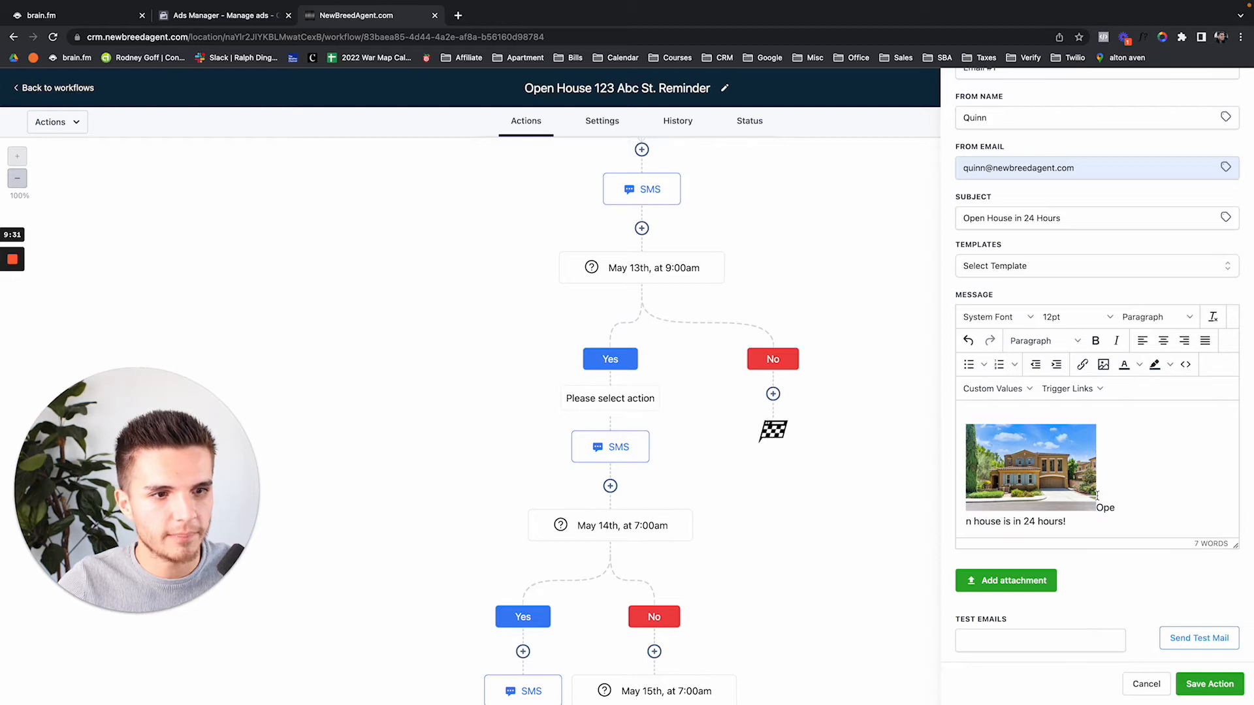
{"action": "left_click", "coordinate": [1097, 496]}
{"action": "key", "text": "Return"}
{"action": "key", "text": "Down"}
{"action": "key", "text": "BackSpace"}
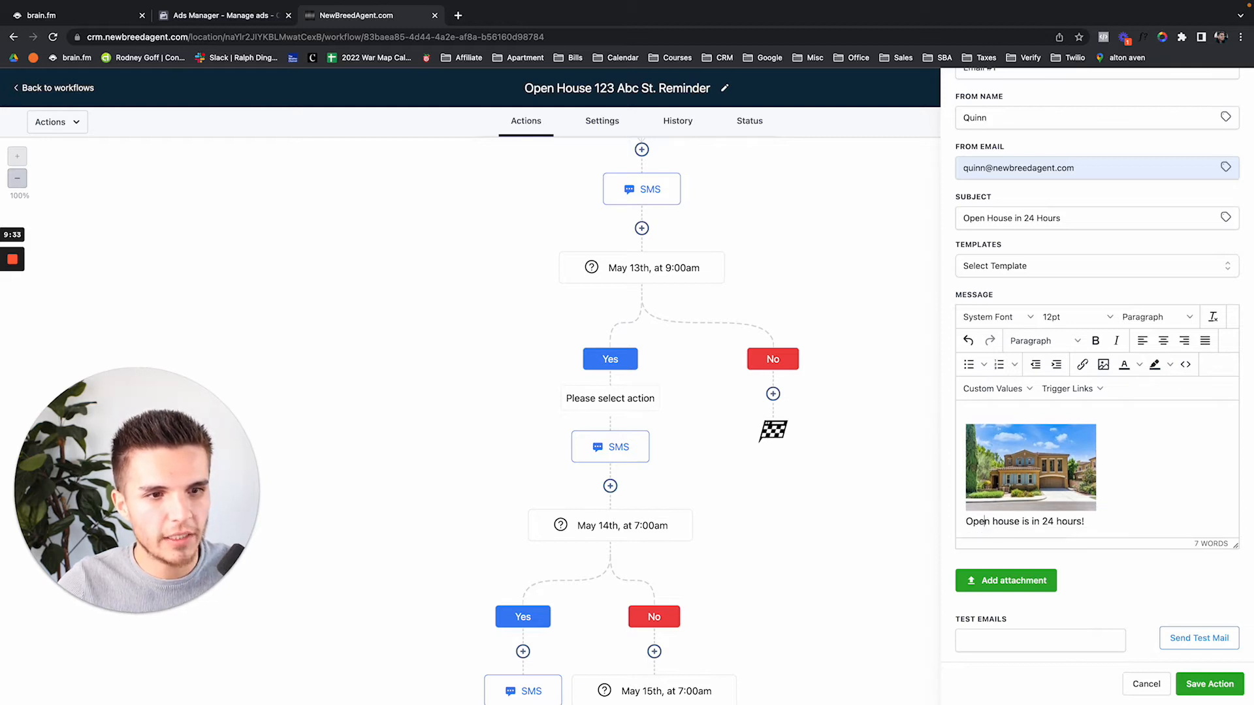
{"action": "left_click", "coordinate": [1063, 442]}
{"action": "left_click", "coordinate": [1010, 416]}
{"action": "key", "text": "Down"}
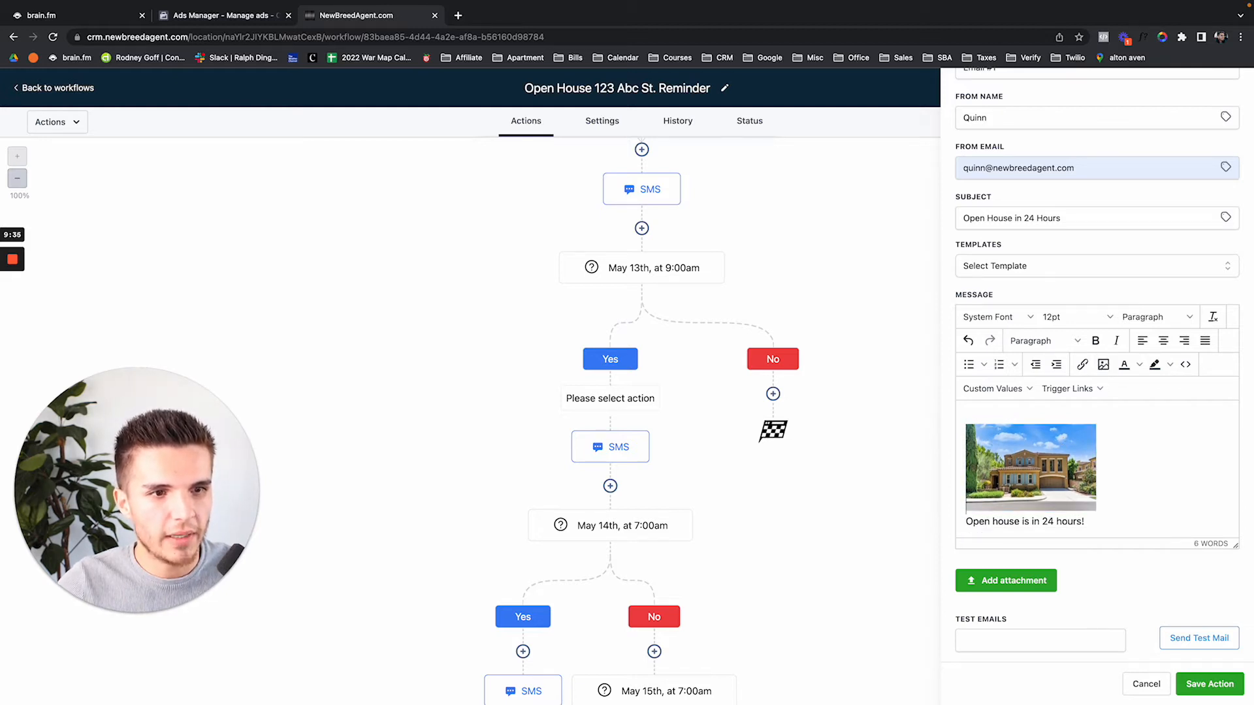
Enlarge the house photo slightly and review the finished email
{"action": "left_click", "coordinate": [993, 430]}
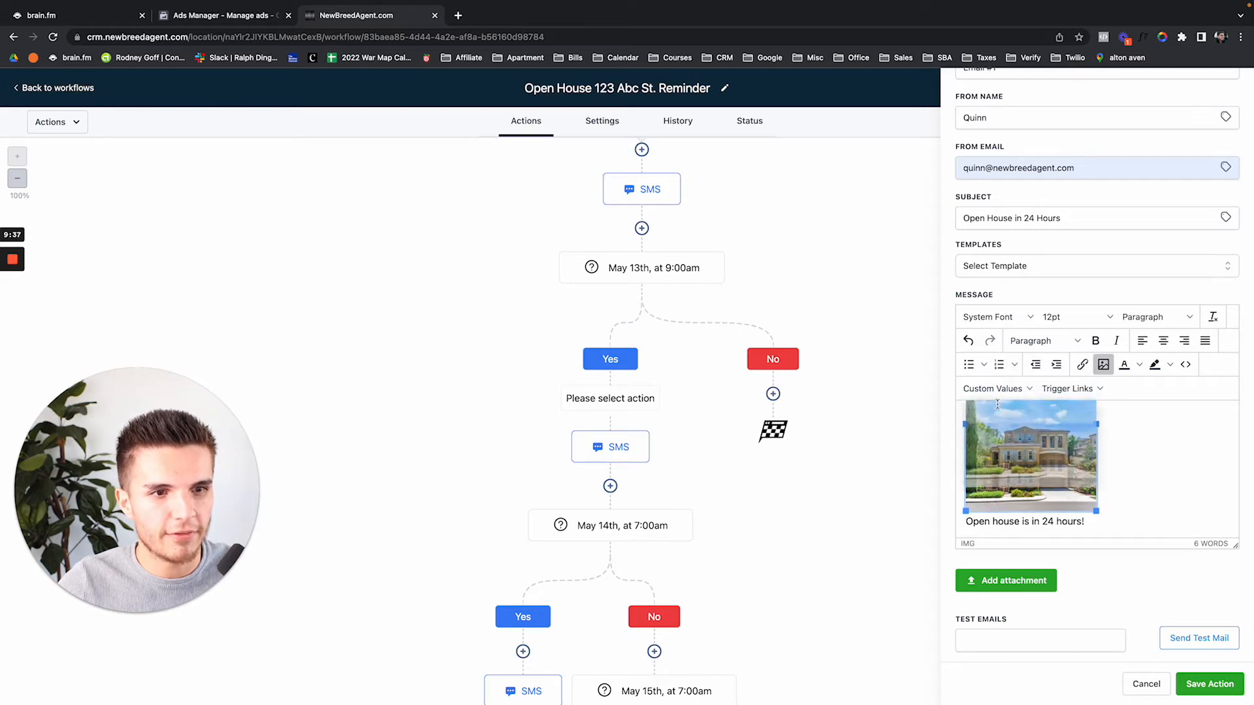
{"action": "left_click", "coordinate": [1148, 481]}
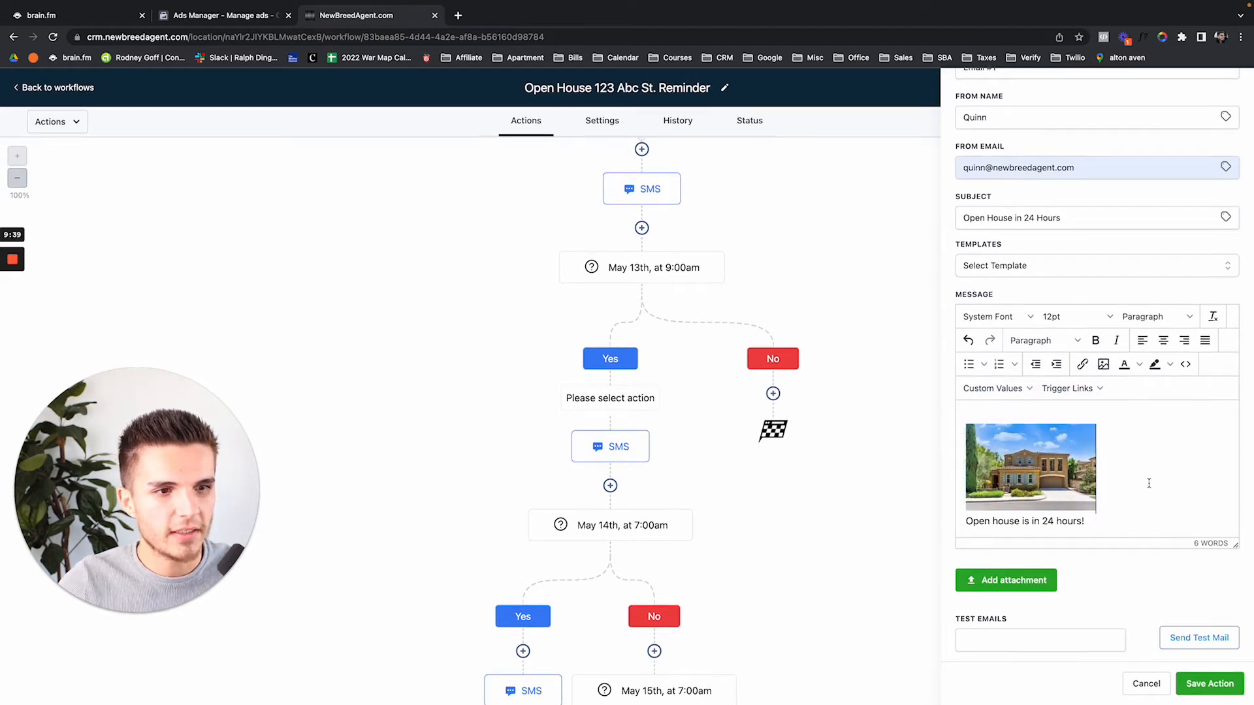
{"action": "left_click", "coordinate": [1060, 491]}
{"action": "left_click_drag", "start_coordinate": [1093, 514], "coordinate": [1108, 519]}
{"action": "left_click", "coordinate": [980, 416]}
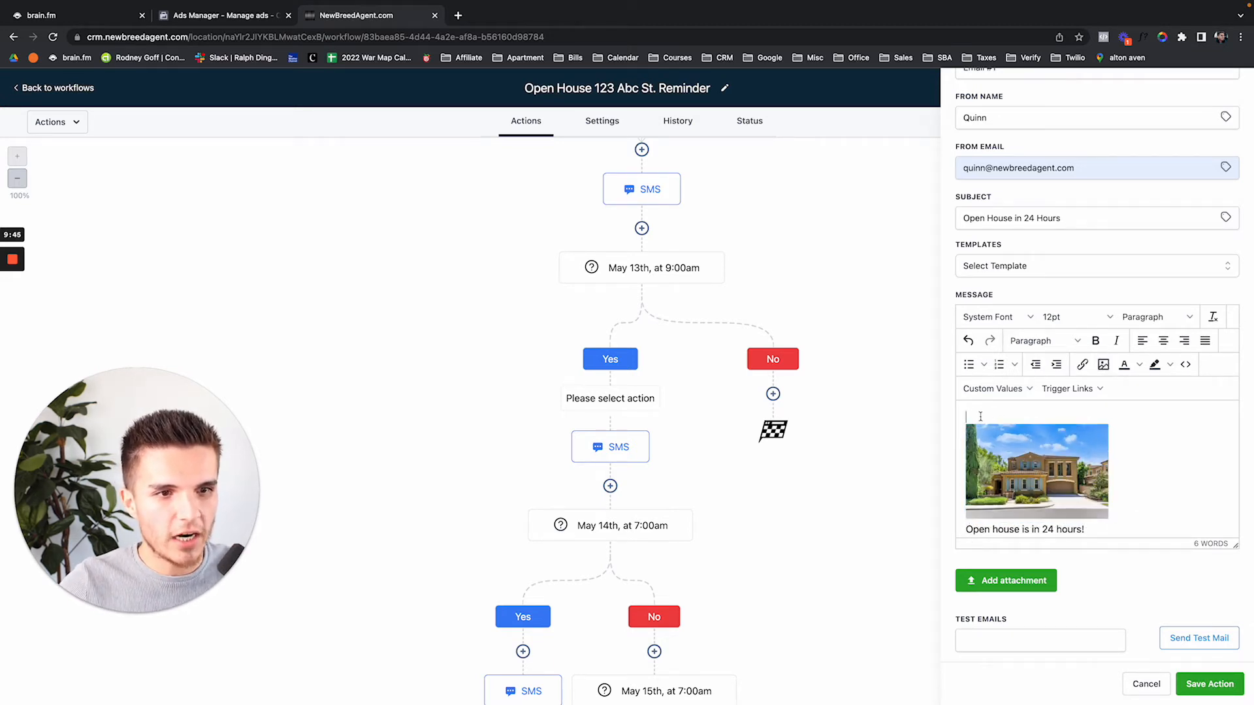
{"action": "scroll", "coordinate": [1035, 456], "scroll_direction": "down", "scroll_amount": 1}
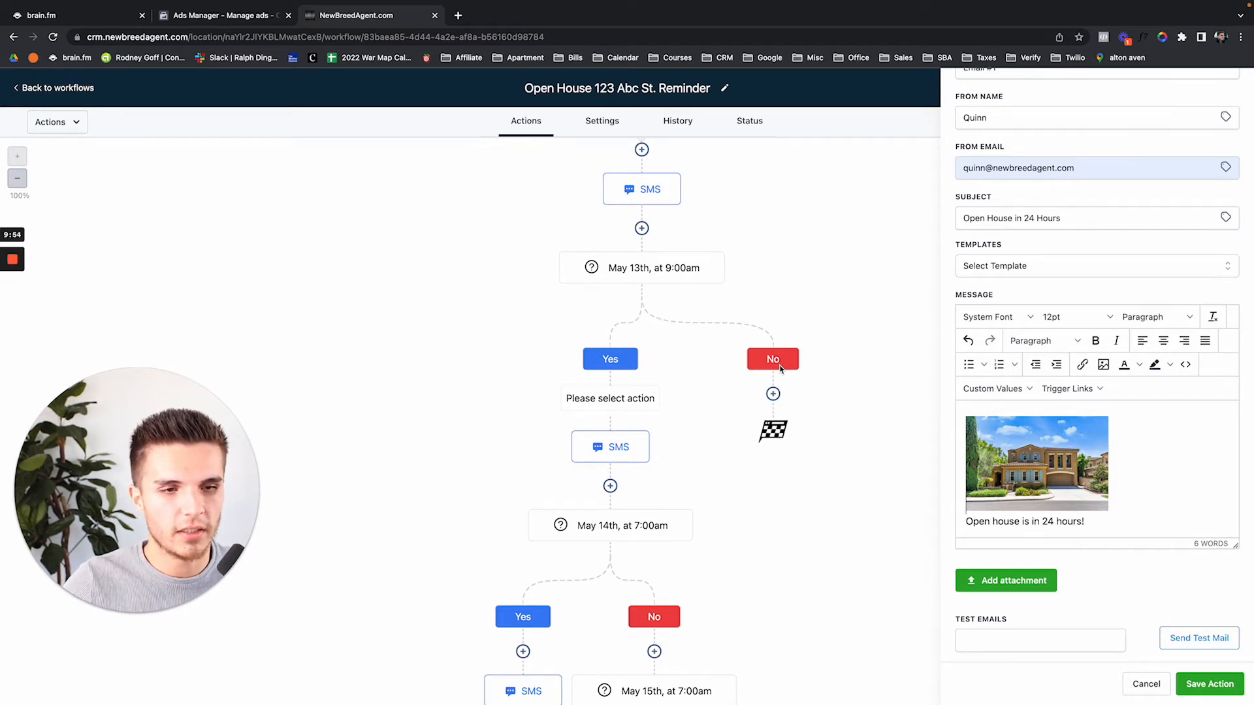
{"action": "scroll", "coordinate": [781, 369], "scroll_direction": "up", "scroll_amount": 1}
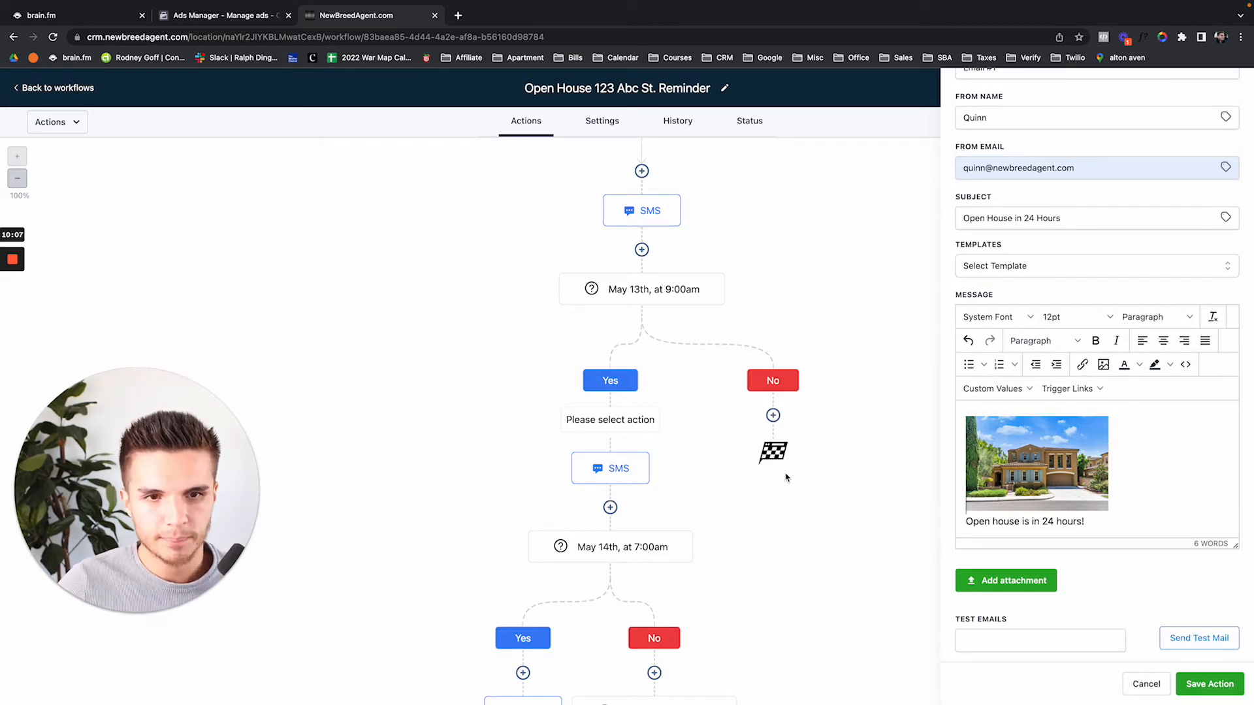
{"action": "scroll", "coordinate": [1028, 476], "scroll_direction": "up", "scroll_amount": 1}
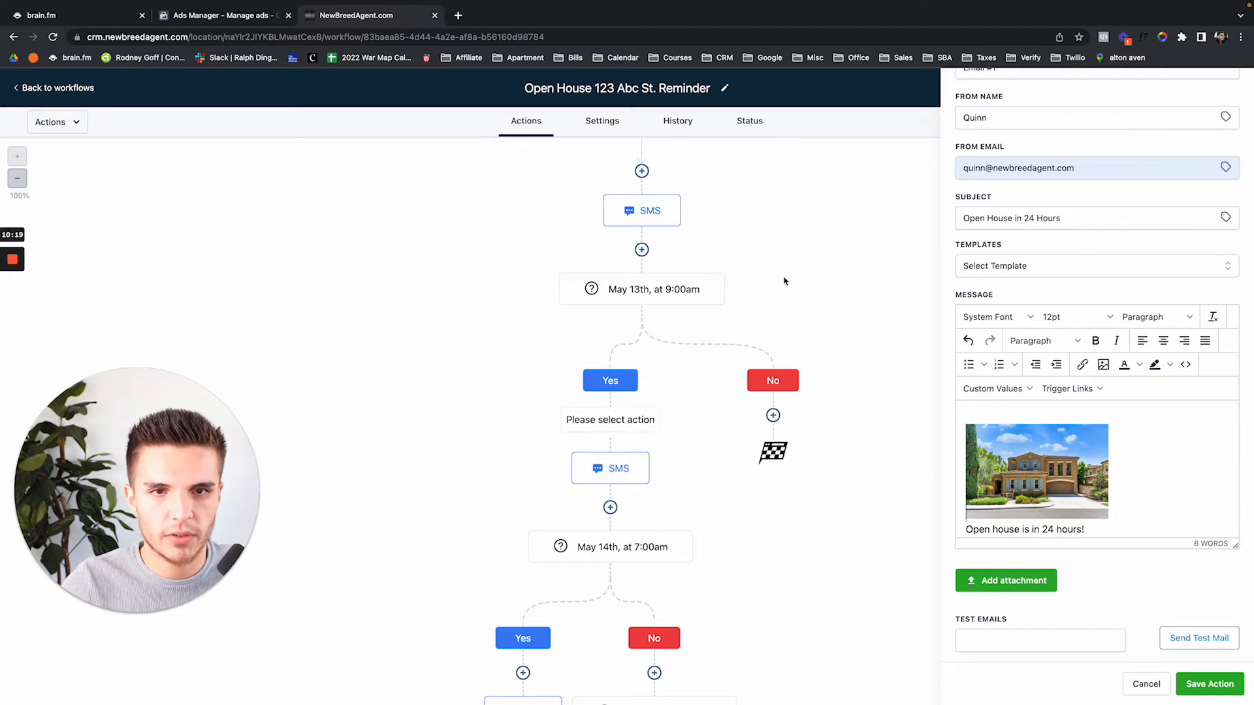
{"action": "scroll", "coordinate": [781, 279], "scroll_direction": "up", "scroll_amount": 1}
{"action": "scroll", "coordinate": [781, 280], "scroll_direction": "up", "scroll_amount": 2}
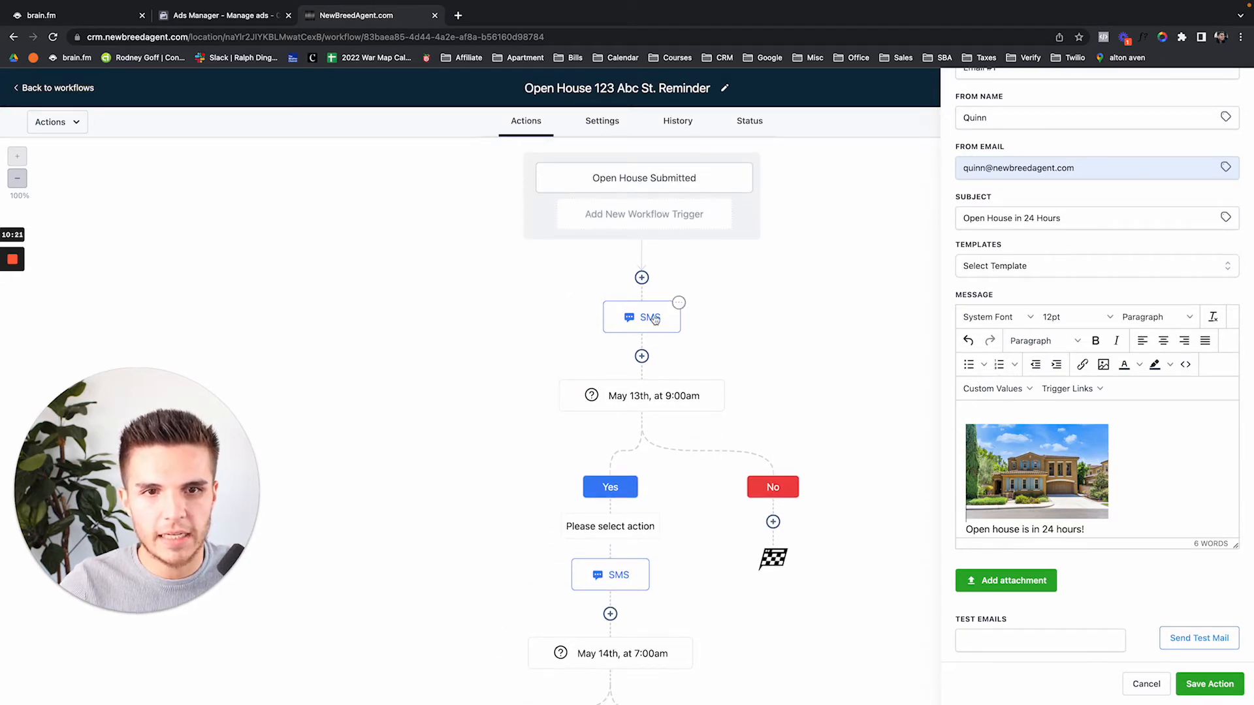
{"action": "scroll", "coordinate": [650, 380], "scroll_direction": "down", "scroll_amount": 2}
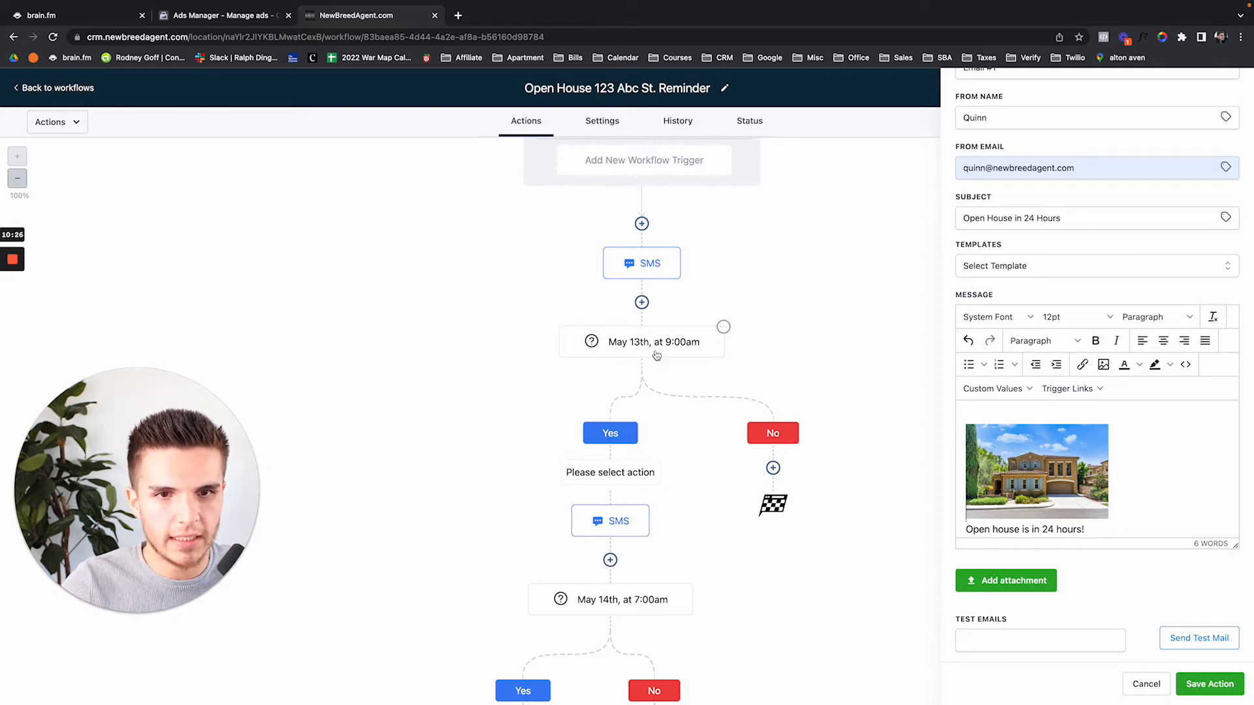
{"action": "scroll", "coordinate": [692, 460], "scroll_direction": "down", "scroll_amount": 3}
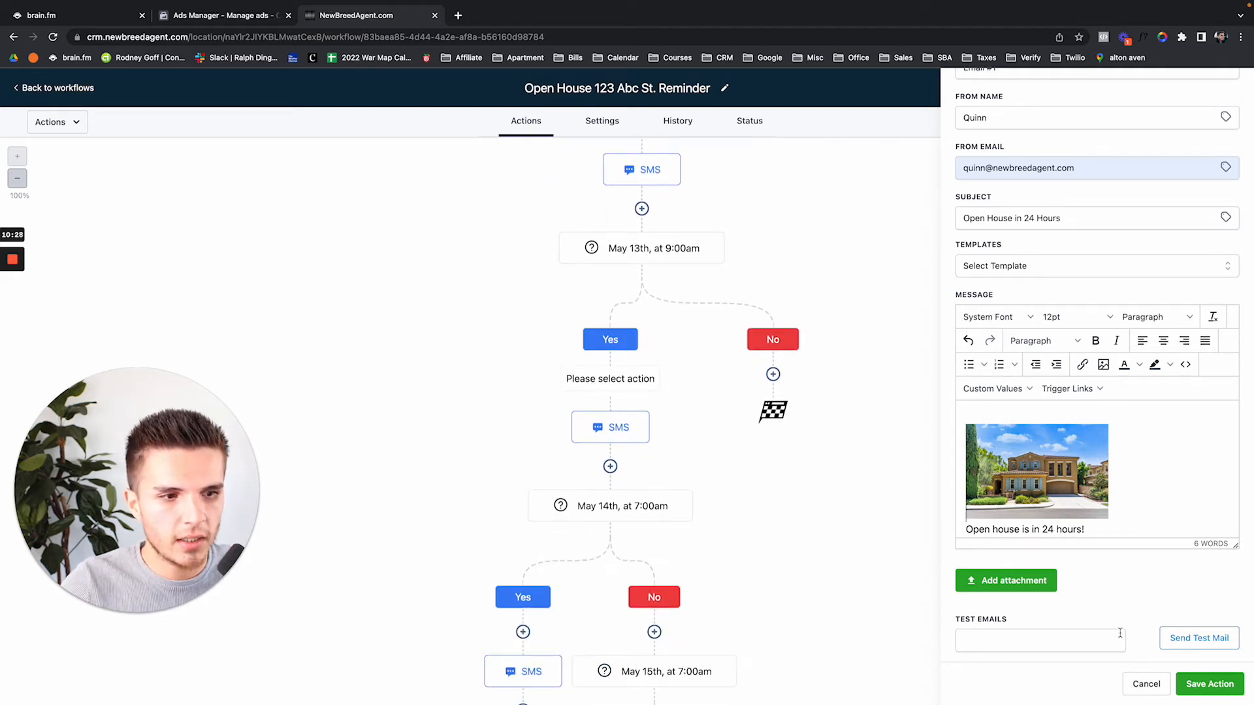
Save Email #1, add a Voicemail step with the uploaded mp3 recording, and save the workflow
{"action": "left_click", "coordinate": [1197, 686]}
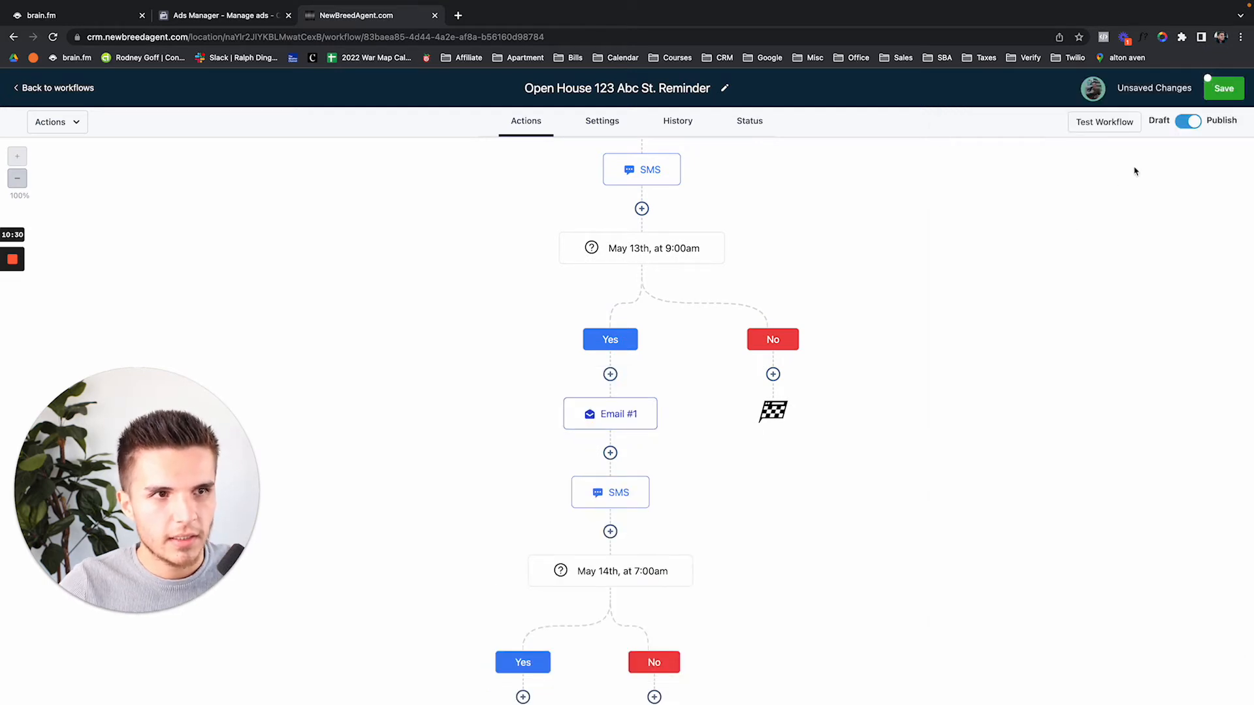
{"action": "left_click", "coordinate": [1224, 89]}
{"action": "left_click", "coordinate": [610, 374]}
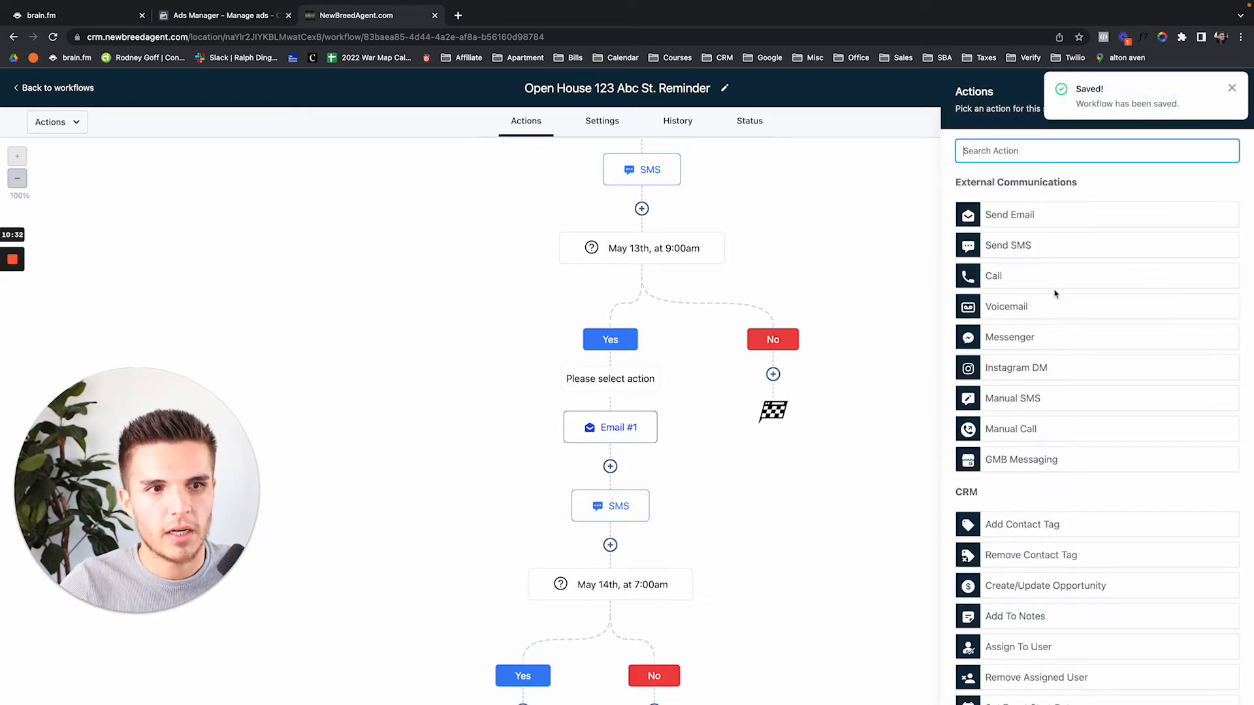
{"action": "left_click", "coordinate": [1037, 306]}
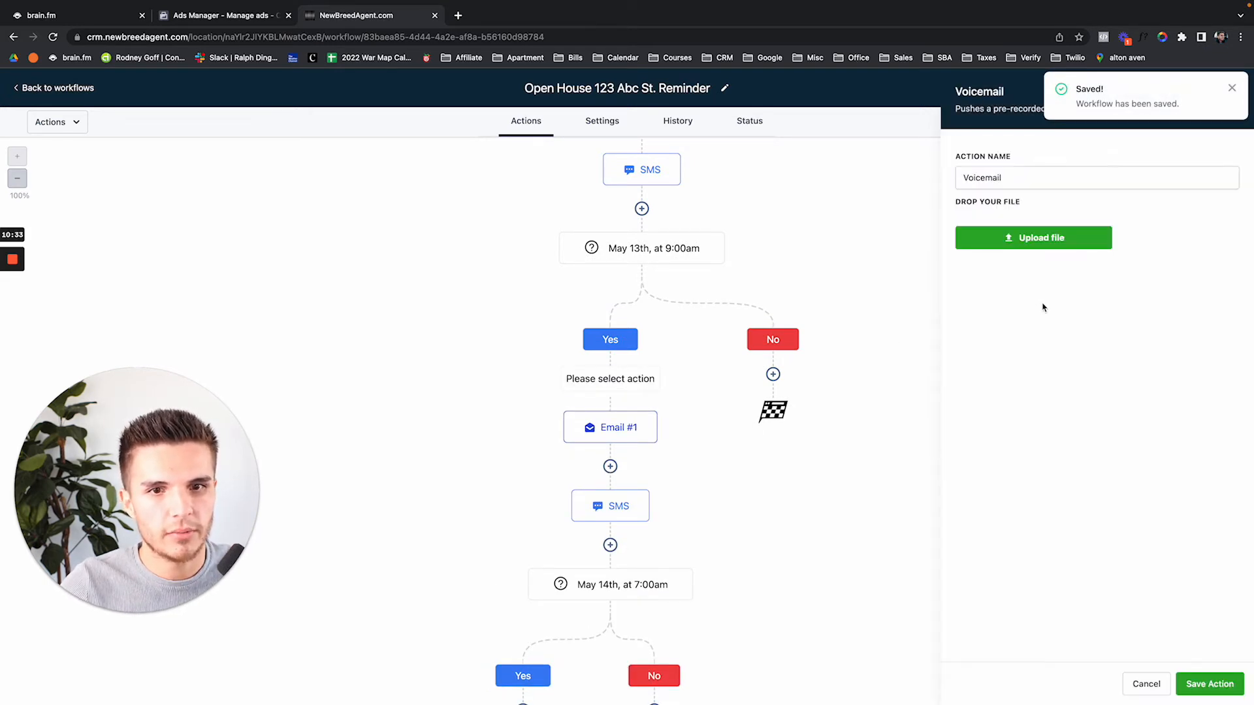
{"action": "left_click", "coordinate": [1034, 242]}
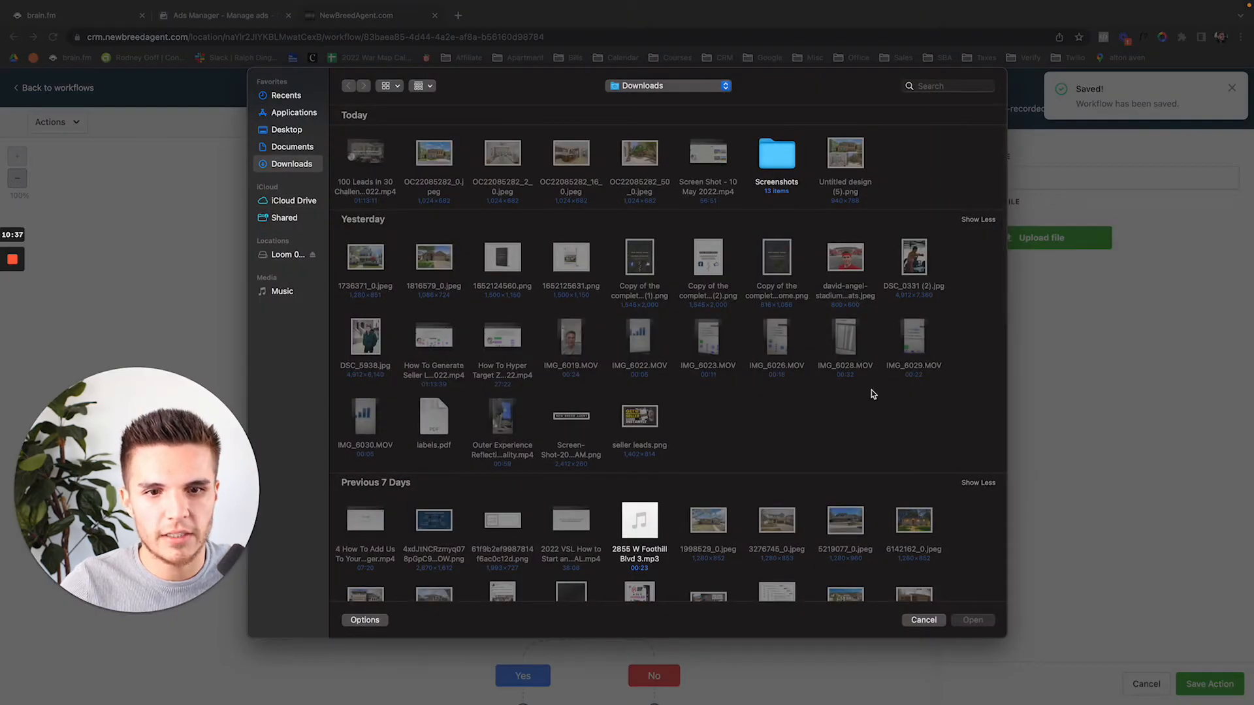
{"action": "left_click", "coordinate": [626, 542]}
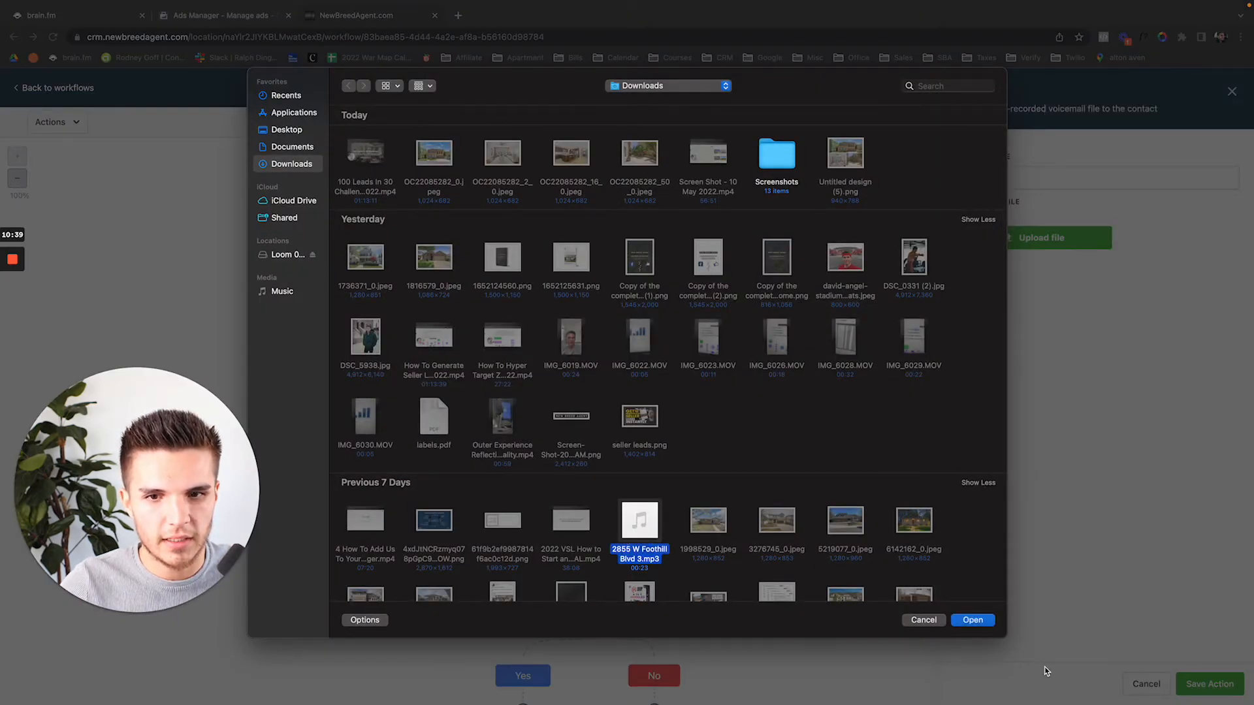
{"action": "left_click", "coordinate": [972, 620]}
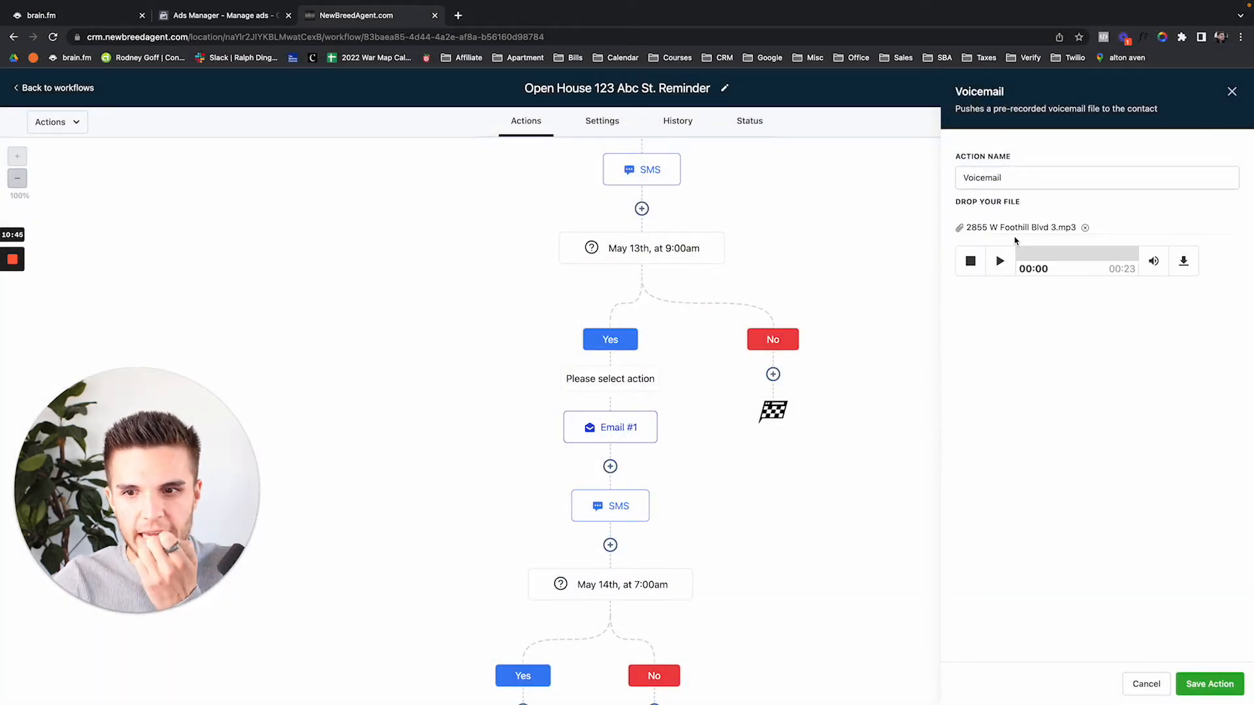
{"action": "left_click", "coordinate": [1205, 679]}
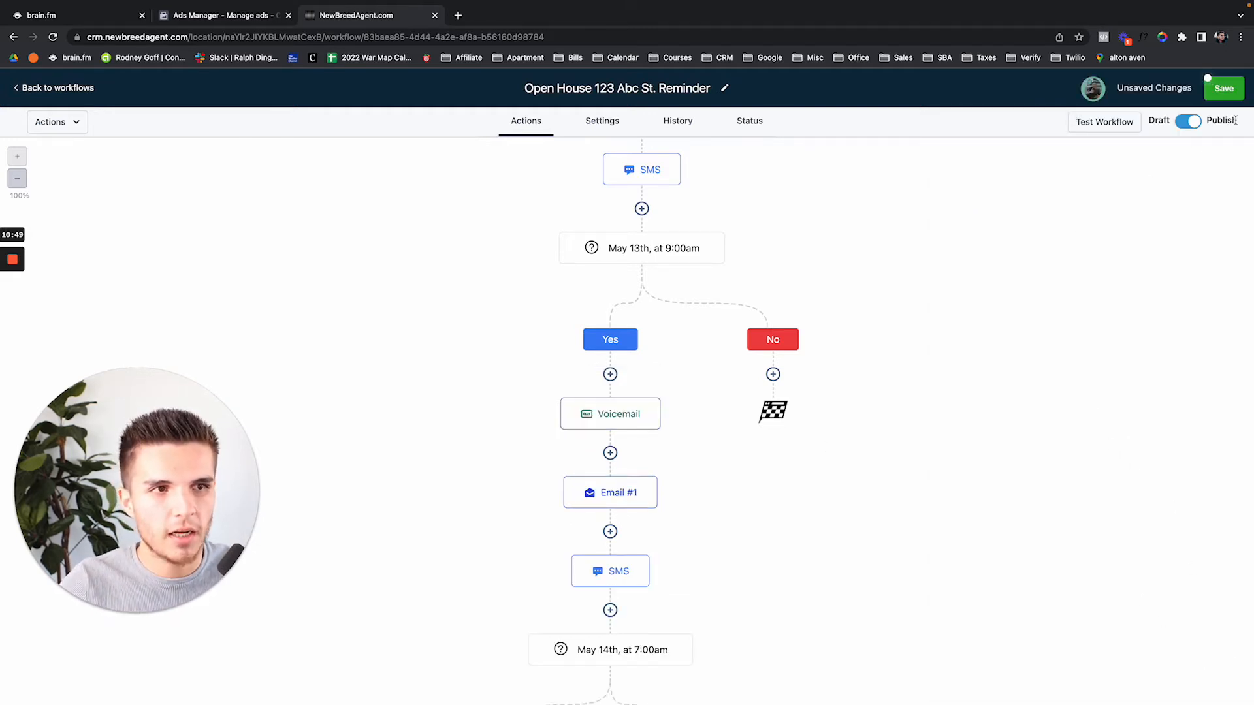
{"action": "left_click", "coordinate": [1224, 88]}
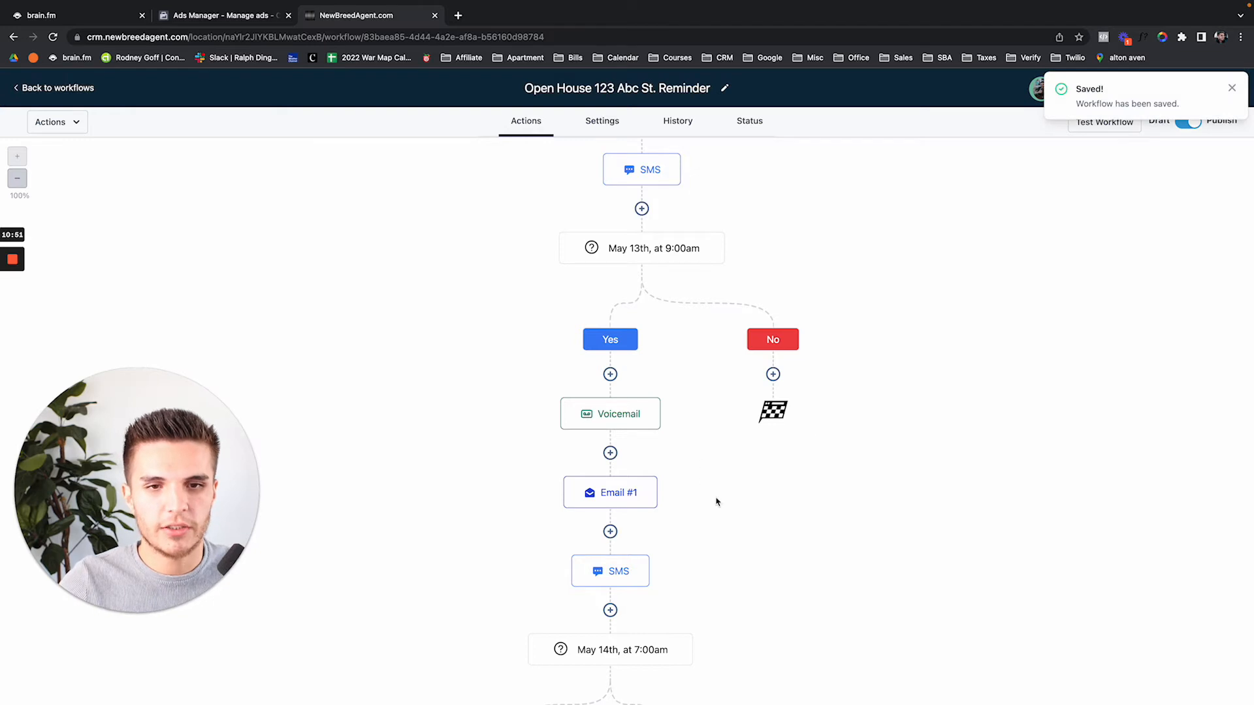
{"action": "scroll", "coordinate": [730, 512], "scroll_direction": "down", "scroll_amount": 1}
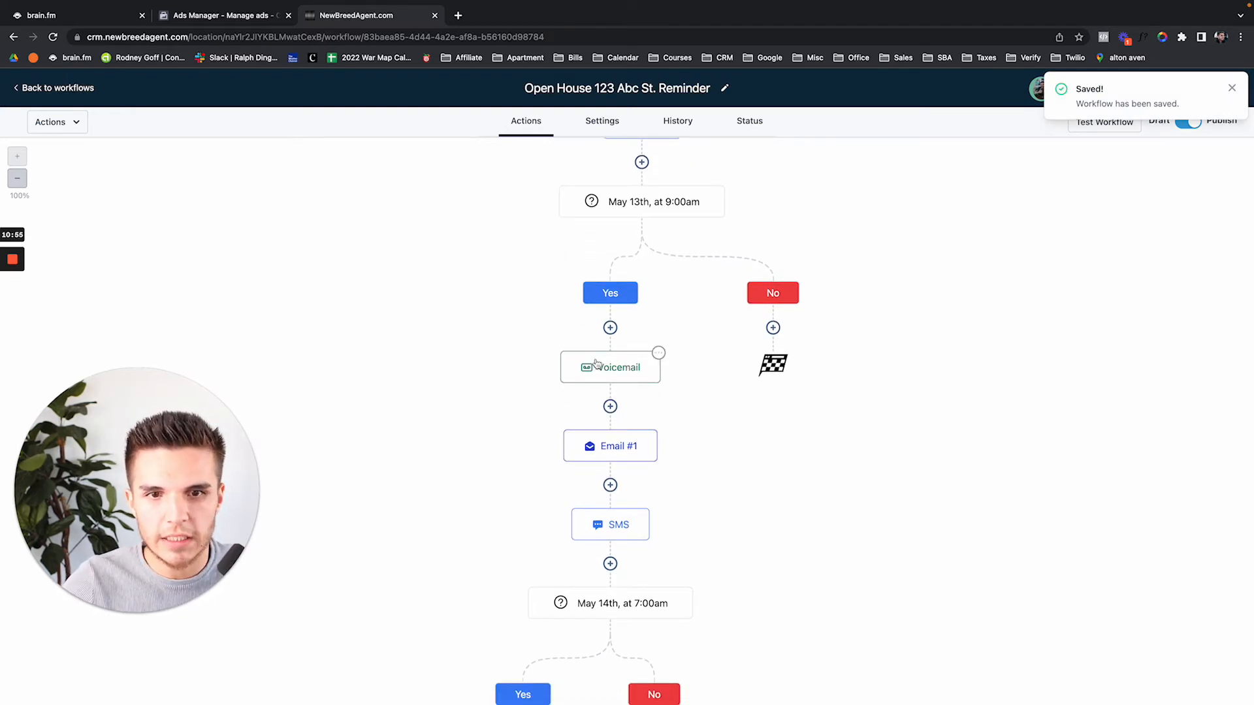
{"action": "left_click", "coordinate": [613, 369]}
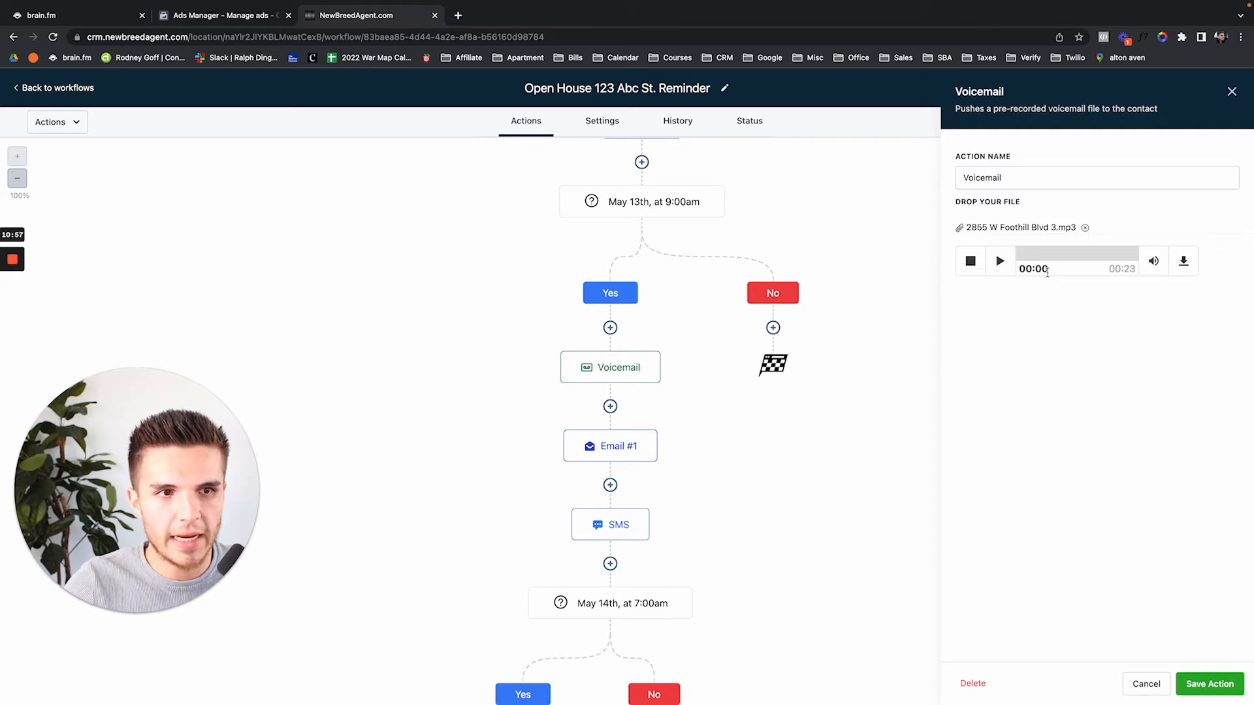
{"action": "left_click", "coordinate": [627, 449]}
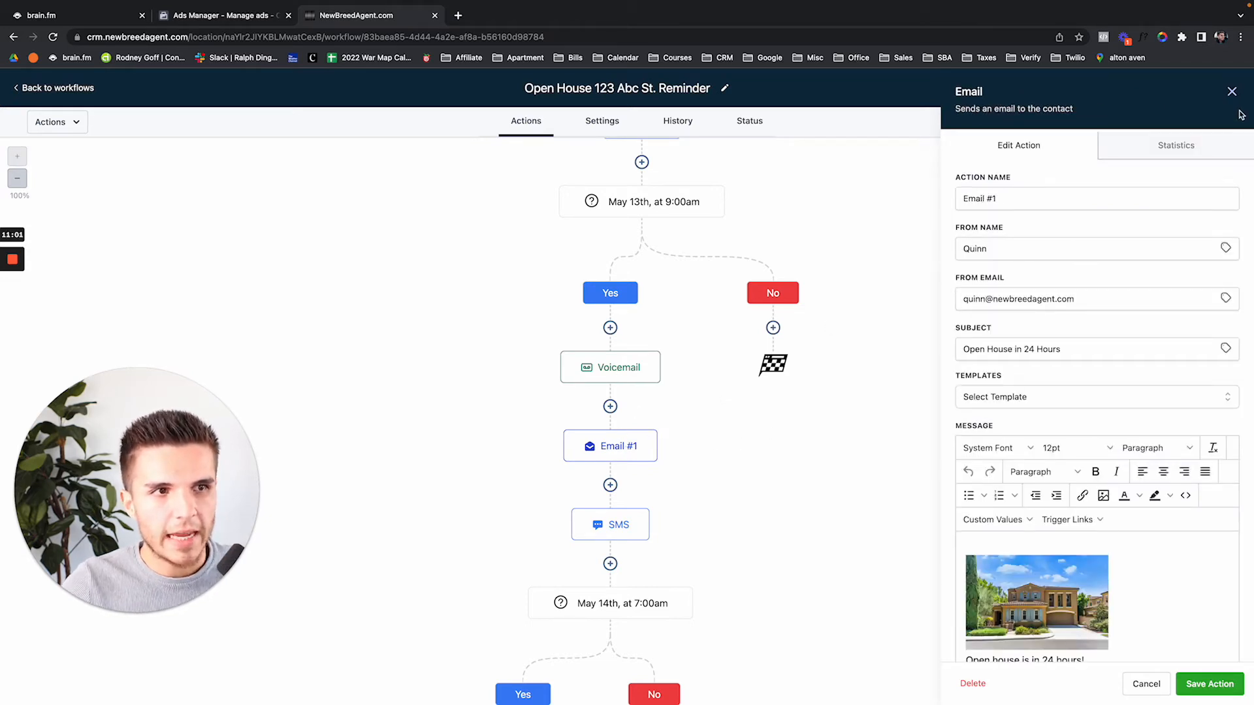
{"action": "left_click", "coordinate": [1232, 92]}
{"action": "scroll", "coordinate": [908, 328], "scroll_direction": "up", "scroll_amount": 3}
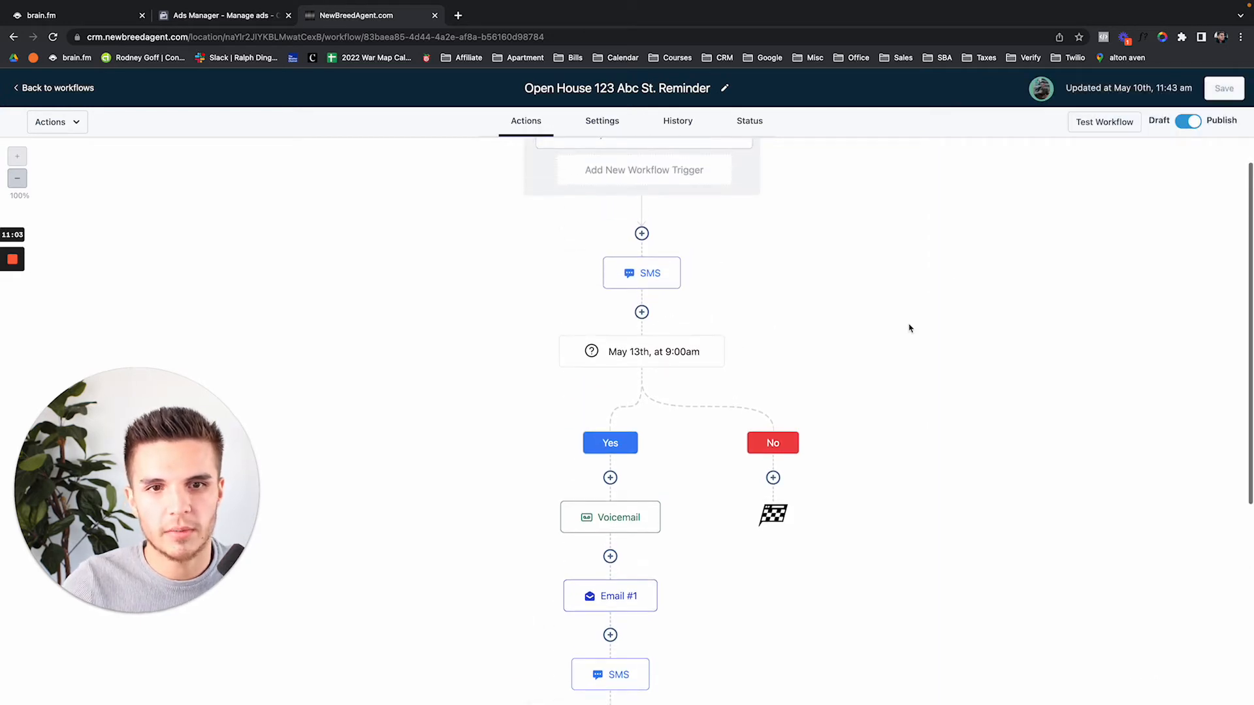
{"action": "scroll", "coordinate": [908, 328], "scroll_direction": "down", "scroll_amount": 2}
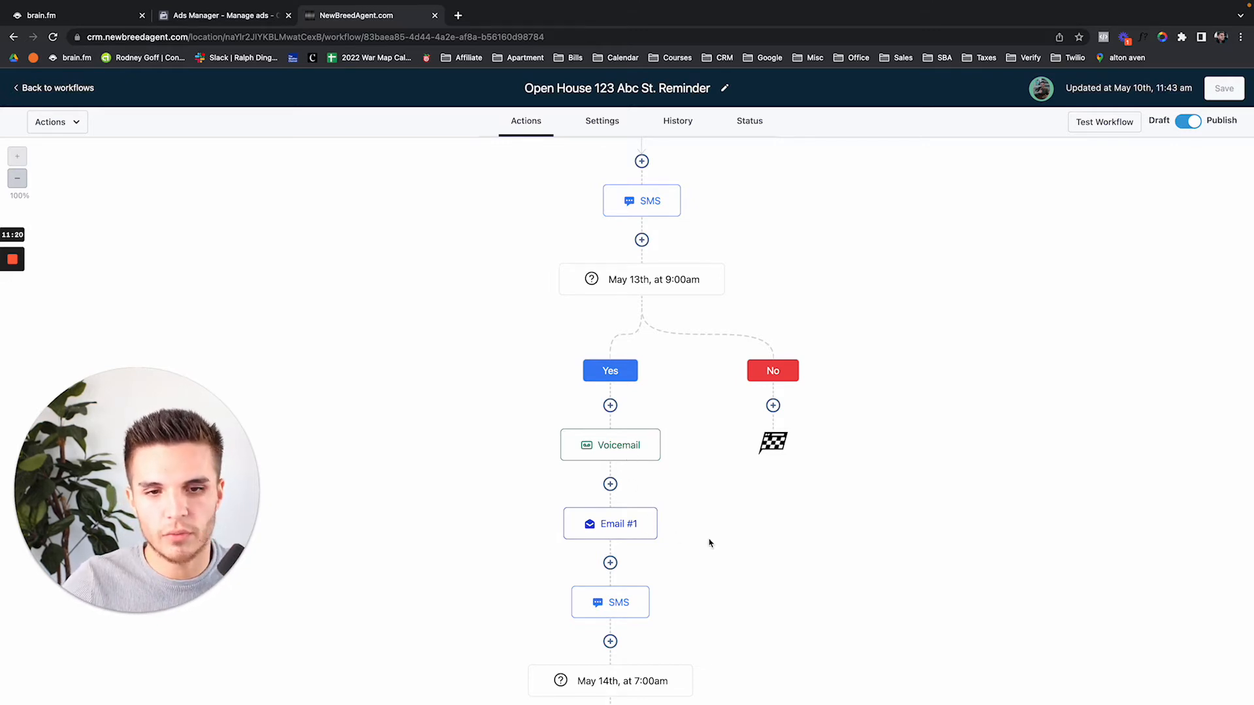
{"action": "scroll", "coordinate": [653, 542], "scroll_direction": "down", "scroll_amount": 2}
{"action": "left_click", "coordinate": [616, 553]}
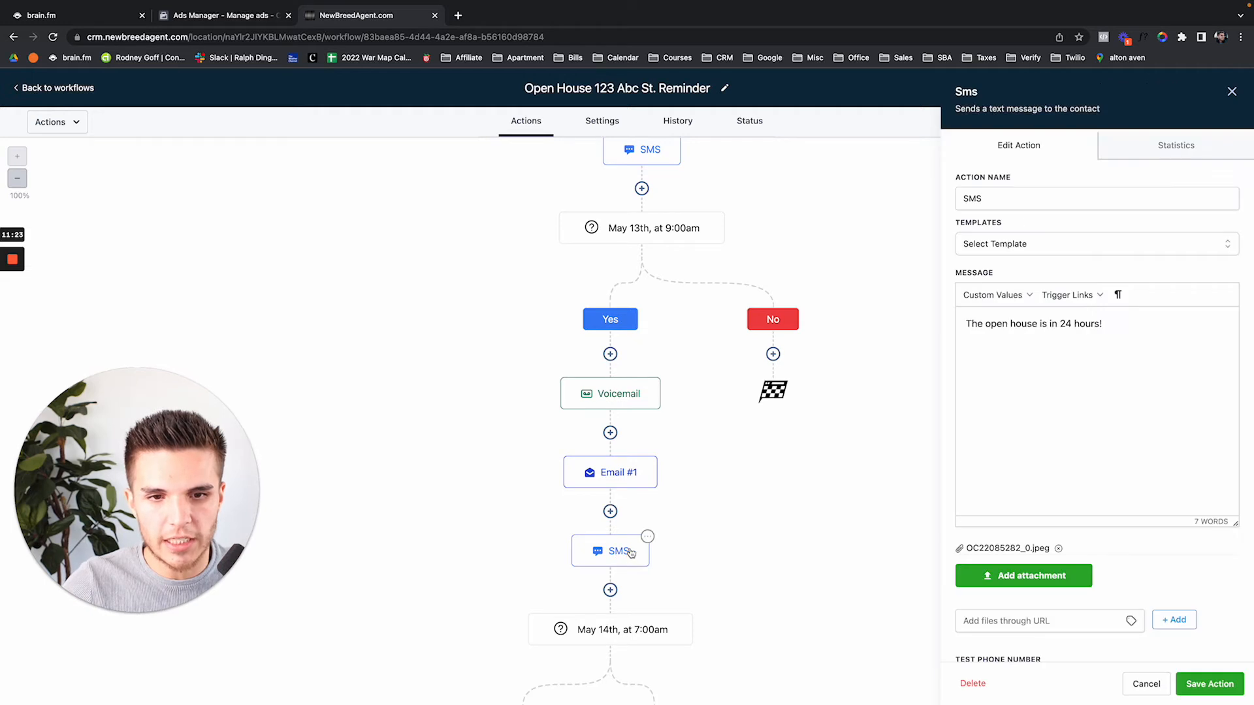
{"action": "left_click", "coordinate": [628, 487]}
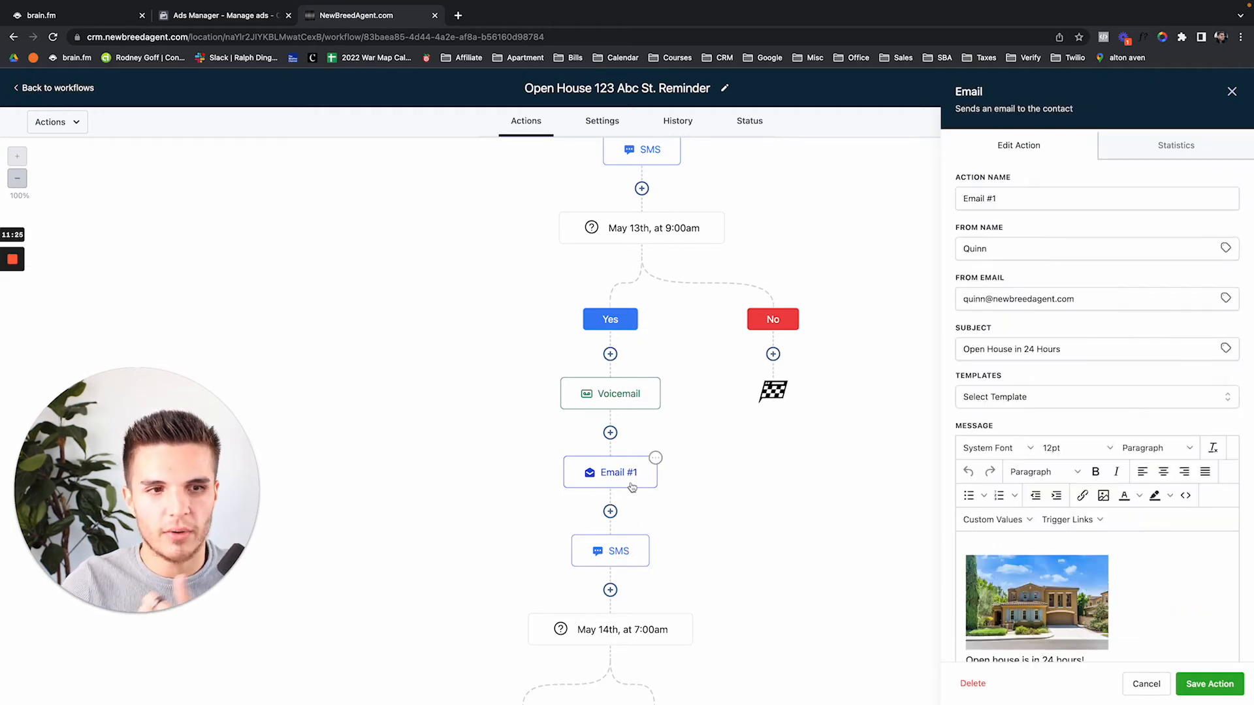
{"action": "left_click", "coordinate": [636, 395]}
{"action": "scroll", "coordinate": [772, 503], "scroll_direction": "down", "scroll_amount": 2}
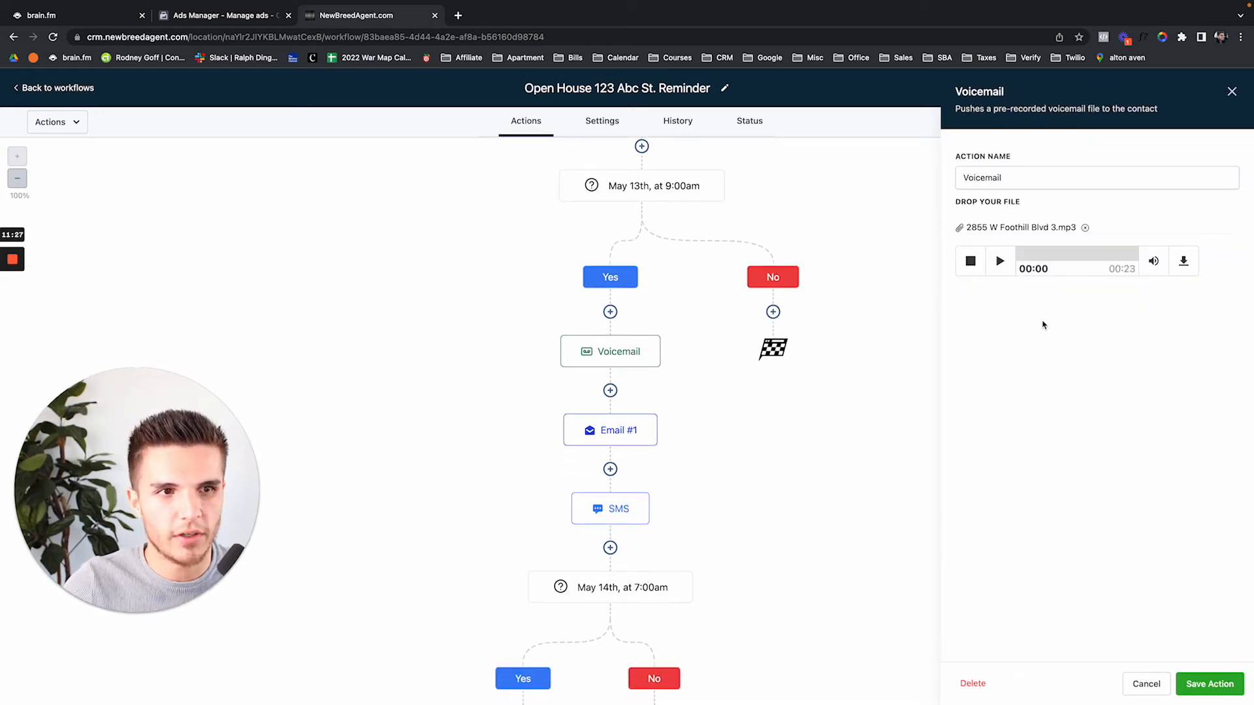
{"action": "left_click", "coordinate": [1231, 91]}
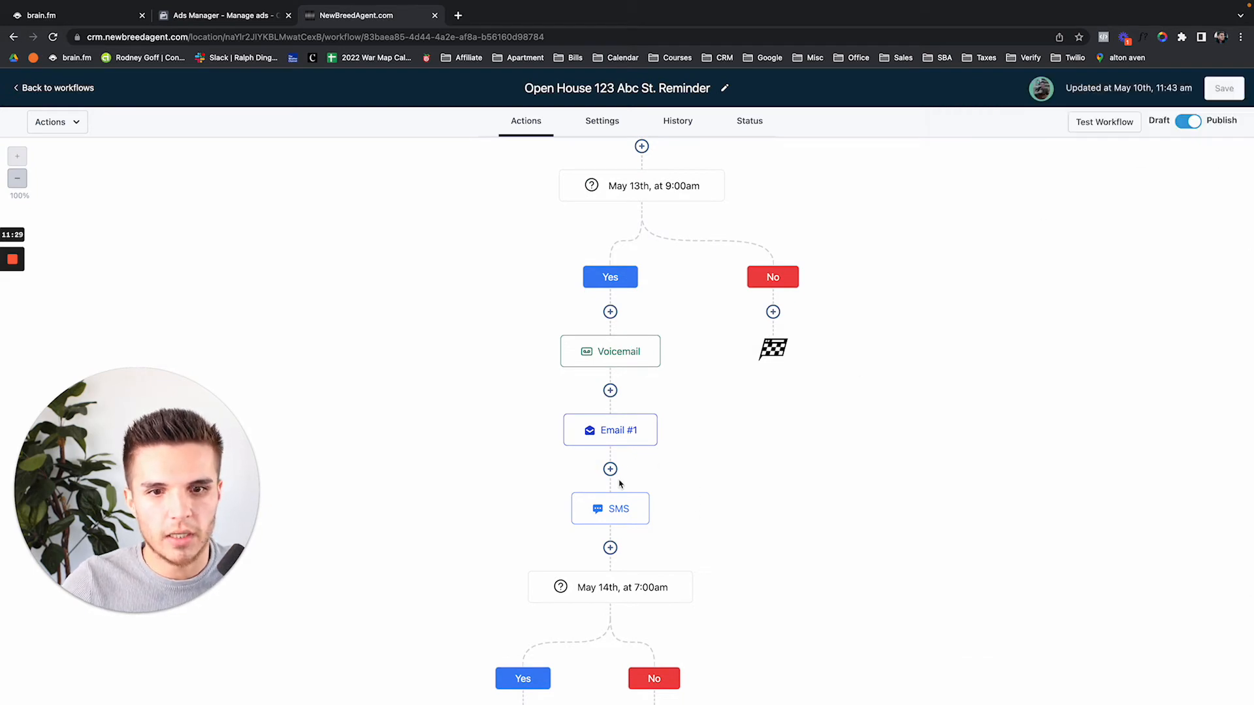
{"action": "left_click", "coordinate": [611, 511]}
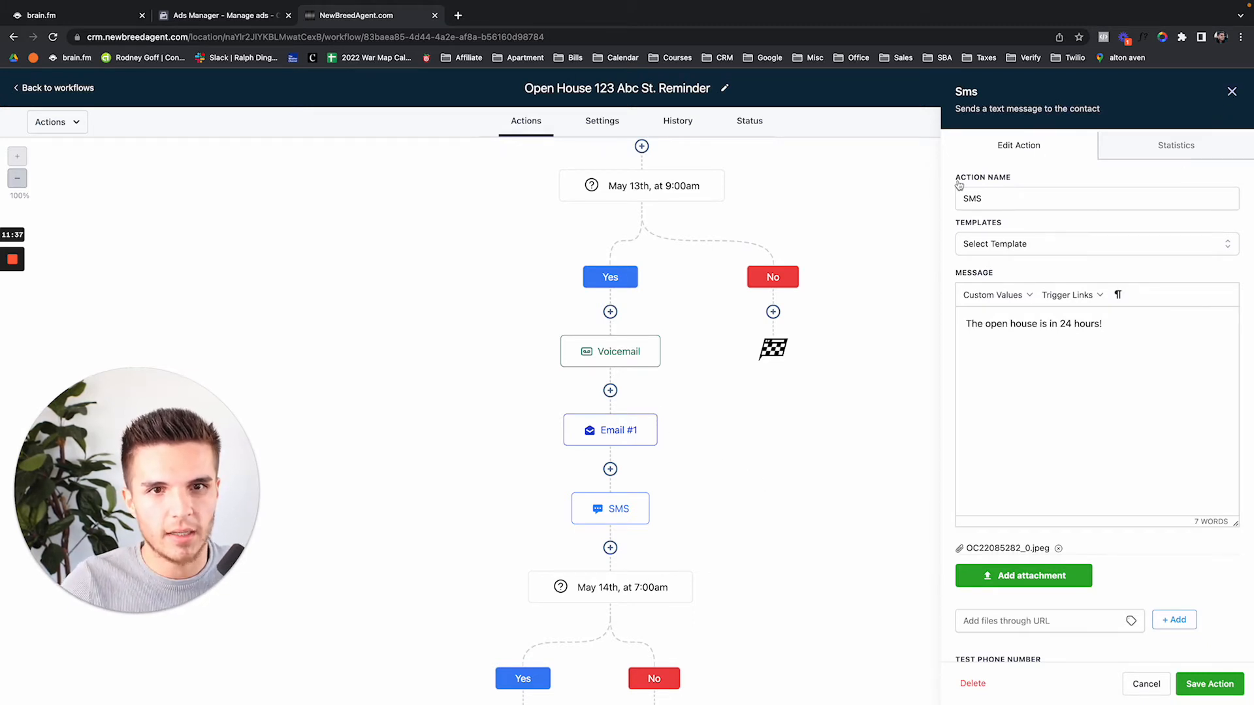
{"action": "left_click", "coordinate": [1232, 92]}
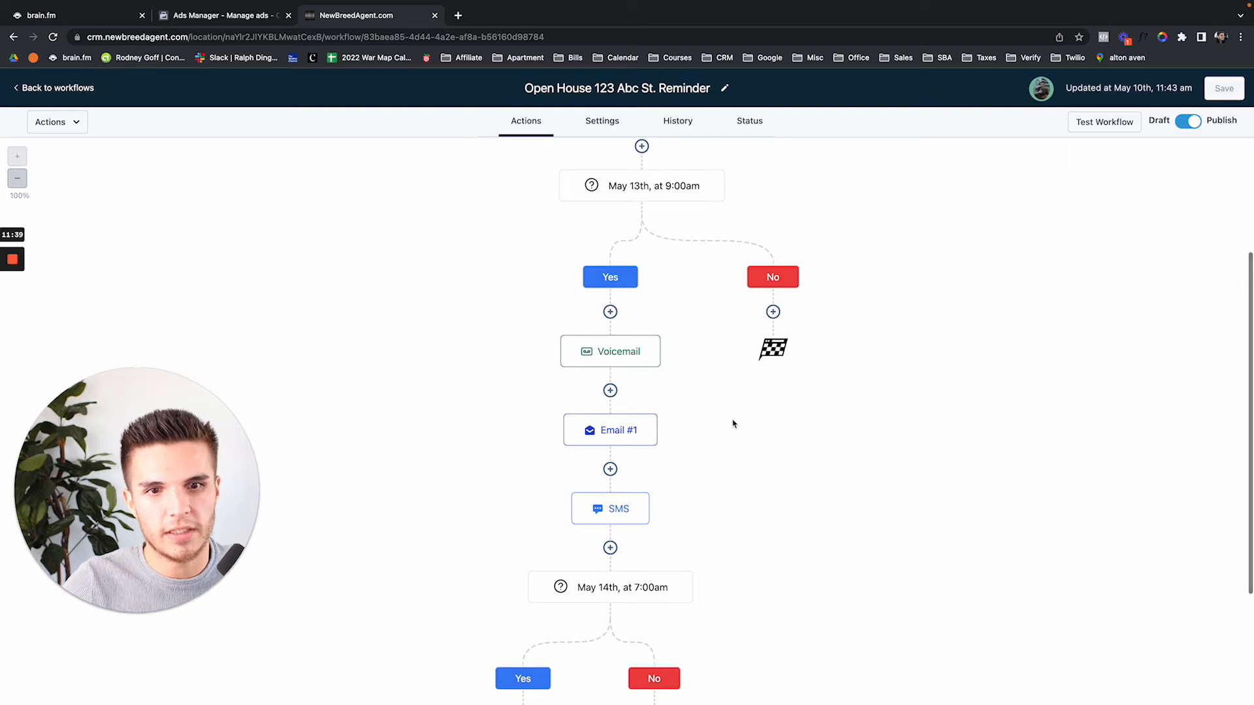
{"action": "scroll", "coordinate": [733, 424], "scroll_direction": "down", "scroll_amount": 3}
{"action": "scroll", "coordinate": [734, 425], "scroll_direction": "up", "scroll_amount": 10}
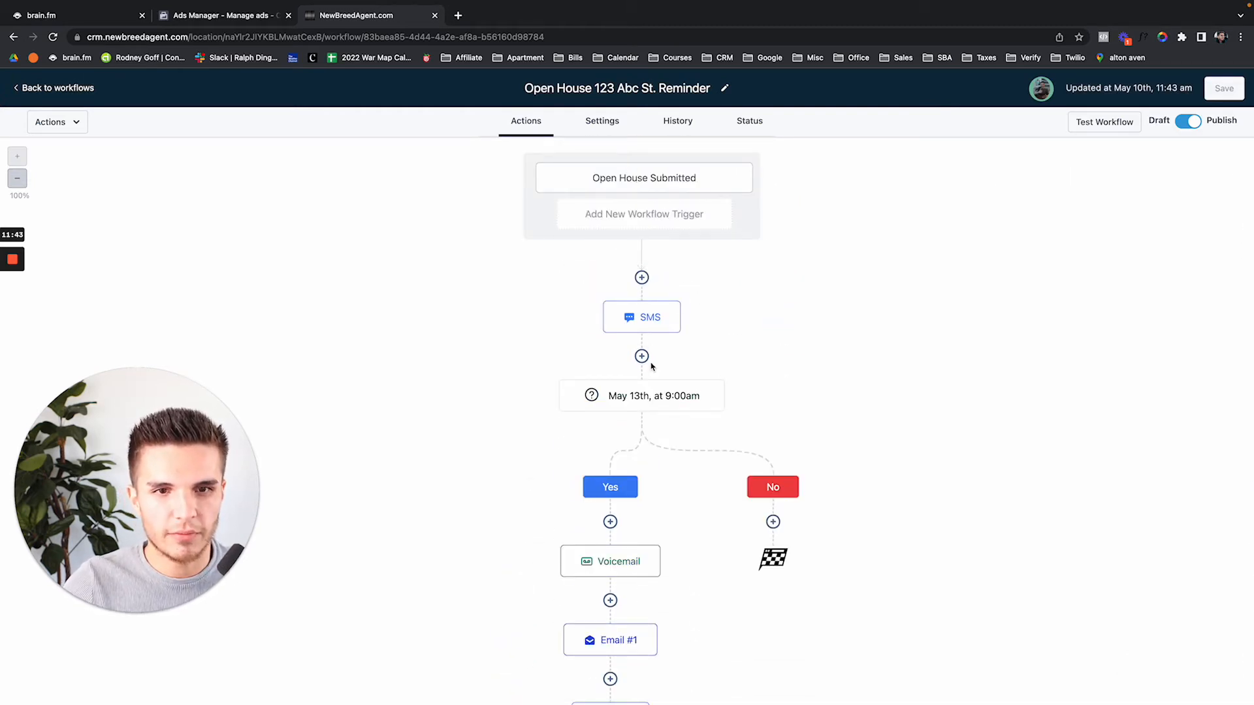
{"action": "scroll", "coordinate": [651, 367], "scroll_direction": "down", "scroll_amount": 5}
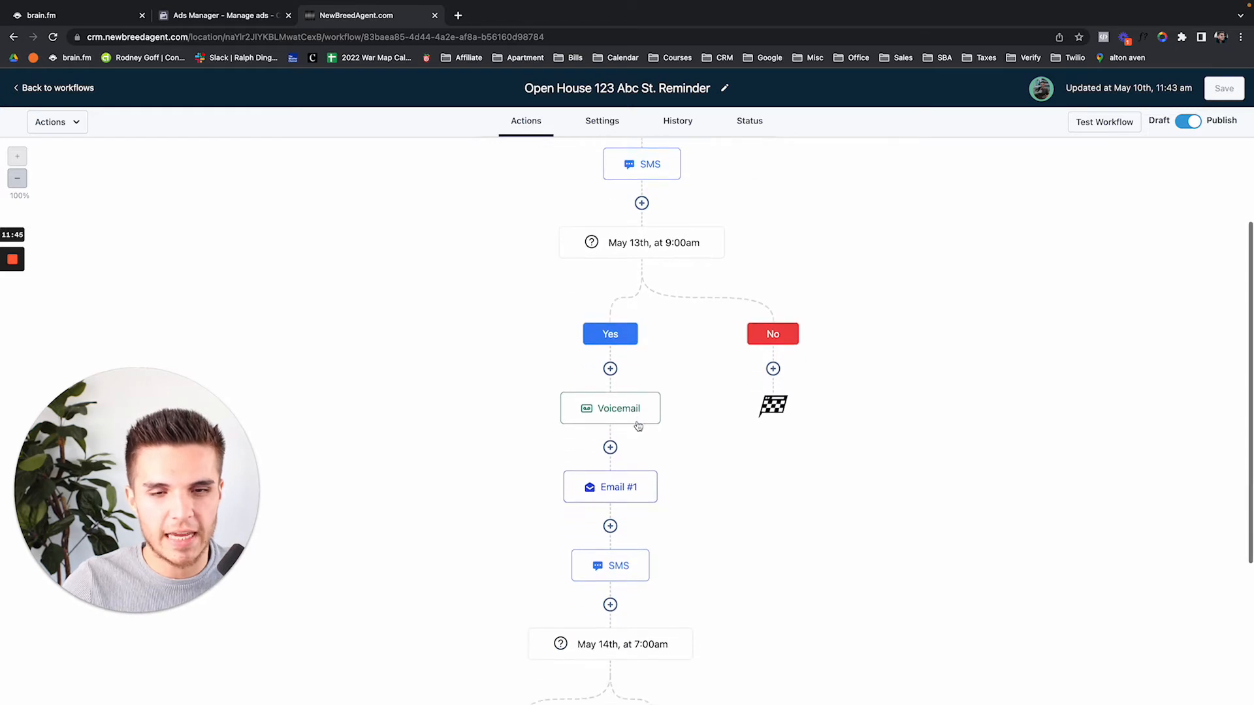
Insert a Call step after Voicemail whose whisper says the open house is in 24 hours, and save it
{"action": "left_click", "coordinate": [610, 448]}
{"action": "left_click", "coordinate": [1001, 280]}
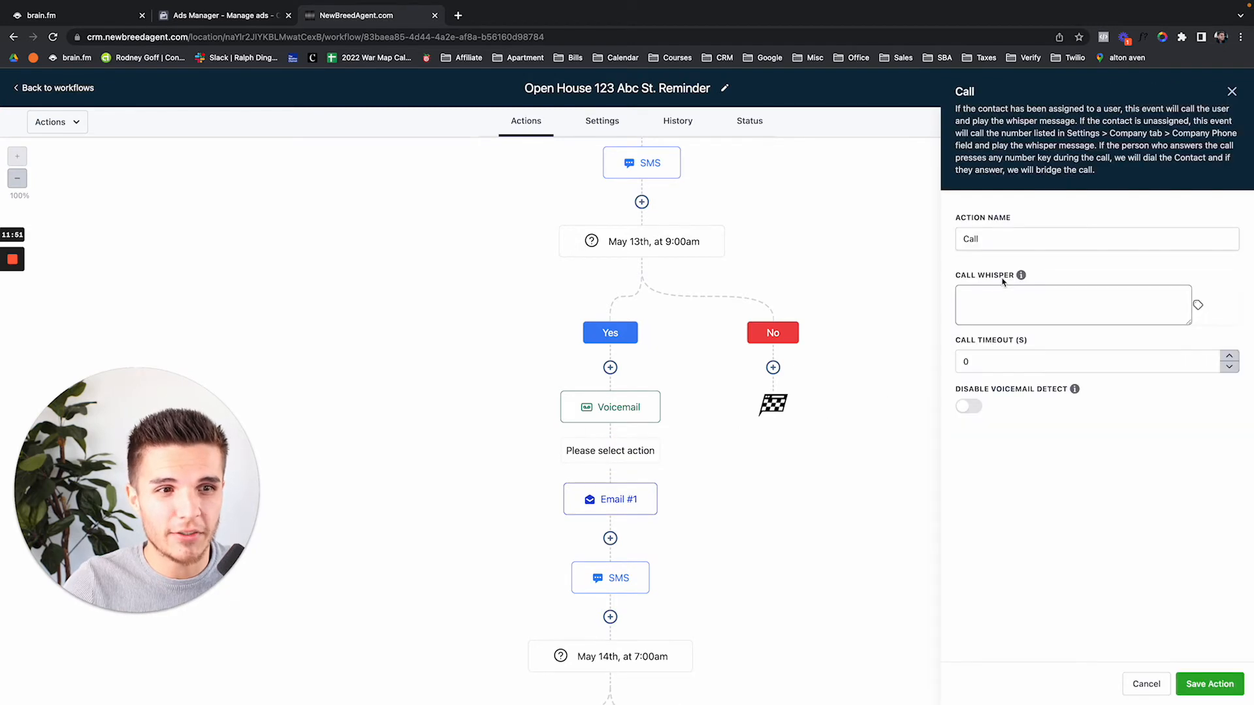
{"action": "left_click", "coordinate": [978, 295]}
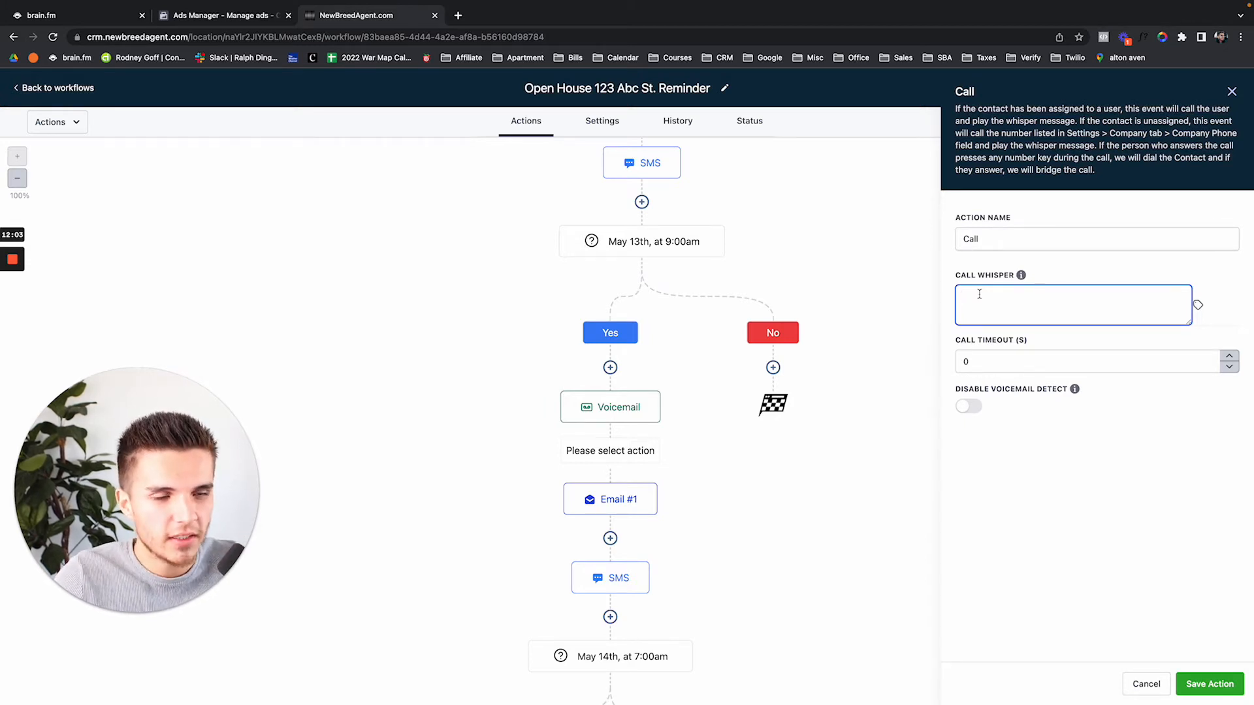
{"action": "type", "text": "This is"}
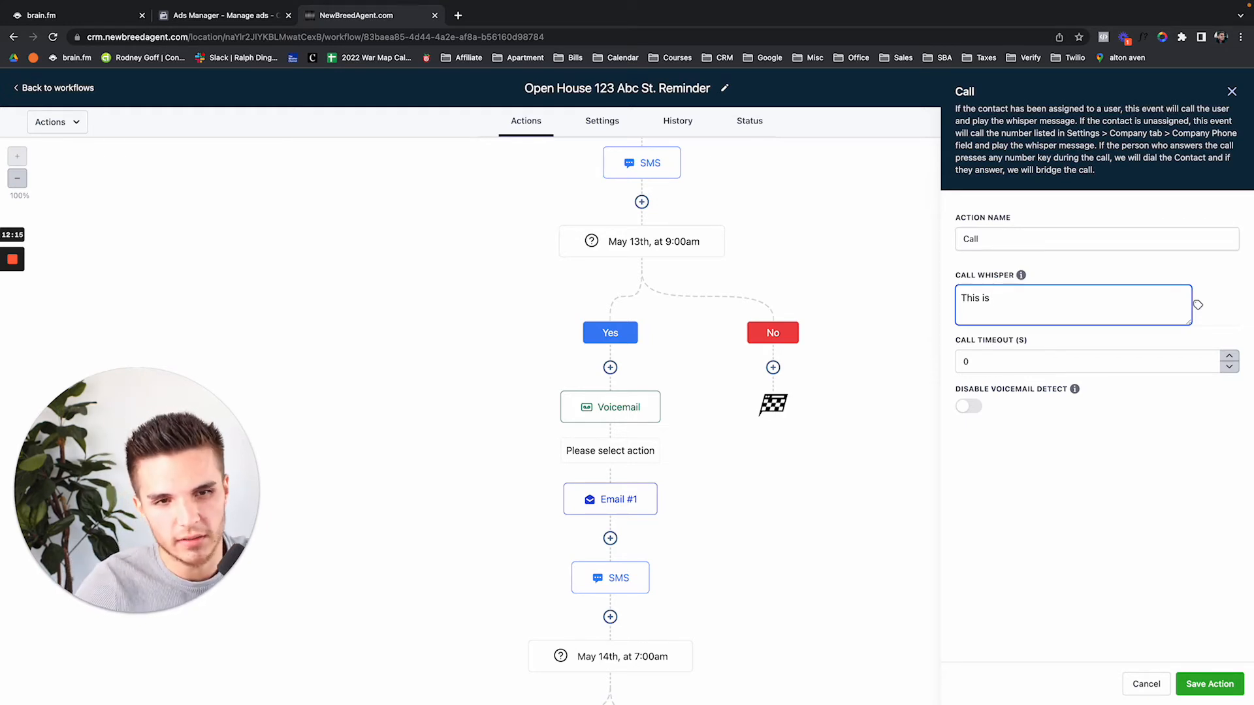
{"action": "left_click", "coordinate": [1198, 306]}
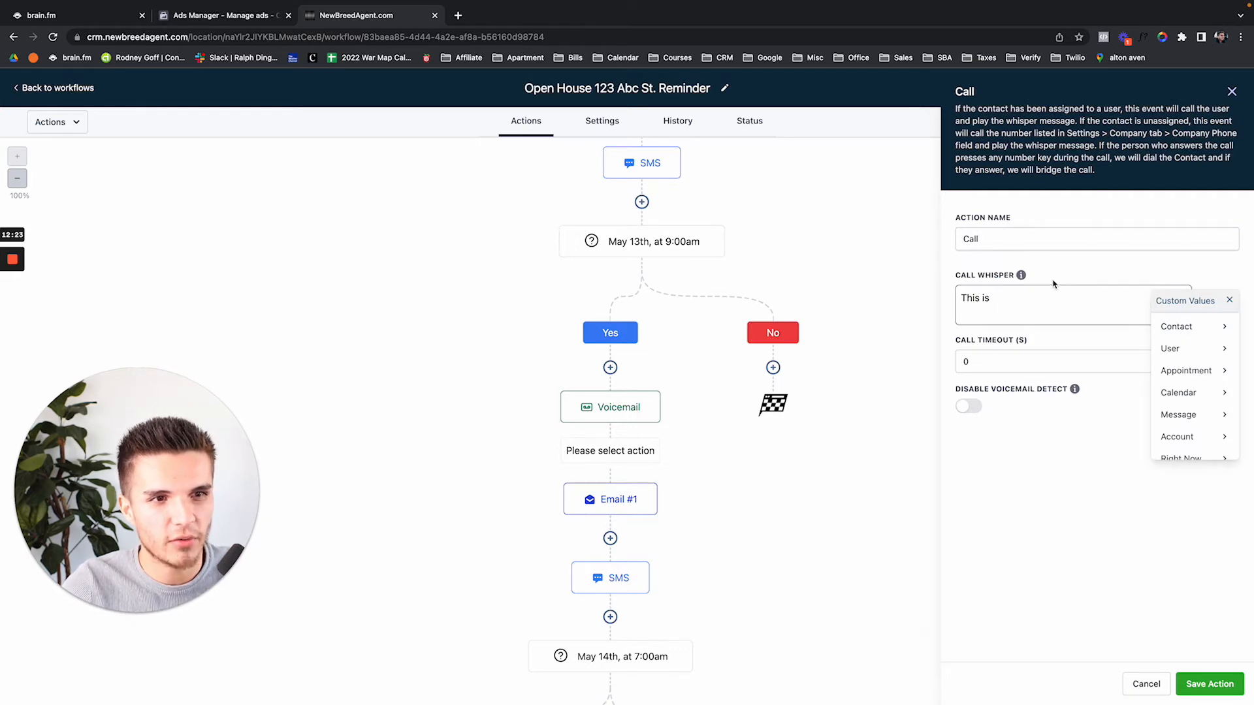
{"action": "left_click", "coordinate": [1037, 305]}
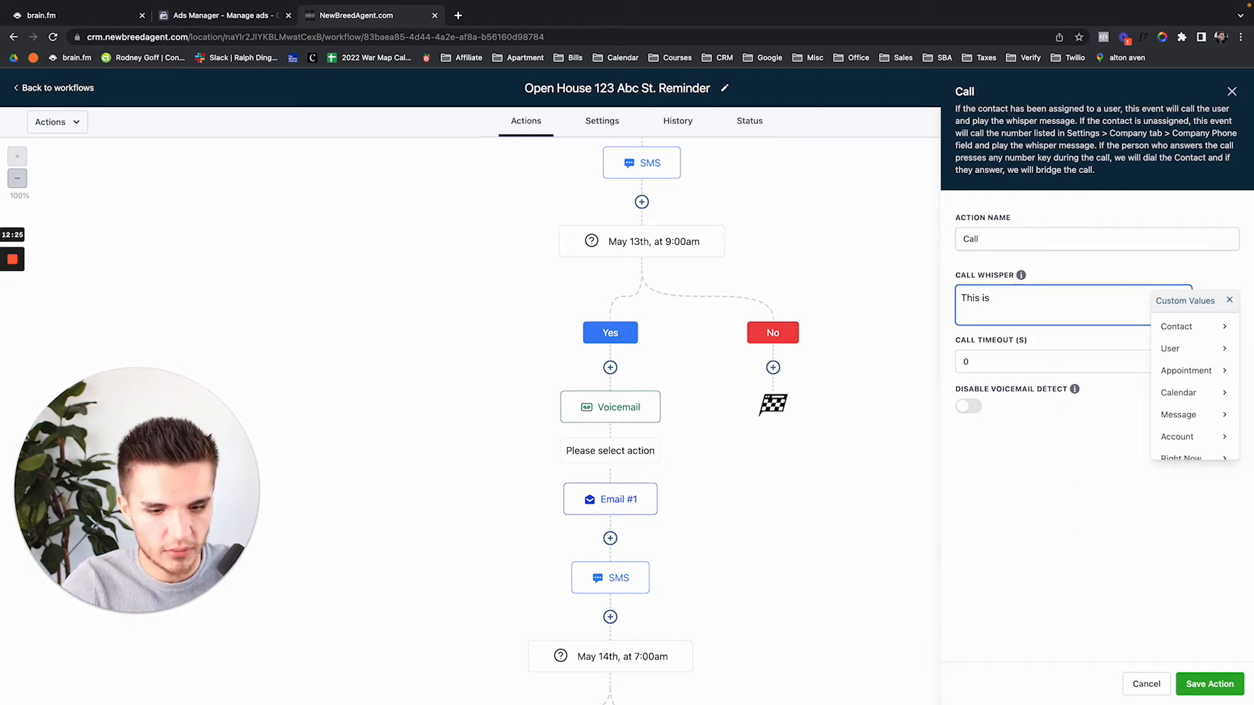
{"action": "type", "text": "a reminder for the o"}
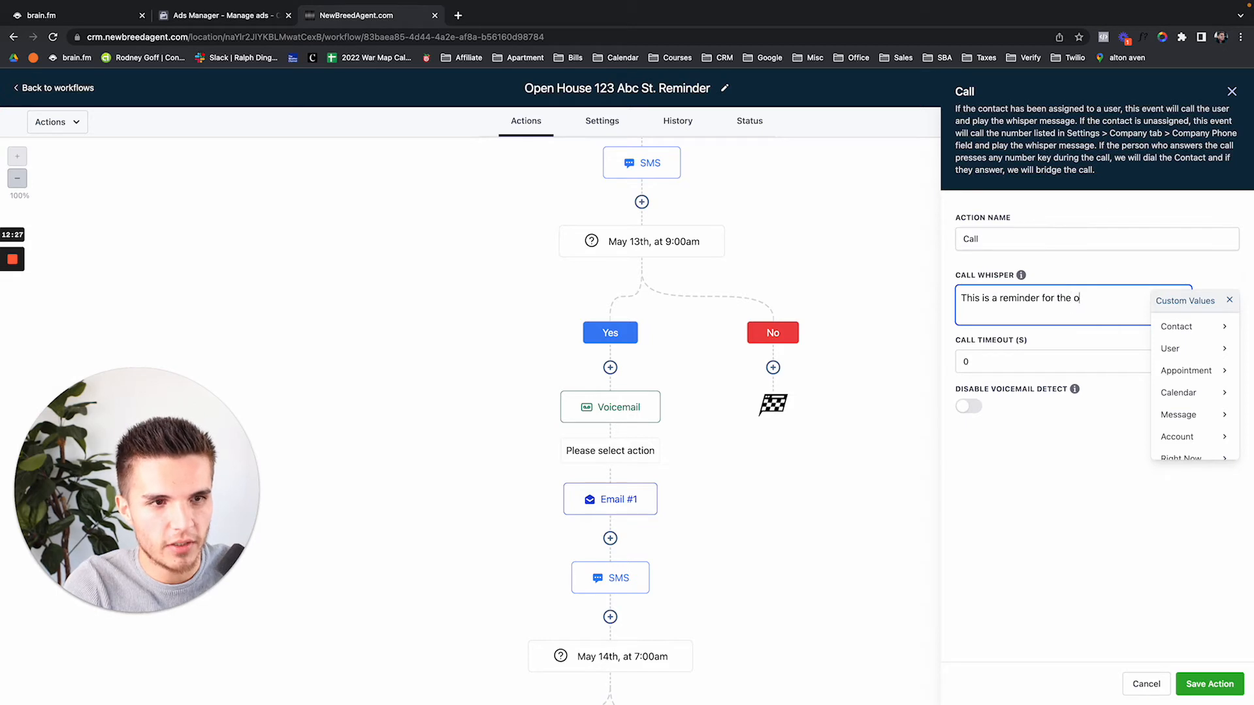
{"action": "type", "text": "pen hos"}
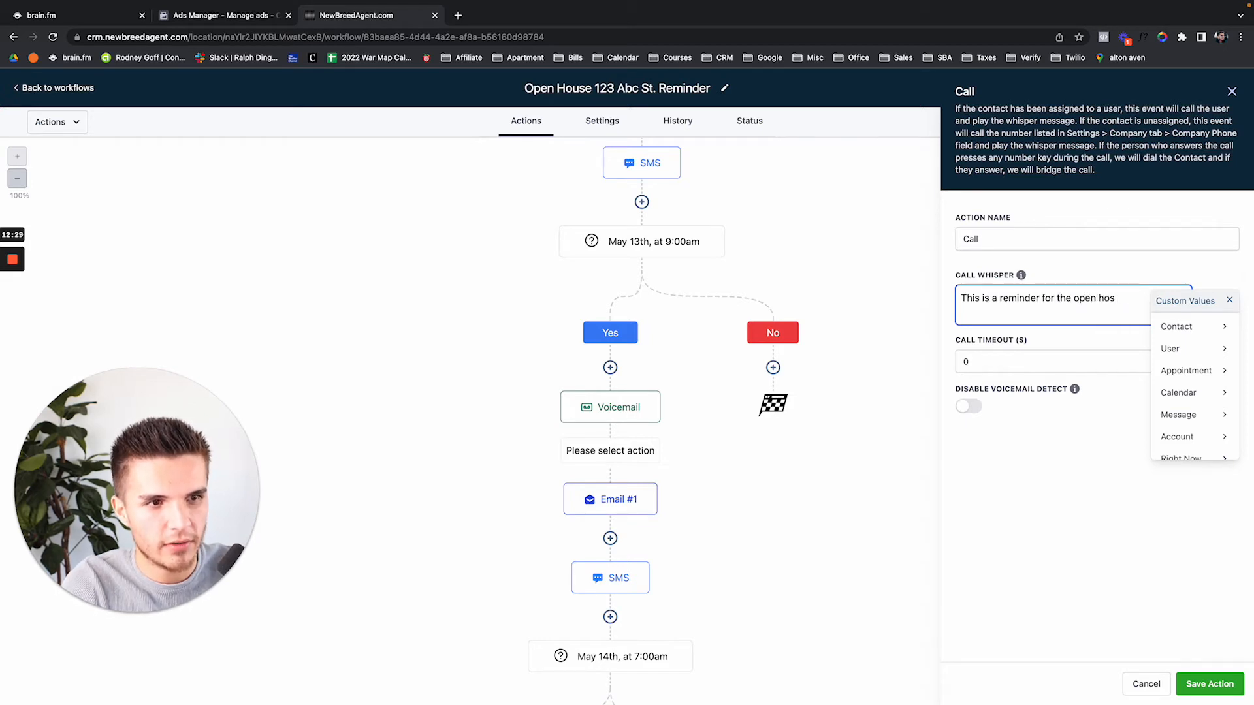
{"action": "type", "text": "ue ine in 24 hours!@"}
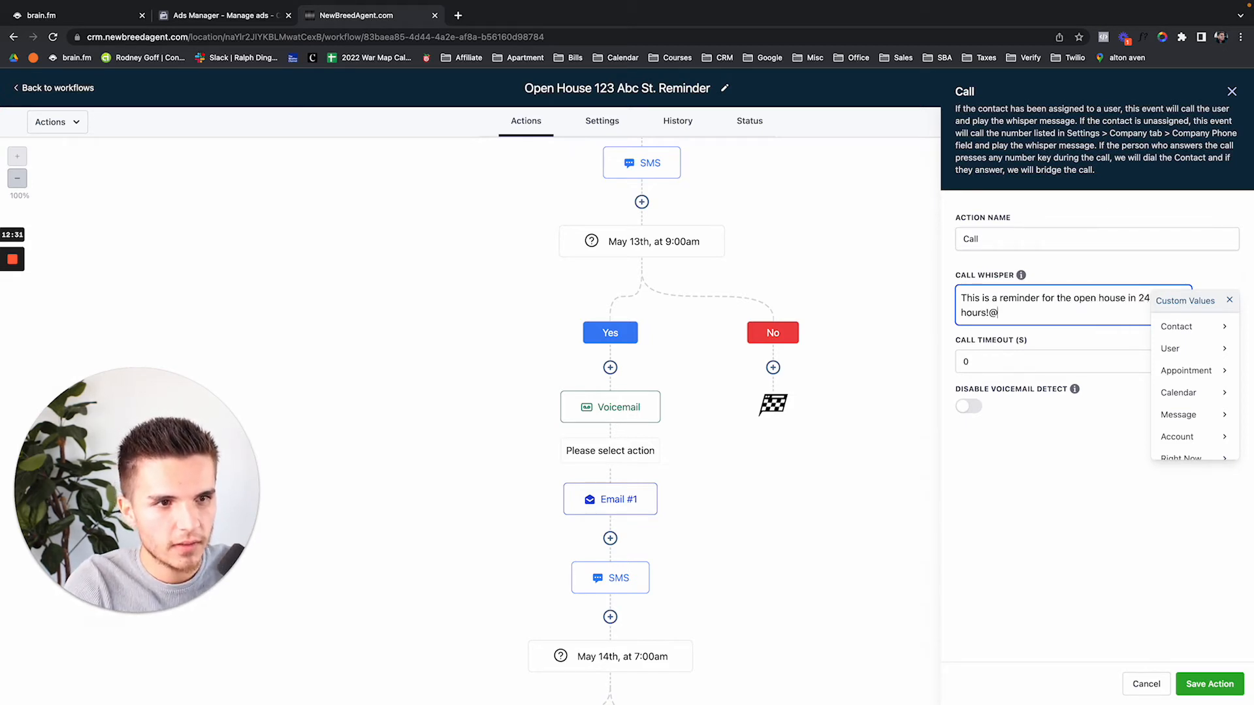
{"action": "key", "text": "BackSpace"}
{"action": "left_click", "coordinate": [1053, 254]}
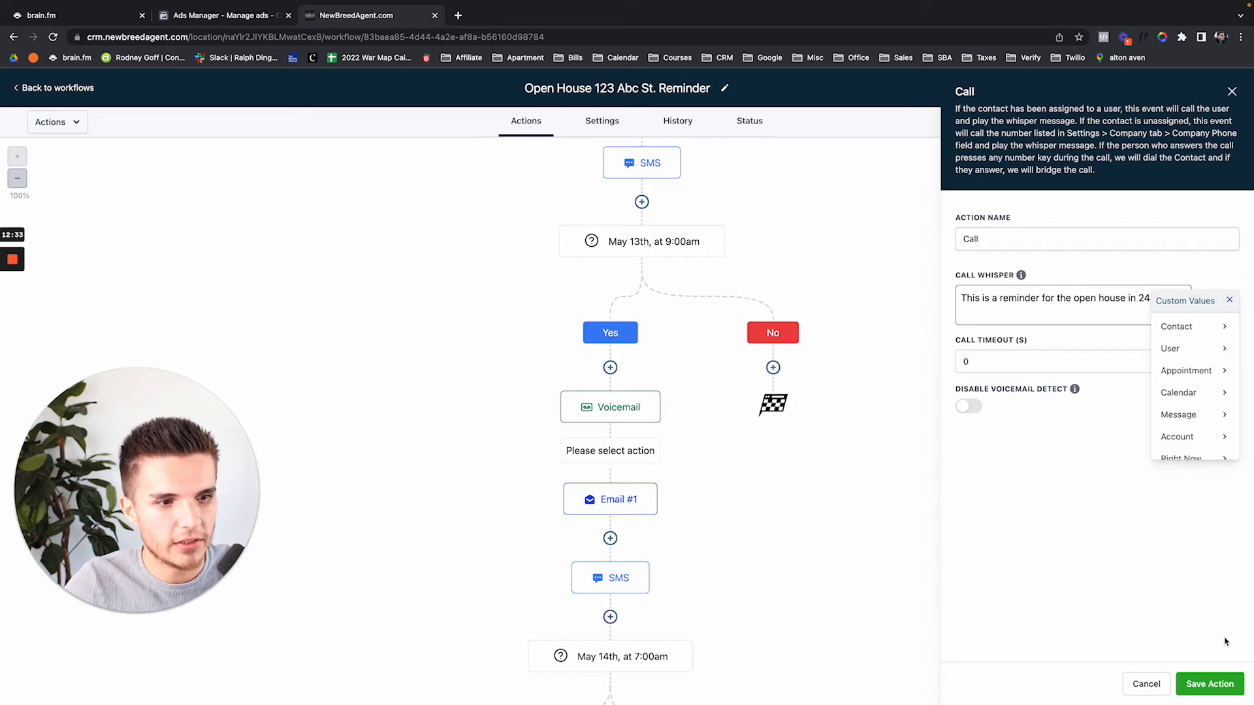
{"action": "left_click", "coordinate": [1210, 684]}
Start inserting another step between Voicemail and Call
{"action": "scroll", "coordinate": [871, 521], "scroll_direction": "up", "scroll_amount": 3}
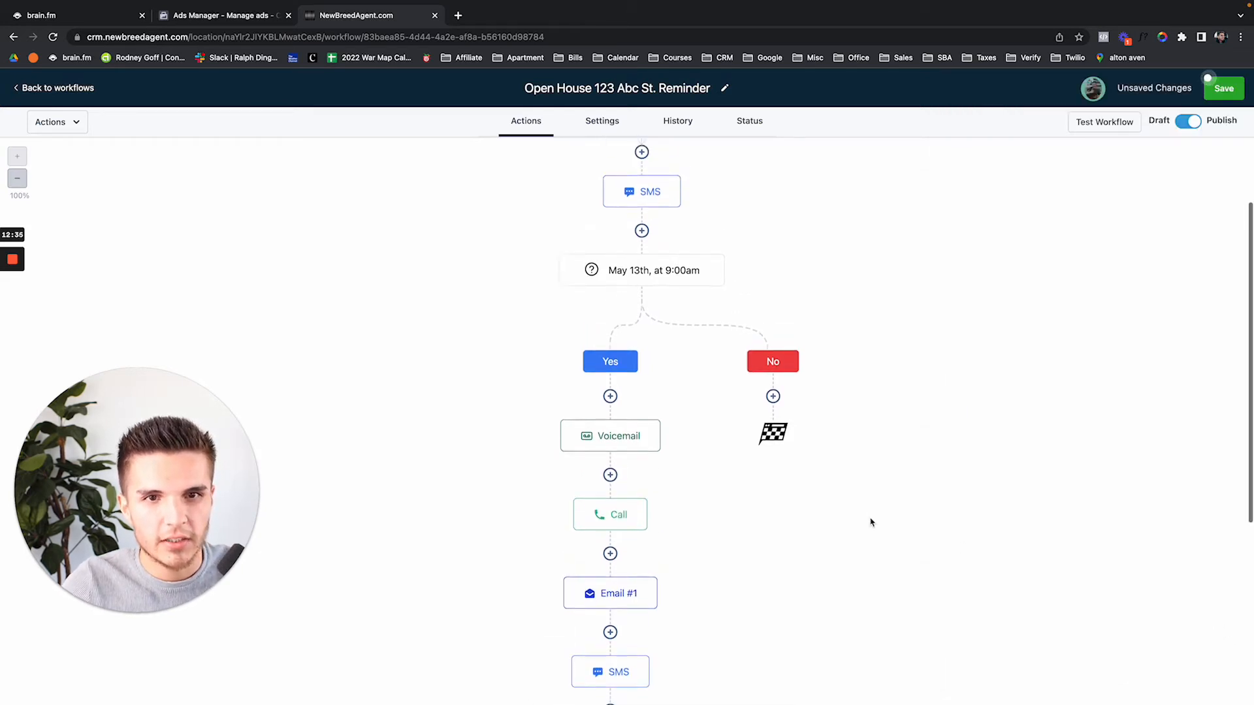
{"action": "scroll", "coordinate": [661, 533], "scroll_direction": "down", "scroll_amount": 5}
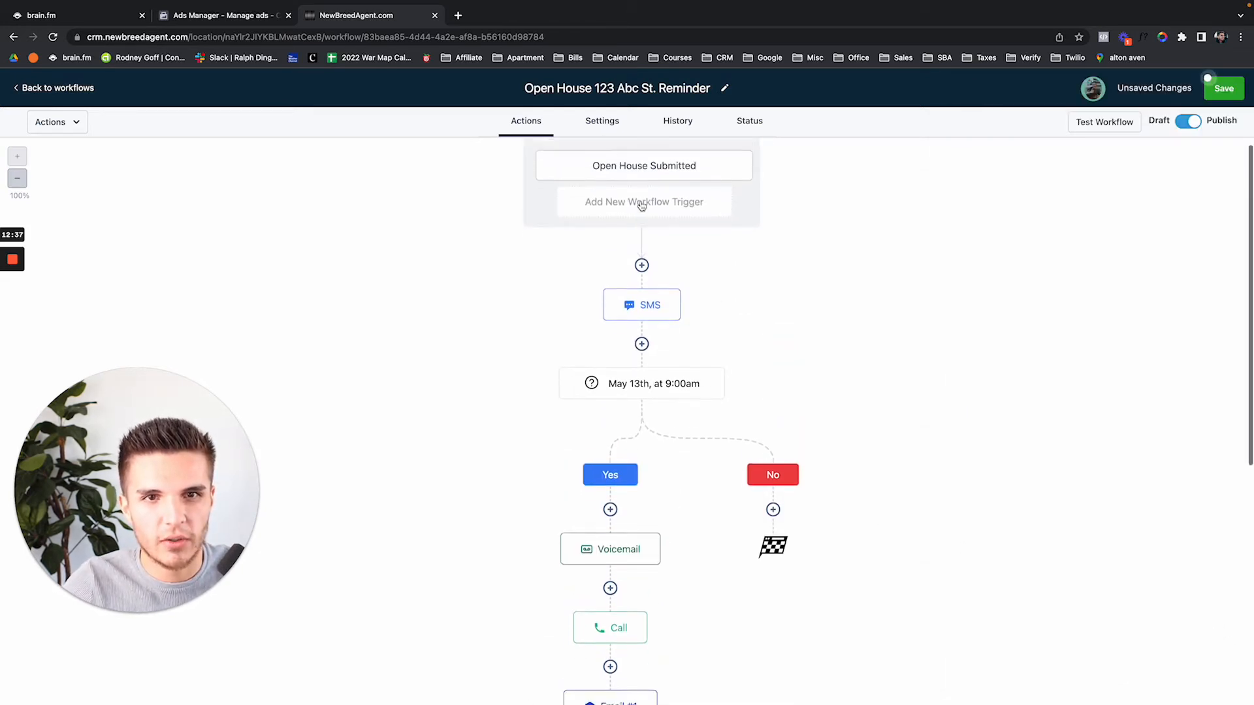
{"action": "scroll", "coordinate": [642, 206], "scroll_direction": "down", "scroll_amount": 10}
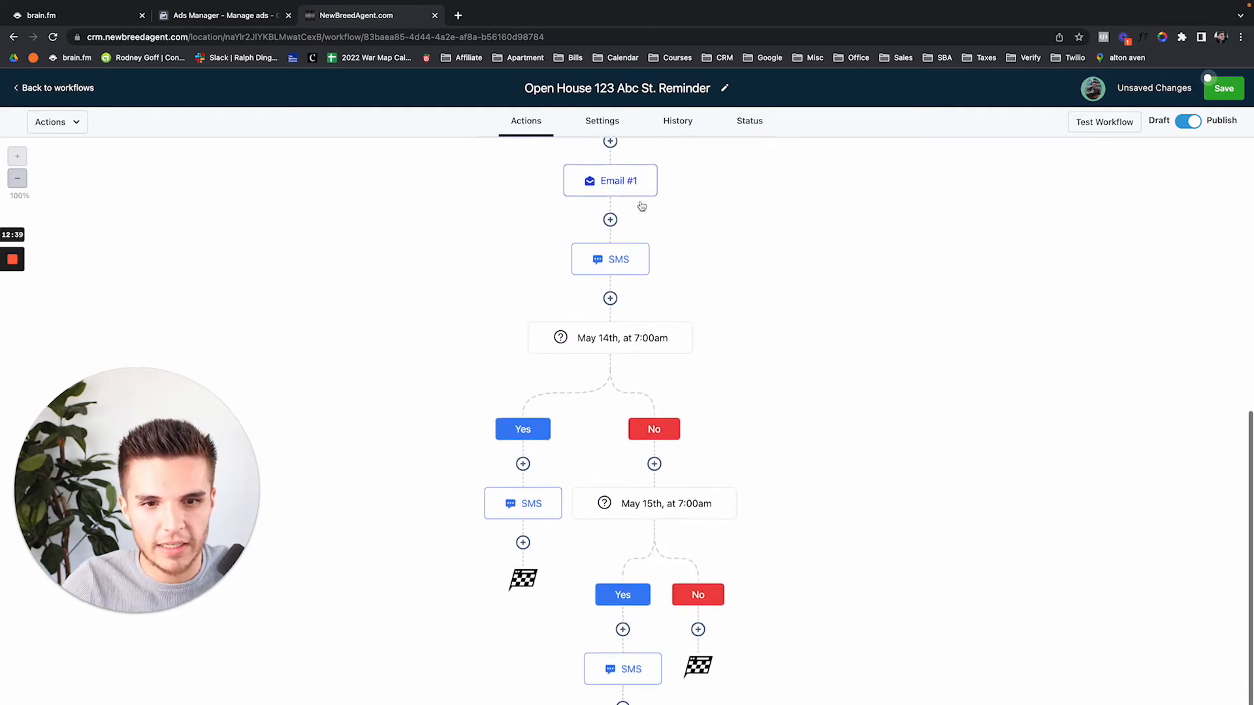
{"action": "scroll", "coordinate": [642, 206], "scroll_direction": "up", "scroll_amount": 7}
{"action": "scroll", "coordinate": [642, 206], "scroll_direction": "up", "scroll_amount": 4}
{"action": "scroll", "coordinate": [636, 293], "scroll_direction": "down", "scroll_amount": 5}
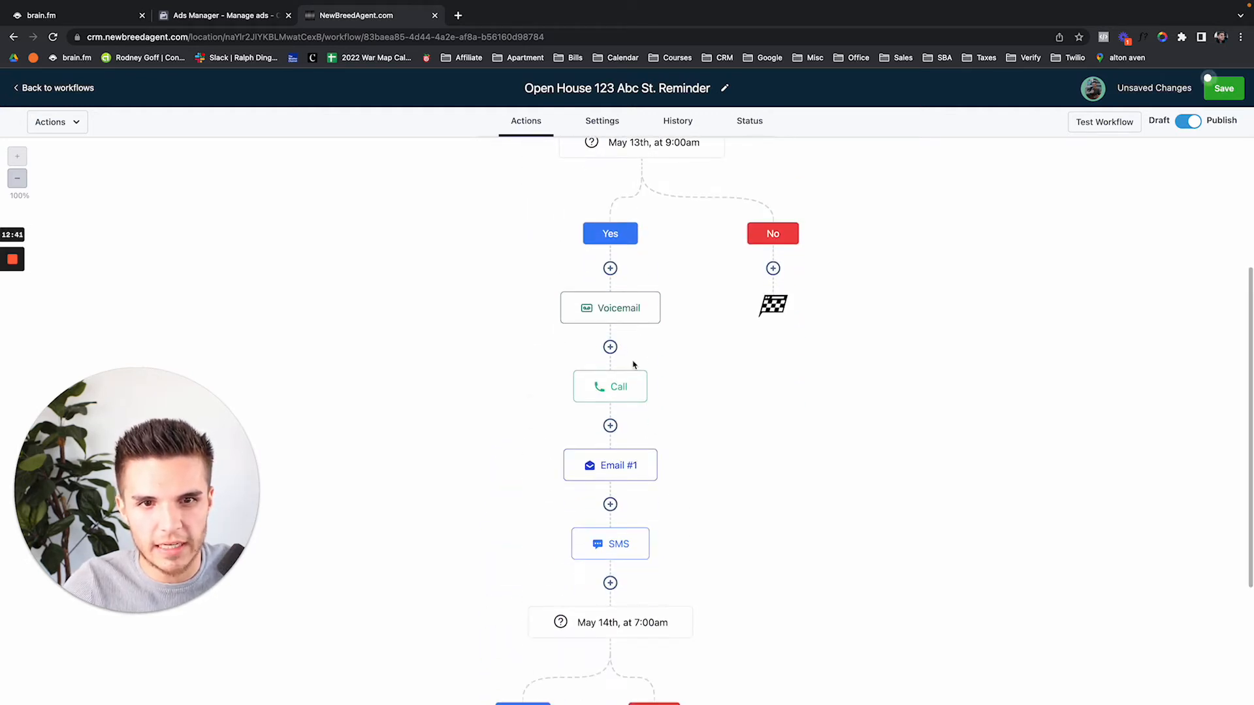
{"action": "scroll", "coordinate": [633, 363], "scroll_direction": "down", "scroll_amount": 6}
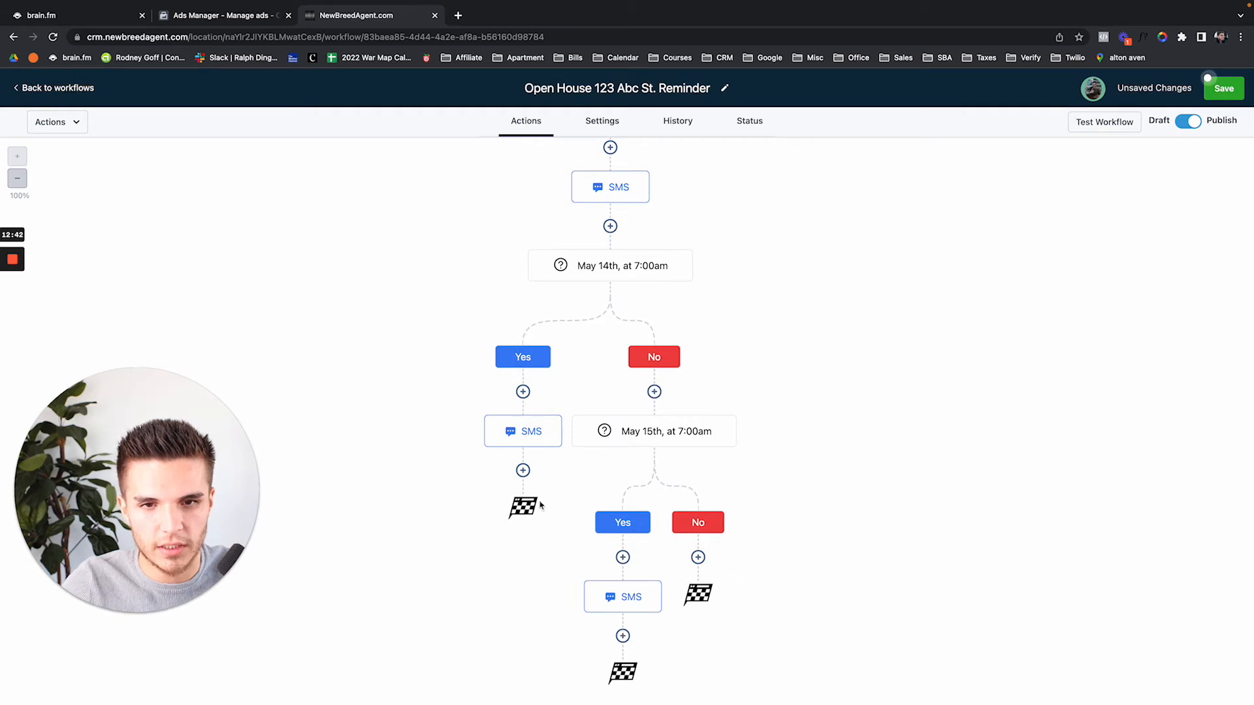
{"action": "scroll", "coordinate": [689, 430], "scroll_direction": "up", "scroll_amount": 10}
{"action": "scroll", "coordinate": [688, 431], "scroll_direction": "up", "scroll_amount": 15}
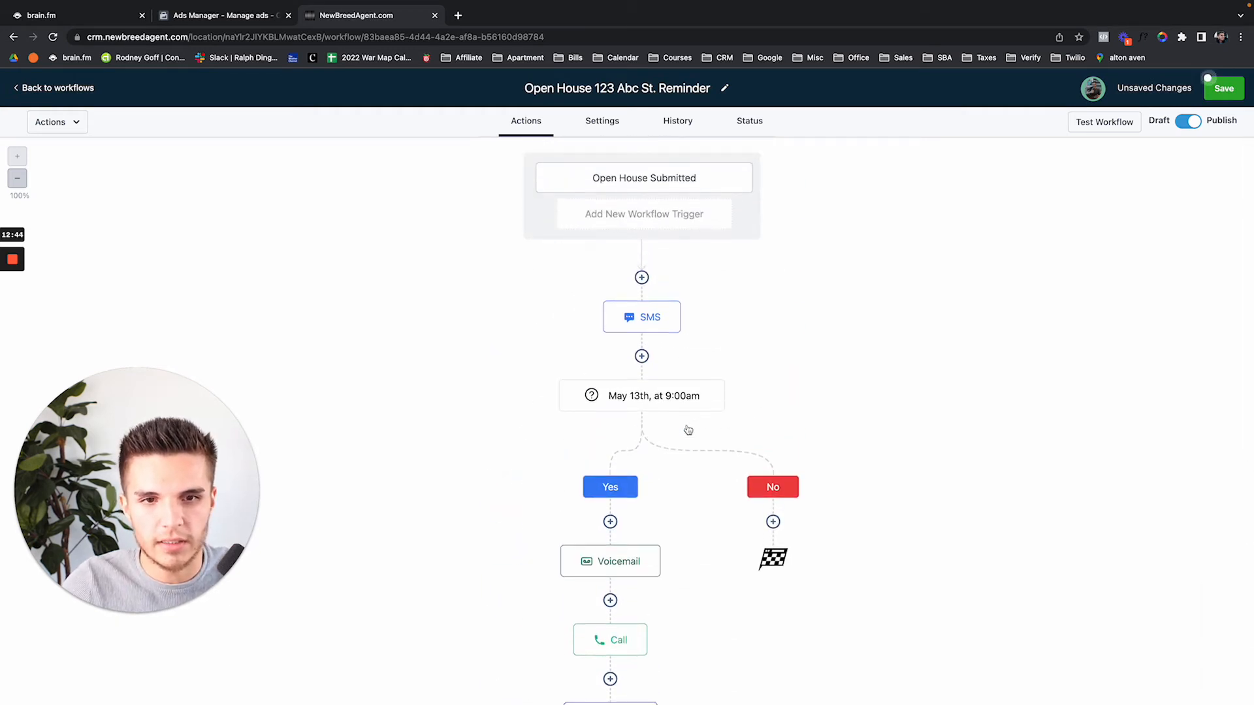
{"action": "scroll", "coordinate": [688, 430], "scroll_direction": "down", "scroll_amount": 5}
{"action": "scroll", "coordinate": [659, 412], "scroll_direction": "down", "scroll_amount": 2}
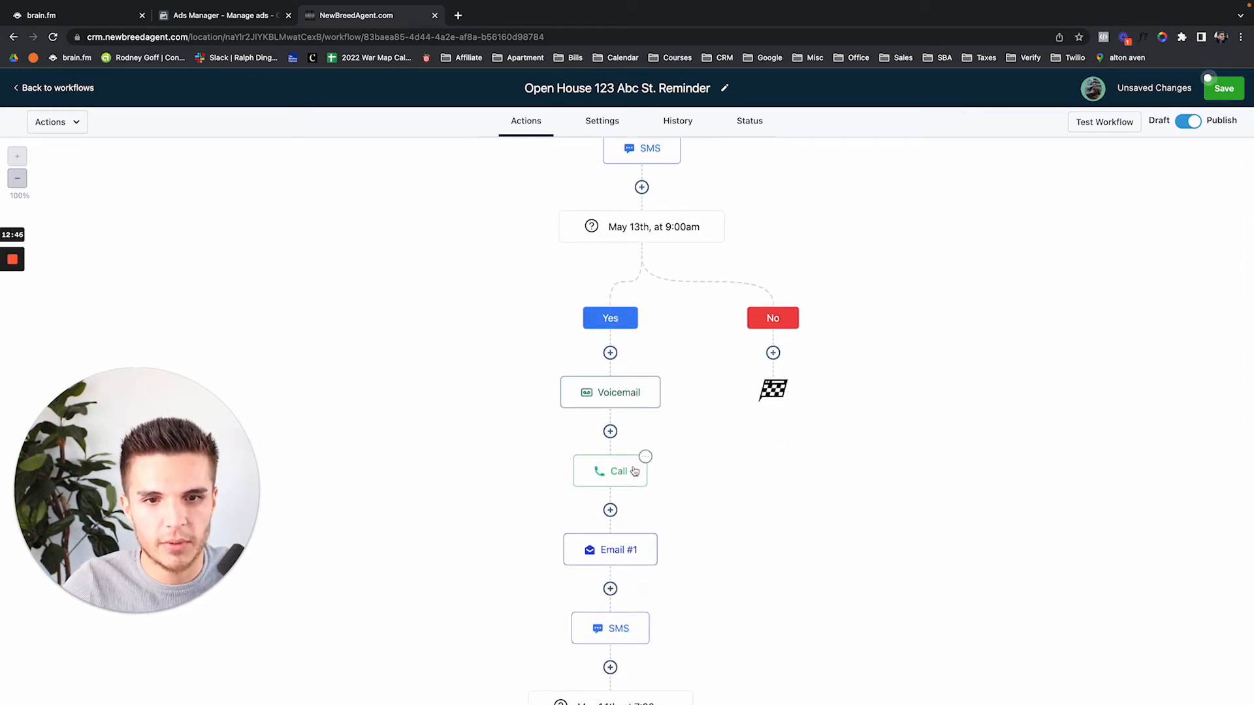
{"action": "scroll", "coordinate": [634, 470], "scroll_direction": "down", "scroll_amount": 2}
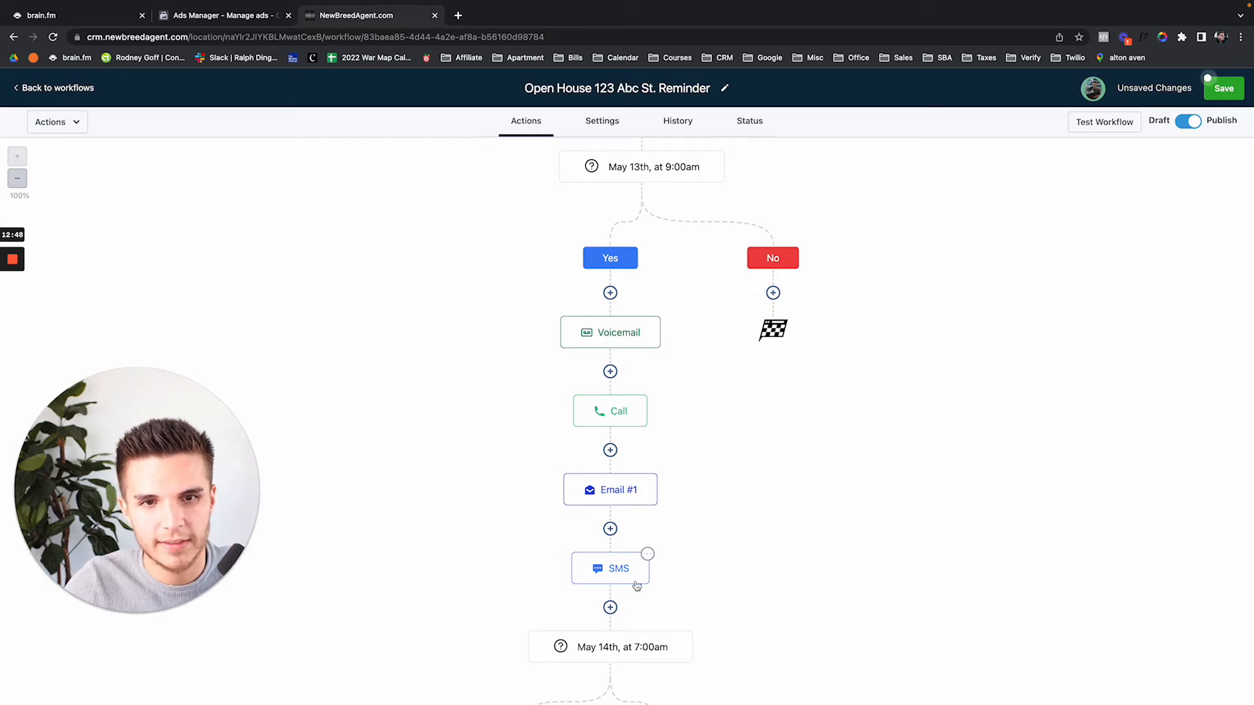
{"action": "left_click", "coordinate": [611, 373]}
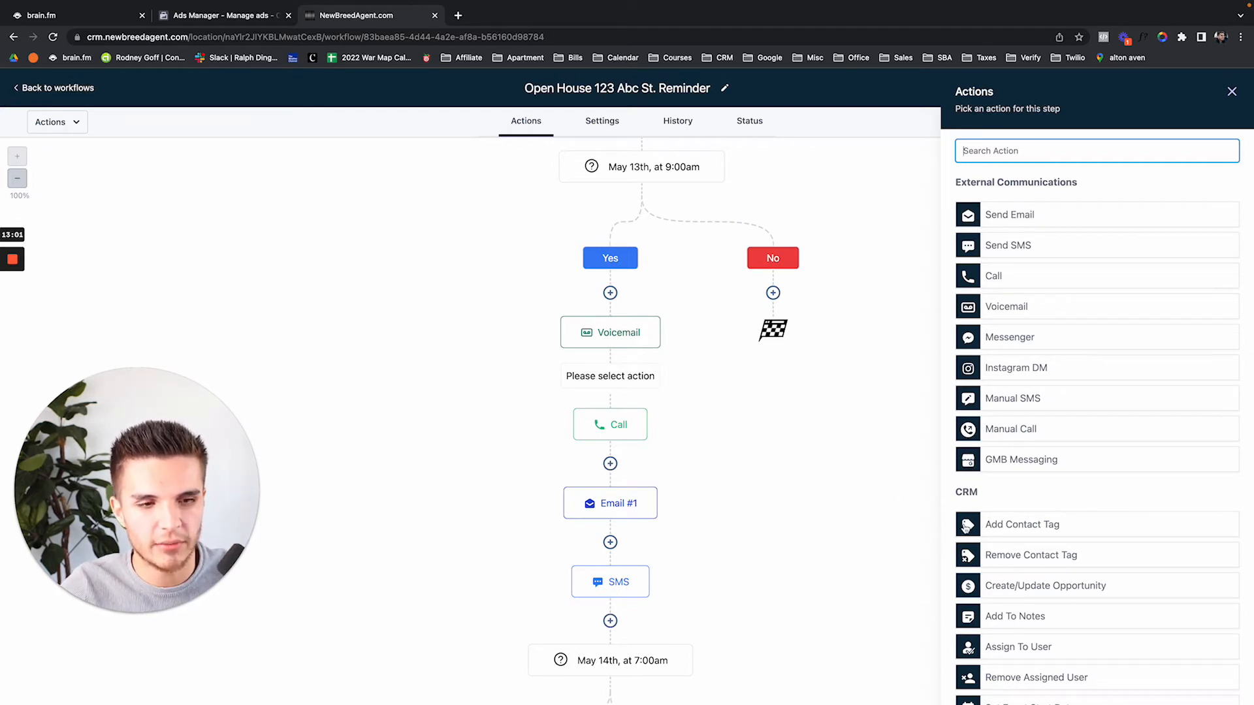
Close the action picker without choosing an action and save the workflow
{"action": "scroll", "coordinate": [965, 528], "scroll_direction": "down", "scroll_amount": 2}
{"action": "scroll", "coordinate": [965, 527], "scroll_direction": "down", "scroll_amount": 5}
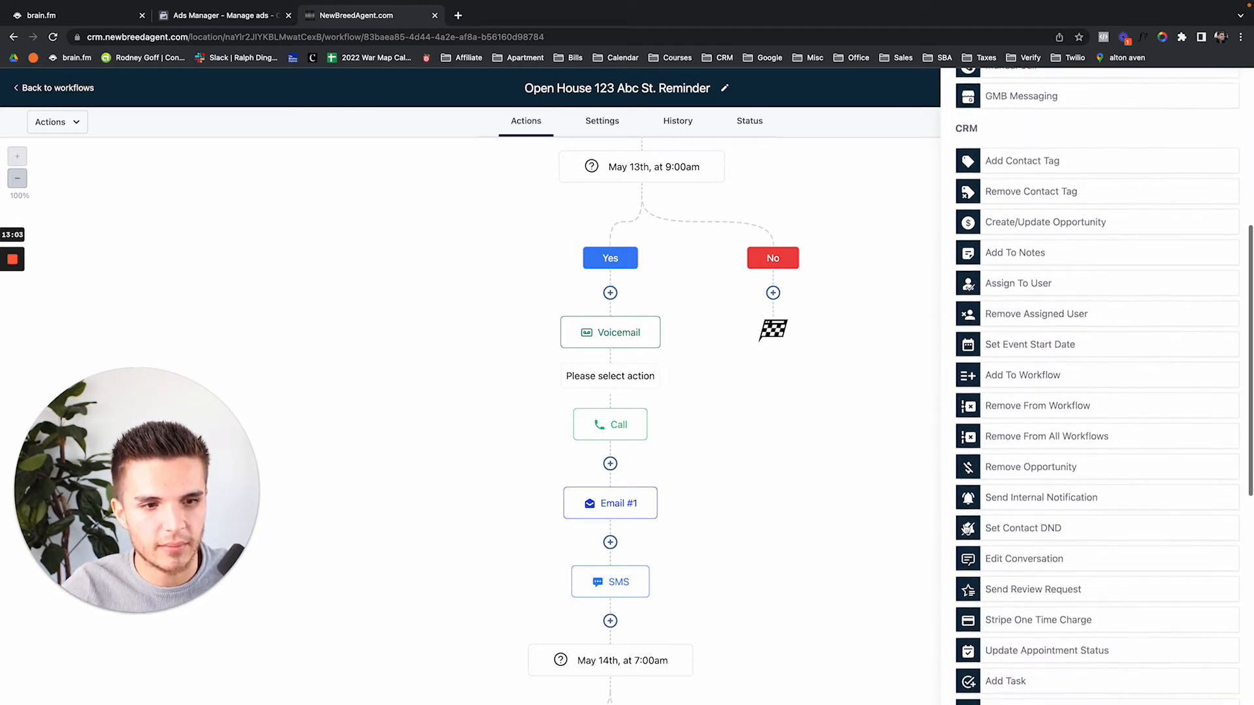
{"action": "scroll", "coordinate": [965, 528], "scroll_direction": "down", "scroll_amount": 3}
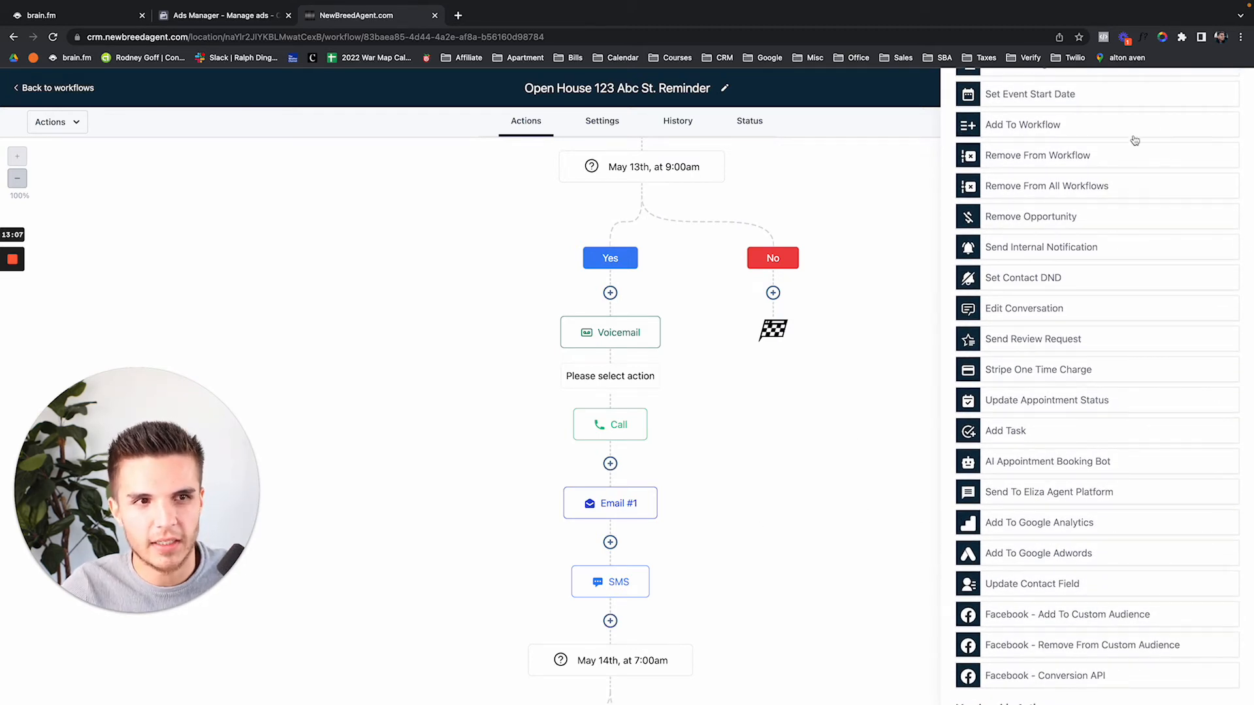
{"action": "scroll", "coordinate": [1134, 141], "scroll_direction": "up", "scroll_amount": 8}
{"action": "left_click", "coordinate": [1232, 91]}
{"action": "left_click", "coordinate": [1226, 89]}
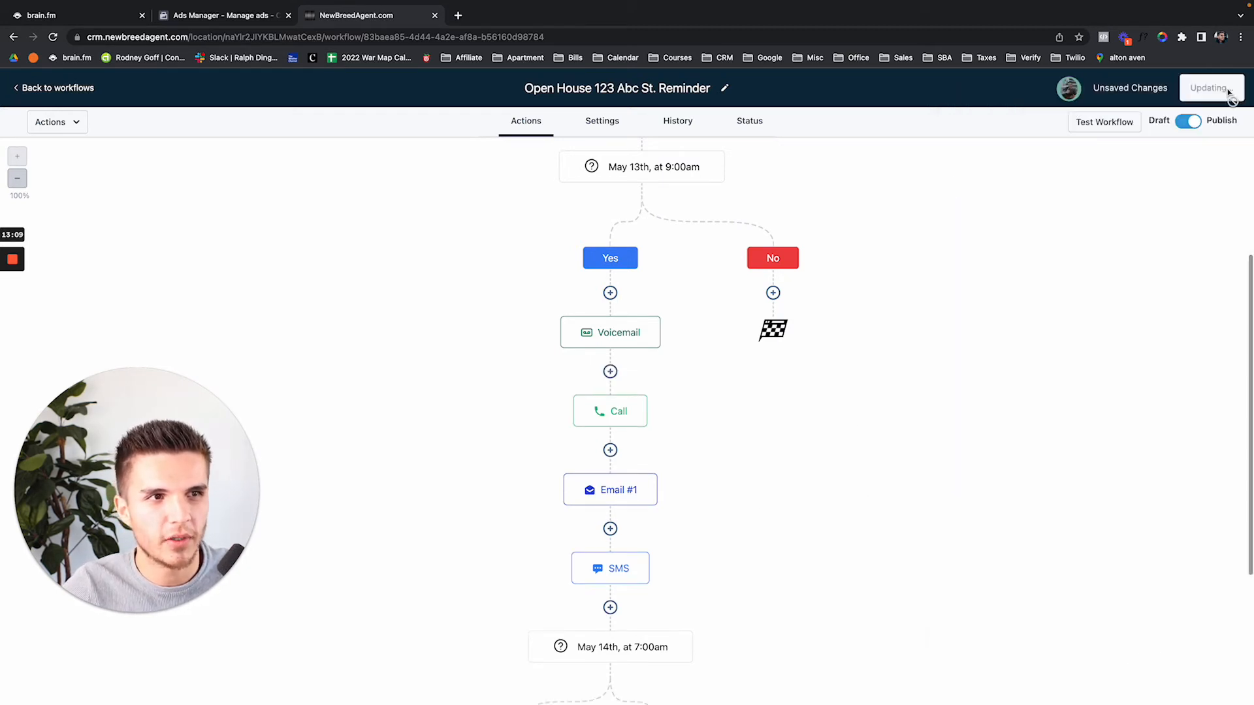
{"action": "scroll", "coordinate": [870, 264], "scroll_direction": "up", "scroll_amount": 4}
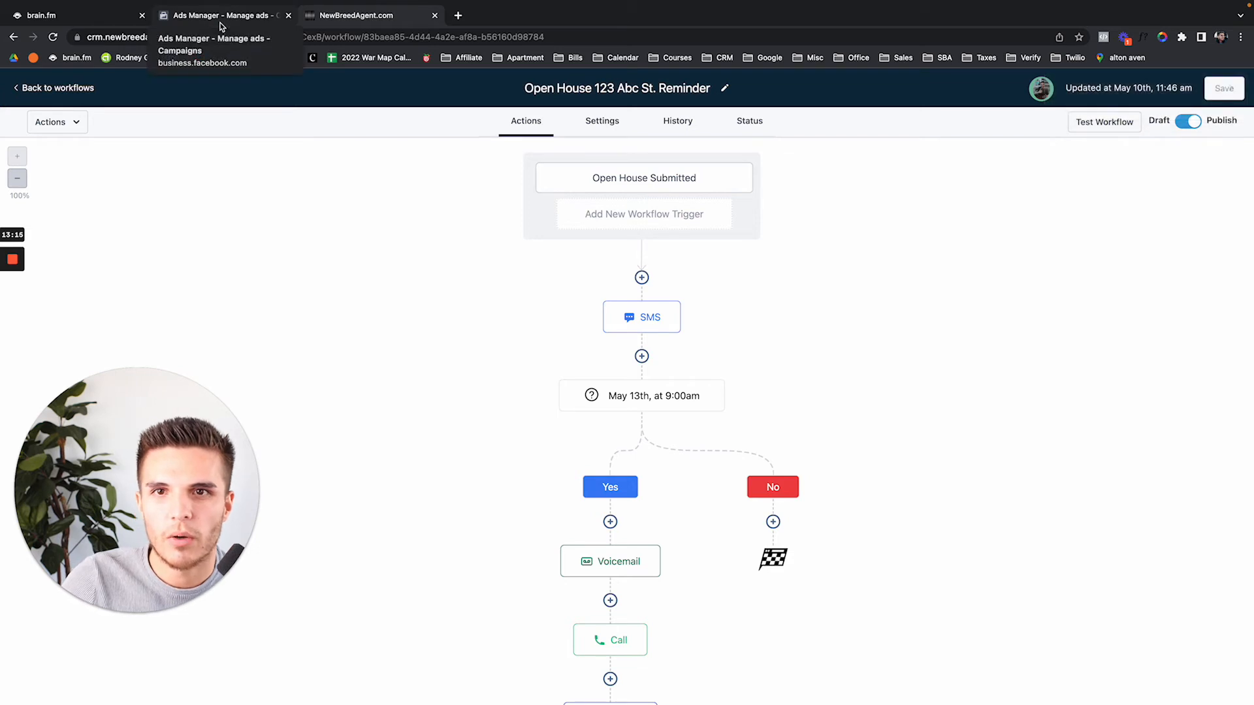
Create a new Ads Manager campaign with the Conversions objective
{"action": "left_click", "coordinate": [220, 14]}
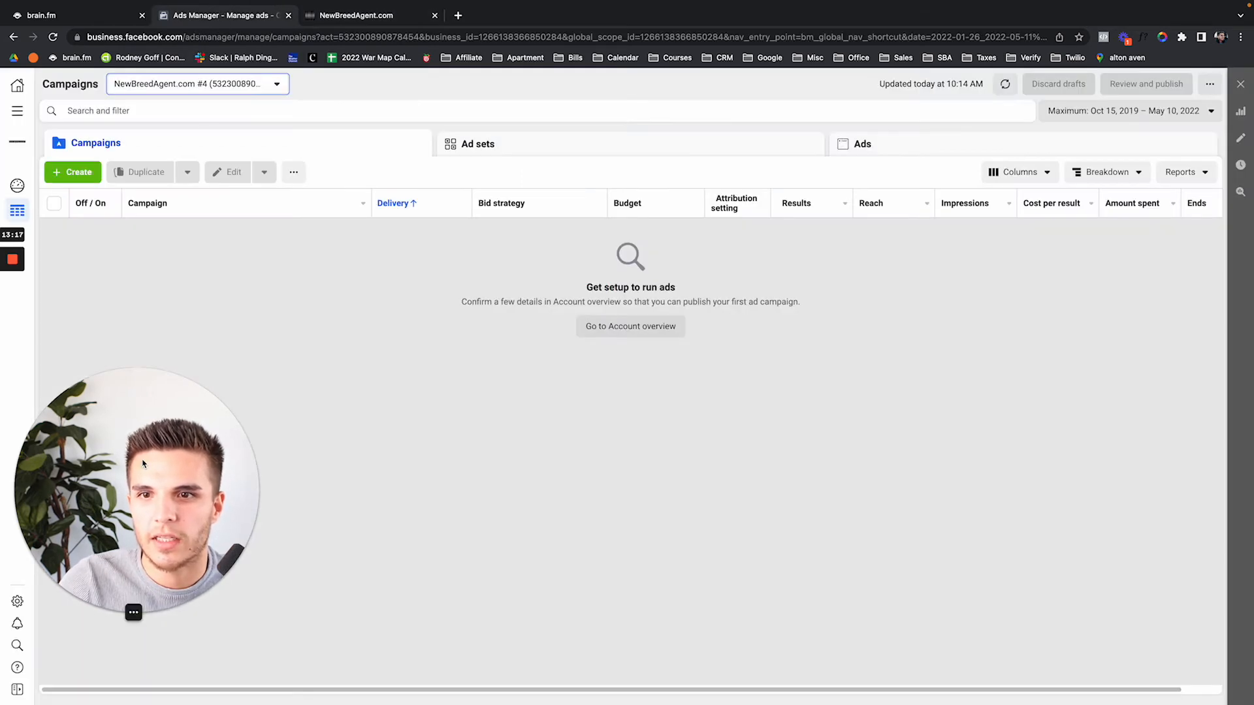
{"action": "left_click", "coordinate": [80, 171]}
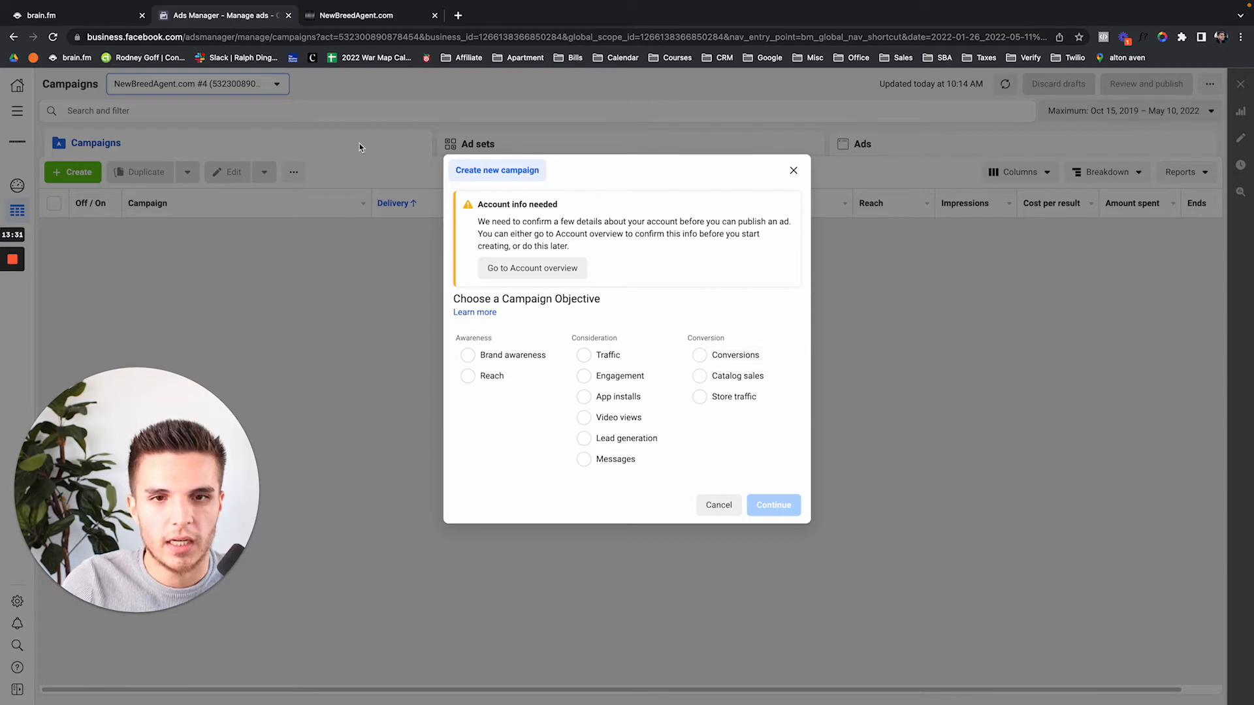
{"action": "left_click", "coordinate": [362, 17]}
{"action": "left_click", "coordinate": [256, 19]}
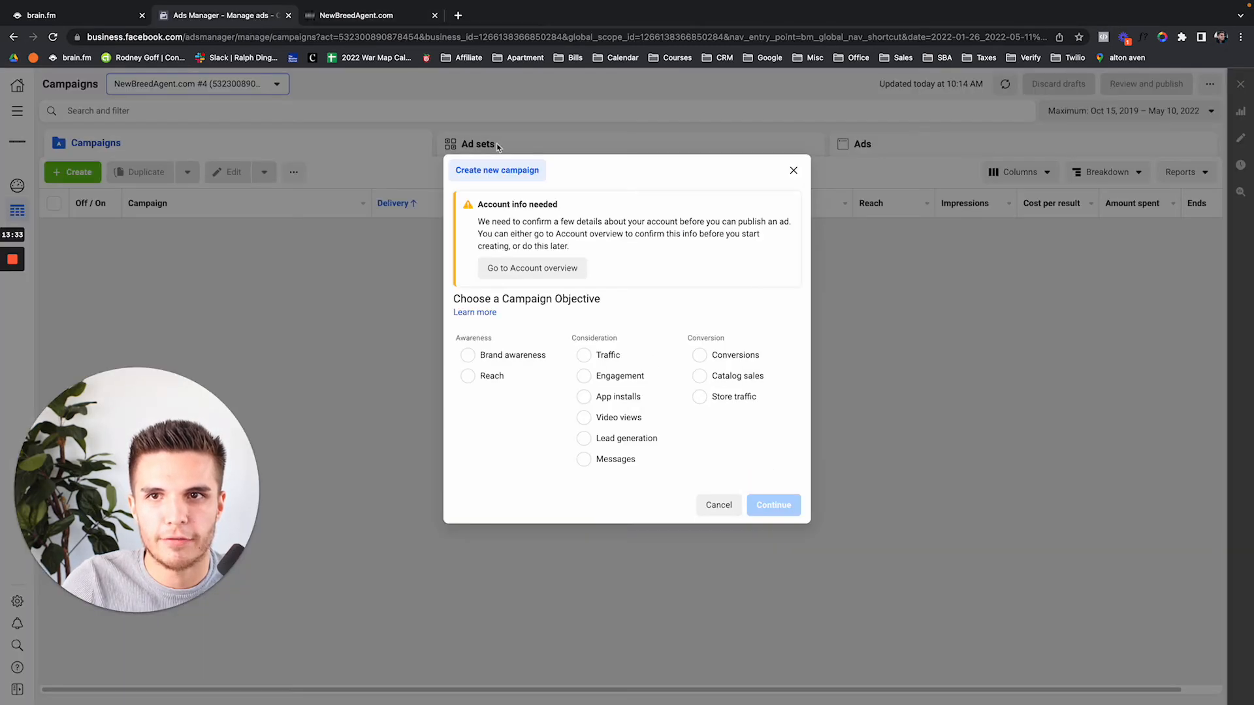
{"action": "left_click", "coordinate": [718, 355]}
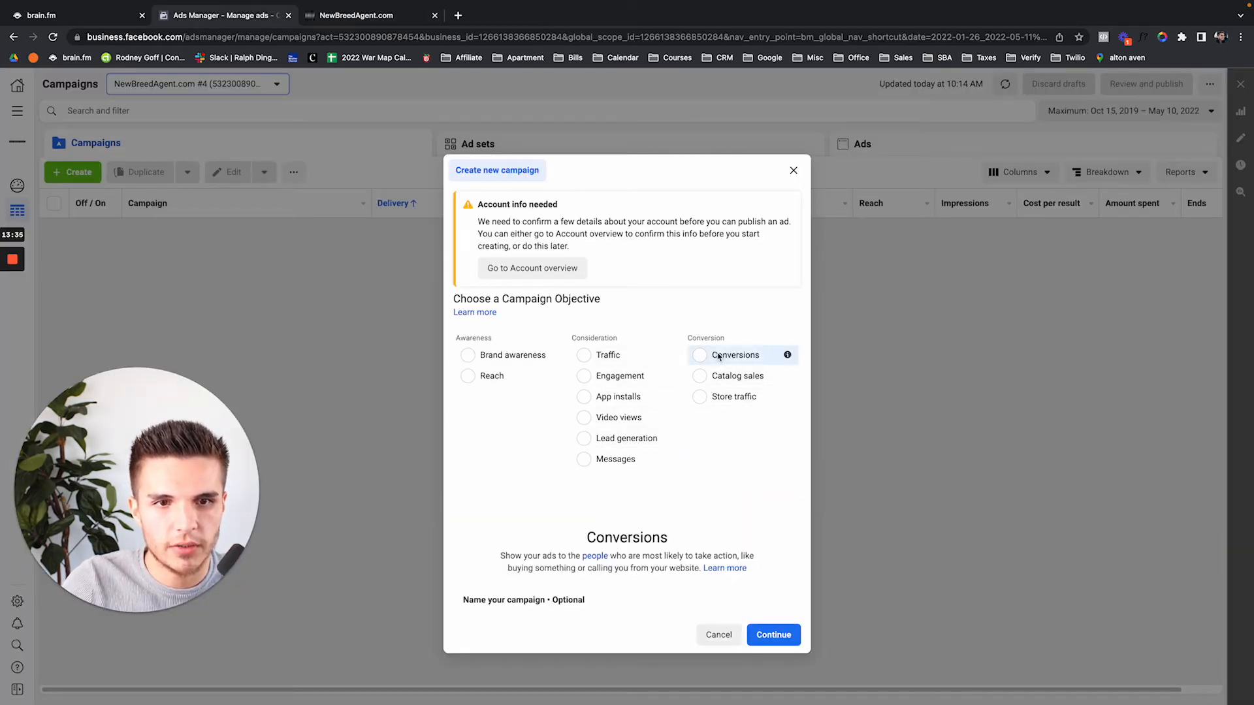
Begin entering the campaign name 'Cold Traffic: Conversions'
{"action": "left_click", "coordinate": [591, 555]}
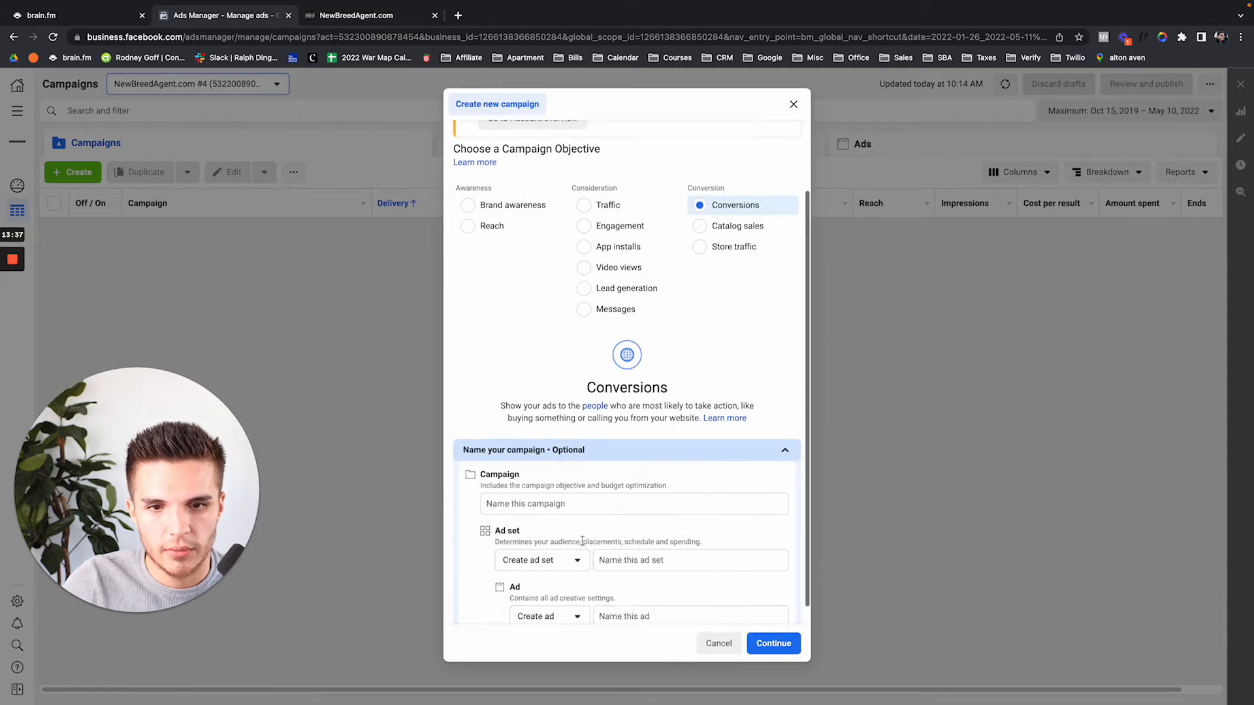
{"action": "left_click", "coordinate": [575, 503]}
{"action": "type", "text": "Cold Traffic: Conversions"}
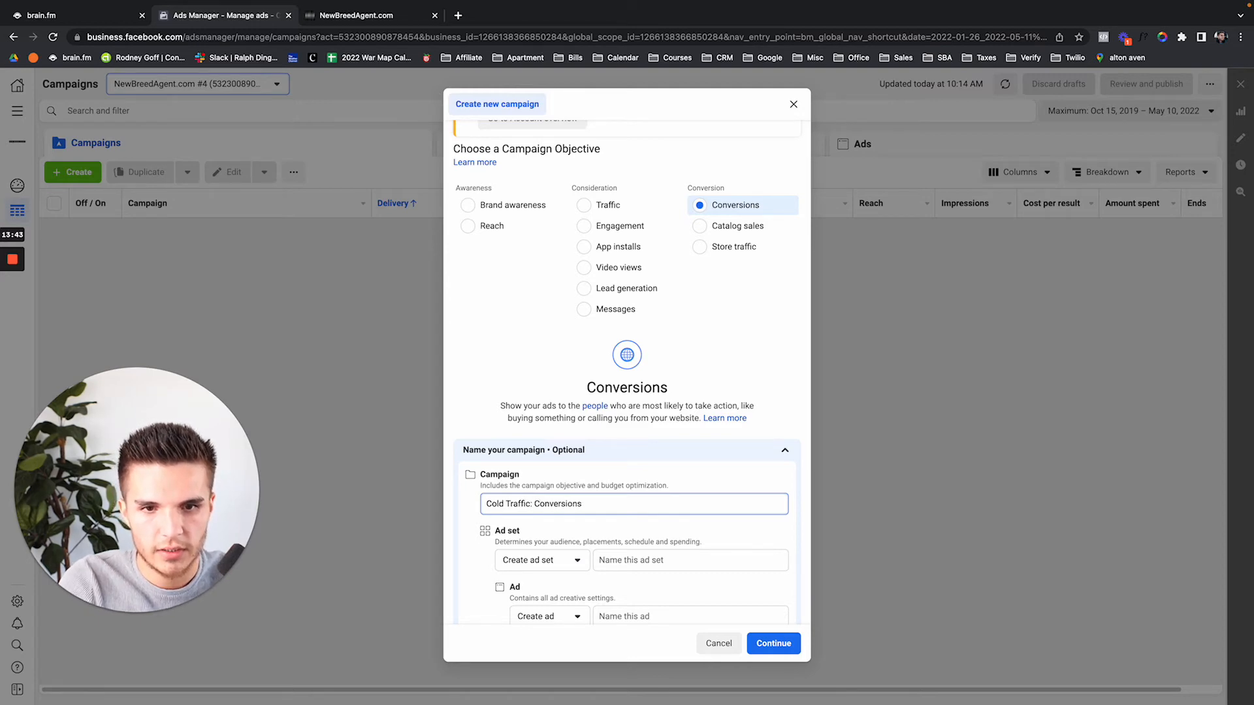
{"action": "key", "text": "ctrl+t"}
Open the 'Facebook Ad Creation Setup Blueprint: Lead Form Investor' doc and select step 8's ad set template
{"action": "type", "text": "2am"}
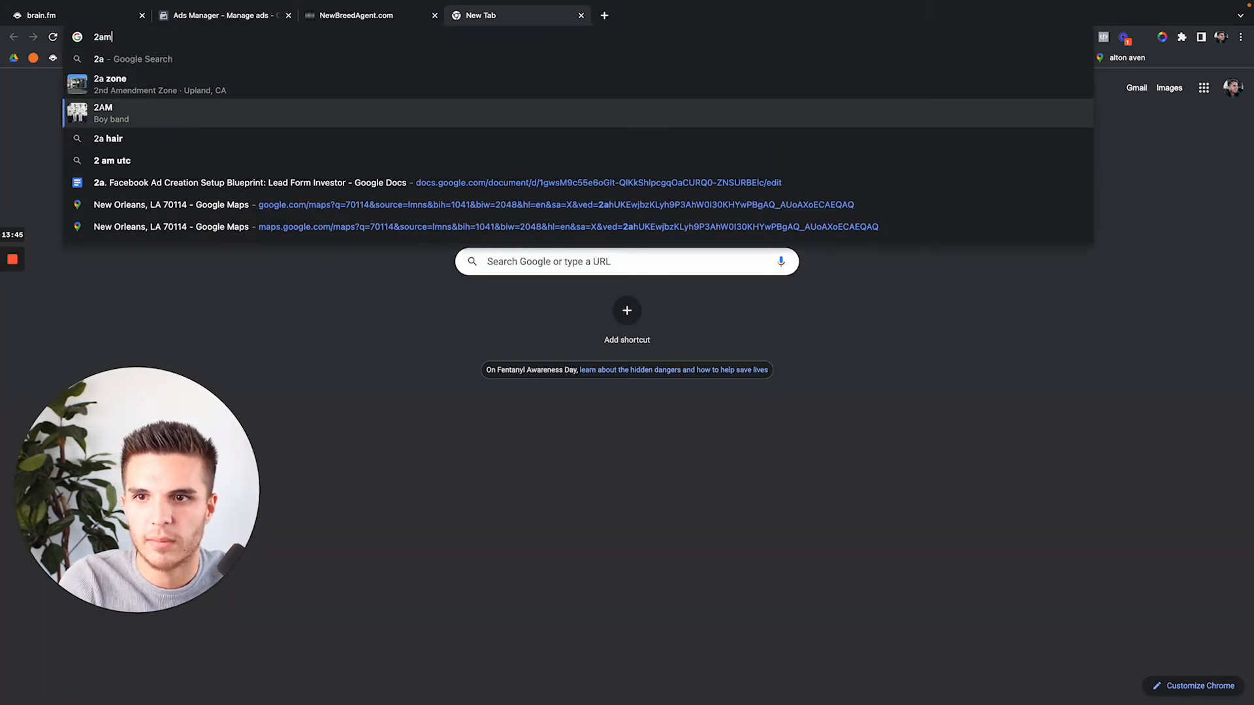
{"action": "key", "text": "Down"}
{"action": "key", "text": "Down"}
{"action": "key", "text": "Down"}
{"action": "key", "text": "Return"}
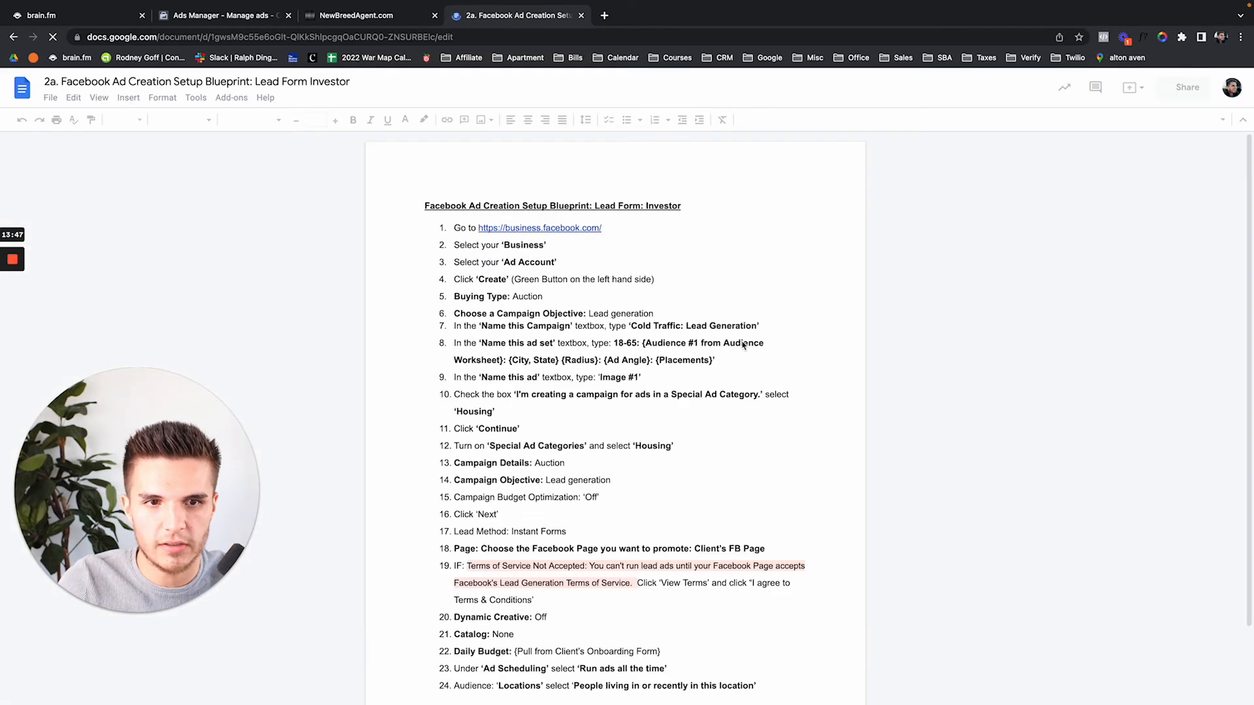
{"action": "left_click_drag", "start_coordinate": [714, 360], "coordinate": [621, 346]}
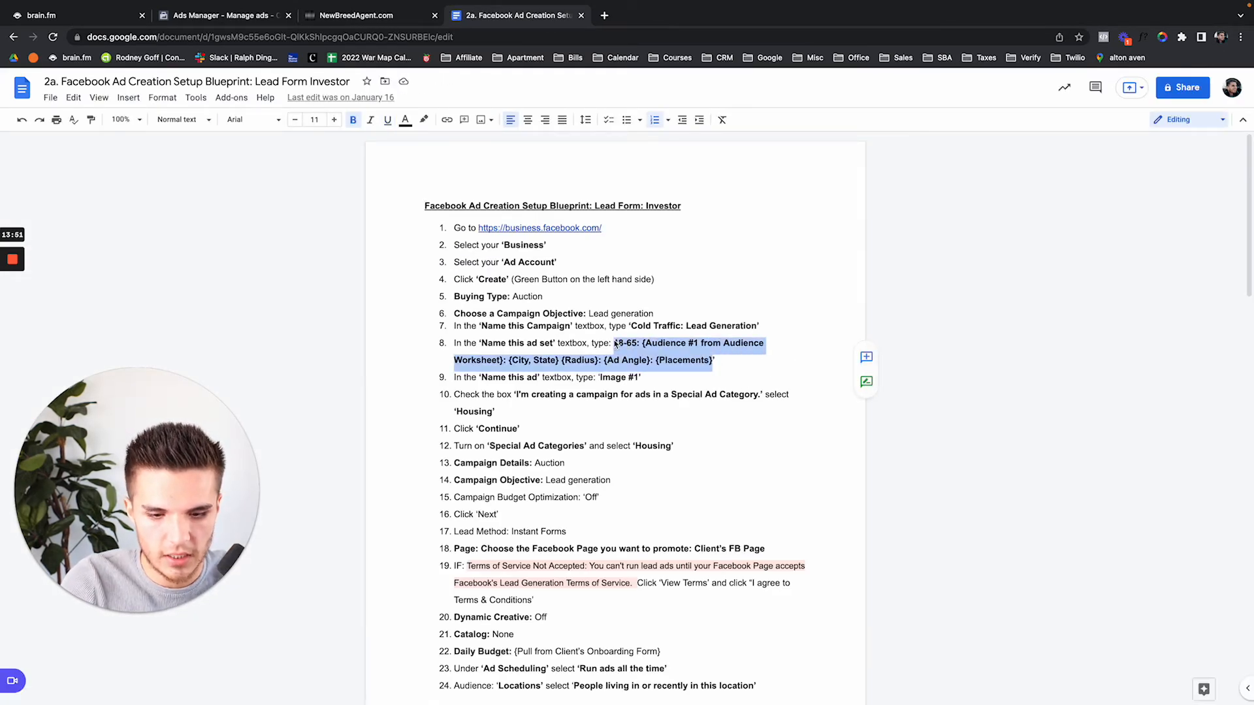
{"action": "left_click", "coordinate": [175, 16]}
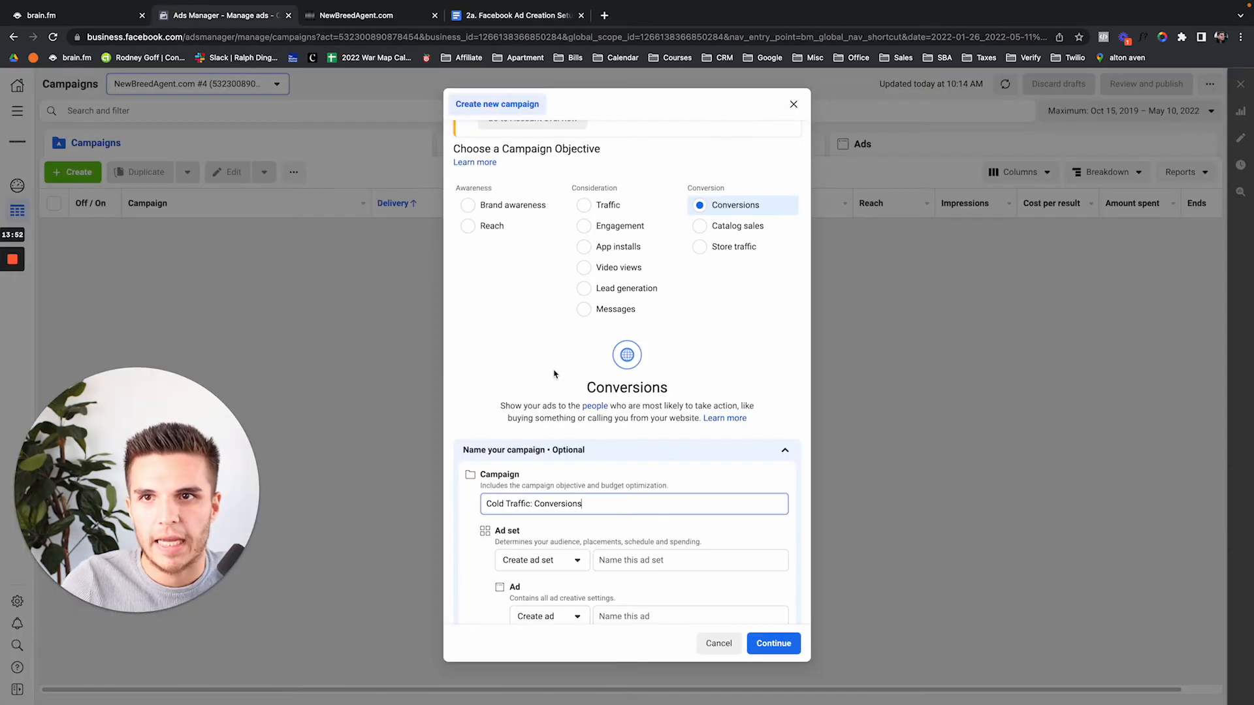
Name the ad set from the pasted naming template and the ad 'Image #1', creating the drafts
{"action": "left_click", "coordinate": [652, 567]}
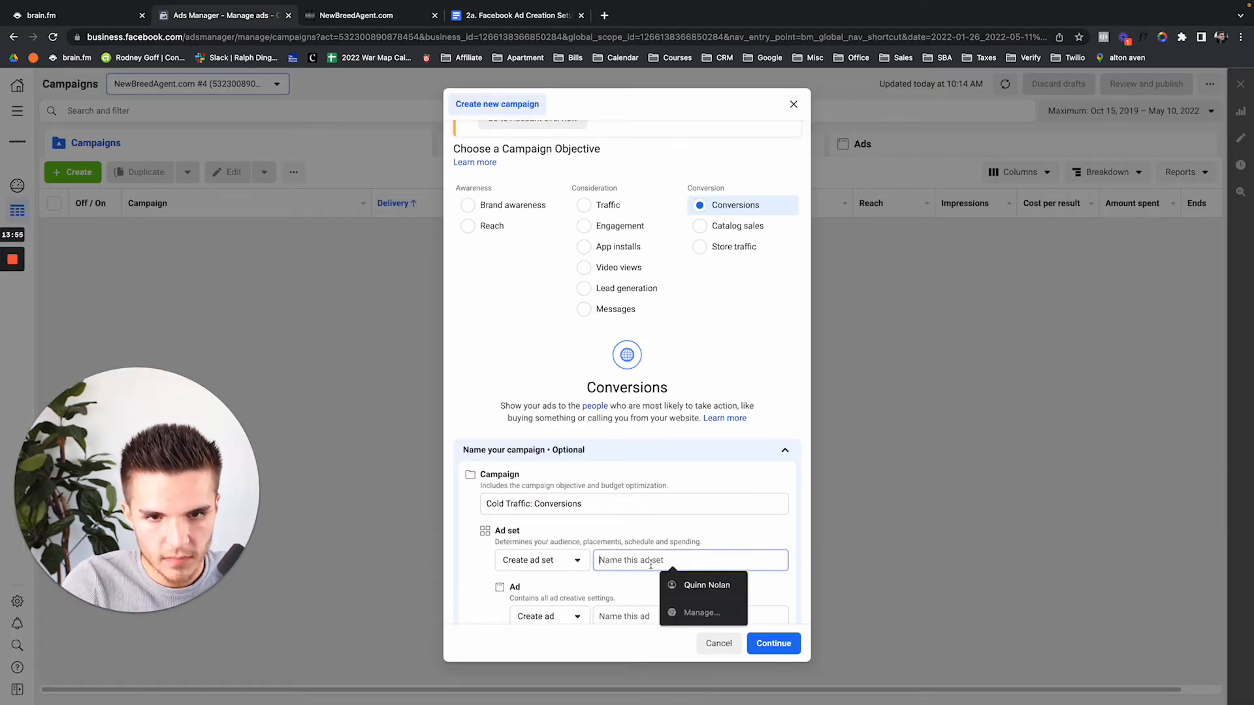
{"action": "key", "text": "super+v"}
{"action": "scroll", "coordinate": [651, 565], "scroll_direction": "down", "scroll_amount": 1}
{"action": "left_click", "coordinate": [650, 593]}
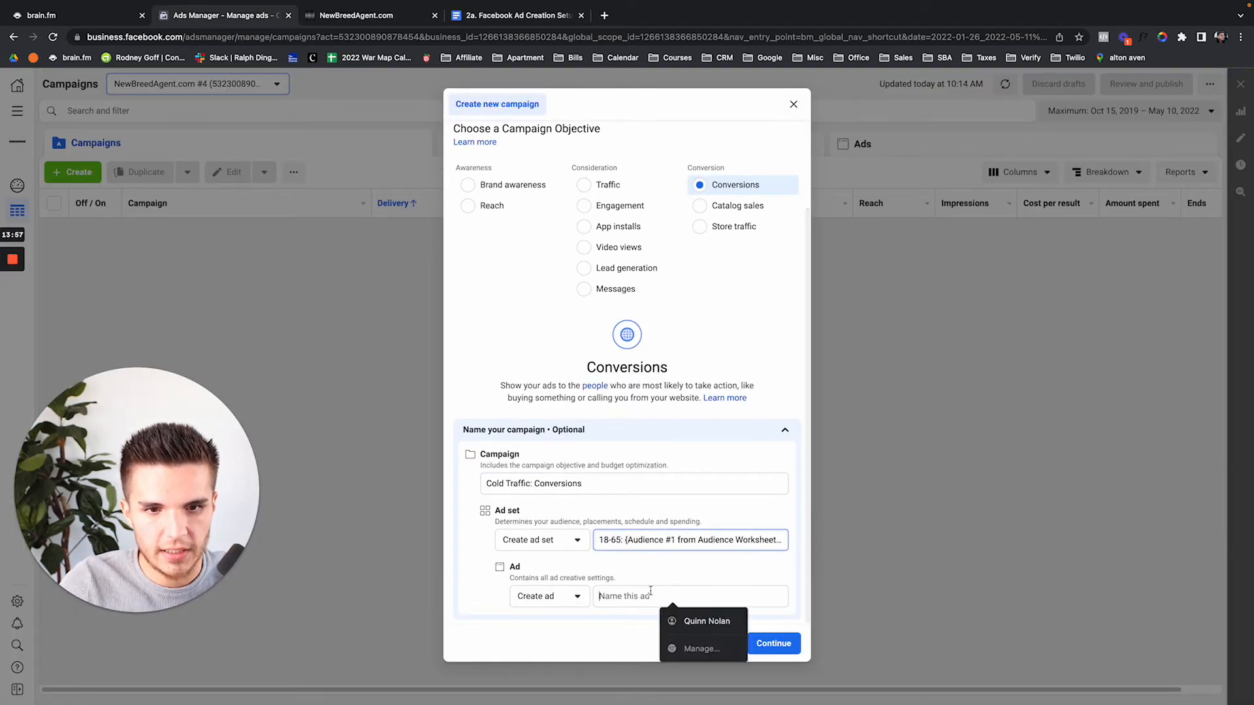
{"action": "type", "text": "Image #"}
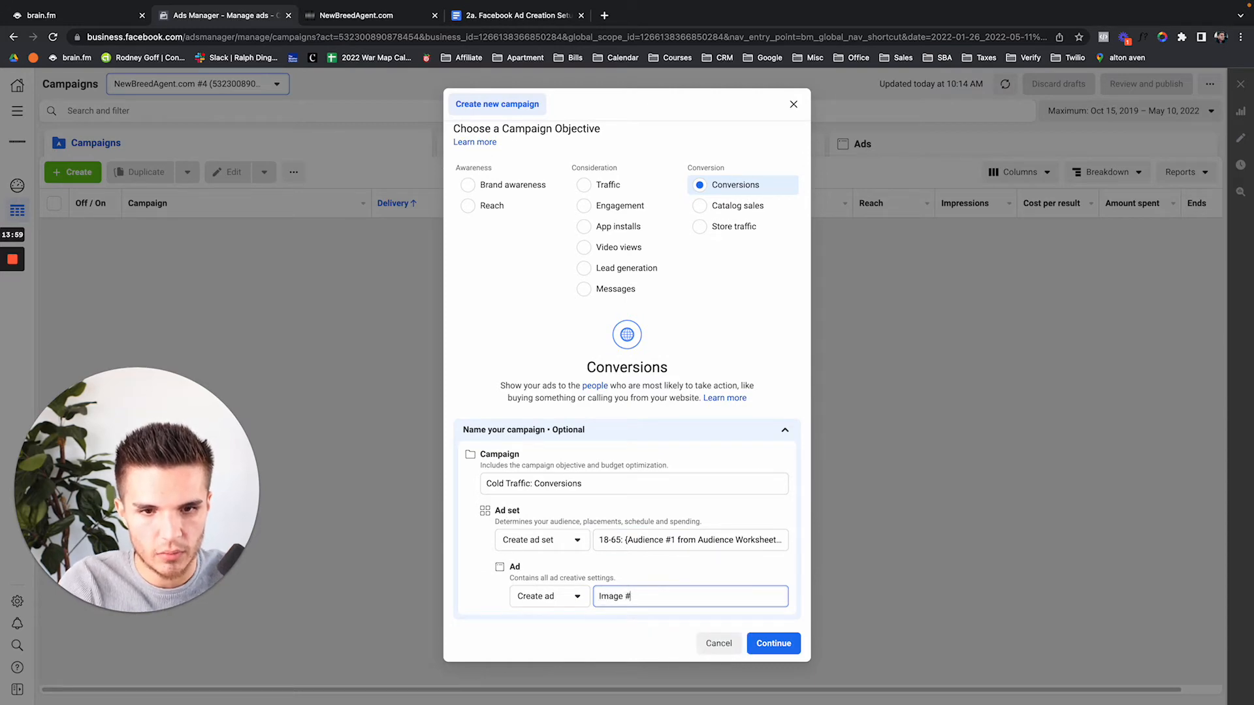
{"action": "type", "text": "1"}
{"action": "left_click", "coordinate": [773, 643]}
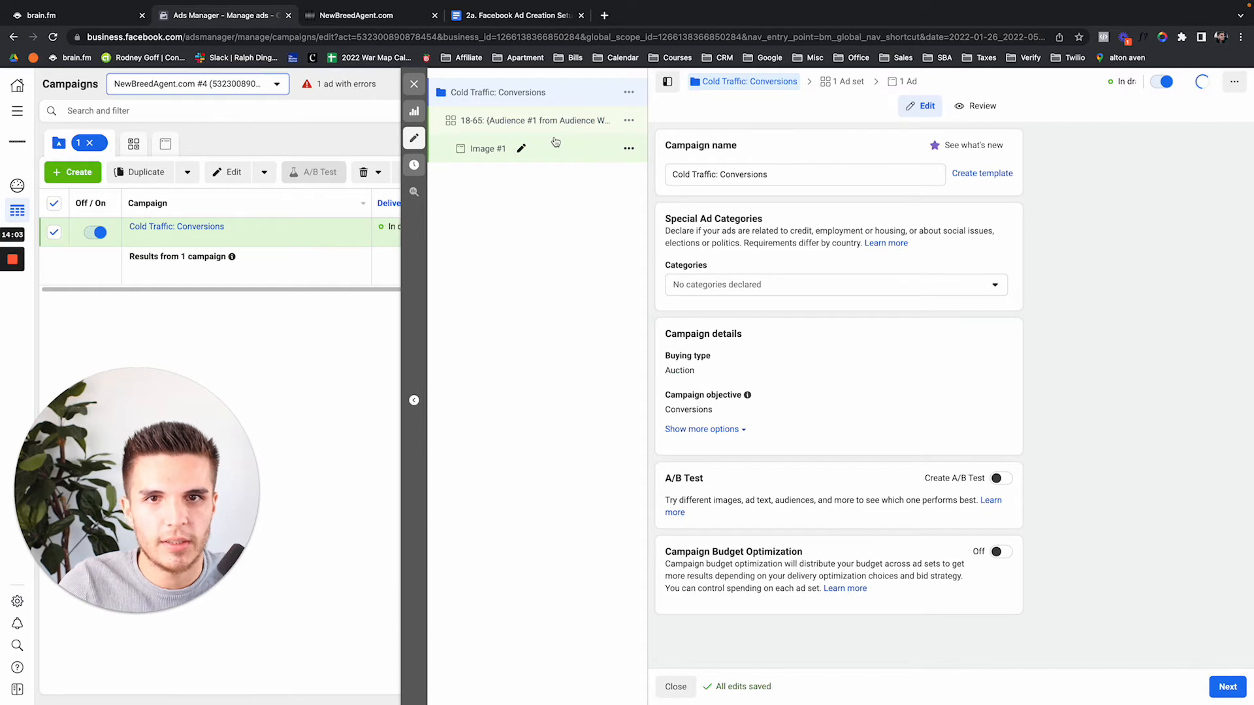
Declare Housing as the special ad category and open the ad set's settings
{"action": "left_click", "coordinate": [773, 286]}
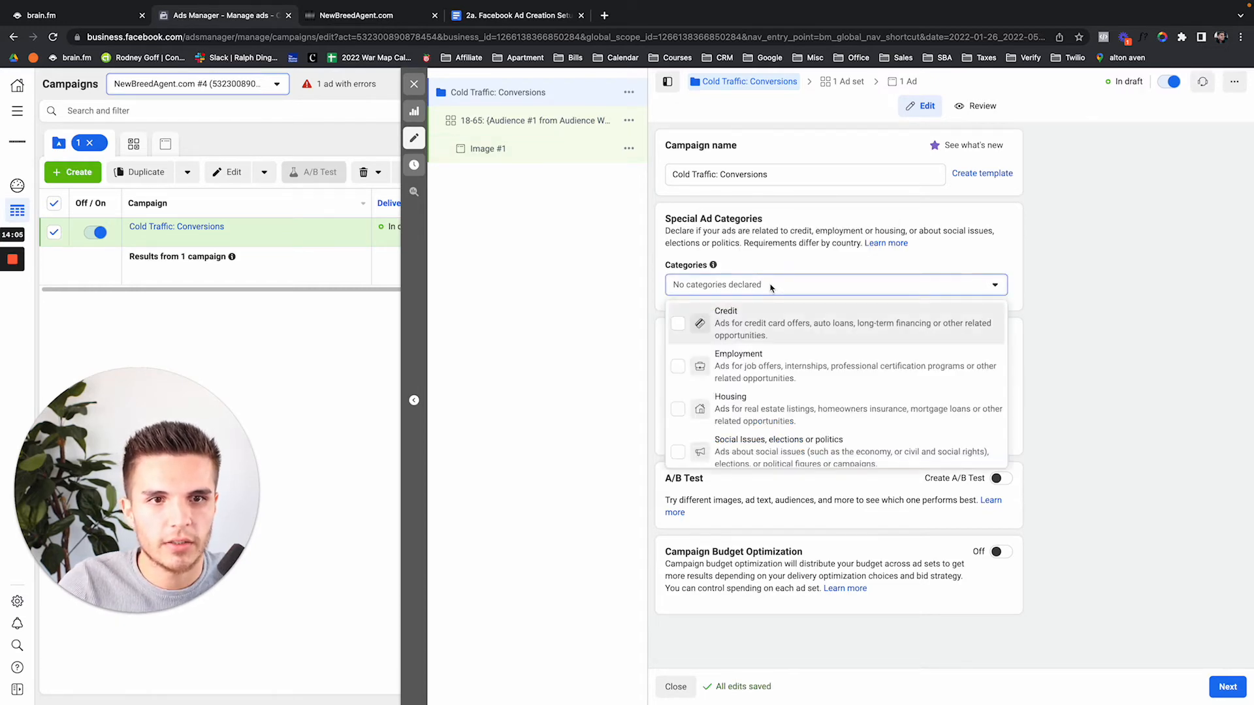
{"action": "left_click", "coordinate": [779, 403]}
{"action": "left_click", "coordinate": [787, 259]}
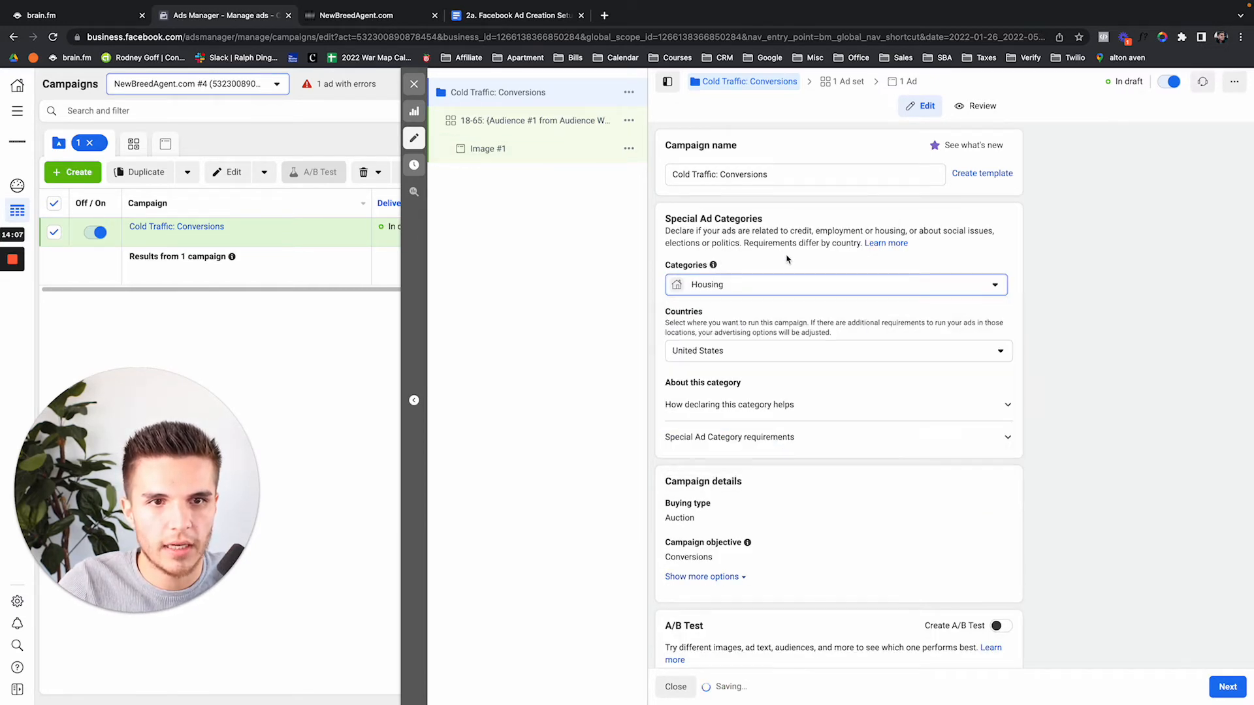
{"action": "scroll", "coordinate": [787, 259], "scroll_direction": "down", "scroll_amount": 2}
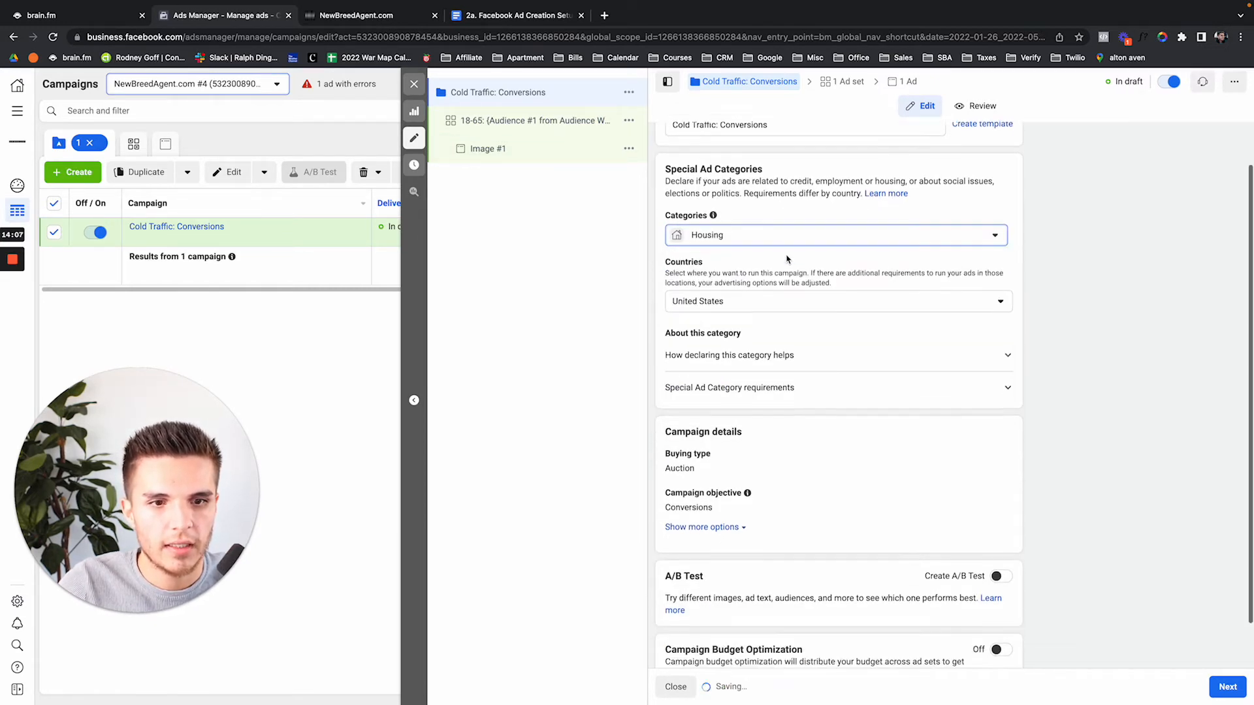
{"action": "left_click", "coordinate": [519, 122]}
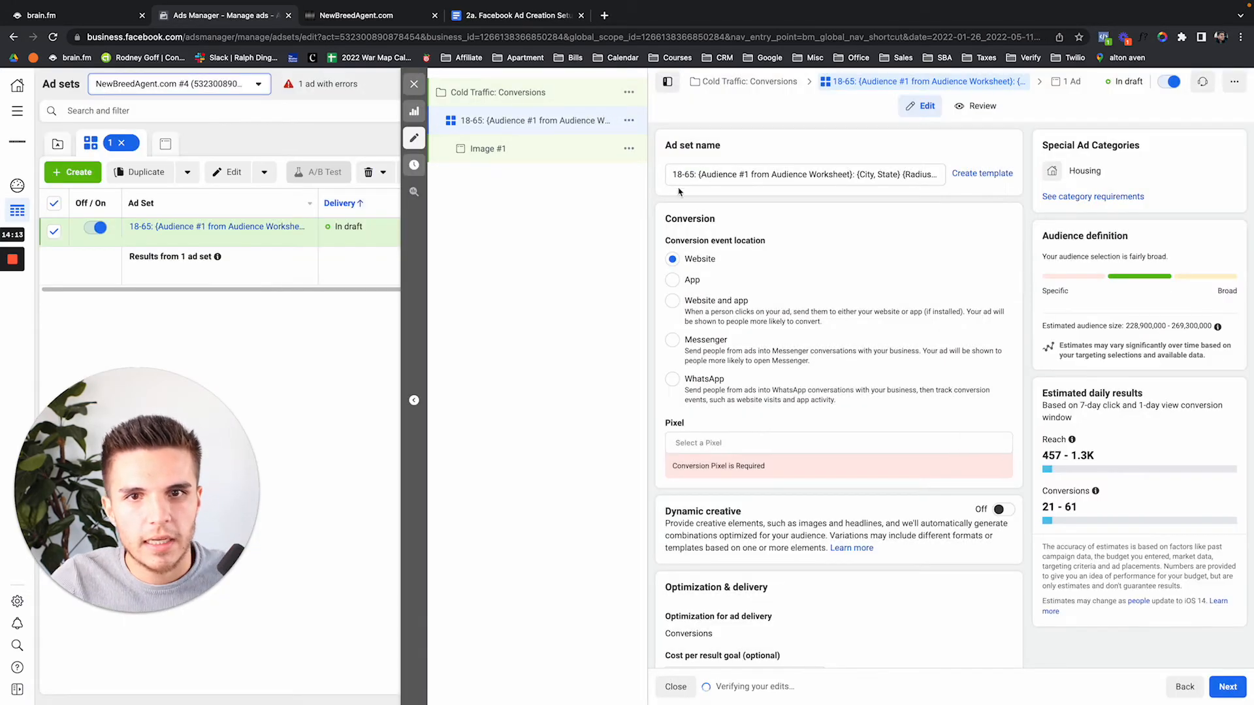
Track conversions with NewBreedAgent.com Pixel #1 and set the conversion event to Lead
{"action": "left_click", "coordinate": [720, 439]}
{"action": "left_click", "coordinate": [726, 473]}
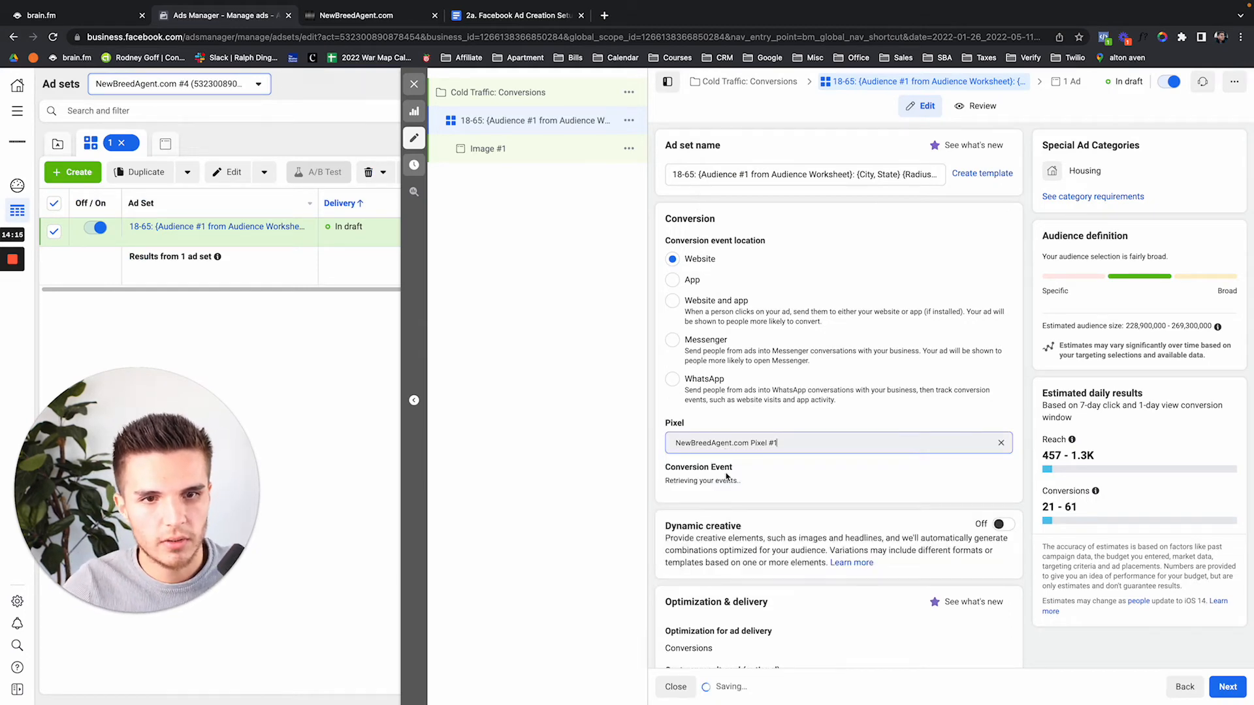
{"action": "left_click", "coordinate": [739, 484]}
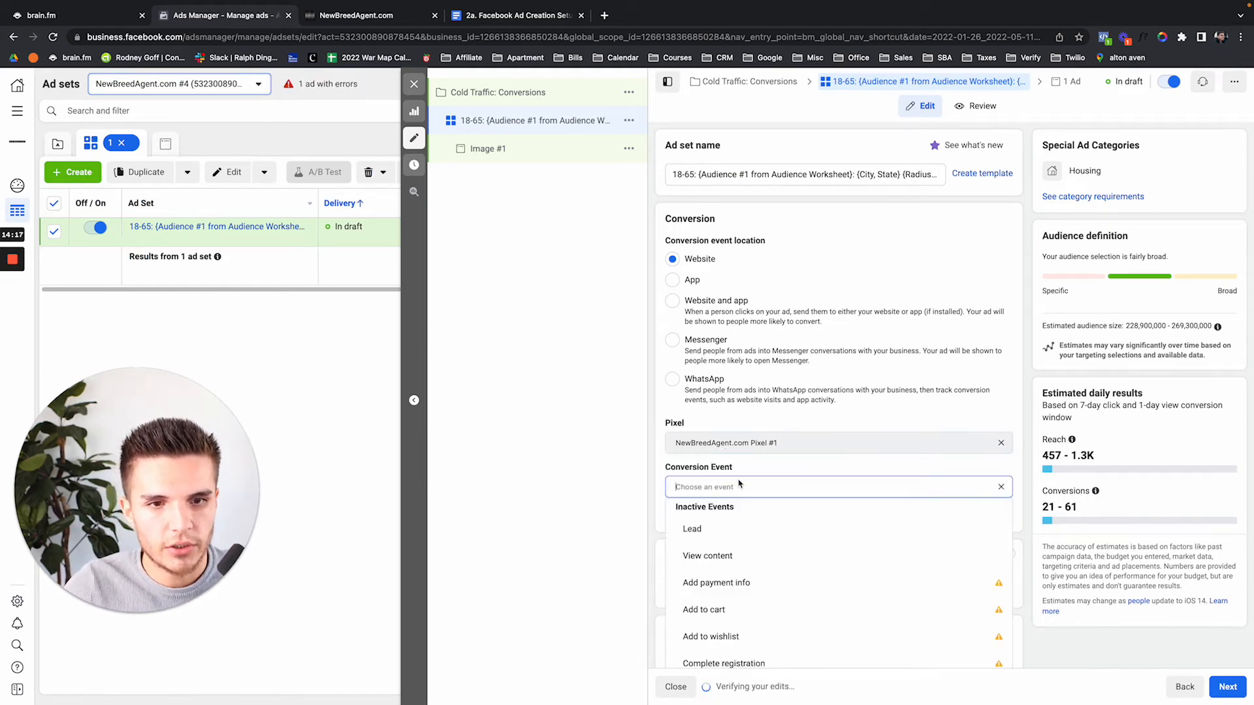
{"action": "type", "text": "lead"}
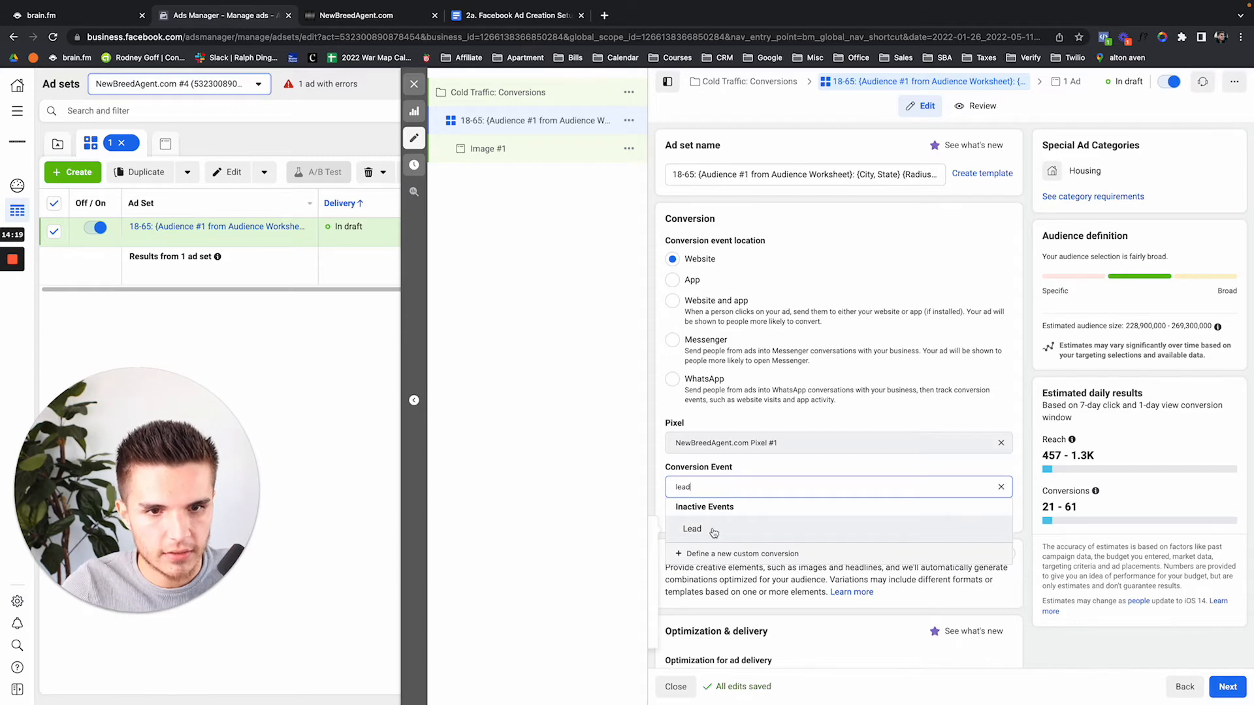
{"action": "left_click", "coordinate": [713, 529]}
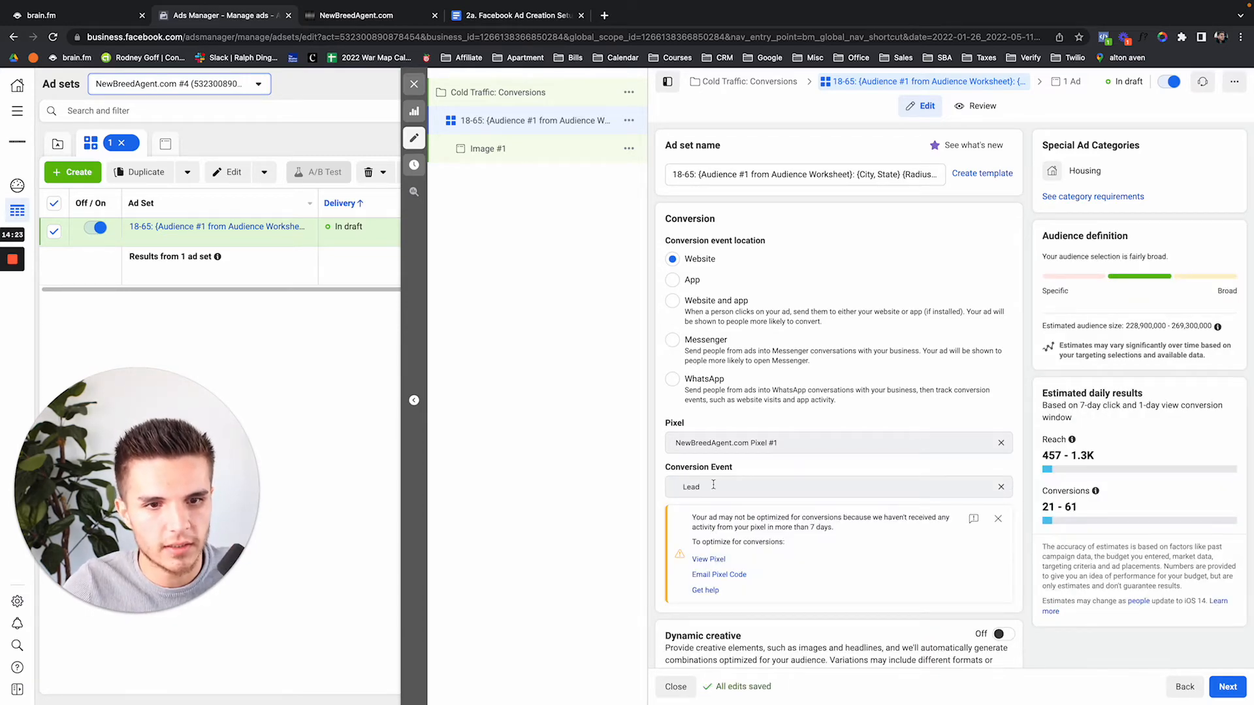
Keep the budget type as daily and set the daily budget to $10
{"action": "scroll", "coordinate": [713, 485], "scroll_direction": "down", "scroll_amount": 2}
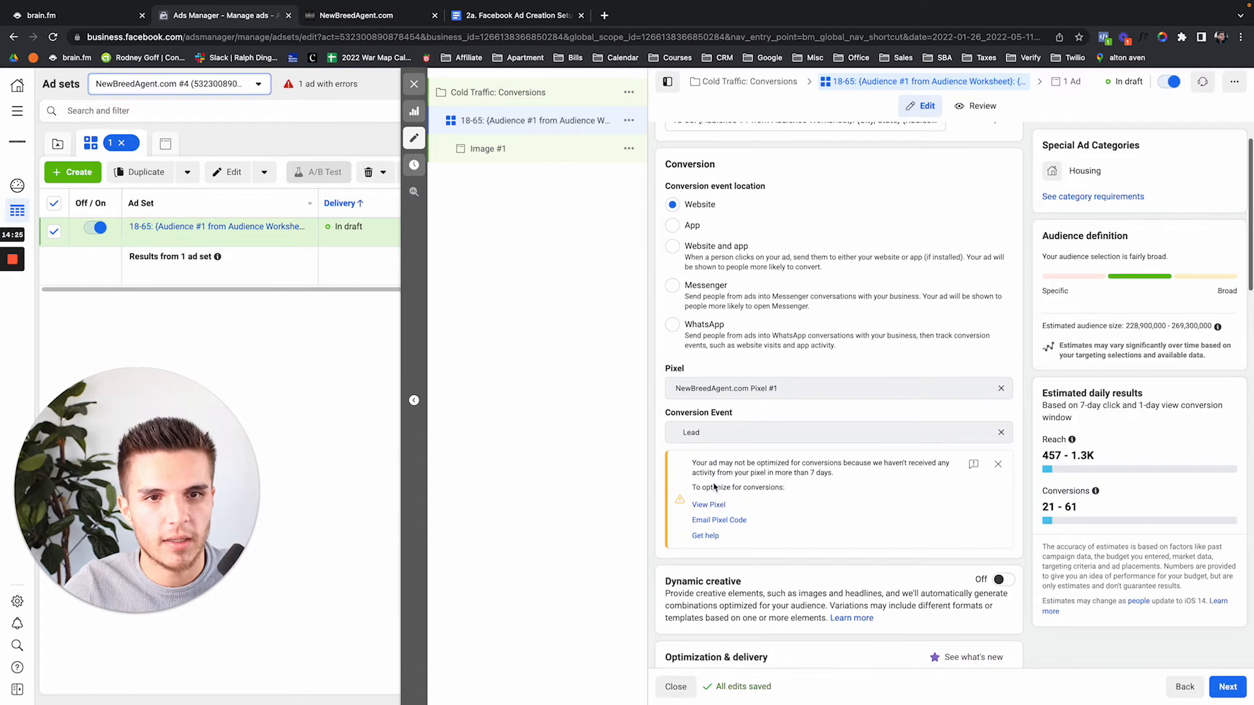
{"action": "scroll", "coordinate": [714, 486], "scroll_direction": "down", "scroll_amount": 1}
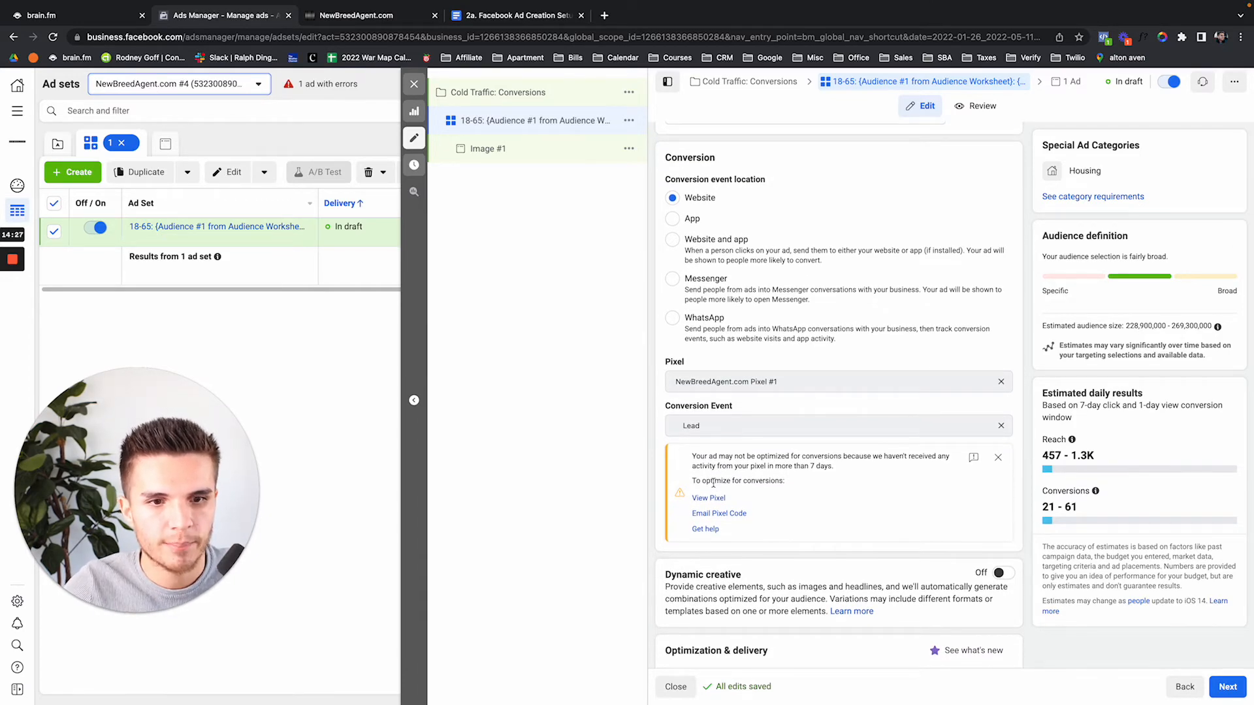
{"action": "scroll", "coordinate": [714, 484], "scroll_direction": "down", "scroll_amount": 1}
{"action": "scroll", "coordinate": [715, 486], "scroll_direction": "up", "scroll_amount": 3}
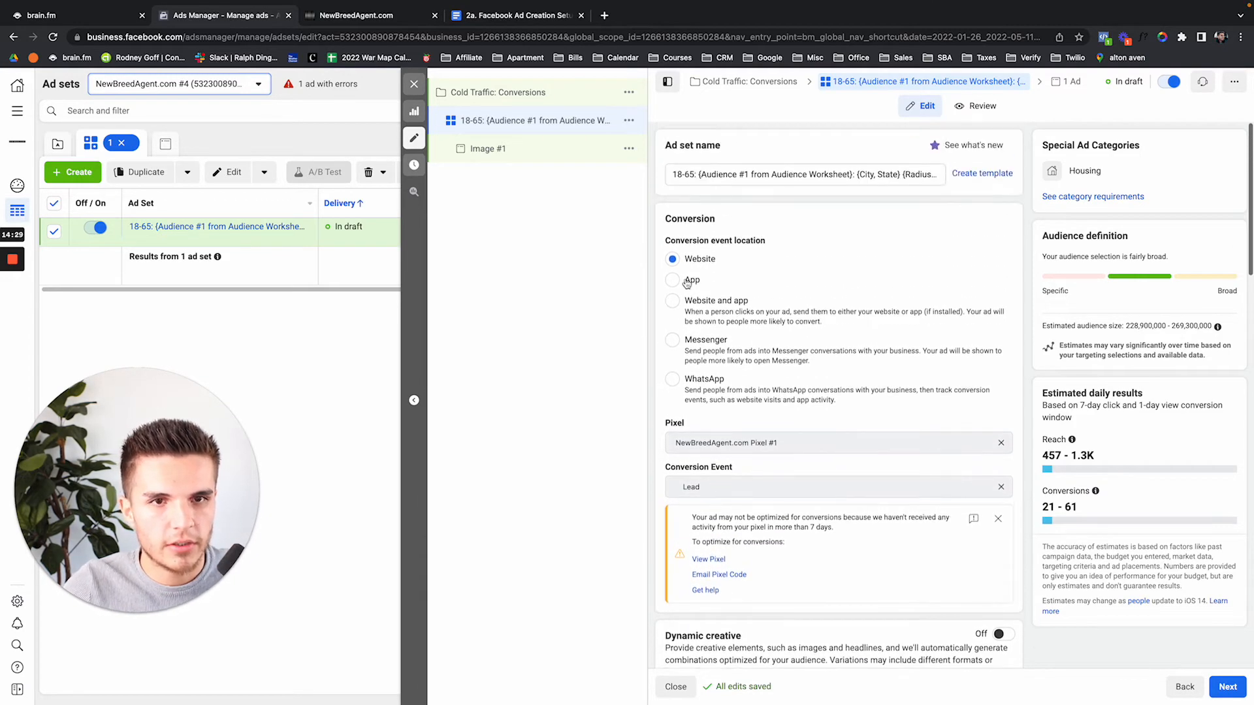
{"action": "scroll", "coordinate": [715, 283], "scroll_direction": "down", "scroll_amount": 10}
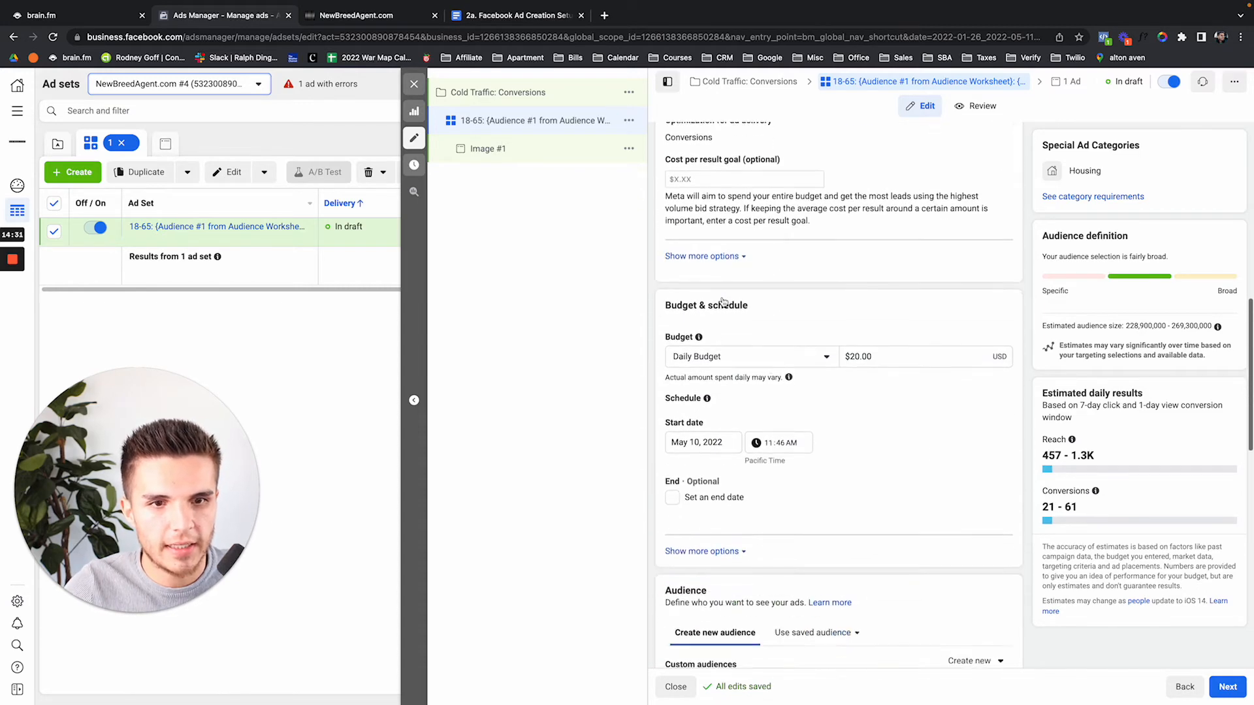
{"action": "left_click", "coordinate": [823, 336]}
{"action": "left_click", "coordinate": [810, 370]}
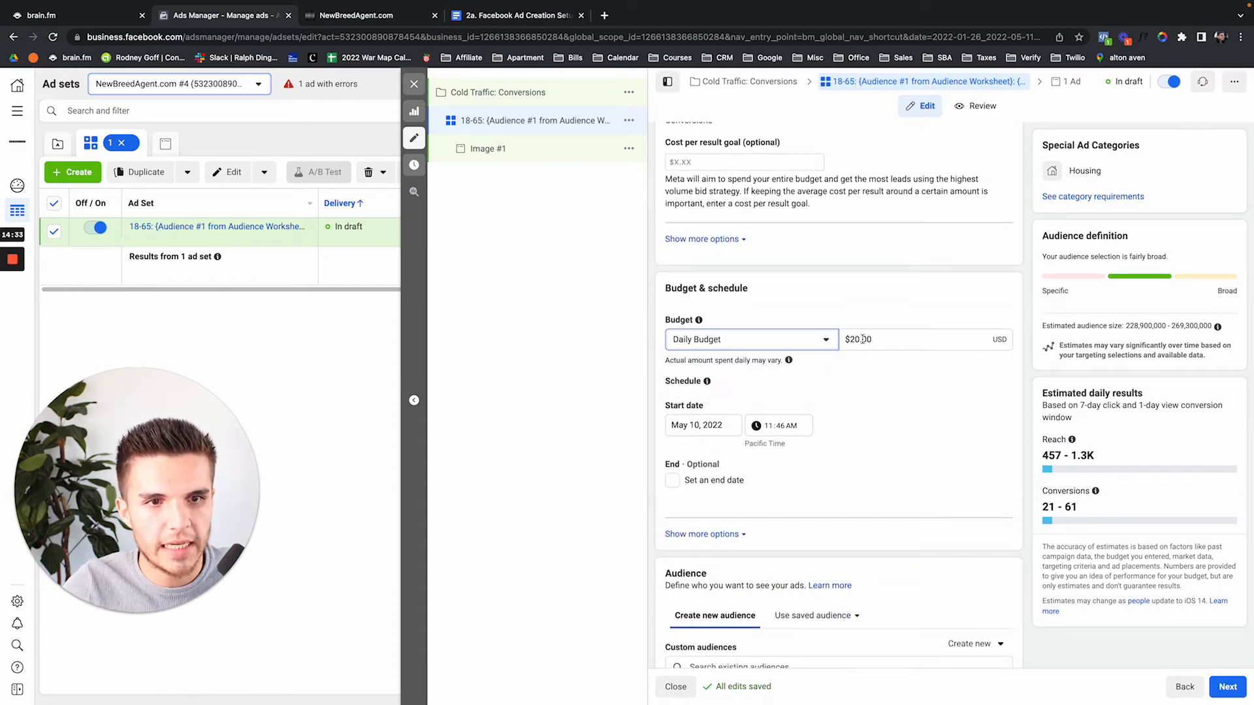
{"action": "left_click", "coordinate": [852, 339]}
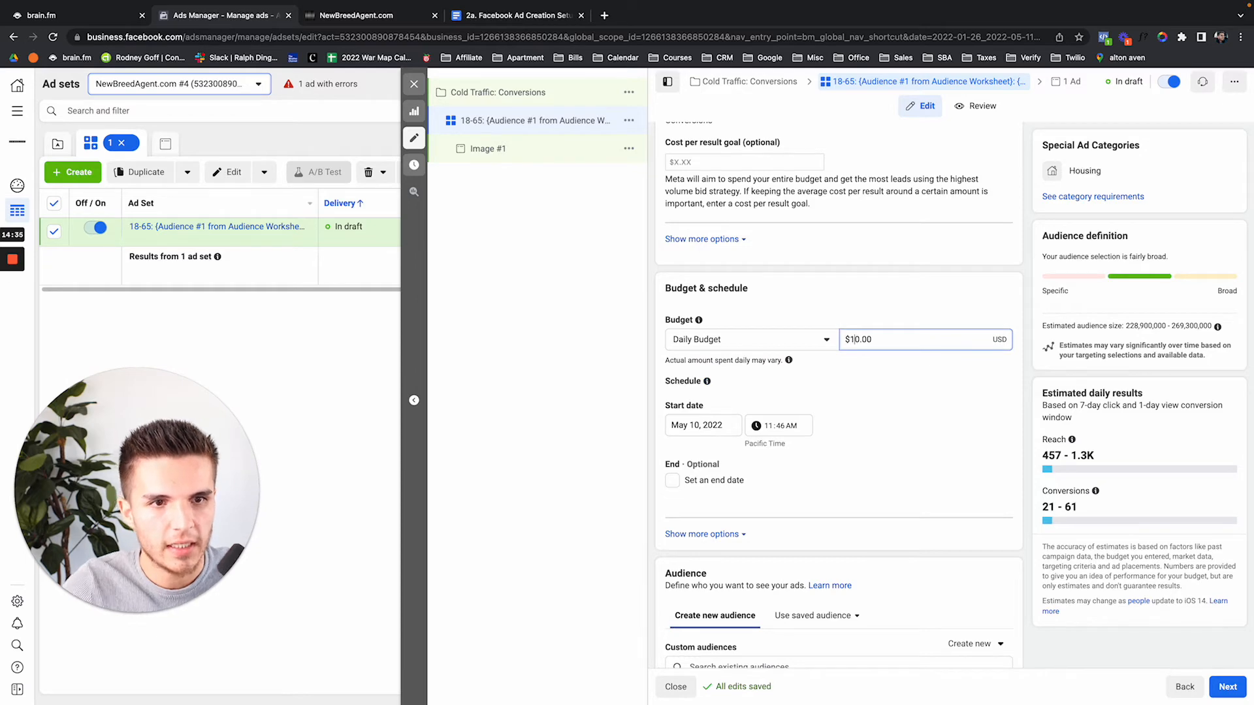
Target Irvine, California, limited to people living in this location
{"action": "scroll", "coordinate": [794, 390], "scroll_direction": "down", "scroll_amount": 10}
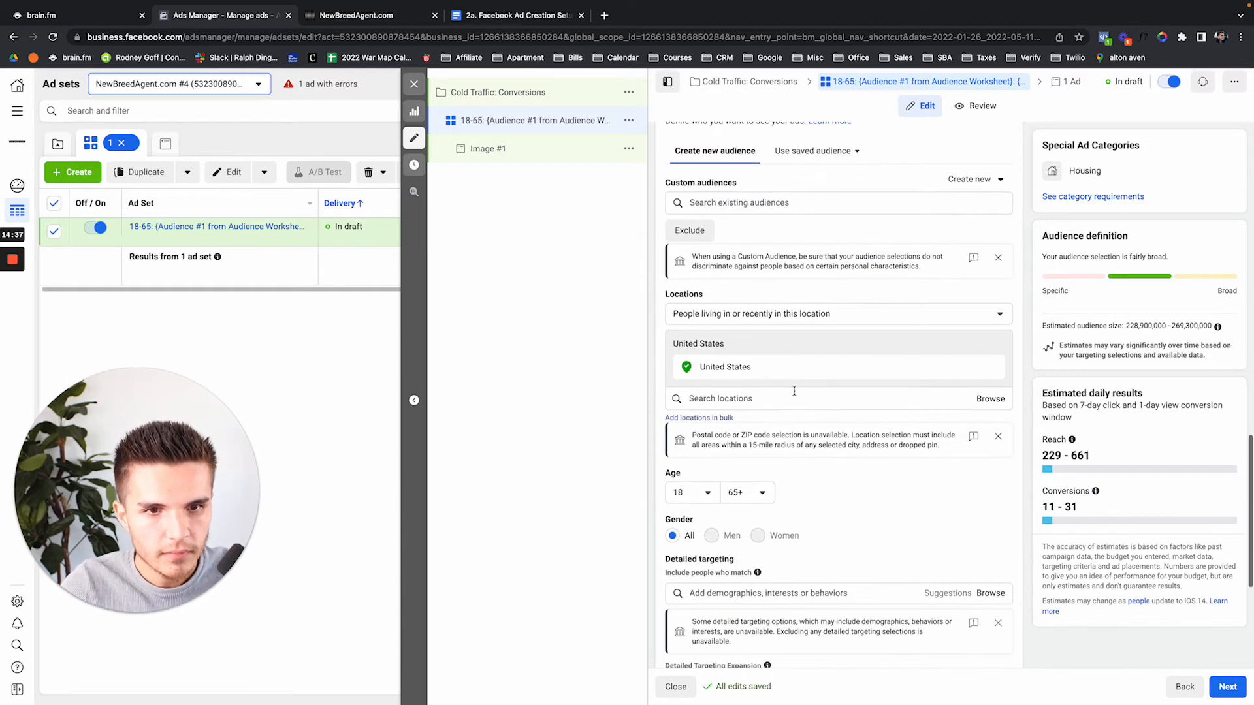
{"action": "left_click", "coordinate": [794, 394]}
{"action": "type", "text": "34"}
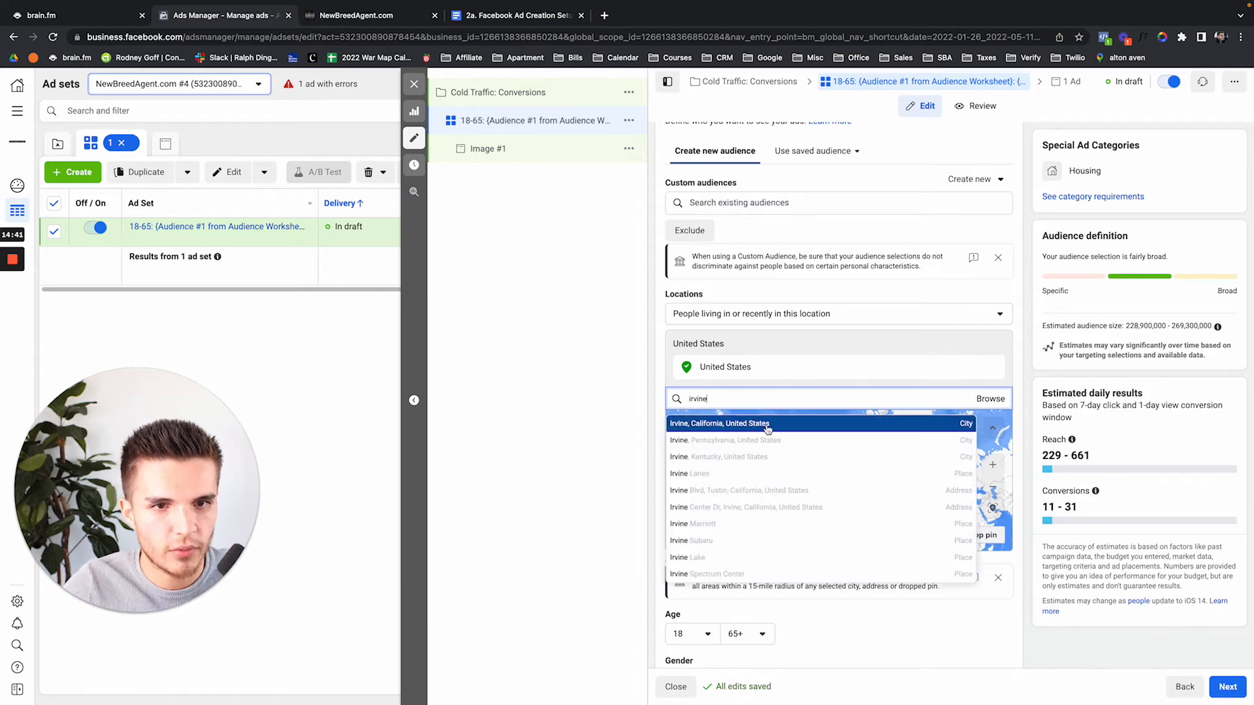
{"action": "left_click", "coordinate": [768, 424]}
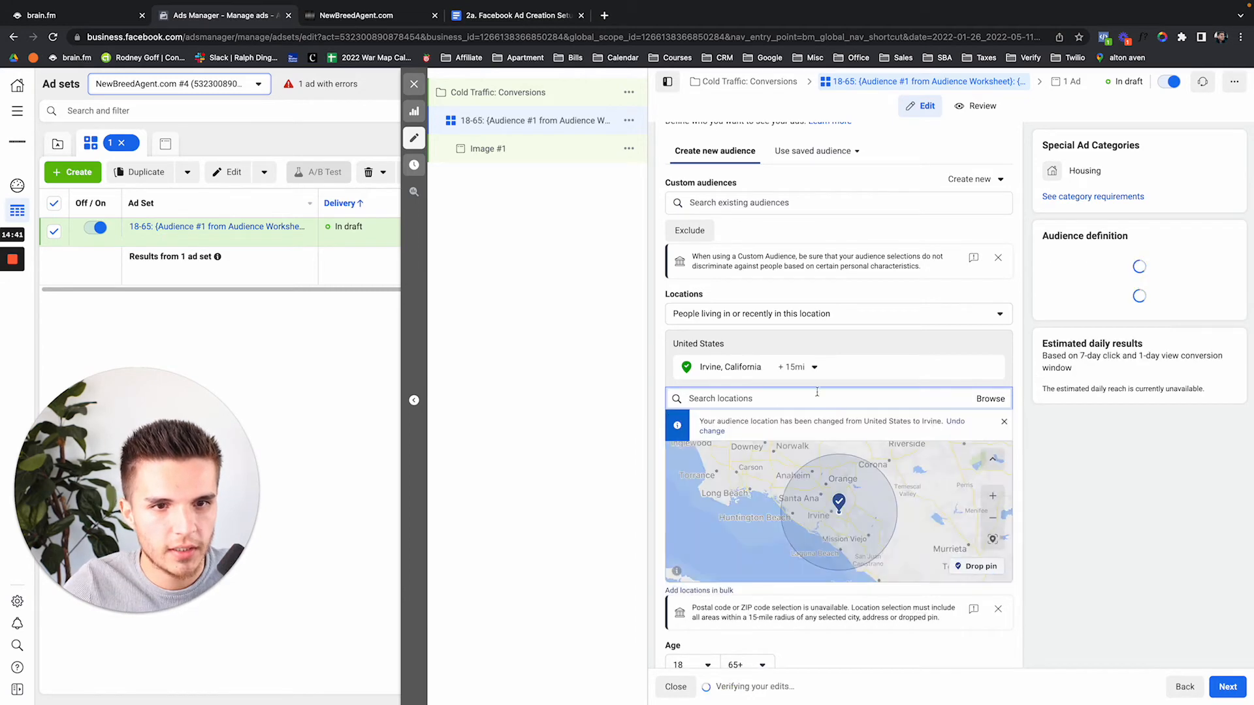
{"action": "left_click", "coordinate": [779, 319]}
{"action": "left_click", "coordinate": [725, 366]}
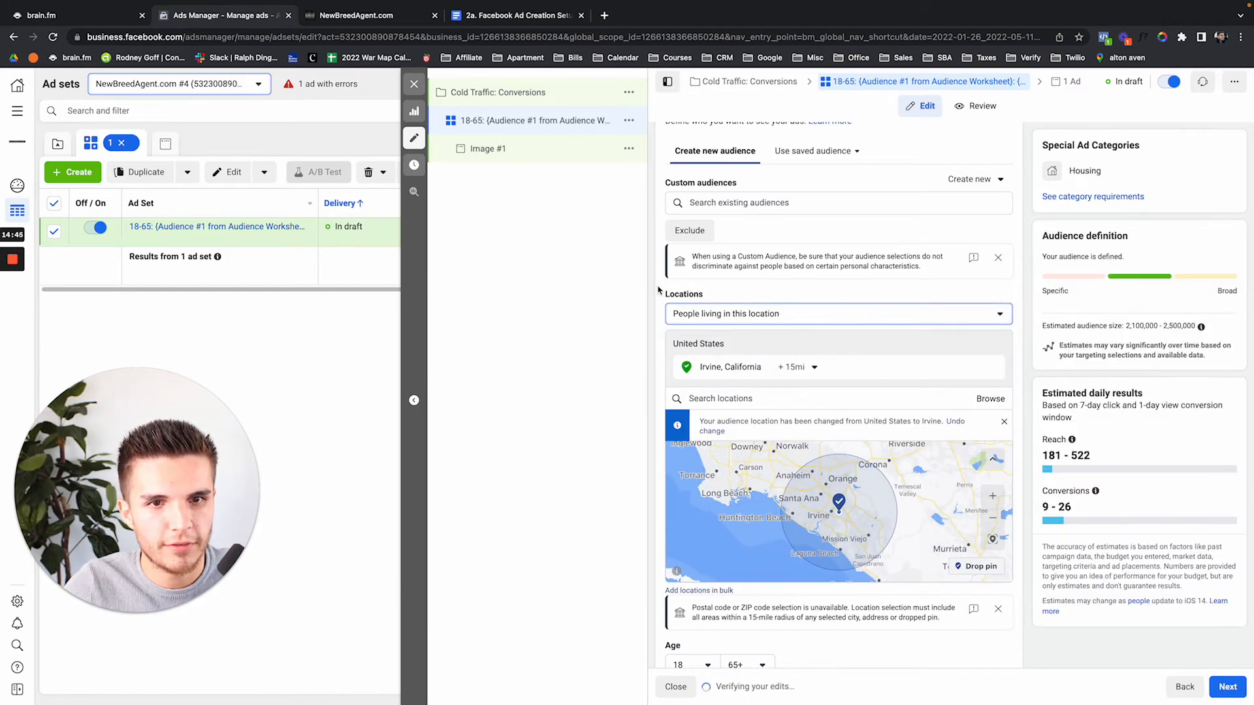
Adjust the Irvine targeting and review the audience: ages 18–65+, all genders, about 2.1–2.5 million
{"action": "scroll", "coordinate": [658, 289], "scroll_direction": "up", "scroll_amount": 1}
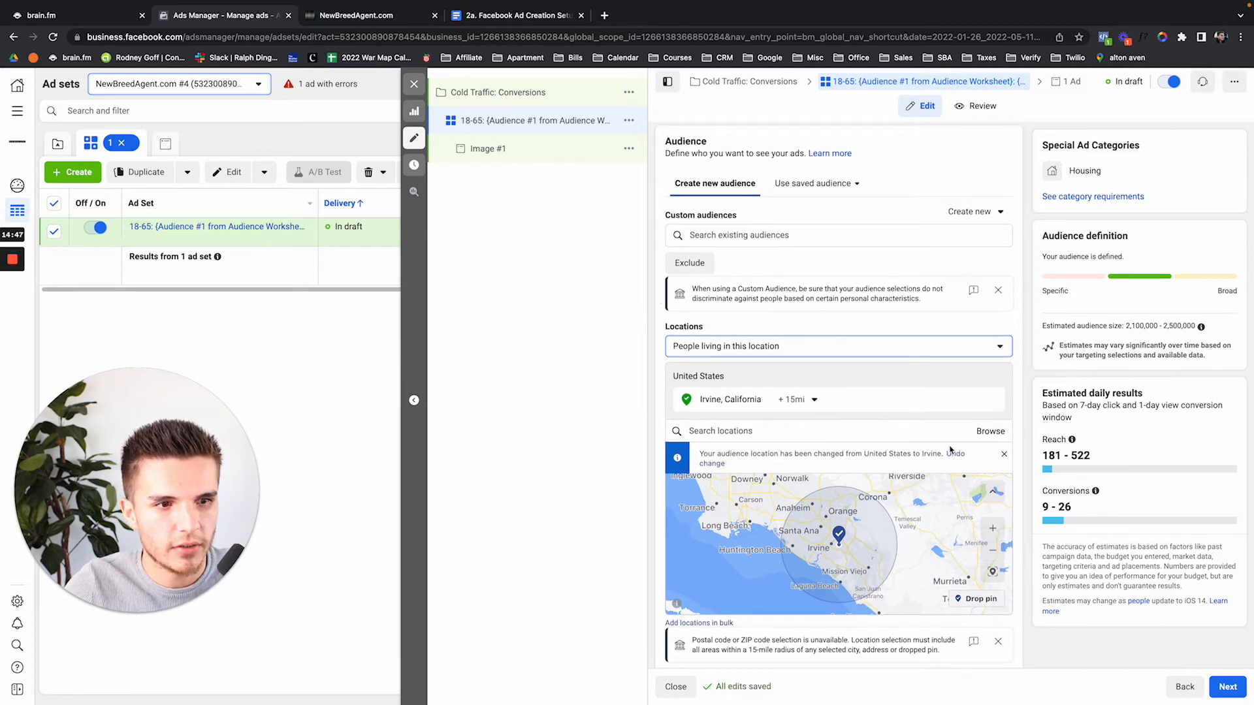
{"action": "scroll", "coordinate": [659, 342], "scroll_direction": "up", "scroll_amount": 3}
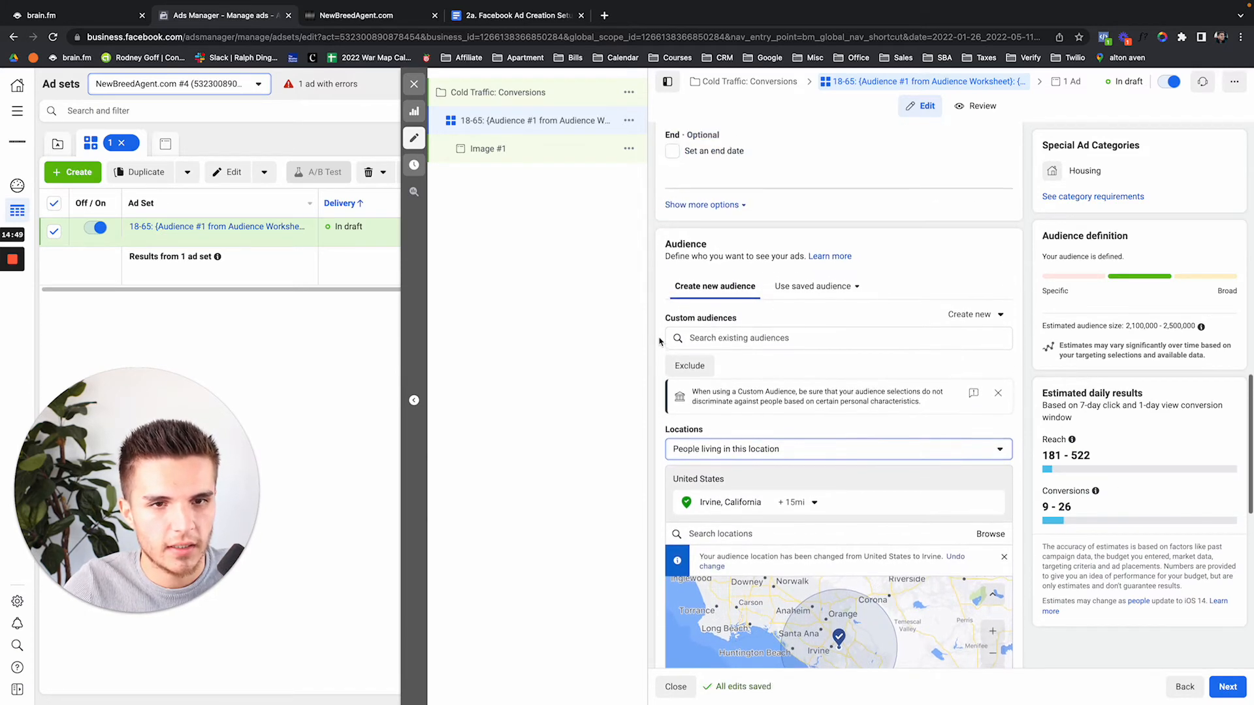
{"action": "left_click_drag", "start_coordinate": [1121, 509], "coordinate": [849, 440]}
{"action": "left_click", "coordinate": [815, 429]}
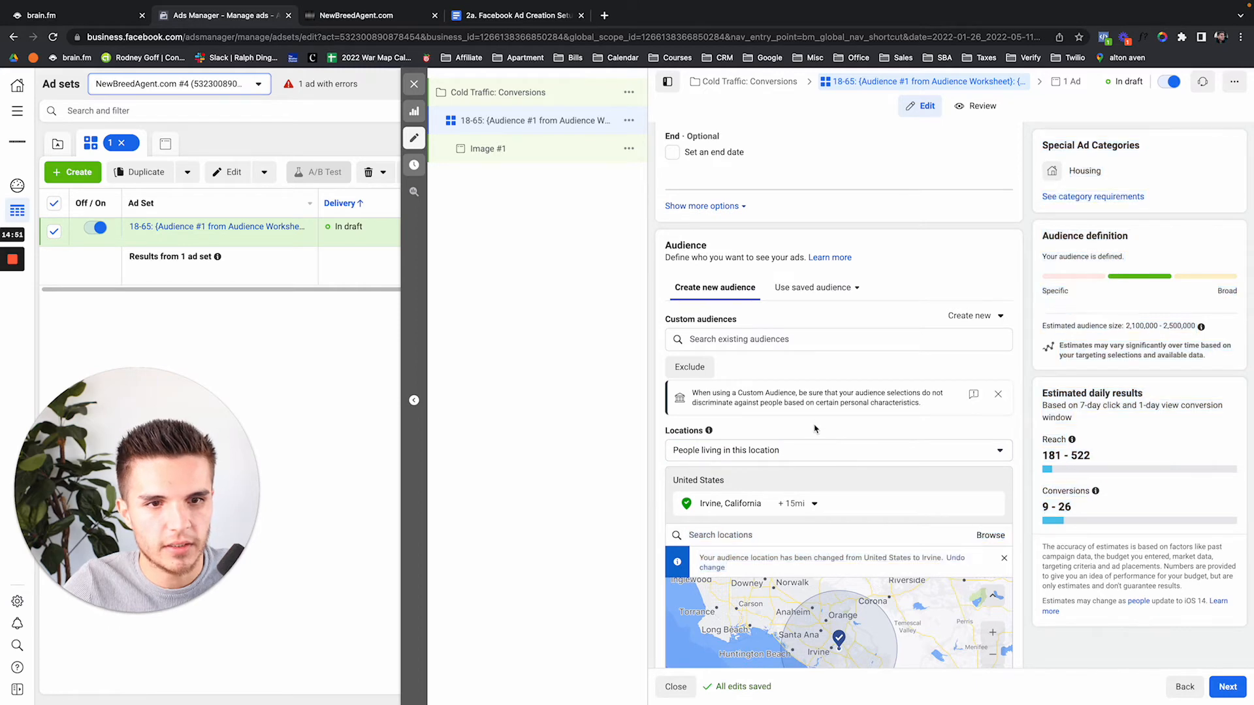
{"action": "scroll", "coordinate": [784, 344], "scroll_direction": "up", "scroll_amount": 6}
{"action": "scroll", "coordinate": [859, 483], "scroll_direction": "down", "scroll_amount": 3}
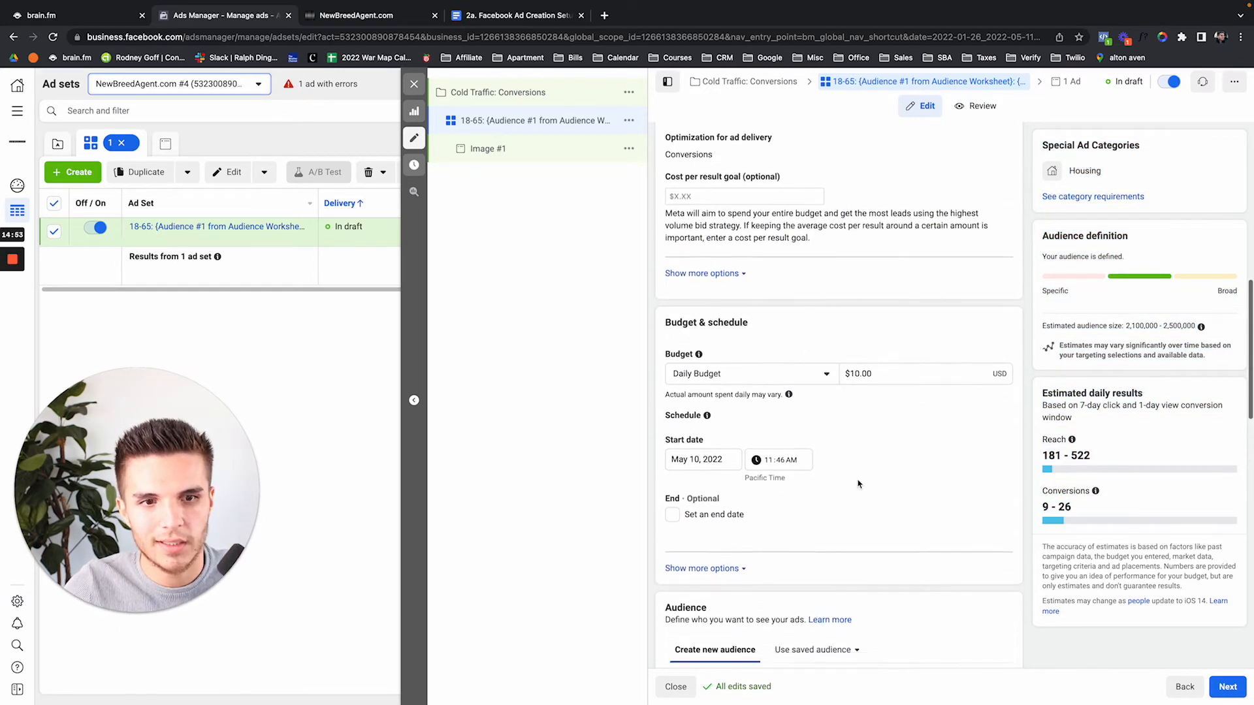
{"action": "scroll", "coordinate": [859, 483], "scroll_direction": "down", "scroll_amount": 10}
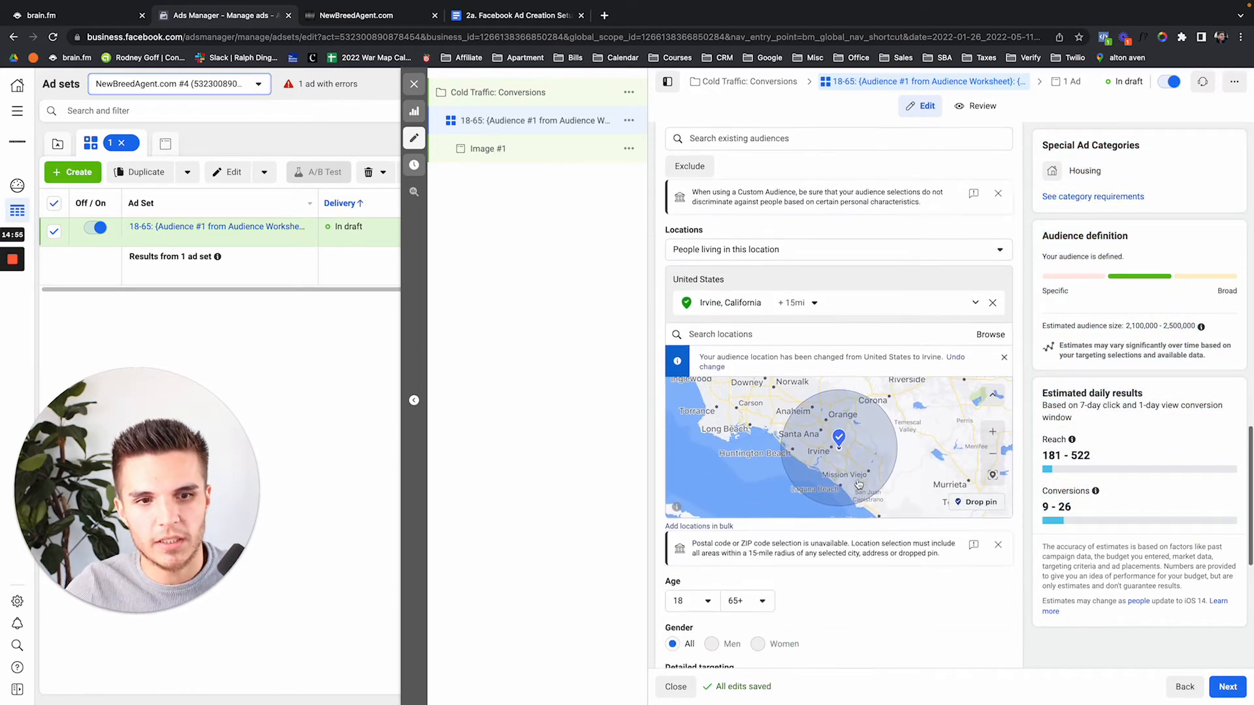
{"action": "scroll", "coordinate": [829, 523], "scroll_direction": "down", "scroll_amount": 2}
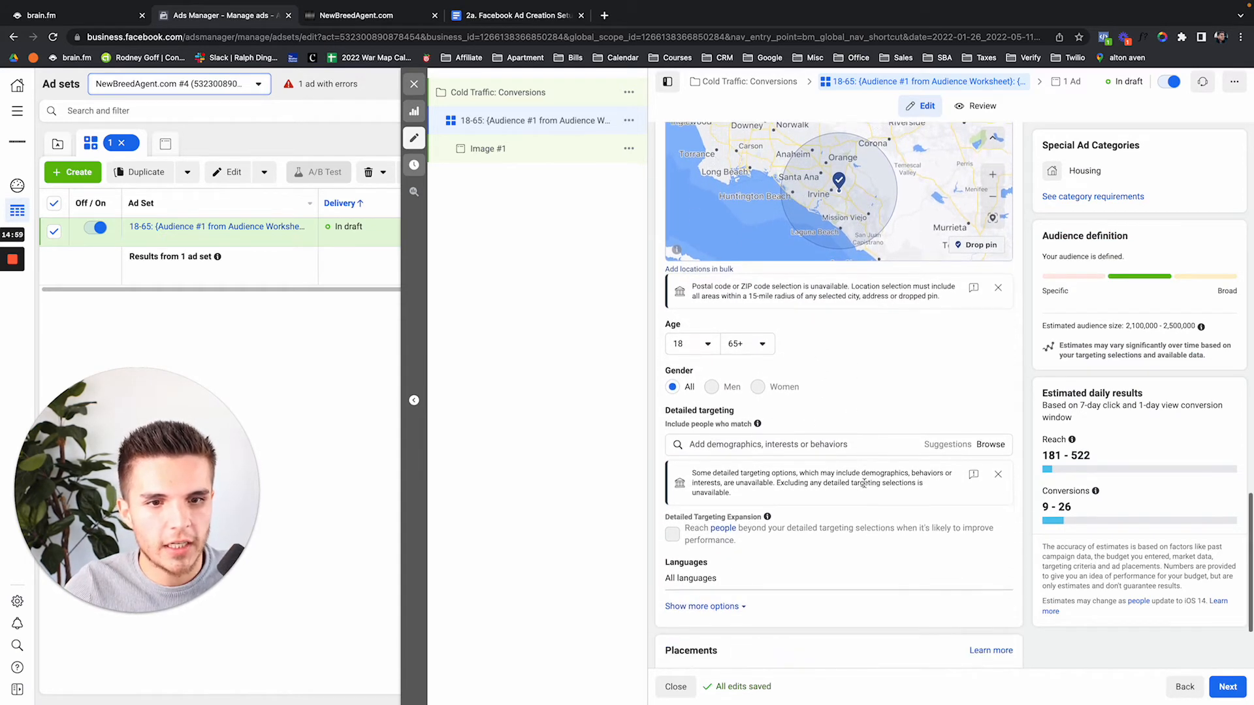
{"action": "scroll", "coordinate": [865, 488], "scroll_direction": "down", "scroll_amount": 3}
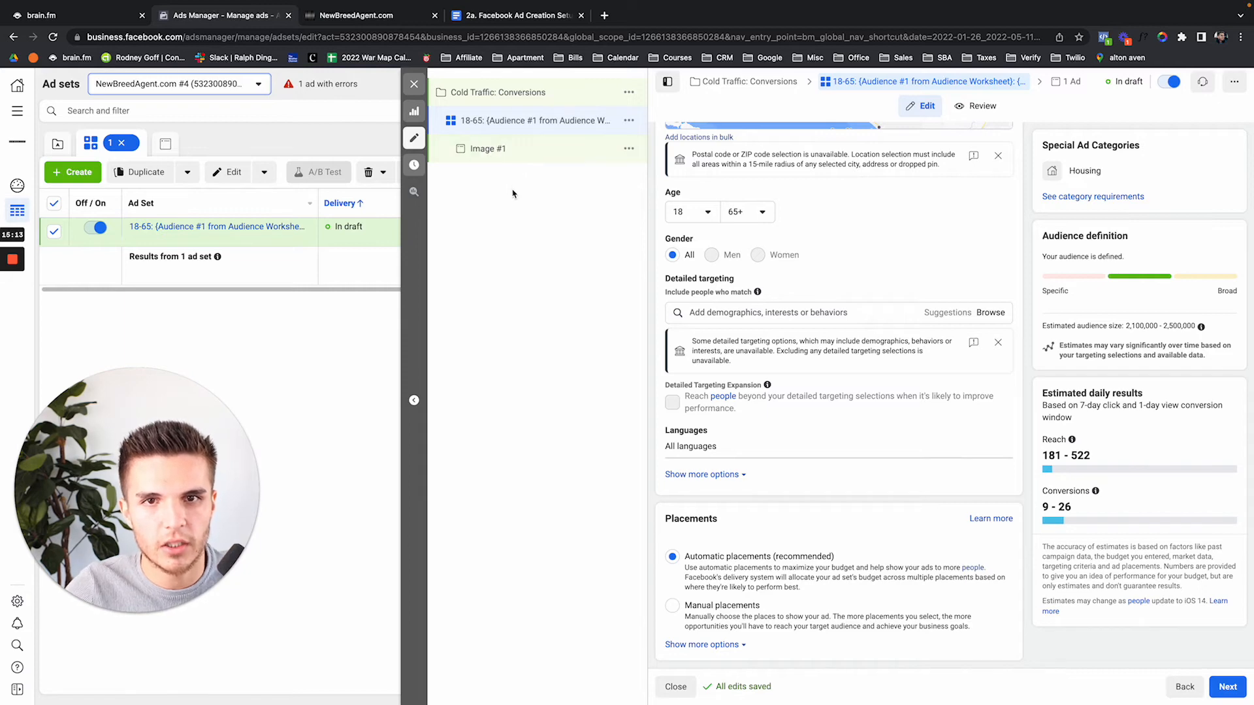
Set the Image #1 ad to run under the agent's Facebook Page
{"action": "left_click", "coordinate": [502, 153]}
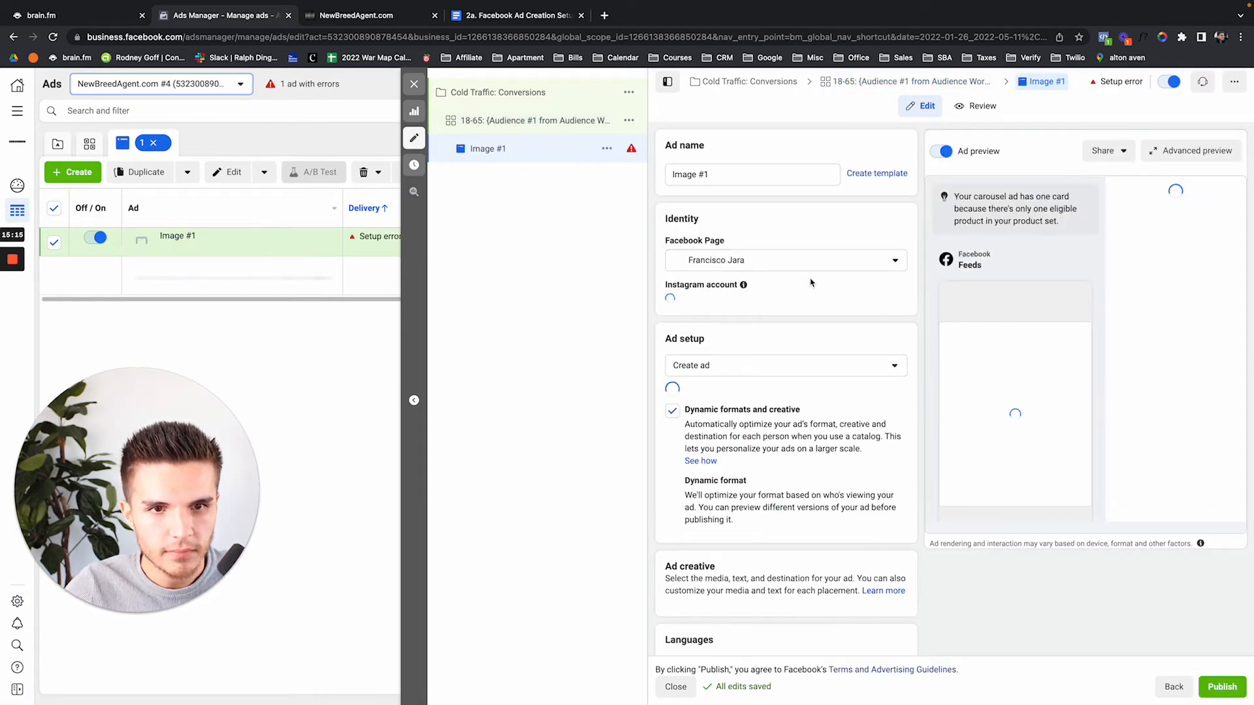
{"action": "left_click", "coordinate": [752, 260]}
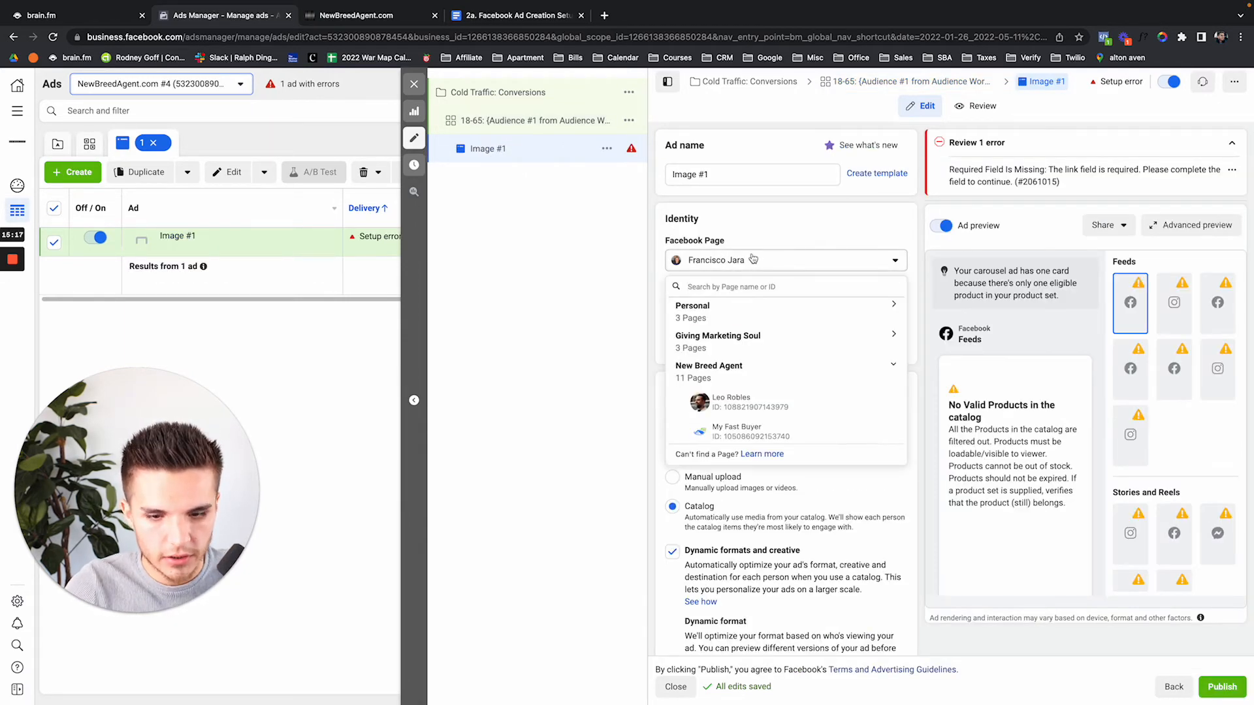
{"action": "type", "text": "quinn"}
{"action": "left_click", "coordinate": [766, 336]}
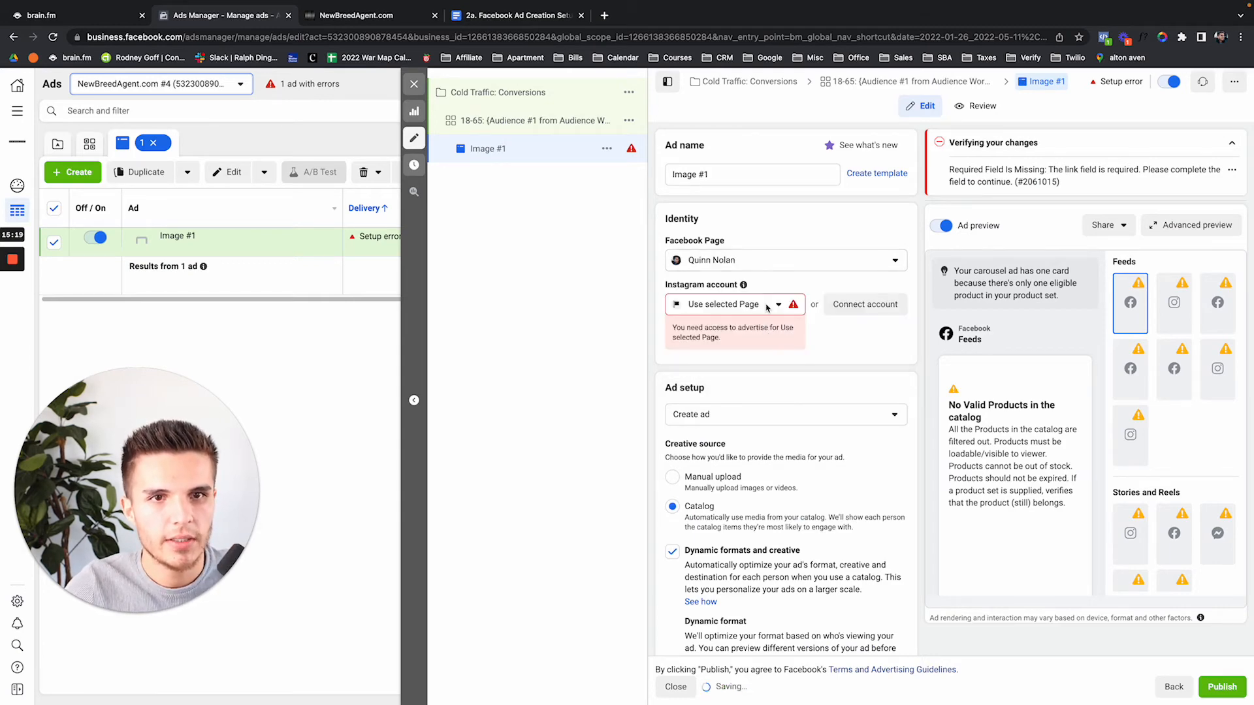
Turn off dynamic formats and use a single image with manual media upload
{"action": "left_click", "coordinate": [675, 481]}
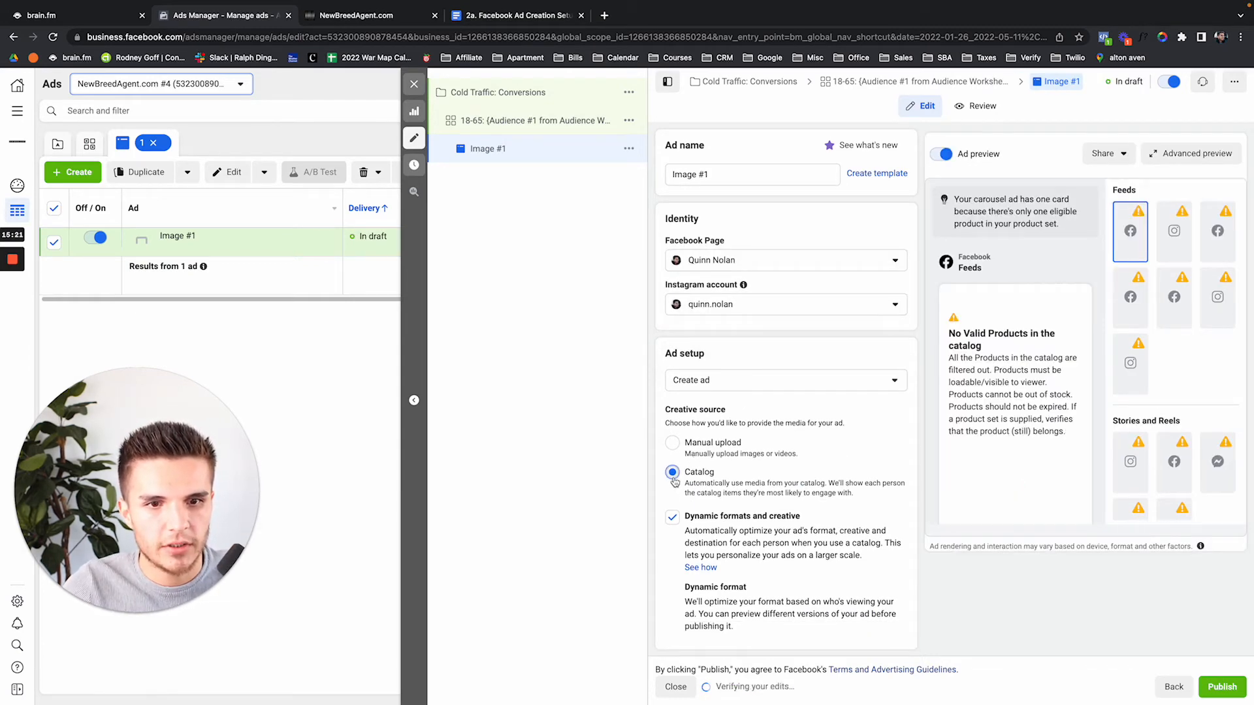
{"action": "left_click", "coordinate": [679, 518]}
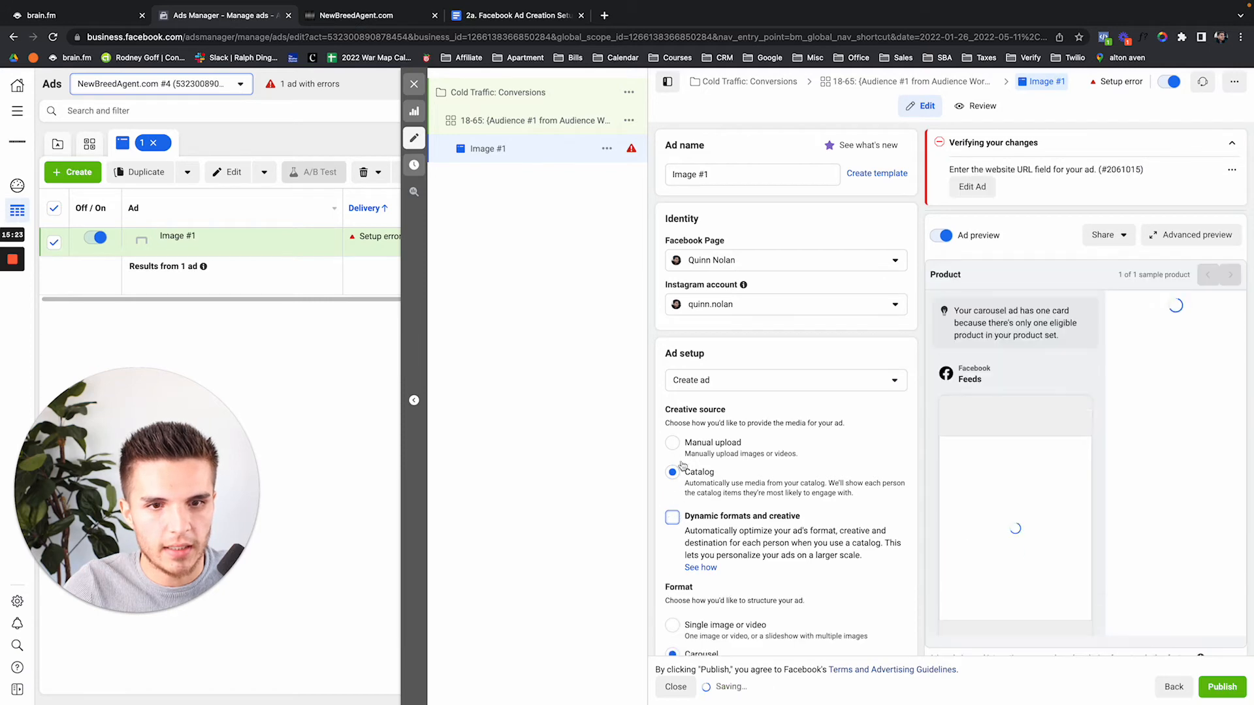
{"action": "scroll", "coordinate": [682, 588], "scroll_direction": "down", "scroll_amount": 1}
{"action": "left_click", "coordinate": [675, 582]}
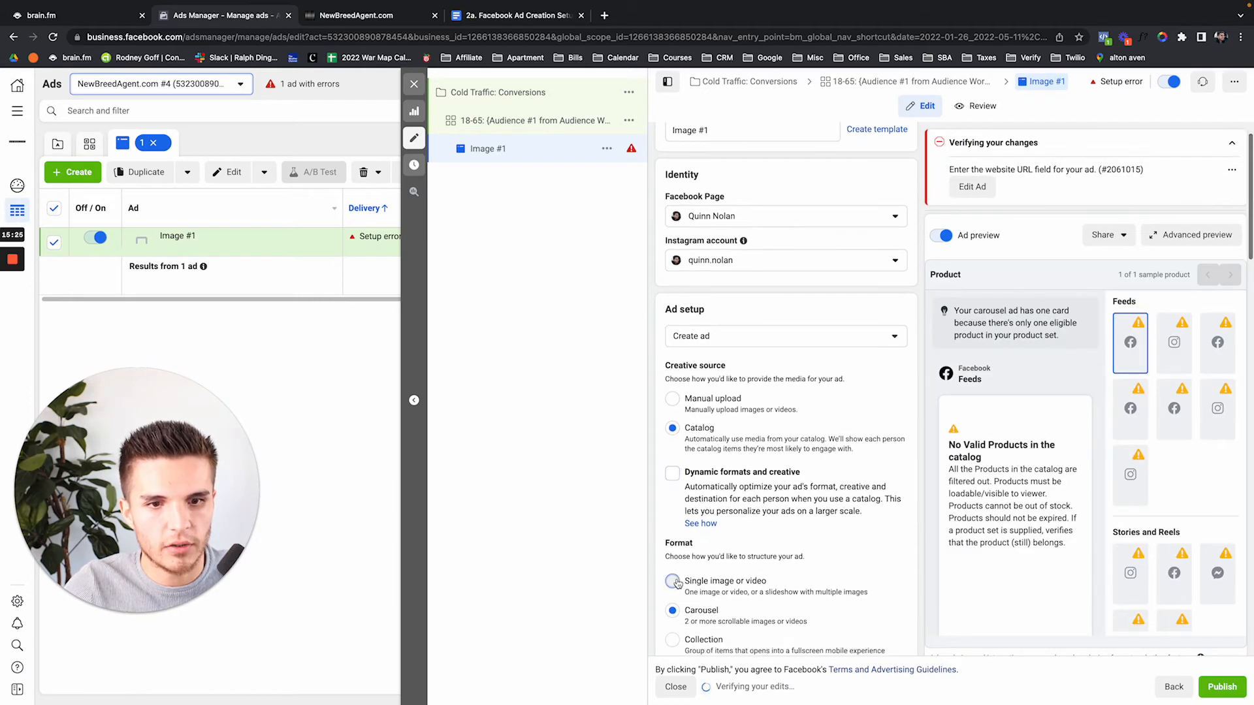
{"action": "left_click", "coordinate": [673, 399]}
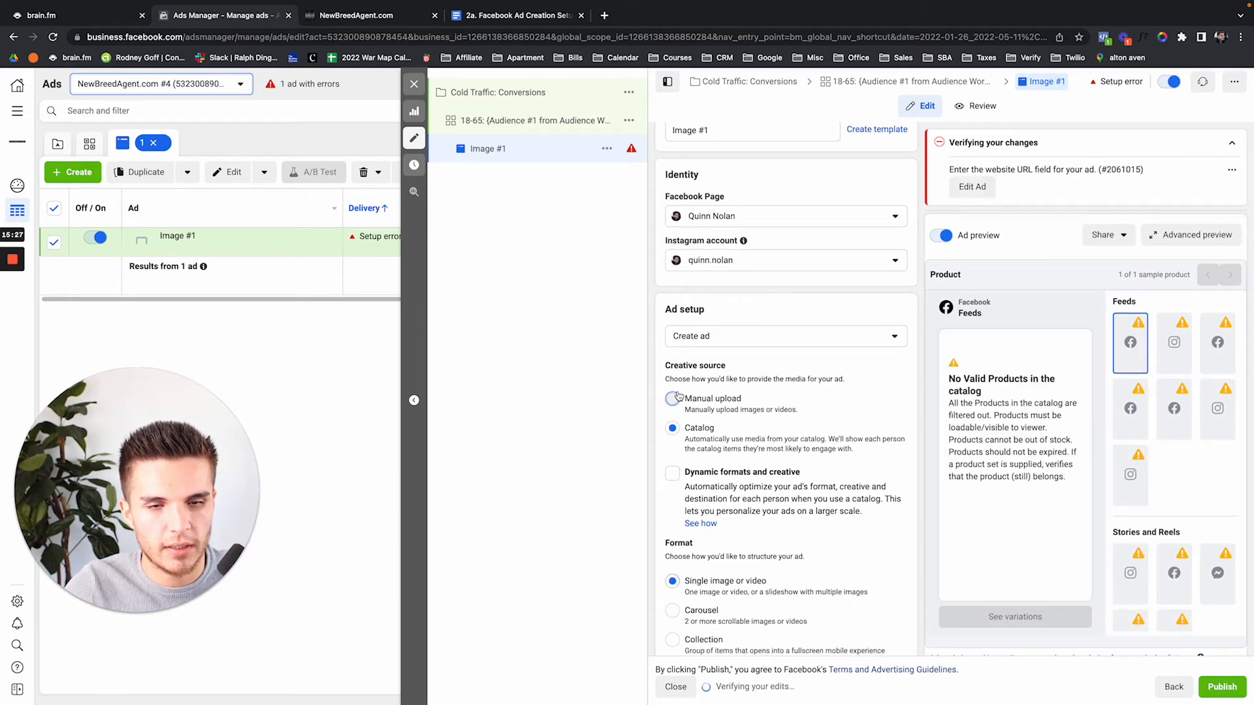
{"action": "scroll", "coordinate": [817, 406], "scroll_direction": "down", "scroll_amount": 1}
{"action": "scroll", "coordinate": [817, 405], "scroll_direction": "down", "scroll_amount": 5}
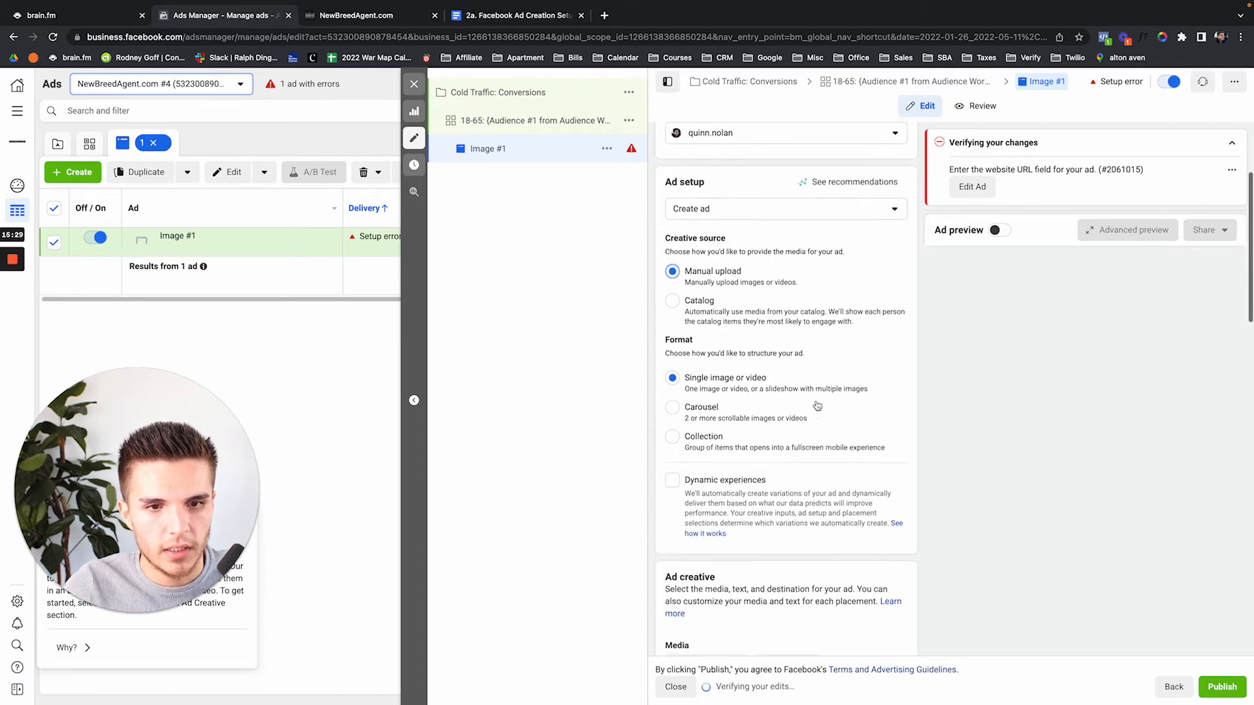
{"action": "left_click", "coordinate": [738, 452]}
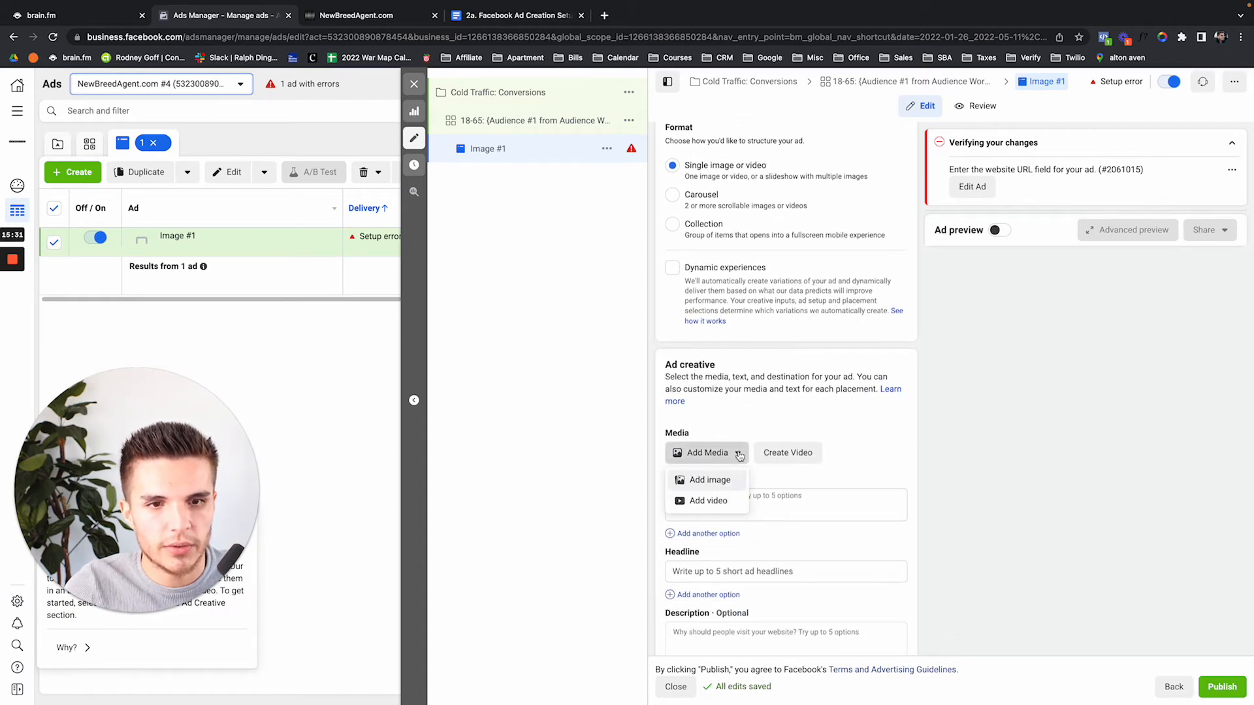
Upload the house collage 'Untitled design (5).png' as the ad's image
{"action": "left_click", "coordinate": [730, 480]}
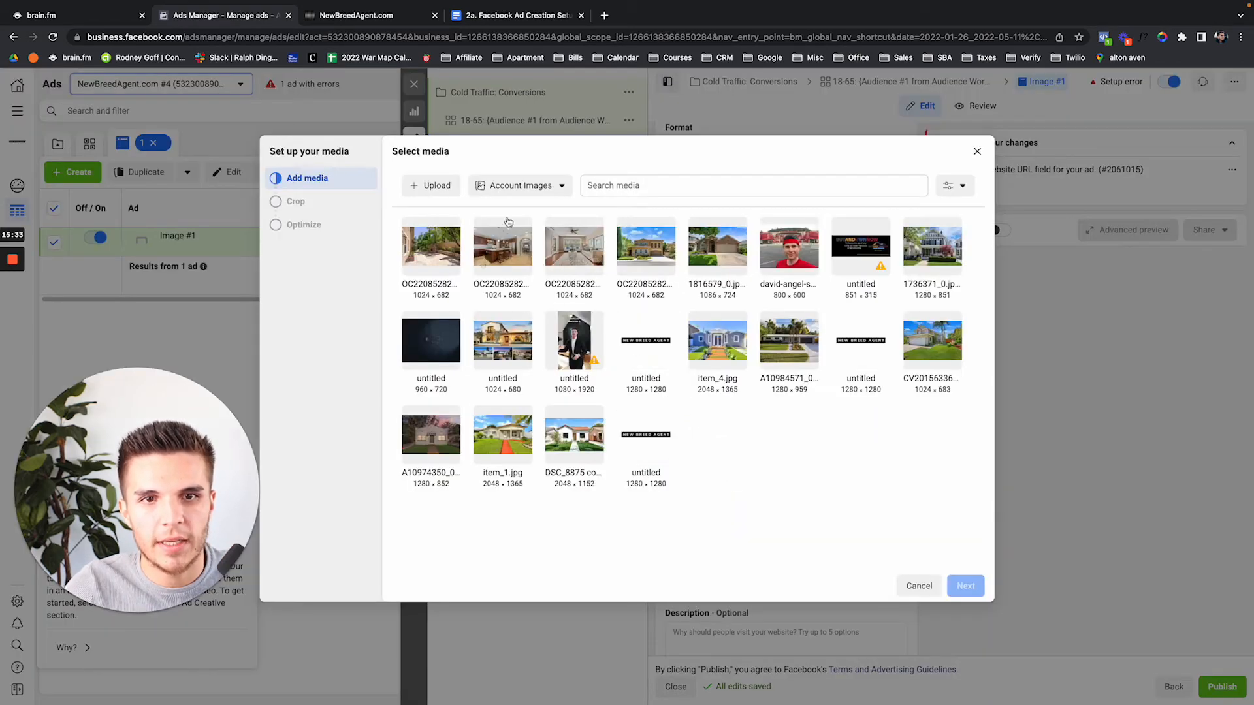
{"action": "left_click", "coordinate": [437, 186]}
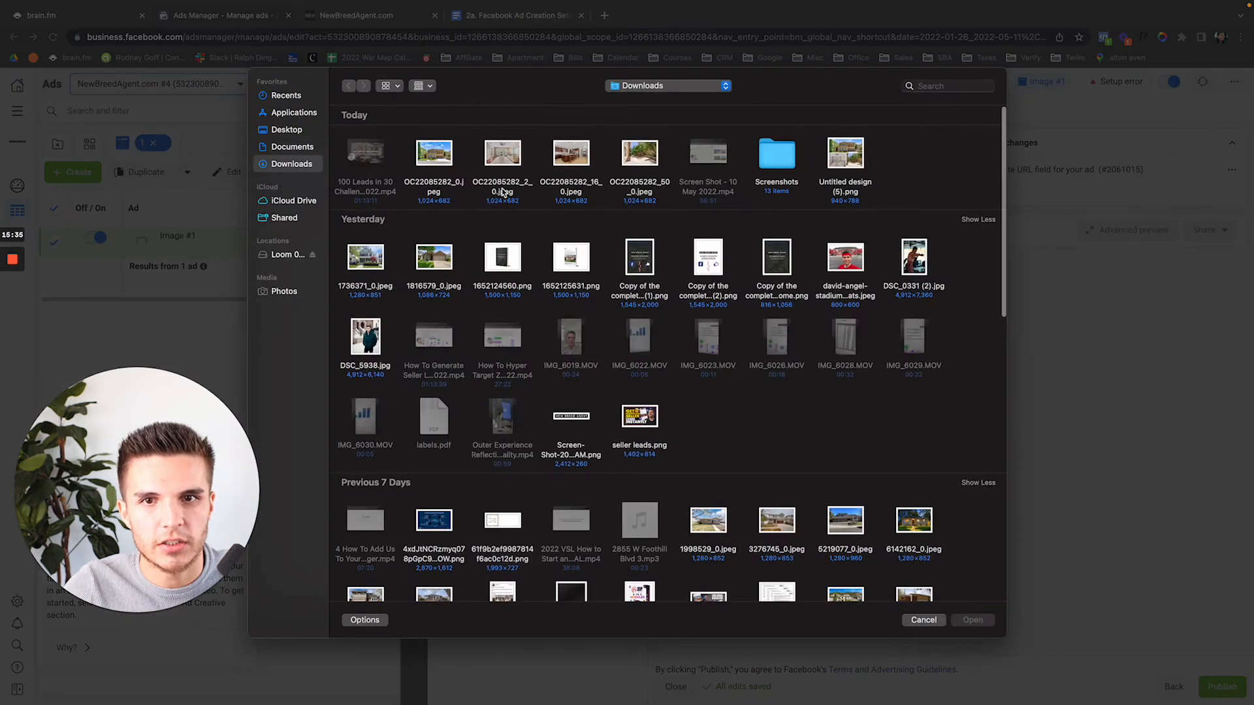
{"action": "double_click", "coordinate": [830, 161]}
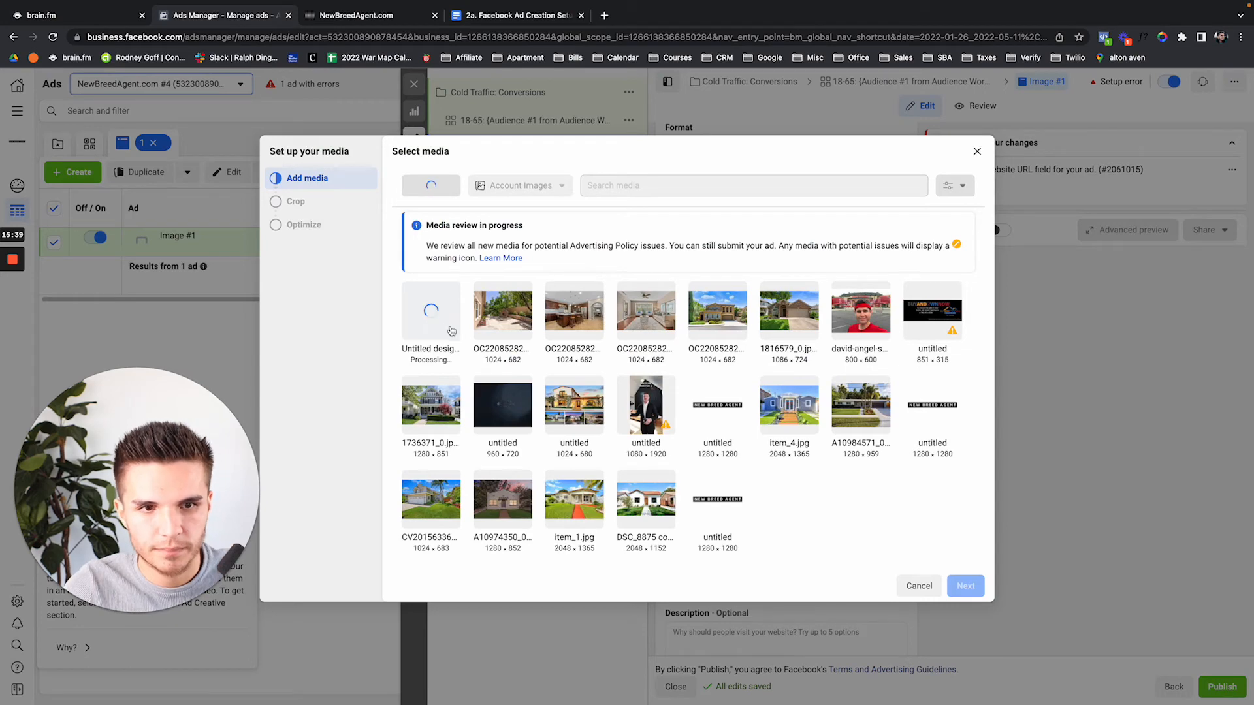
{"action": "left_click", "coordinate": [962, 585]}
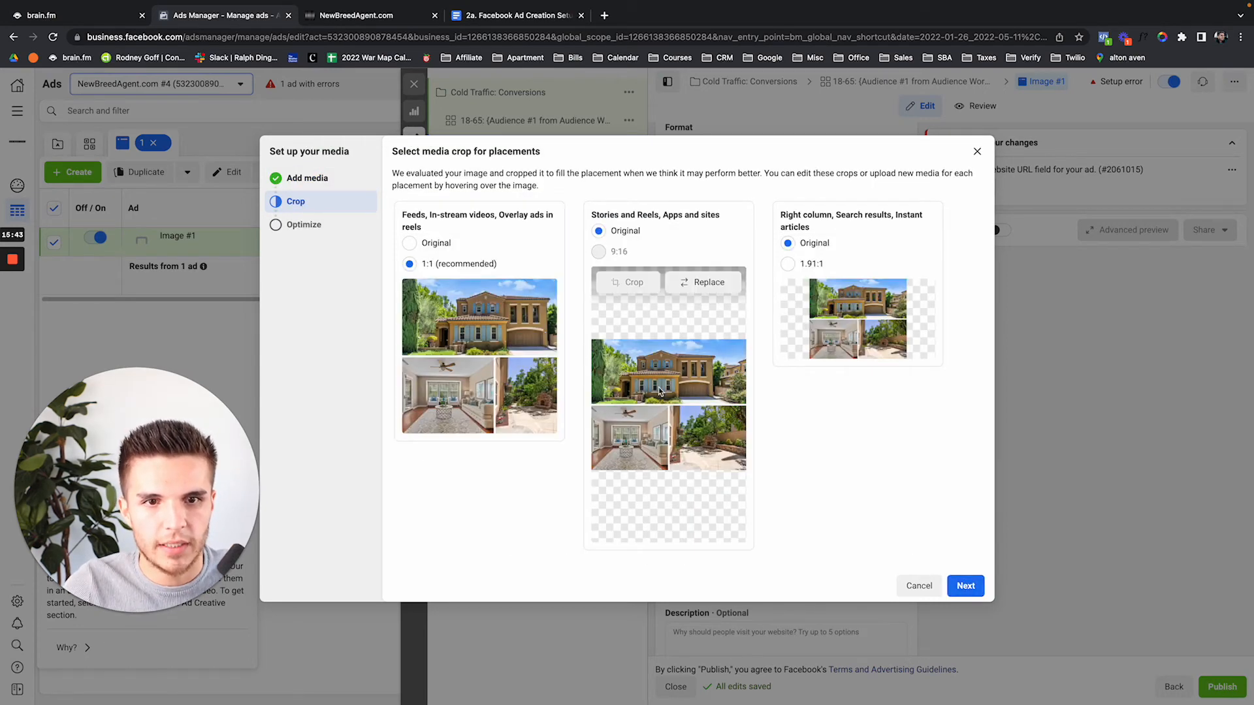
Keep the original crop for feeds and the right column, then finish the media setup
{"action": "left_click", "coordinate": [409, 243]}
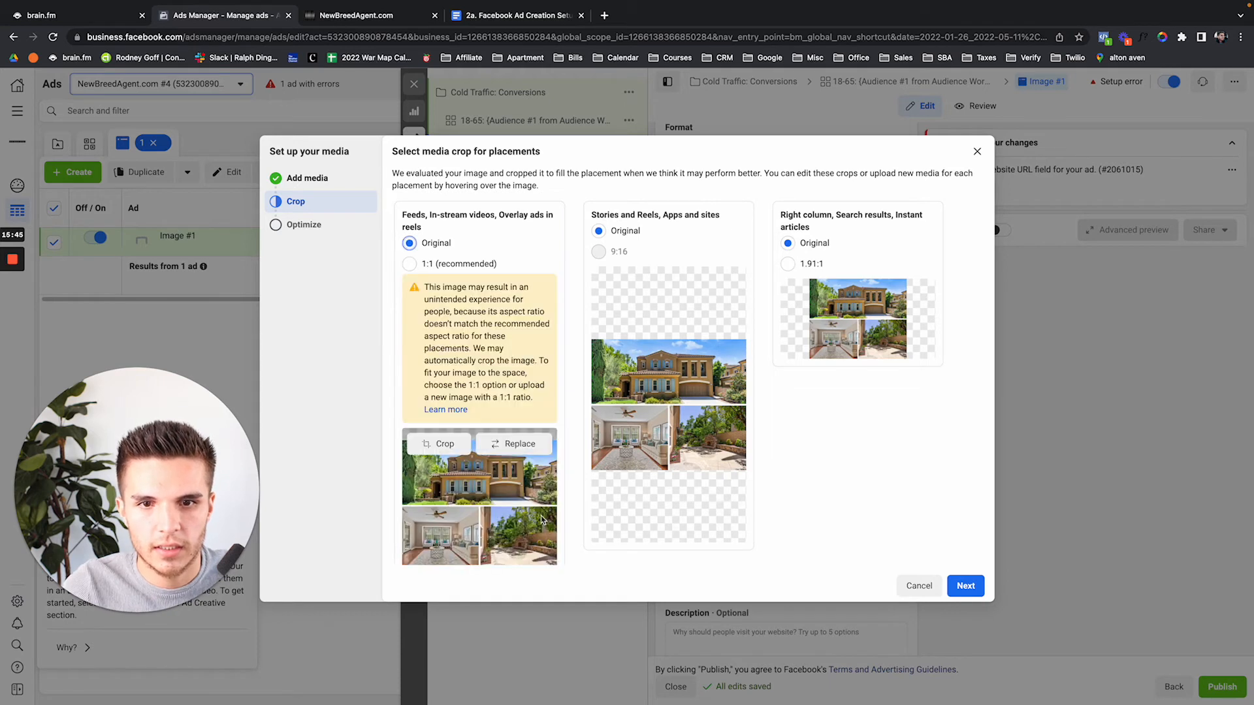
{"action": "scroll", "coordinate": [653, 366], "scroll_direction": "down", "scroll_amount": 1}
{"action": "mouse_move", "coordinate": [661, 373]}
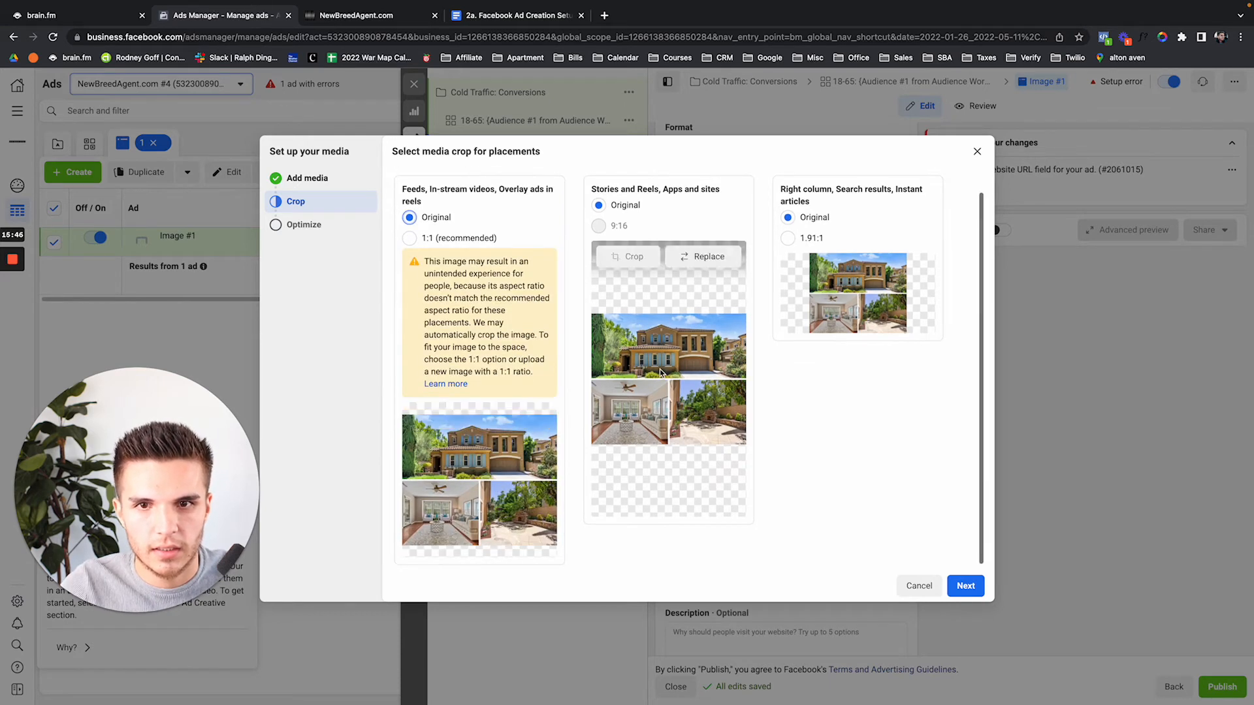
{"action": "left_click", "coordinate": [788, 237]}
{"action": "left_click", "coordinate": [788, 218]}
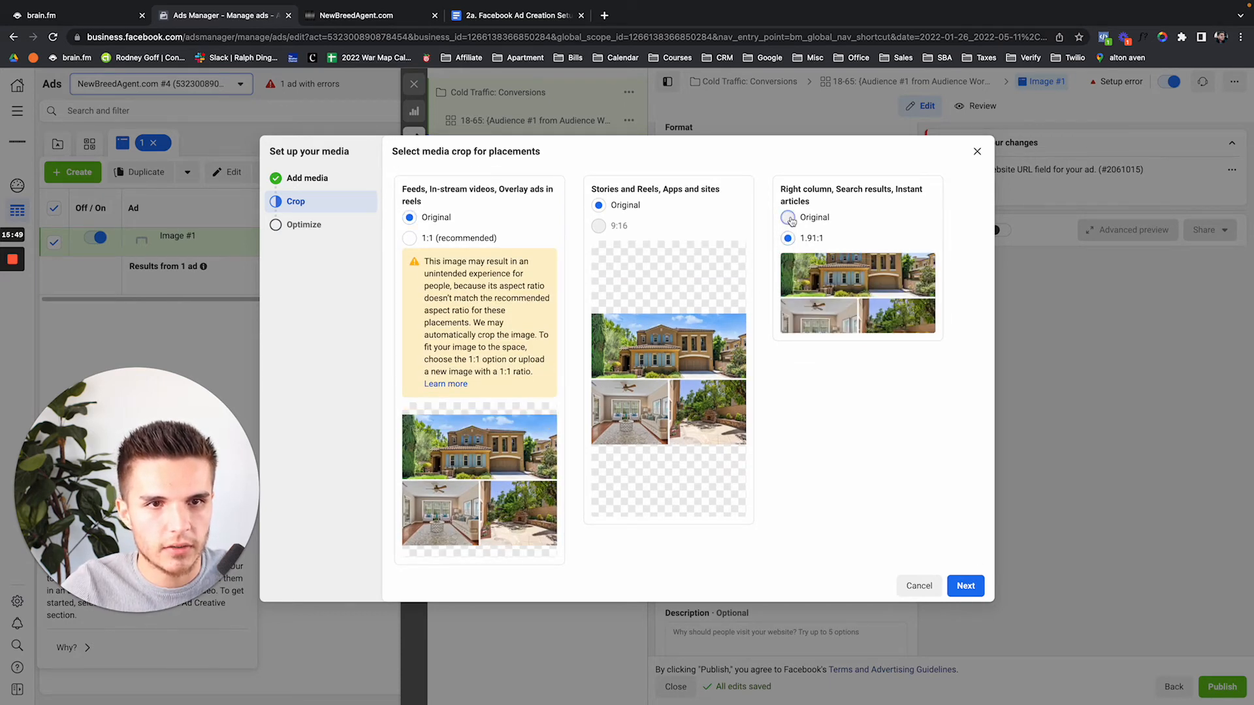
{"action": "left_click", "coordinate": [964, 586]}
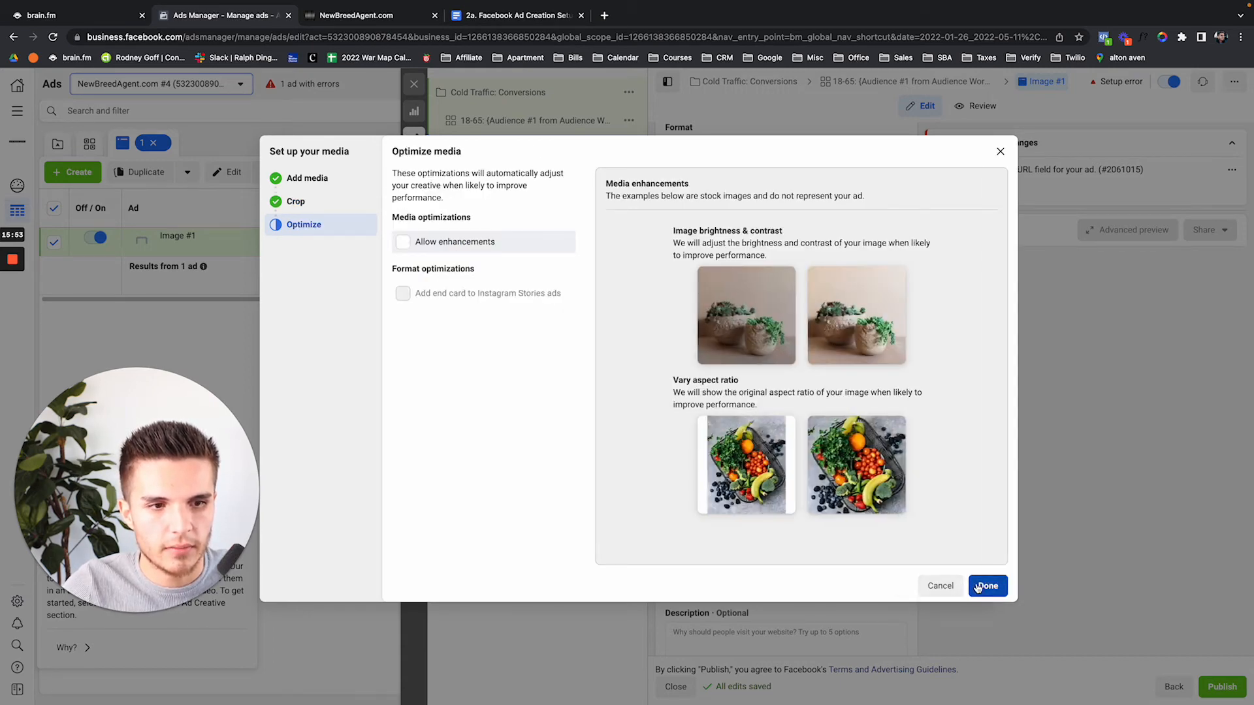
{"action": "left_click", "coordinate": [978, 588]}
{"action": "scroll", "coordinate": [802, 410], "scroll_direction": "down", "scroll_amount": 1}
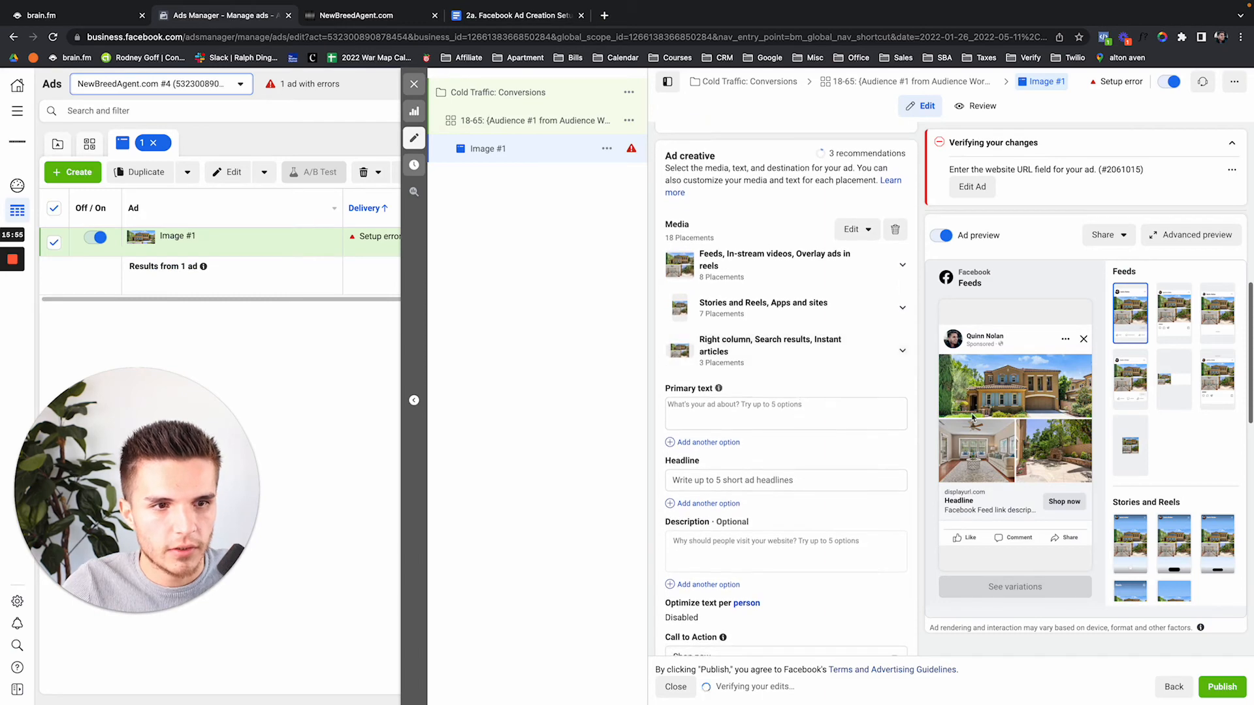
Open the Open House Template doc and copy its ad copy from 'Open House' through the details
{"action": "key", "text": "ctrl+t"}
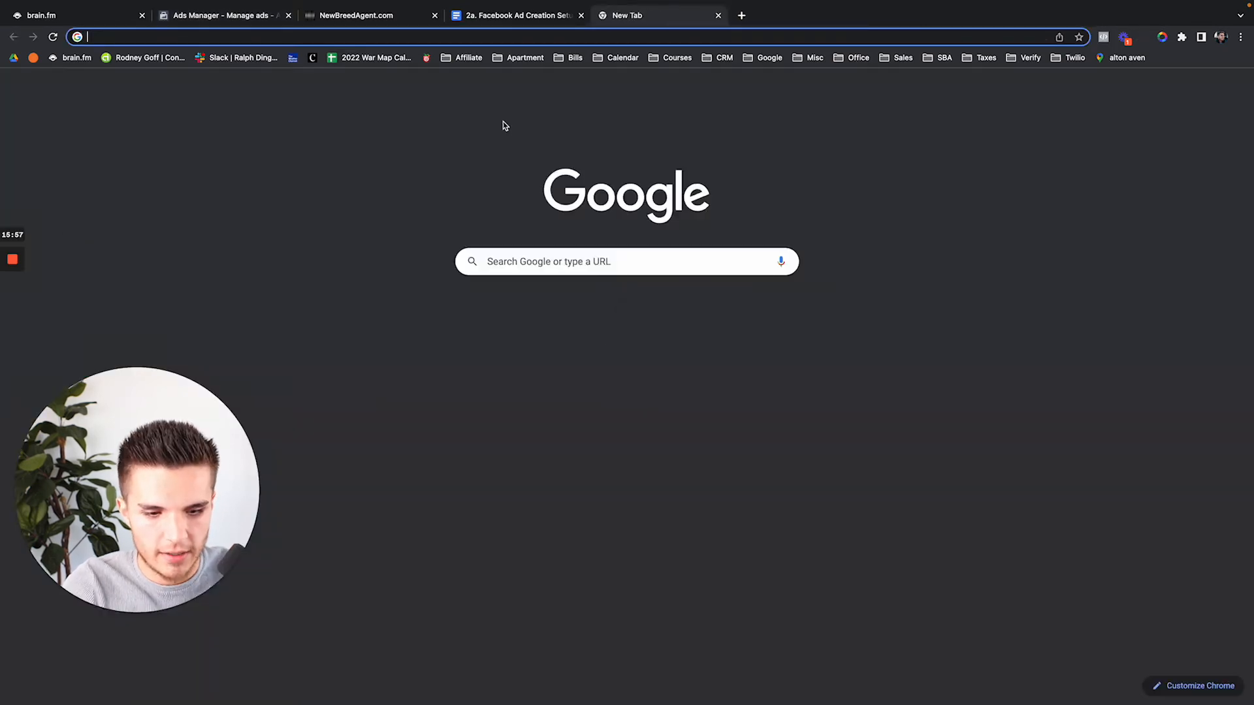
{"action": "type", "text": "open house"}
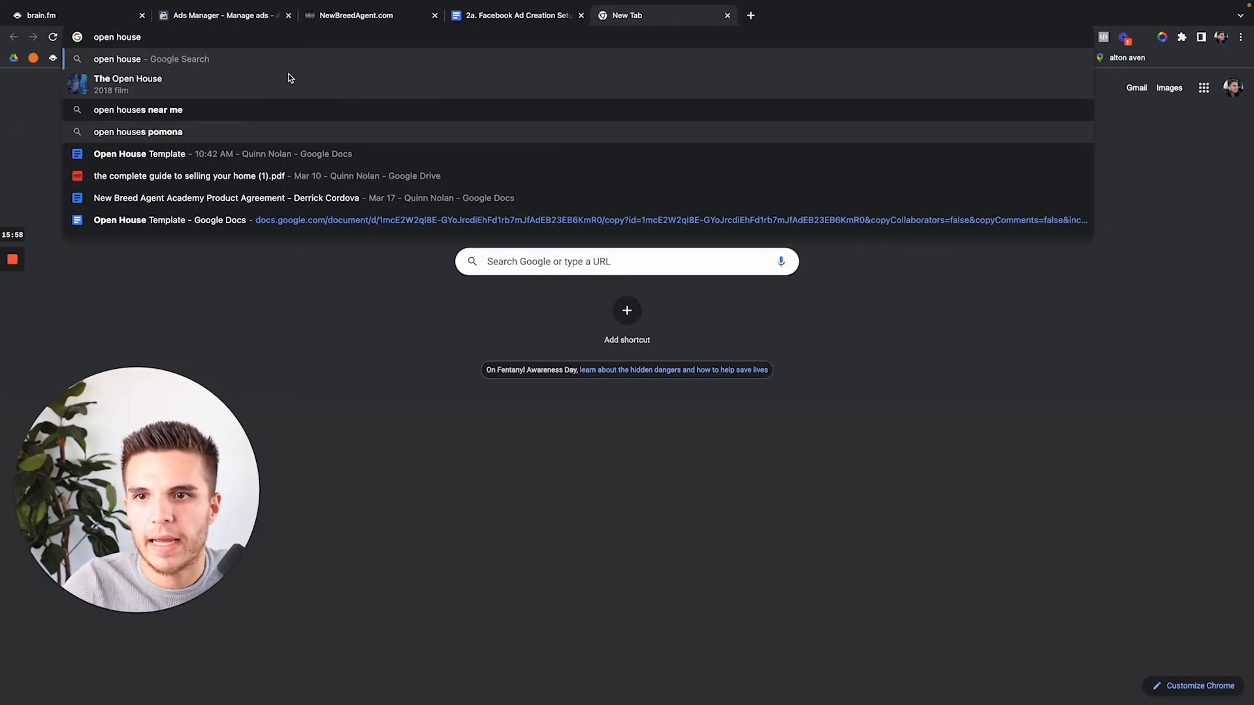
{"action": "left_click", "coordinate": [205, 154]}
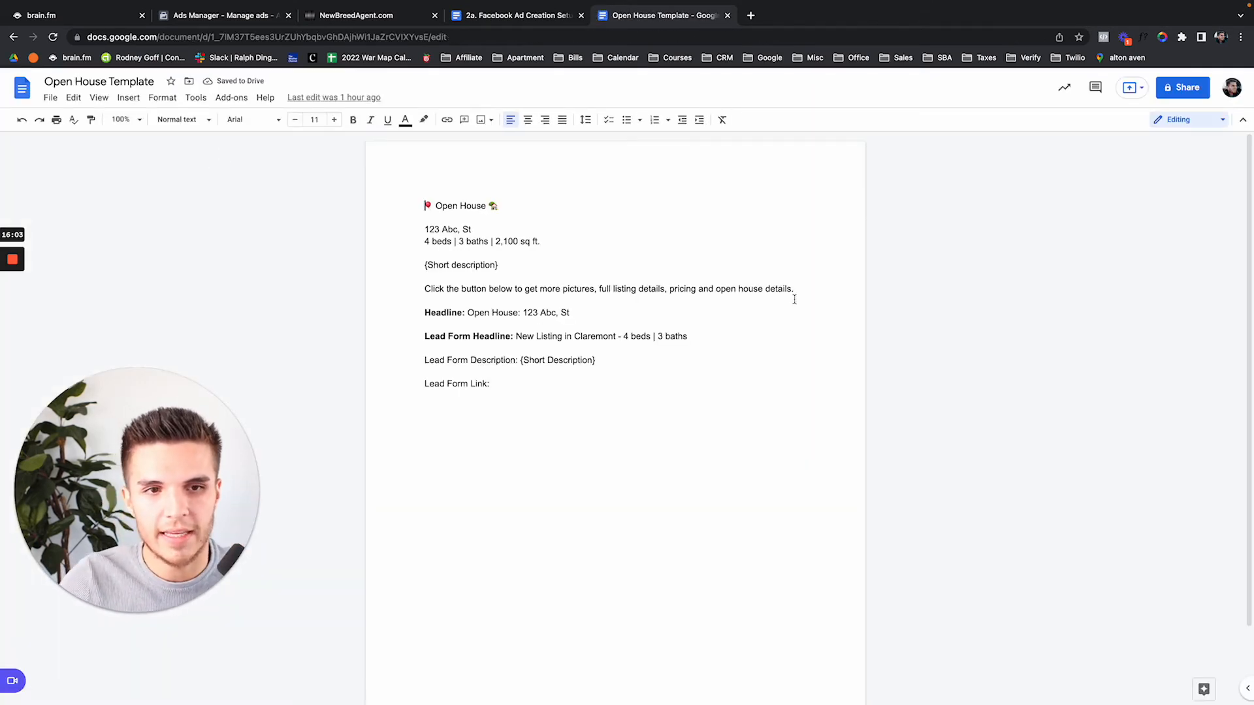
{"action": "left_click_drag", "start_coordinate": [794, 299], "coordinate": [436, 206]}
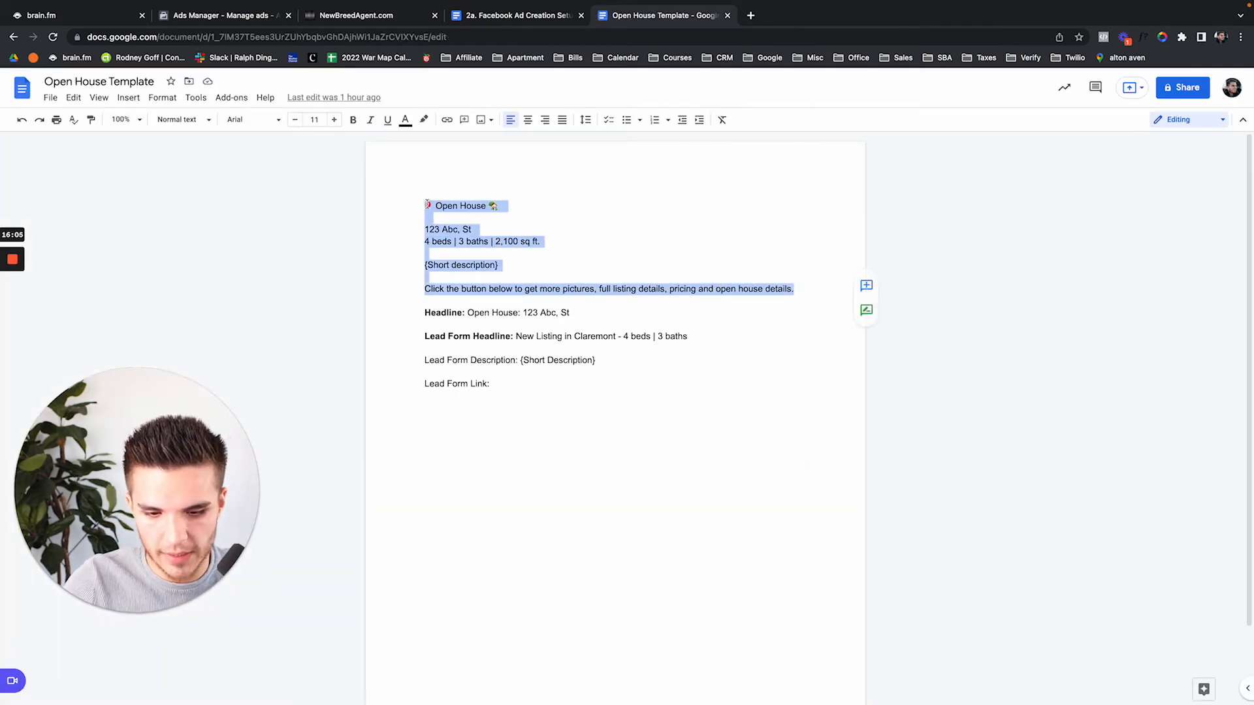
{"action": "left_click", "coordinate": [240, 15]}
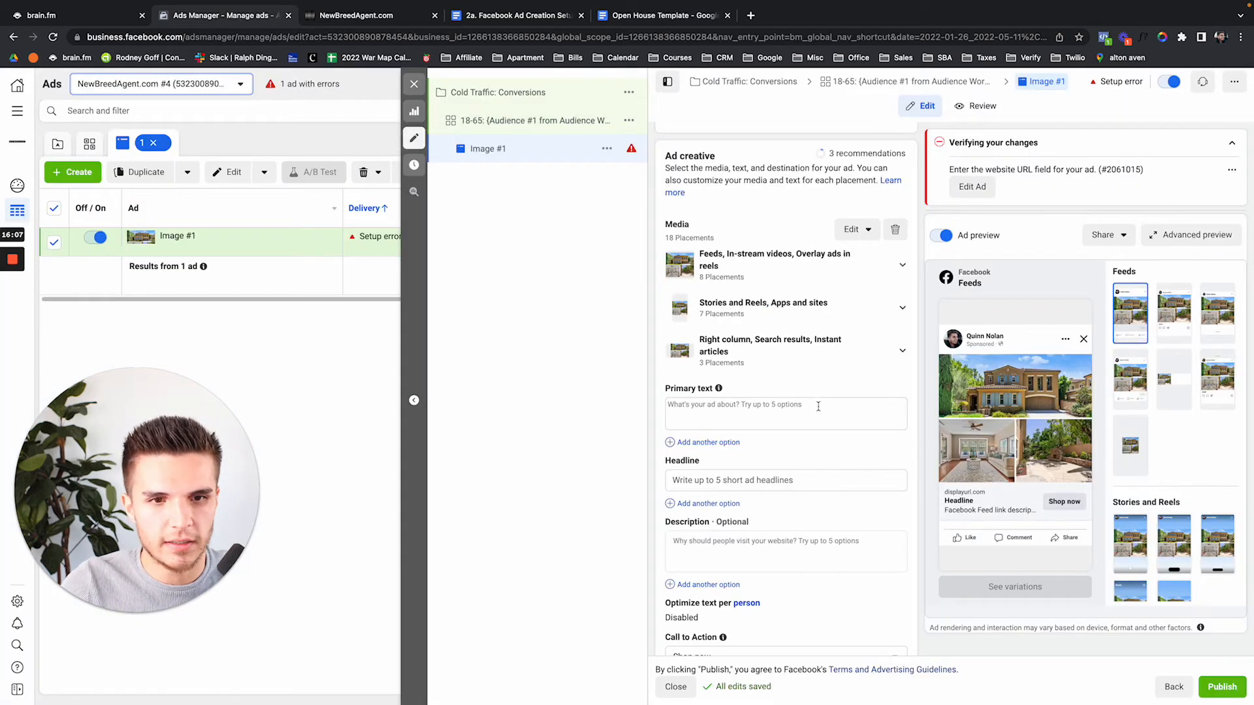
Paste the Open House copy into Primary text and remove the trailing empty line
{"action": "left_click", "coordinate": [818, 405]}
{"action": "type", "text": "📍 Open House 🏡  123 Abc, St 4 beds | 3 baths | 2,100 sq ft.  {Short description}  Click the button below to get more pictures, full listing details, pricing and open house details."}
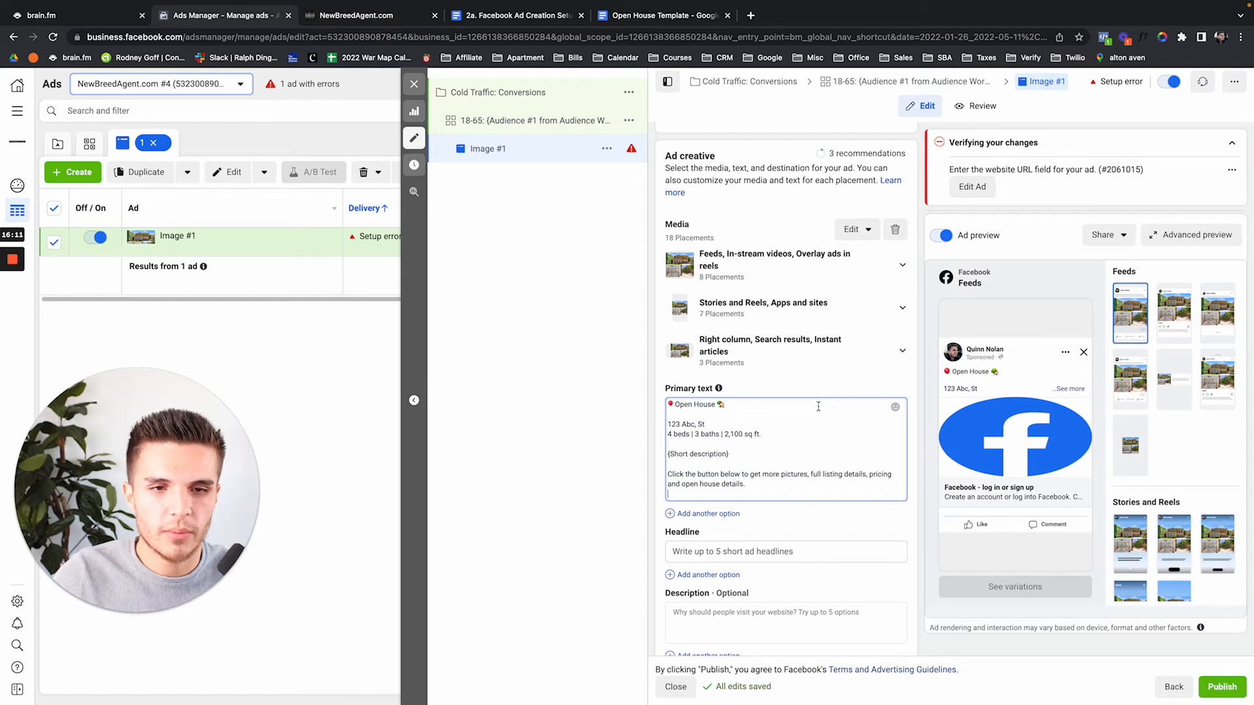
{"action": "key", "text": "BackSpace"}
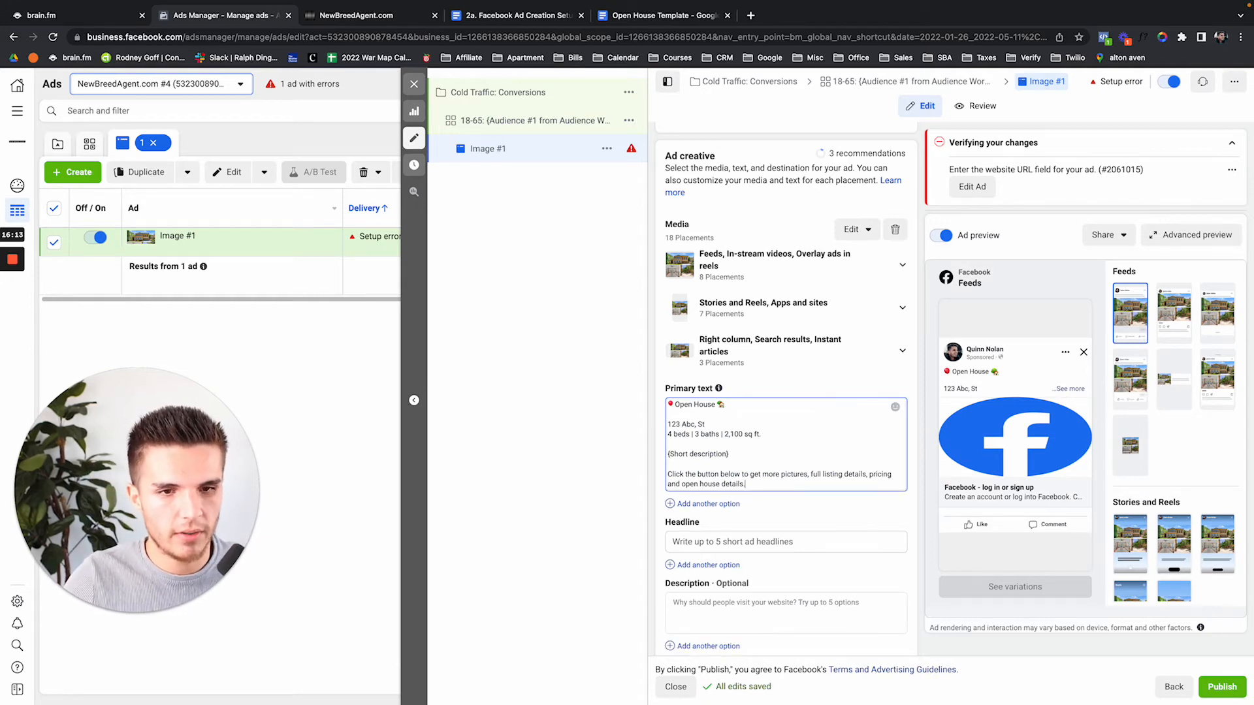
{"action": "scroll", "coordinate": [818, 385], "scroll_direction": "down", "scroll_amount": 1}
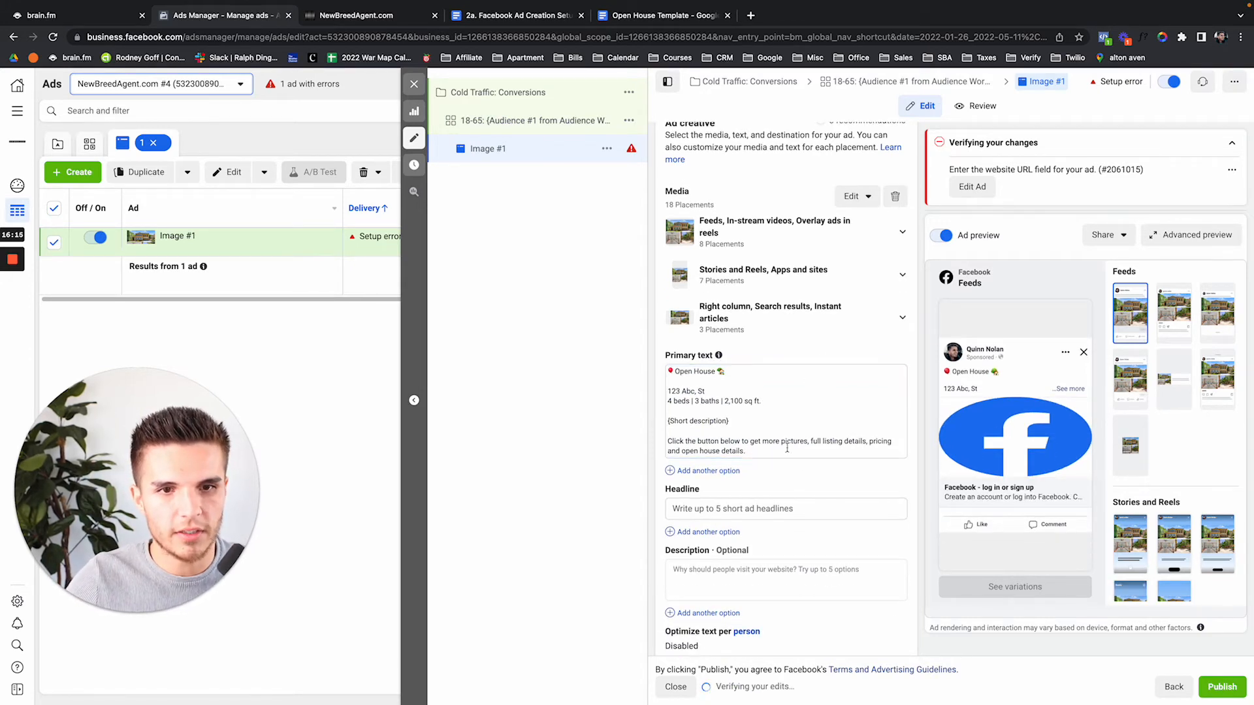
{"action": "left_click", "coordinate": [366, 15]}
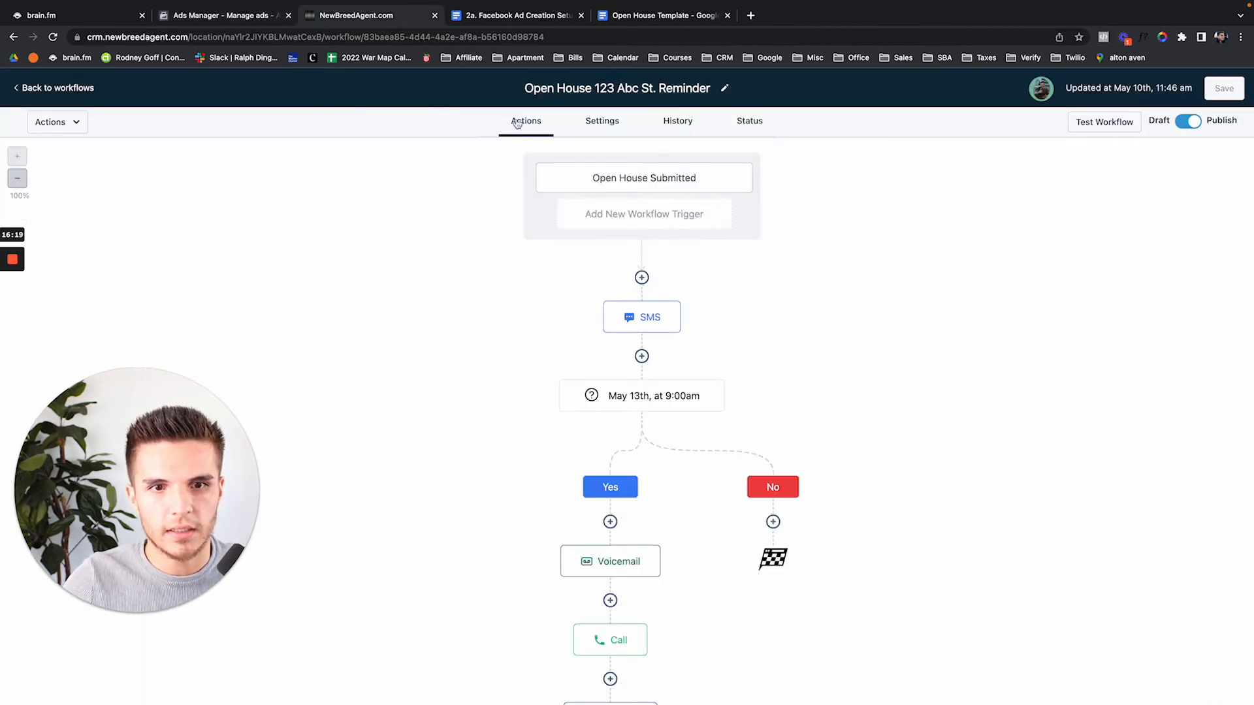
{"action": "left_click", "coordinate": [260, 16]}
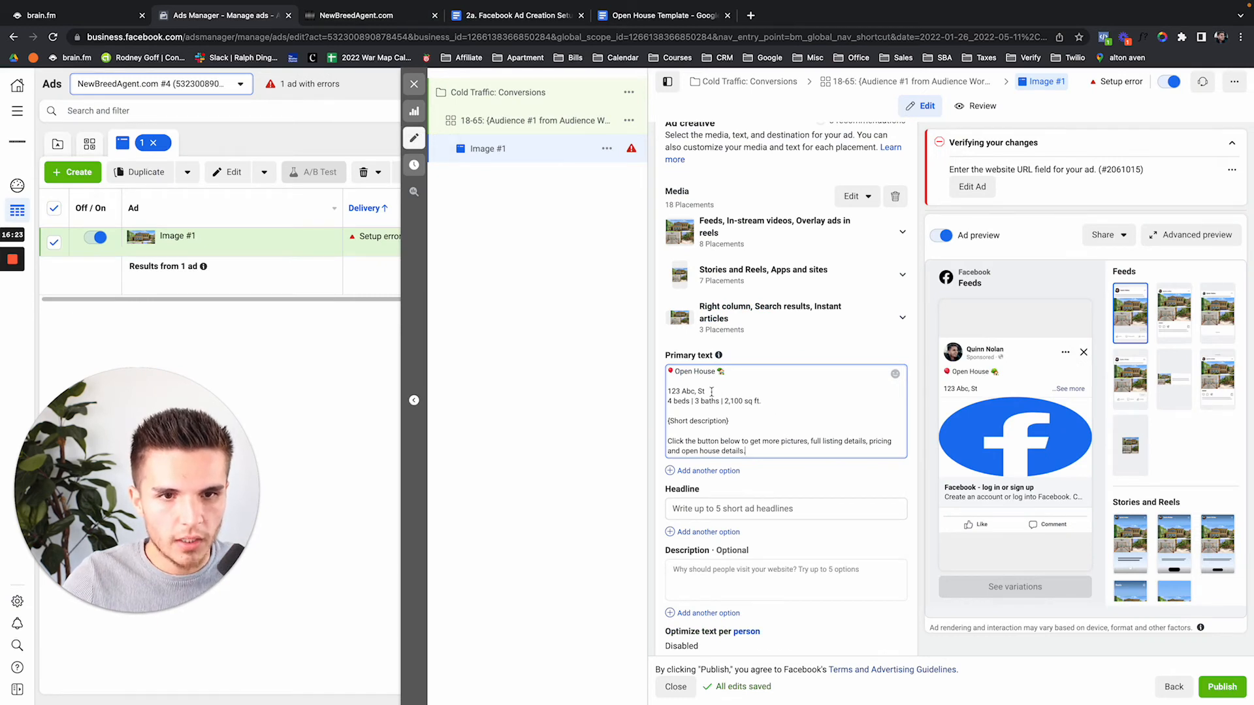
Replace the ad's image with the house collage and inspect the mobile feed placement
{"action": "left_click", "coordinate": [897, 203]}
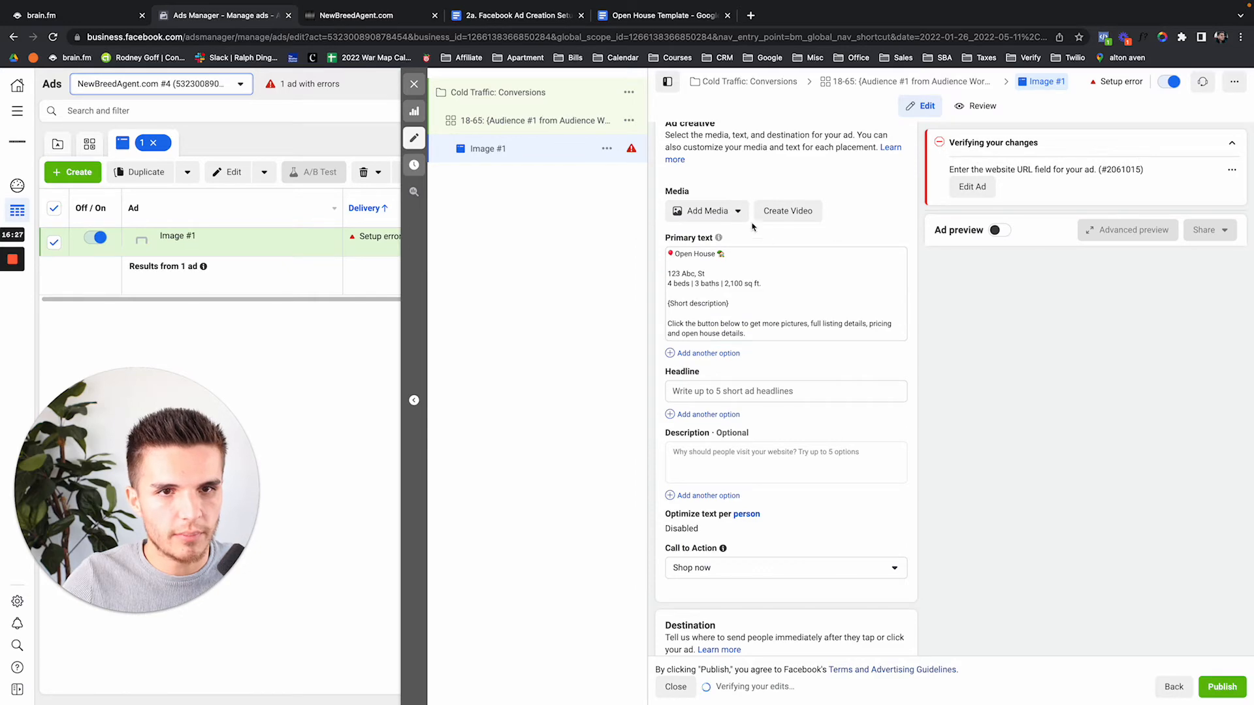
{"action": "left_click", "coordinate": [739, 213]}
{"action": "left_click", "coordinate": [719, 244]}
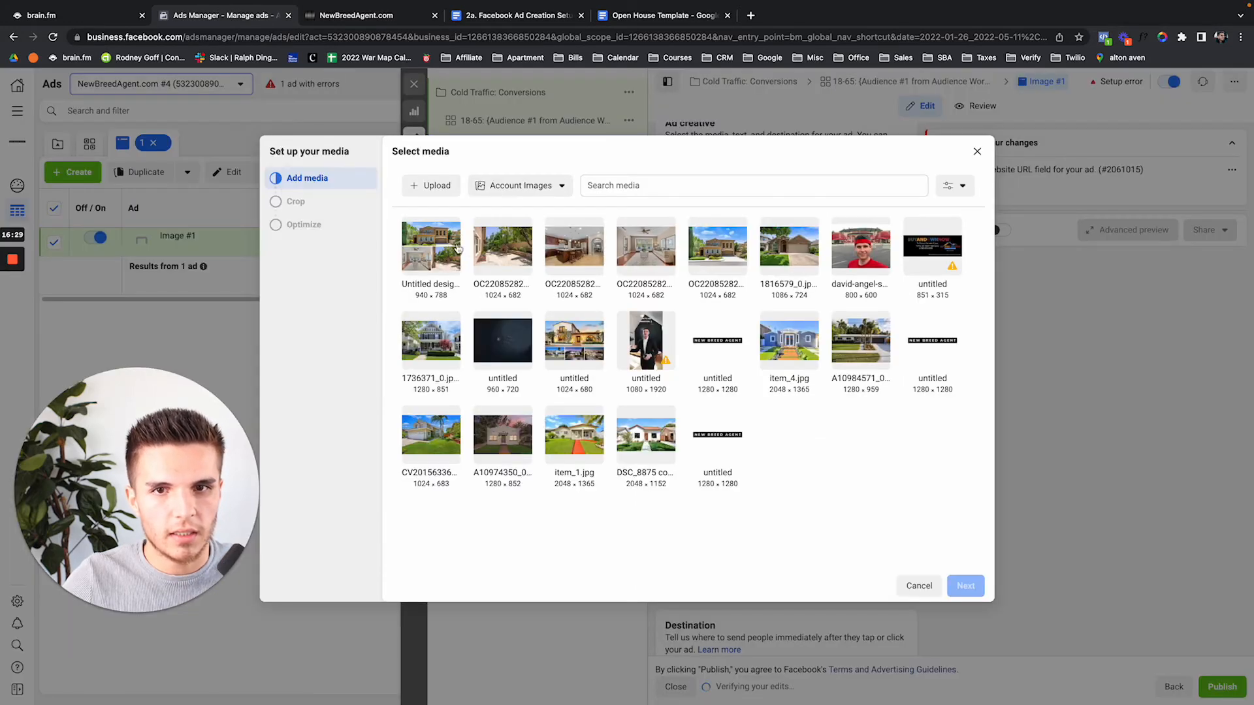
{"action": "left_click", "coordinate": [457, 249]}
{"action": "left_click", "coordinate": [962, 586]}
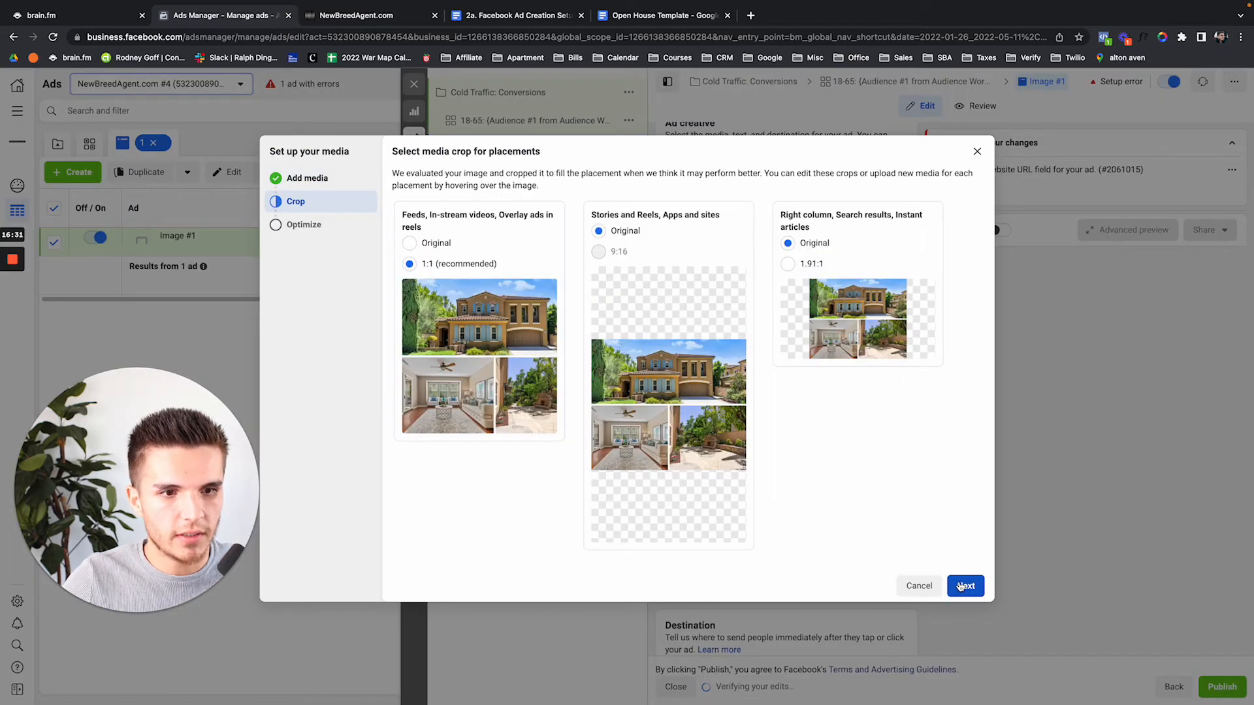
{"action": "left_click", "coordinate": [963, 585]}
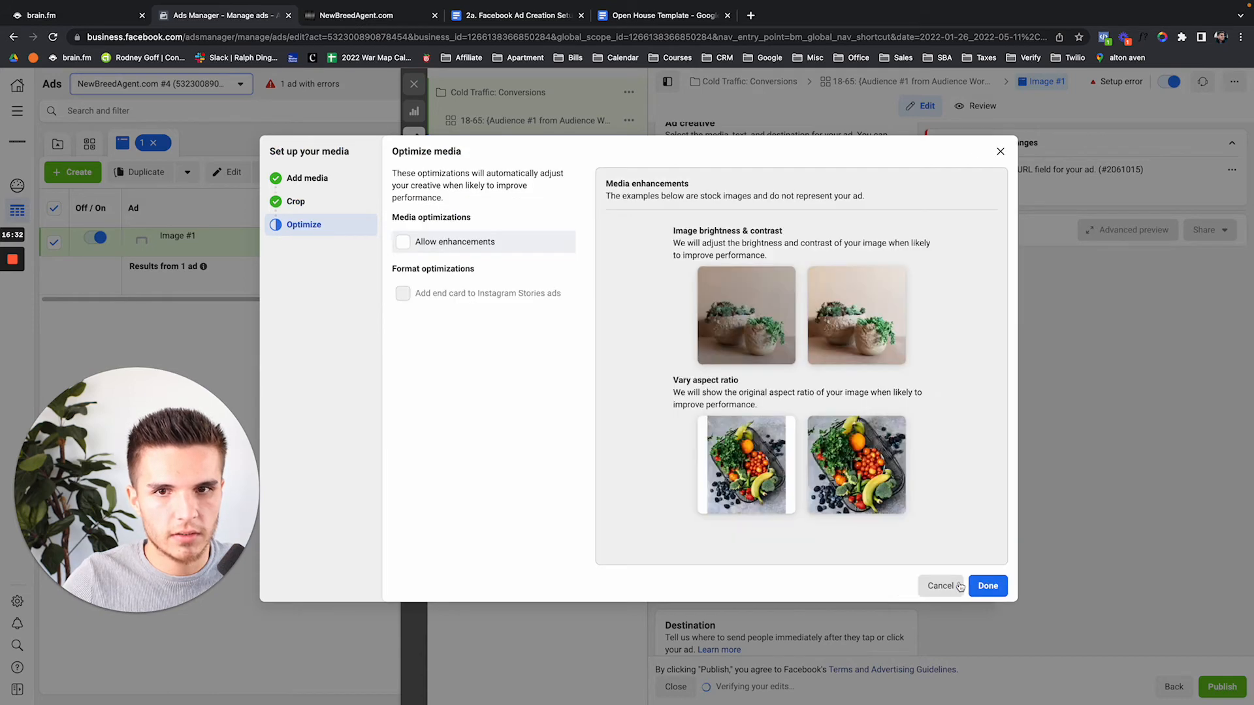
{"action": "left_click", "coordinate": [983, 587]}
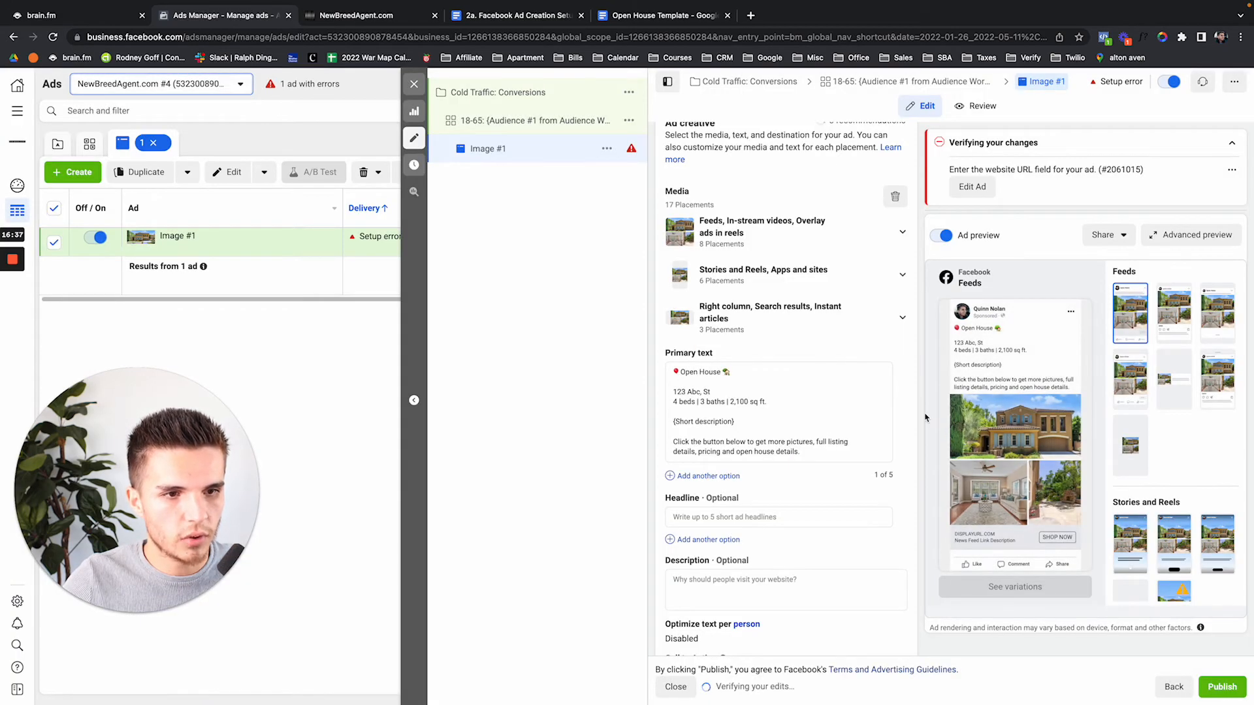
{"action": "left_click", "coordinate": [1043, 278]}
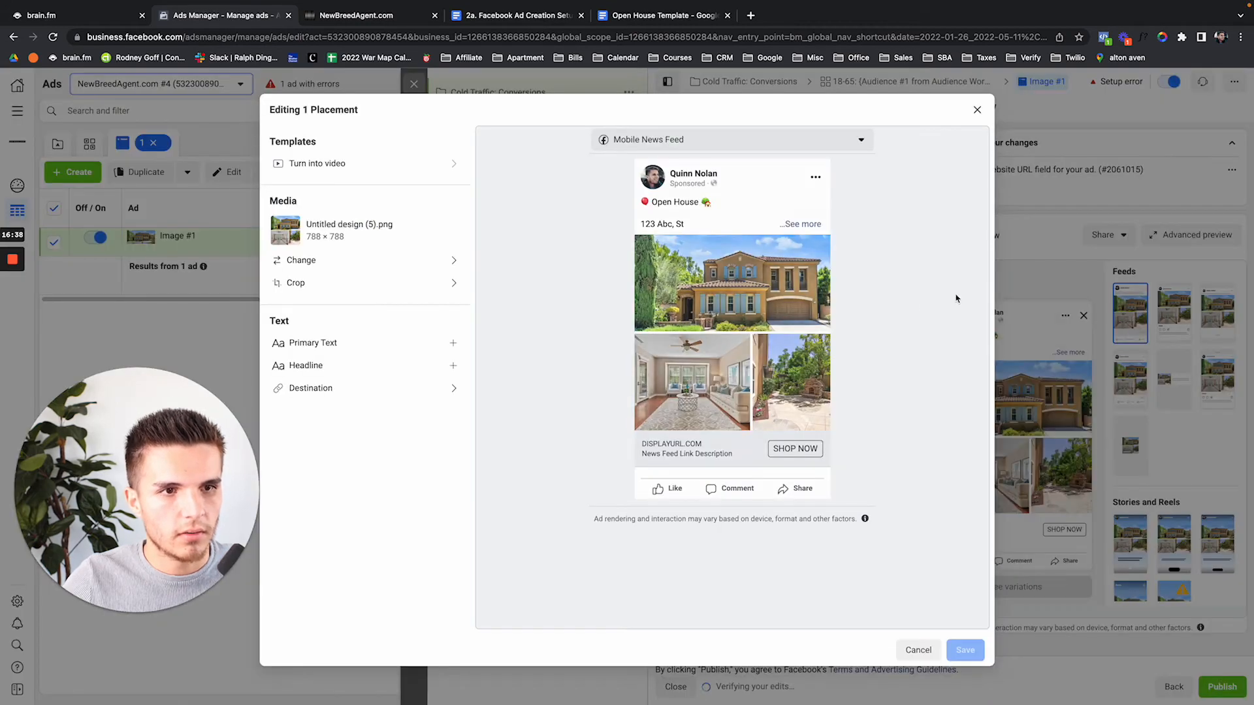
{"action": "left_click", "coordinate": [978, 111]}
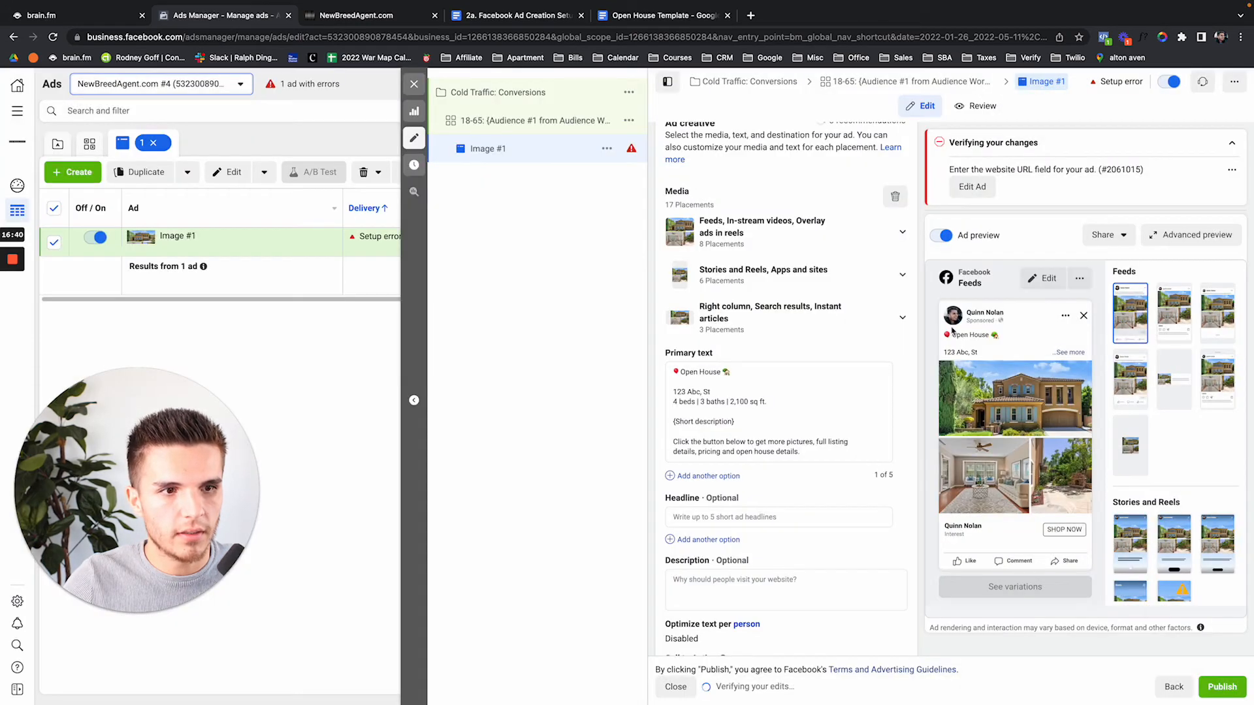
Re-add the house collage once more, keeping the original aspect ratio for feeds
{"action": "left_click", "coordinate": [894, 196]}
{"action": "left_click", "coordinate": [737, 211]}
{"action": "left_click", "coordinate": [709, 239]}
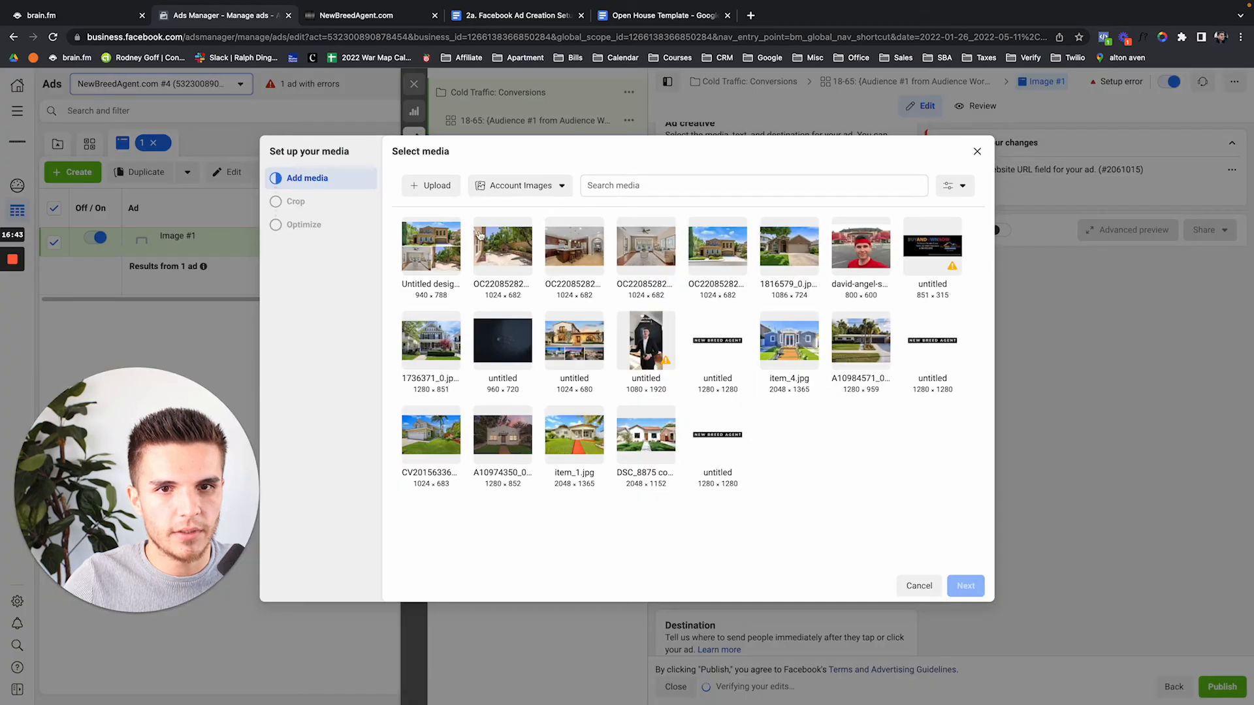
{"action": "left_click", "coordinate": [450, 237]}
{"action": "left_click", "coordinate": [965, 586]}
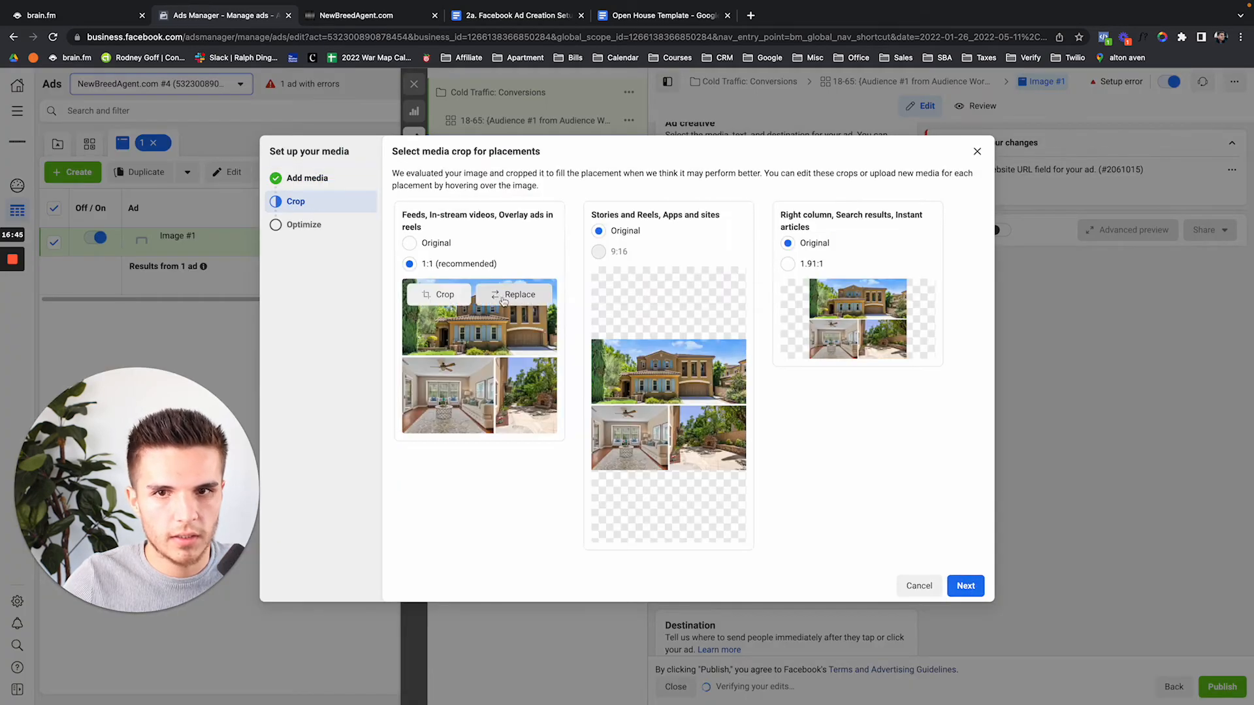
{"action": "left_click", "coordinate": [410, 244]}
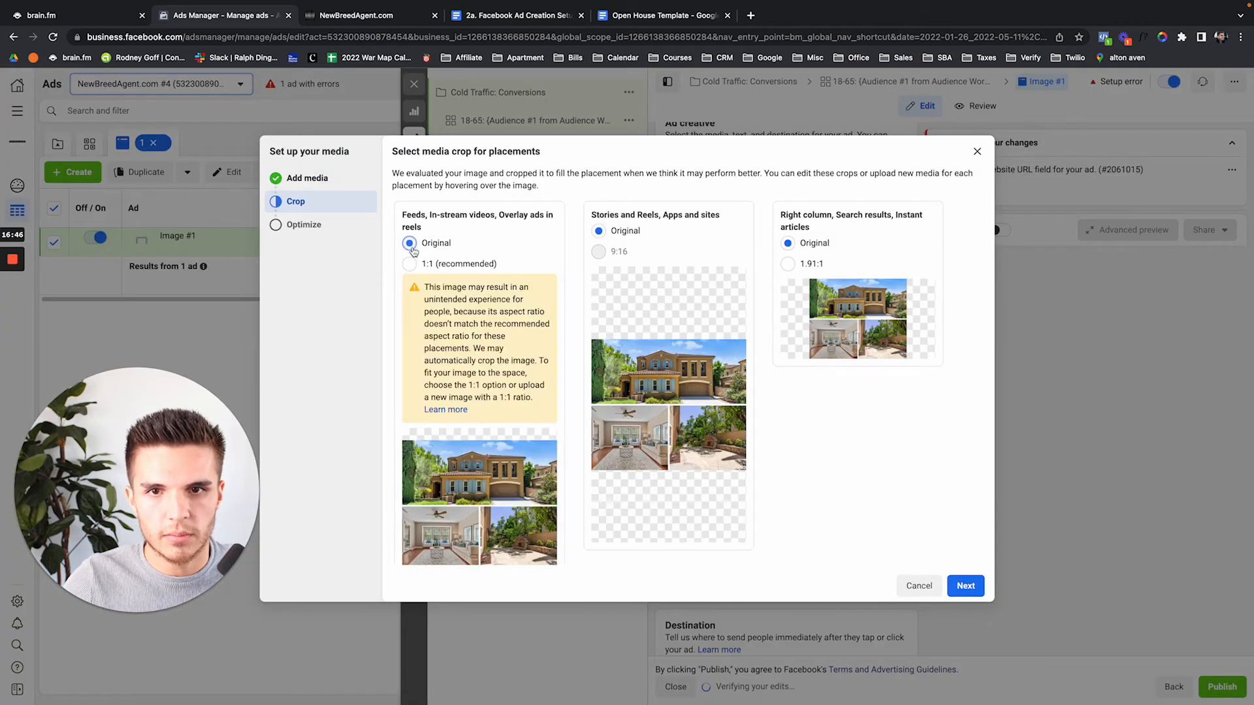
{"action": "left_click", "coordinate": [972, 591]}
{"action": "left_click", "coordinate": [970, 586]}
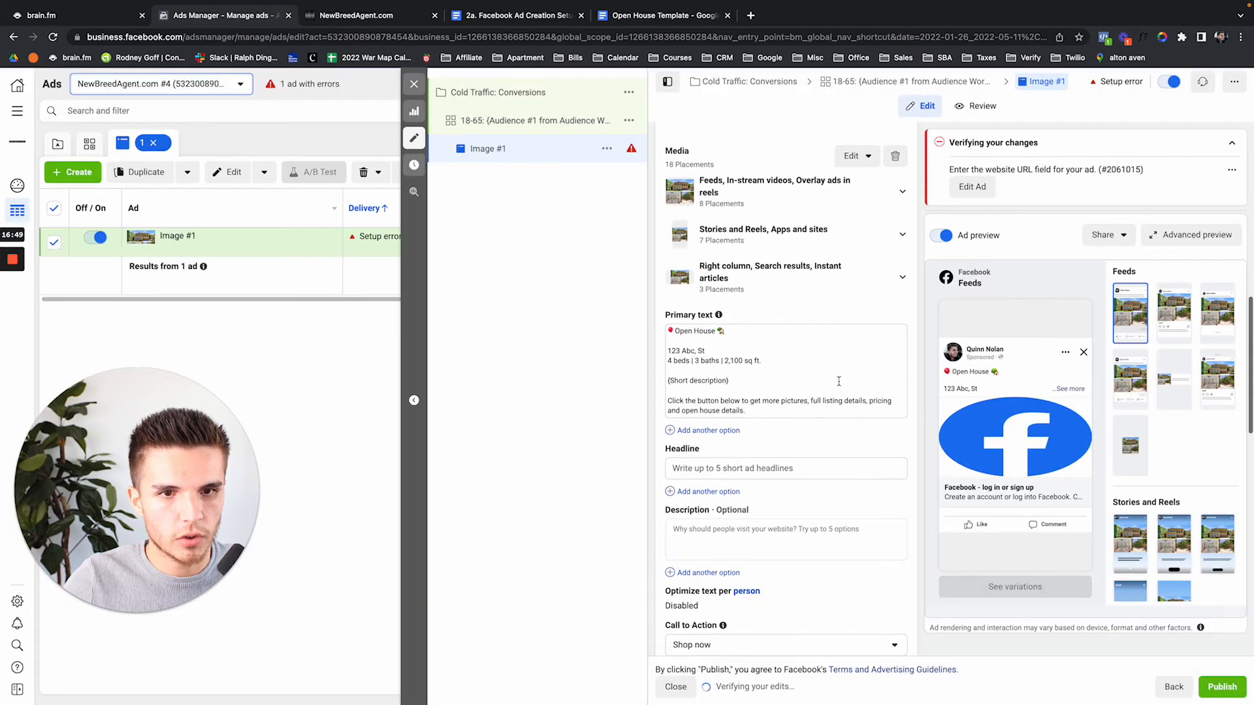
{"action": "scroll", "coordinate": [839, 381], "scroll_direction": "down", "scroll_amount": 1}
{"action": "key", "text": "Right"}
{"action": "key", "text": "Right"}
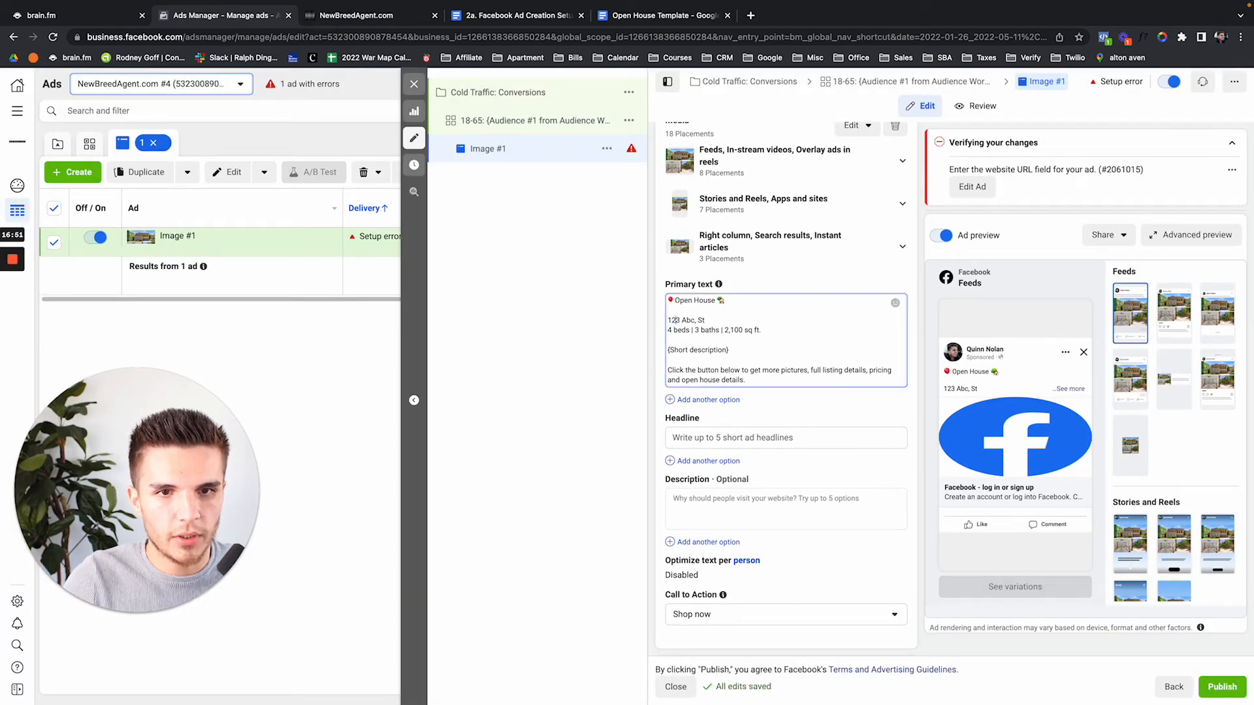
{"action": "key", "text": "BackSpace"}
{"action": "key", "text": "BackSpace"}
{"action": "key", "text": "BackSpace"}
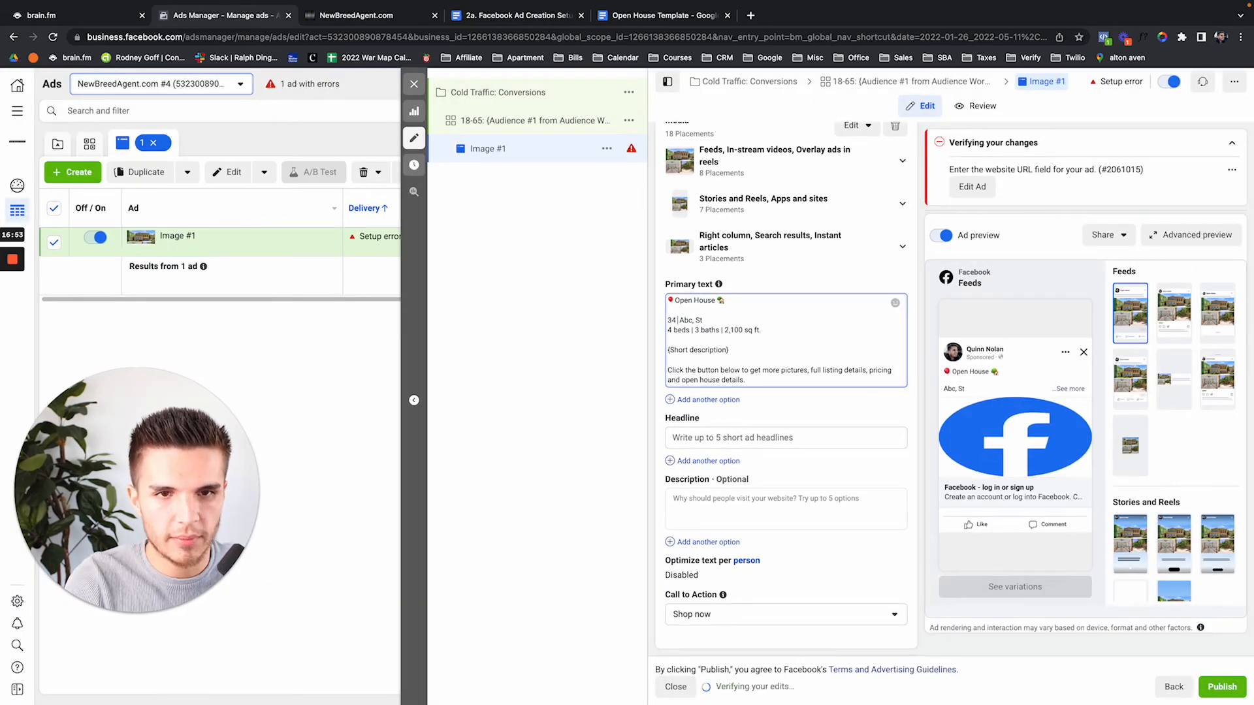
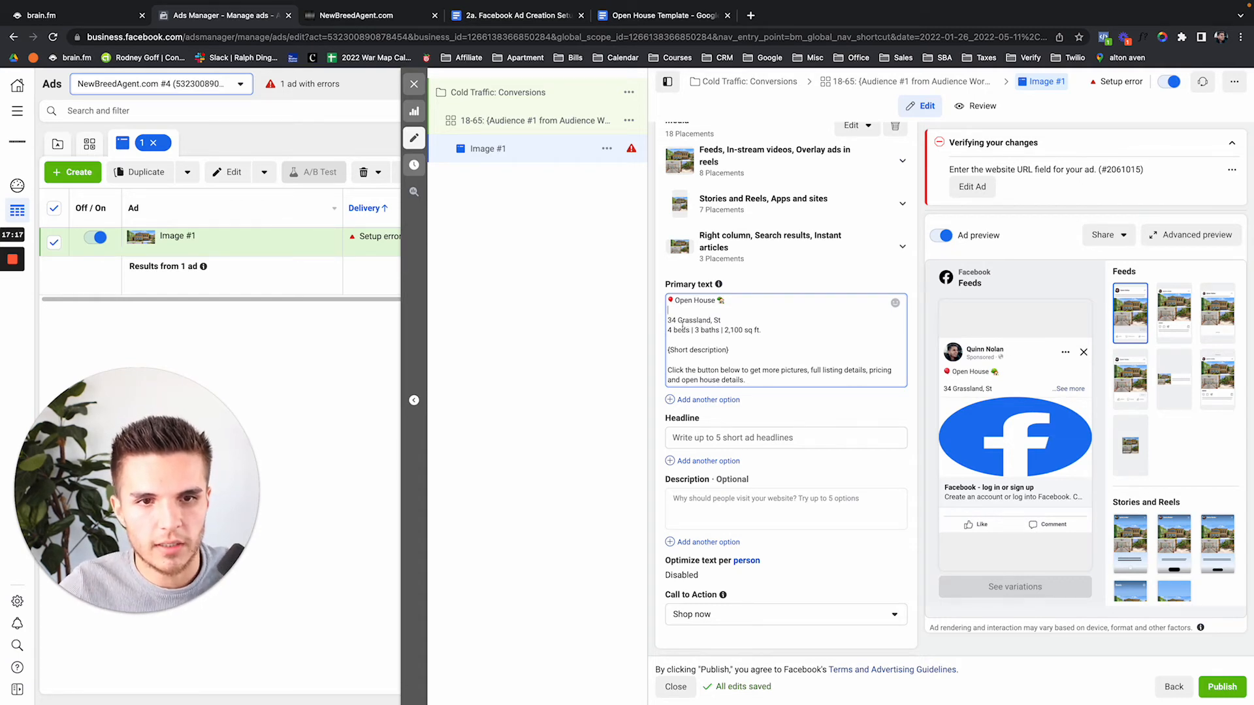
{"action": "type", "text": "6"}
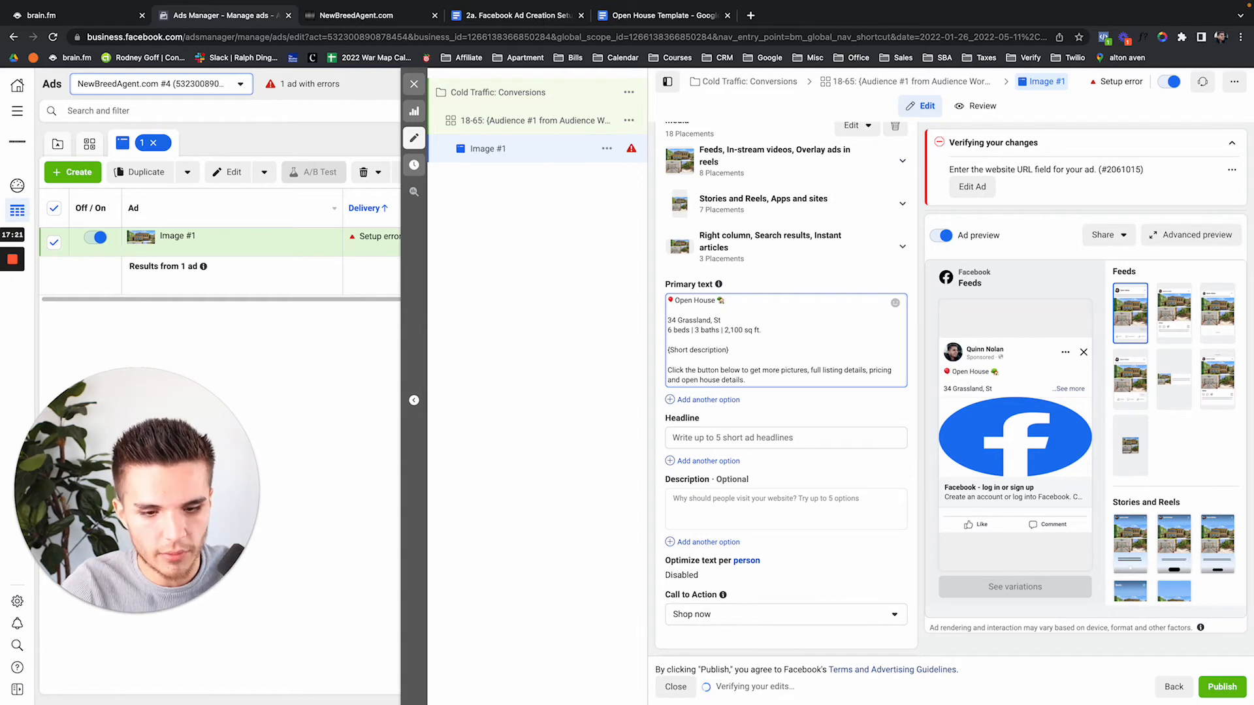
{"action": "type", "text": ".5"}
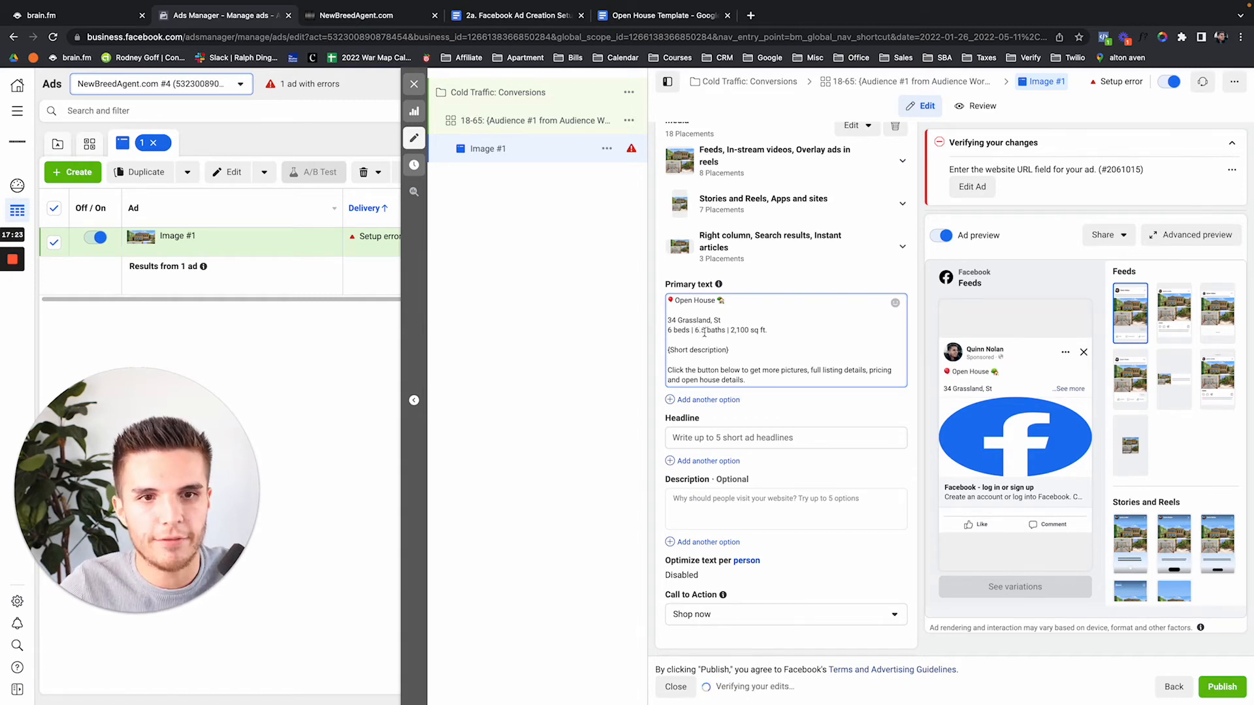
{"action": "left_click", "coordinate": [750, 15]}
{"action": "type", "text": "34"}
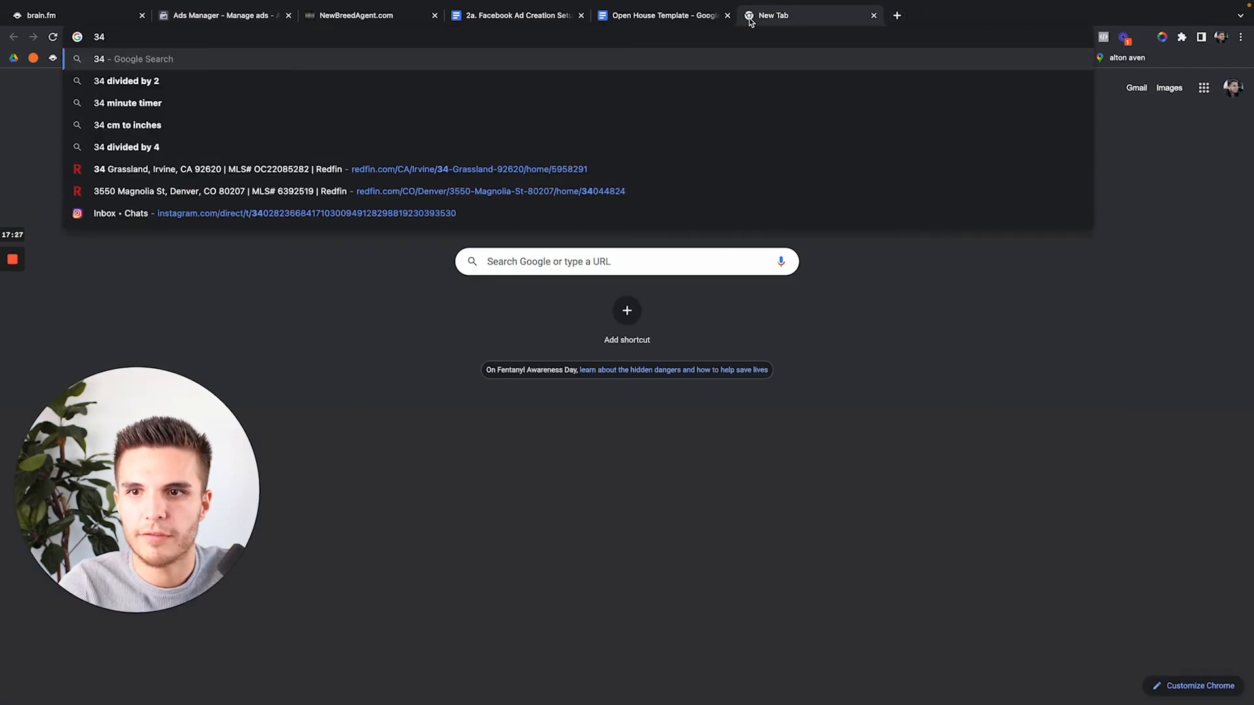
{"action": "key", "text": "Down"}
{"action": "key", "text": "Down"}
{"action": "key", "text": "Down"}
{"action": "key", "text": "Down"}
{"action": "key", "text": "Down"}
{"action": "key", "text": "Return"}
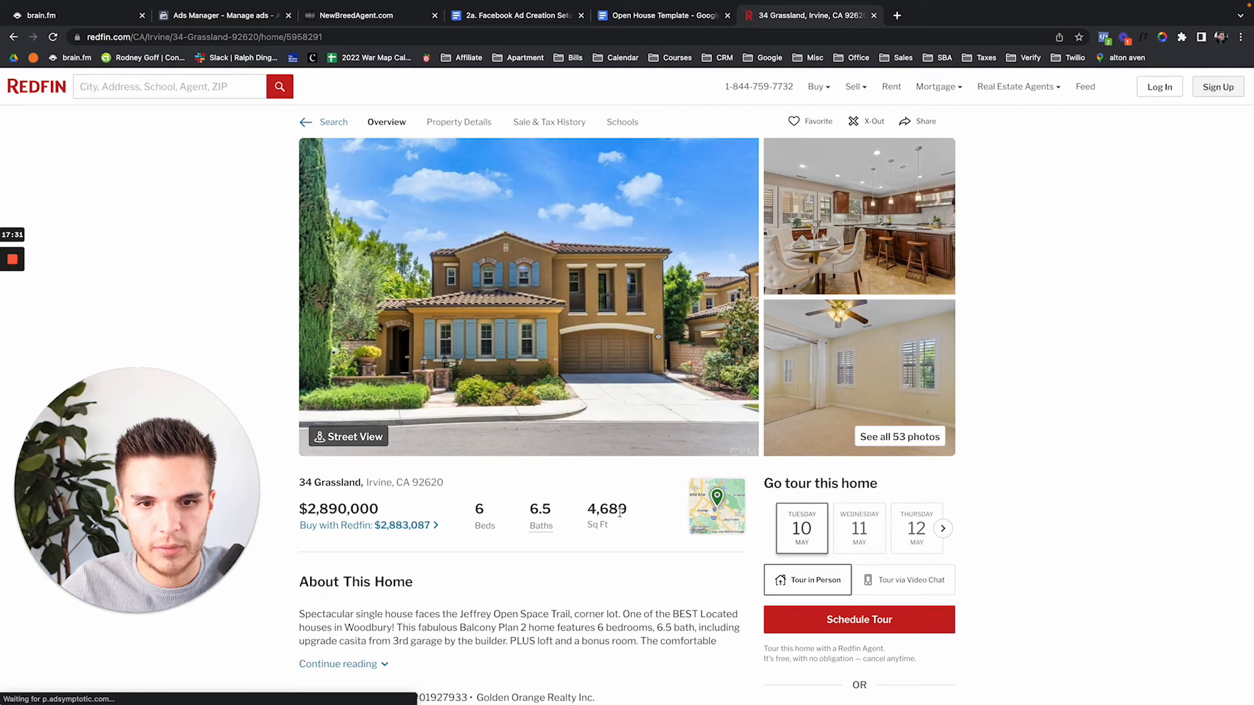
{"action": "left_click", "coordinate": [247, 21]}
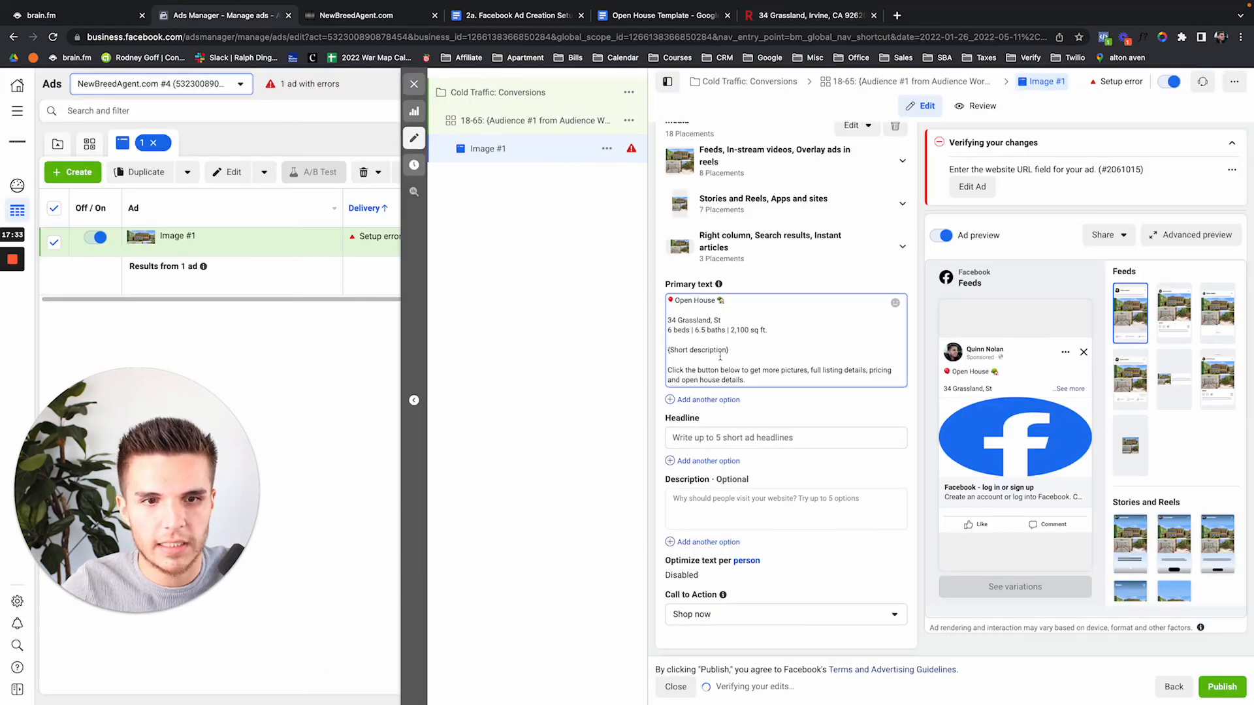
Change the square footage from 2,100 to 4,689 and select the {Short description} placeholder
{"action": "left_click", "coordinate": [748, 330]}
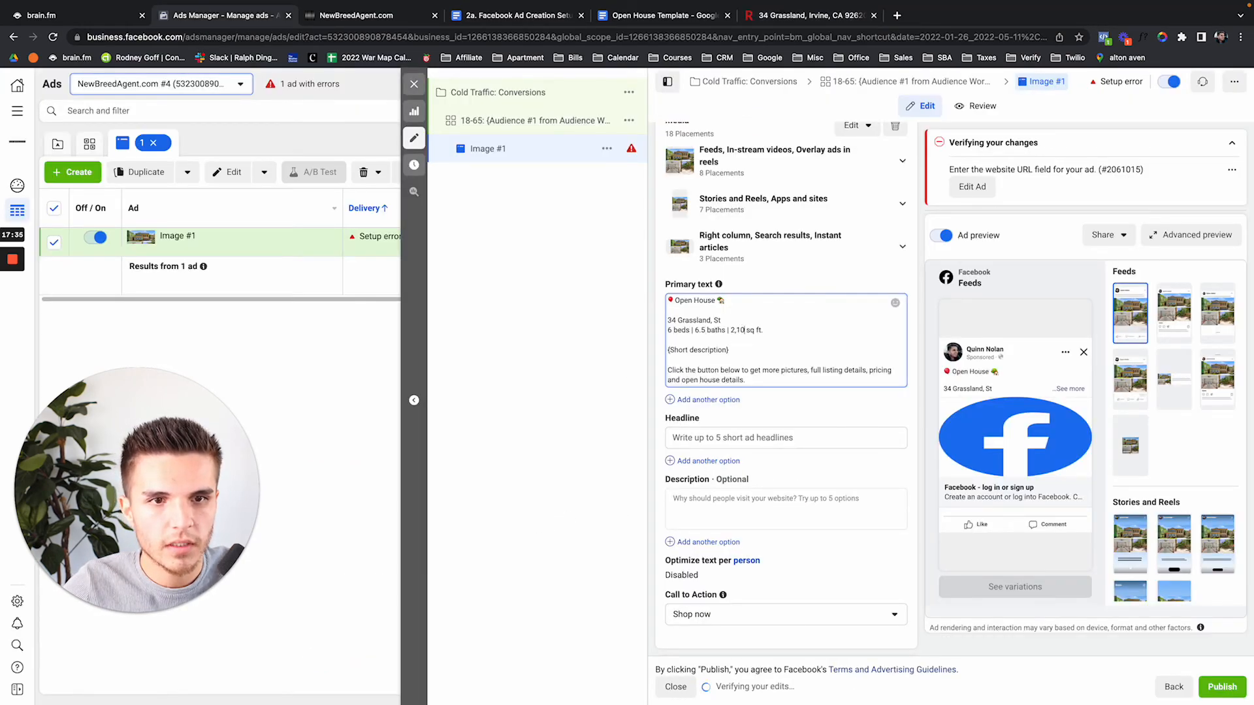
{"action": "key", "text": "BackSpace"}
{"action": "key", "text": "BackSpace"}
{"action": "key", "text": "BackSpace"}
{"action": "key", "text": "BackSpace"}
{"action": "key", "text": "BackSpace"}
{"action": "type", "text": "4,689"}
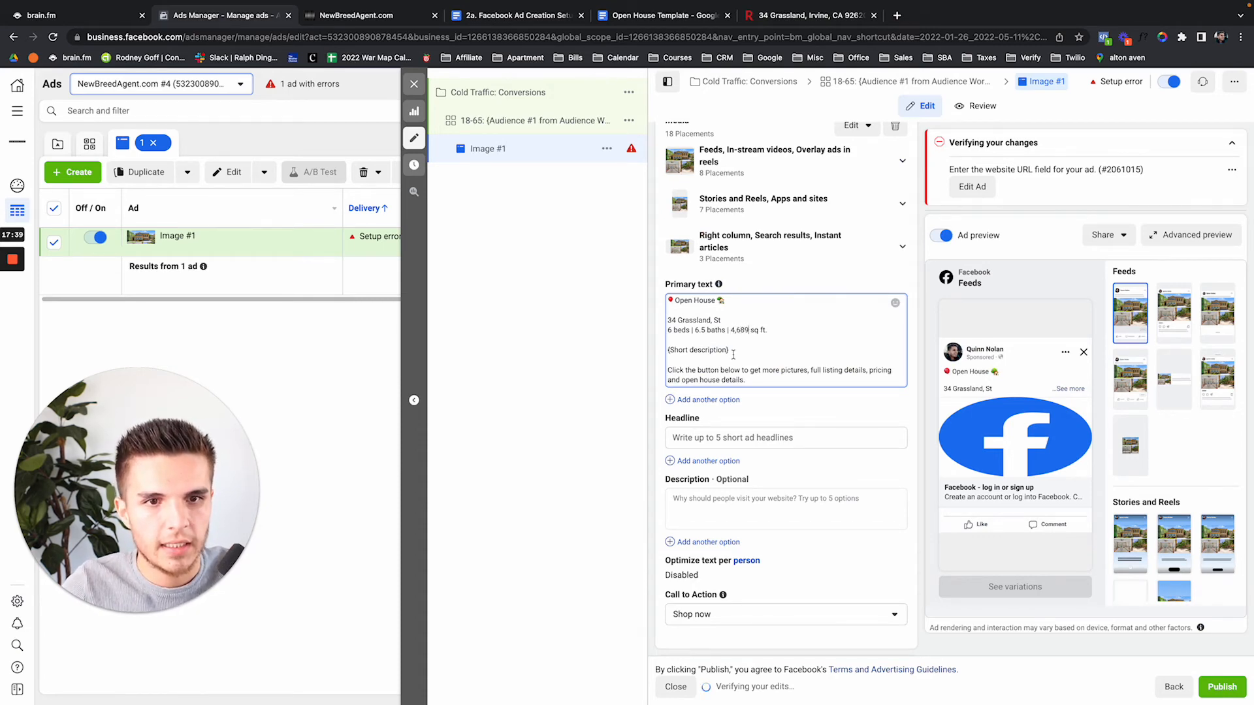
{"action": "left_click_drag", "start_coordinate": [732, 351], "coordinate": [659, 354]}
Copy the listing details and opening description from the expanded Redfin description
{"action": "left_click", "coordinate": [804, 15]}
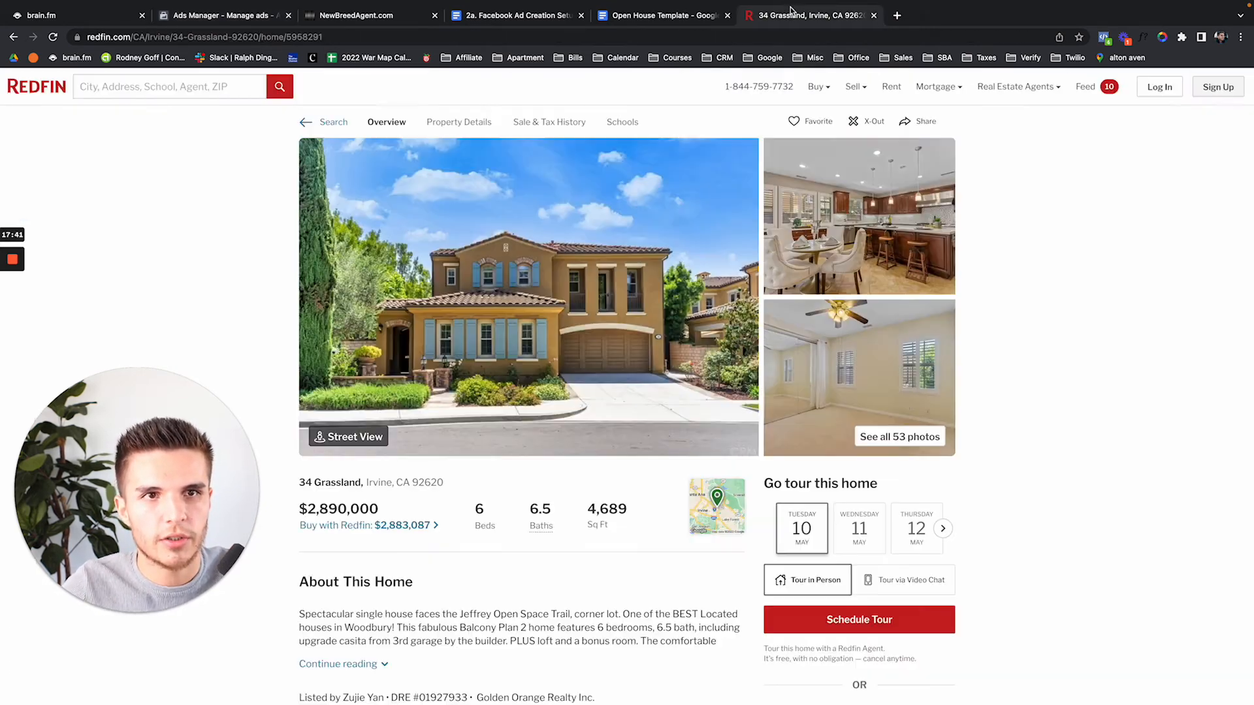
{"action": "scroll", "coordinate": [369, 581], "scroll_direction": "down", "scroll_amount": 2}
{"action": "left_click", "coordinate": [352, 588]}
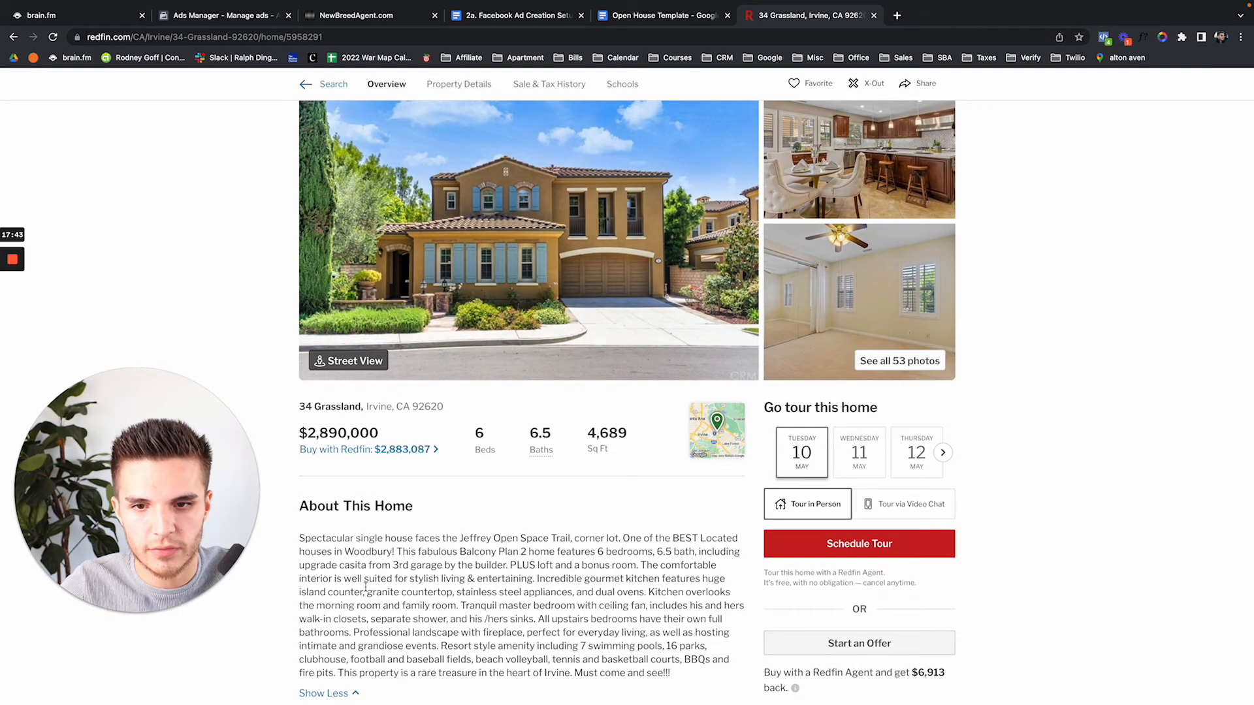
{"action": "left_click_drag", "start_coordinate": [296, 543], "coordinate": [639, 565]}
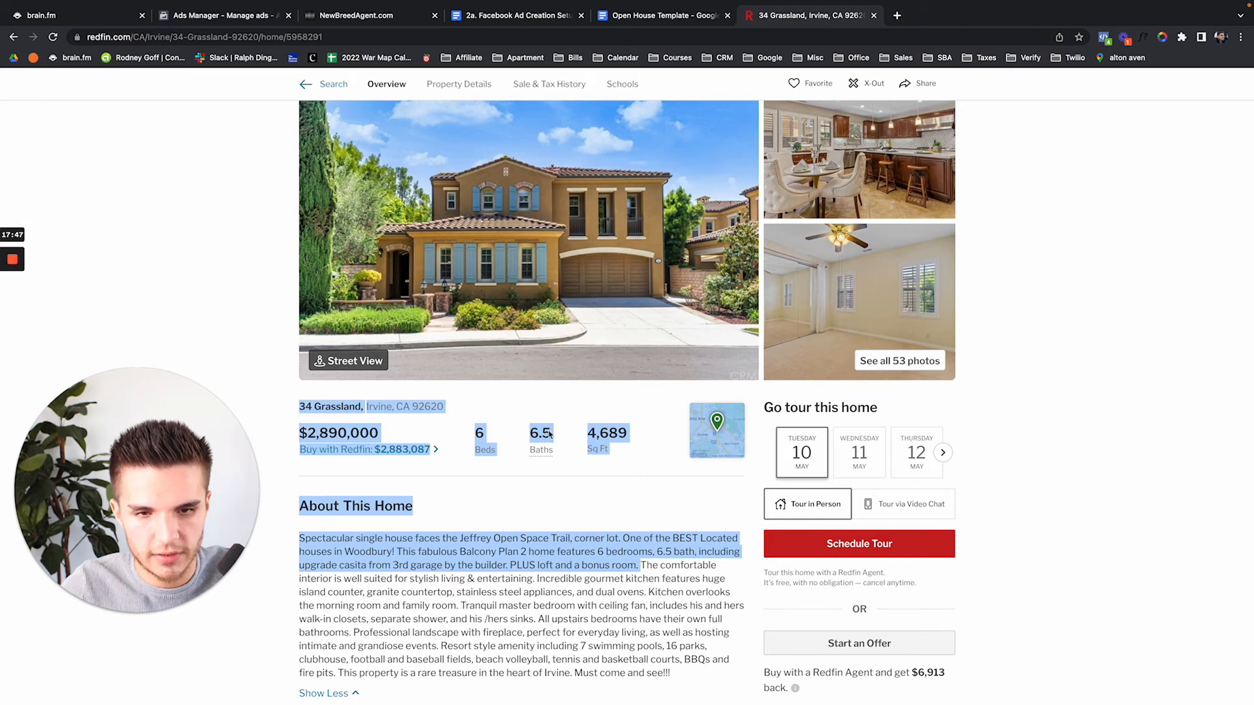
{"action": "left_click", "coordinate": [252, 22]}
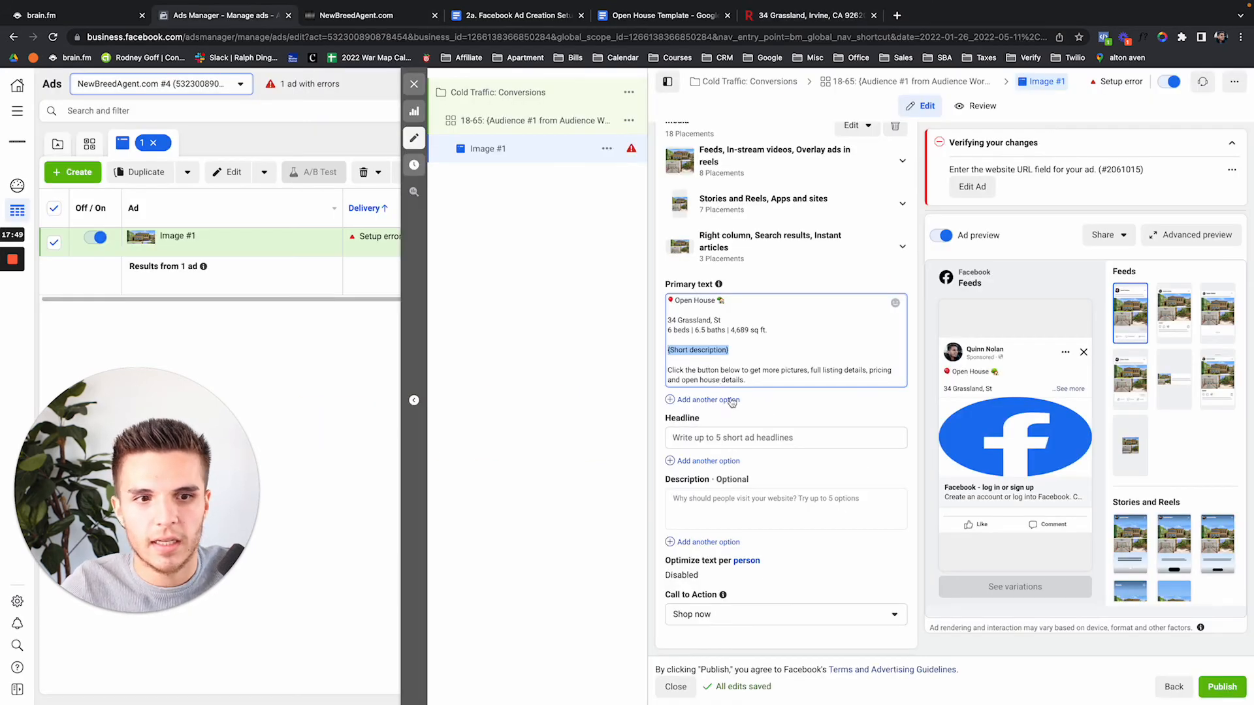
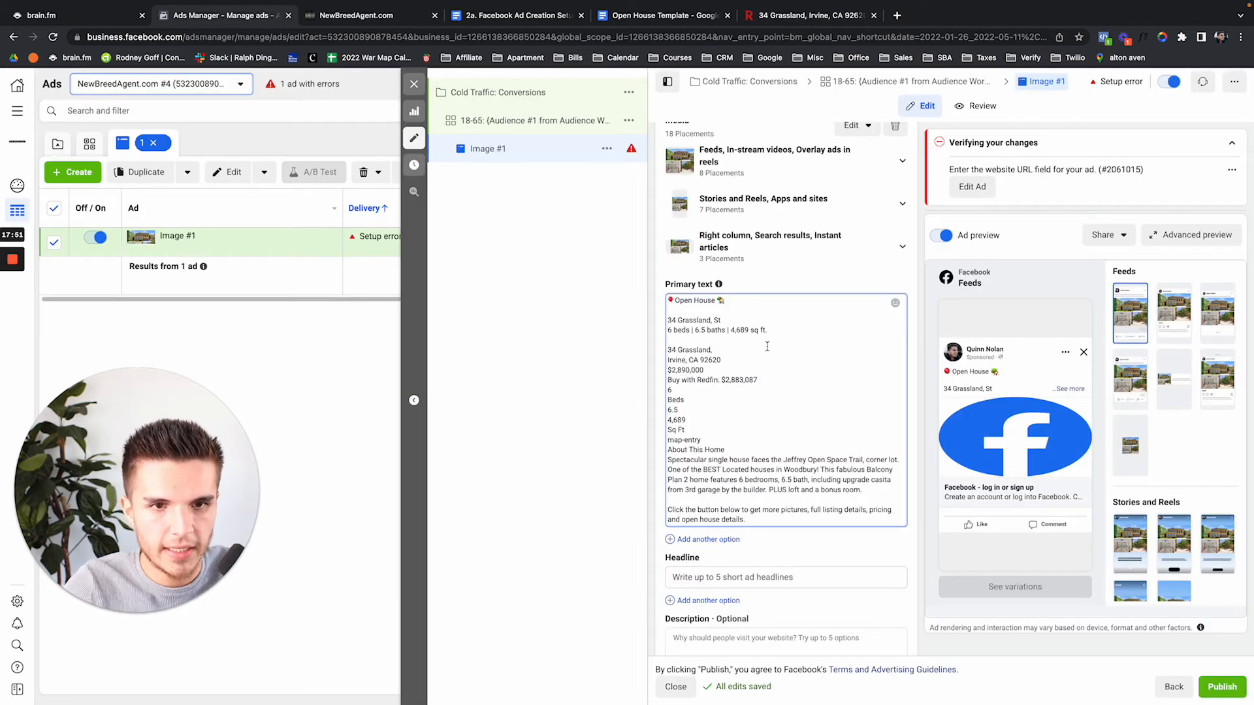
{"action": "left_click_drag", "start_coordinate": [722, 449], "coordinate": [662, 355]}
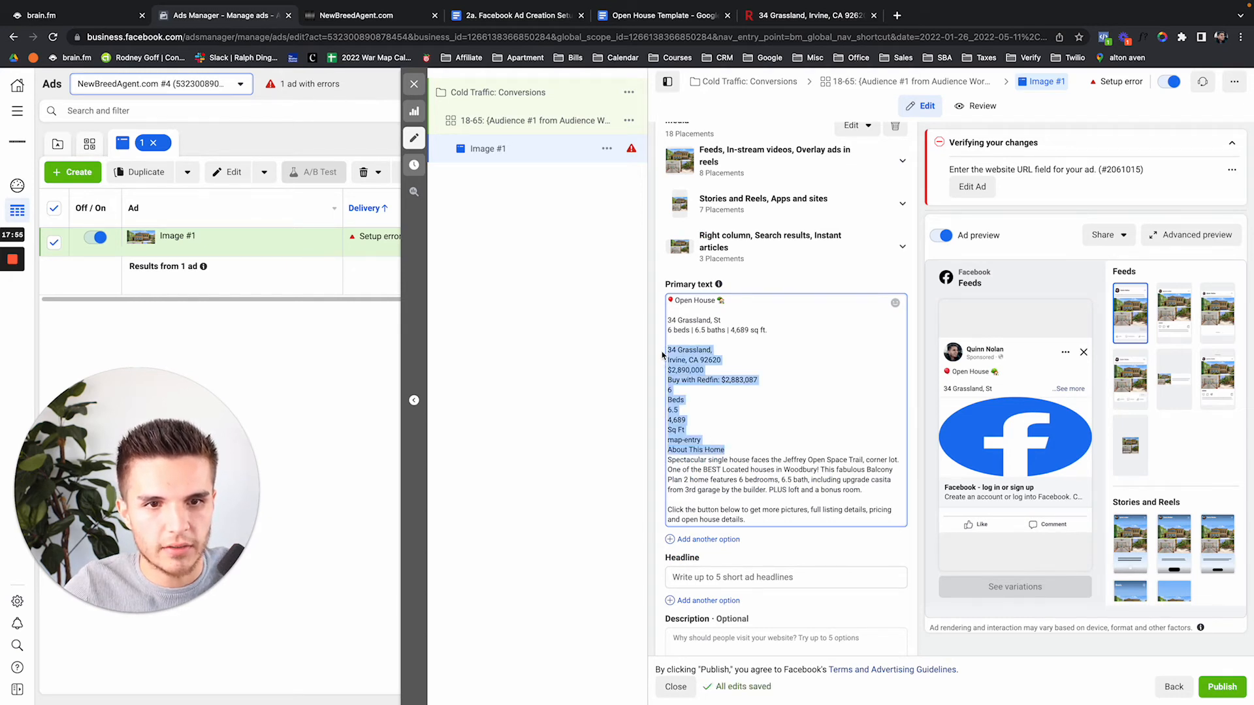
{"action": "key", "text": "BackSpace"}
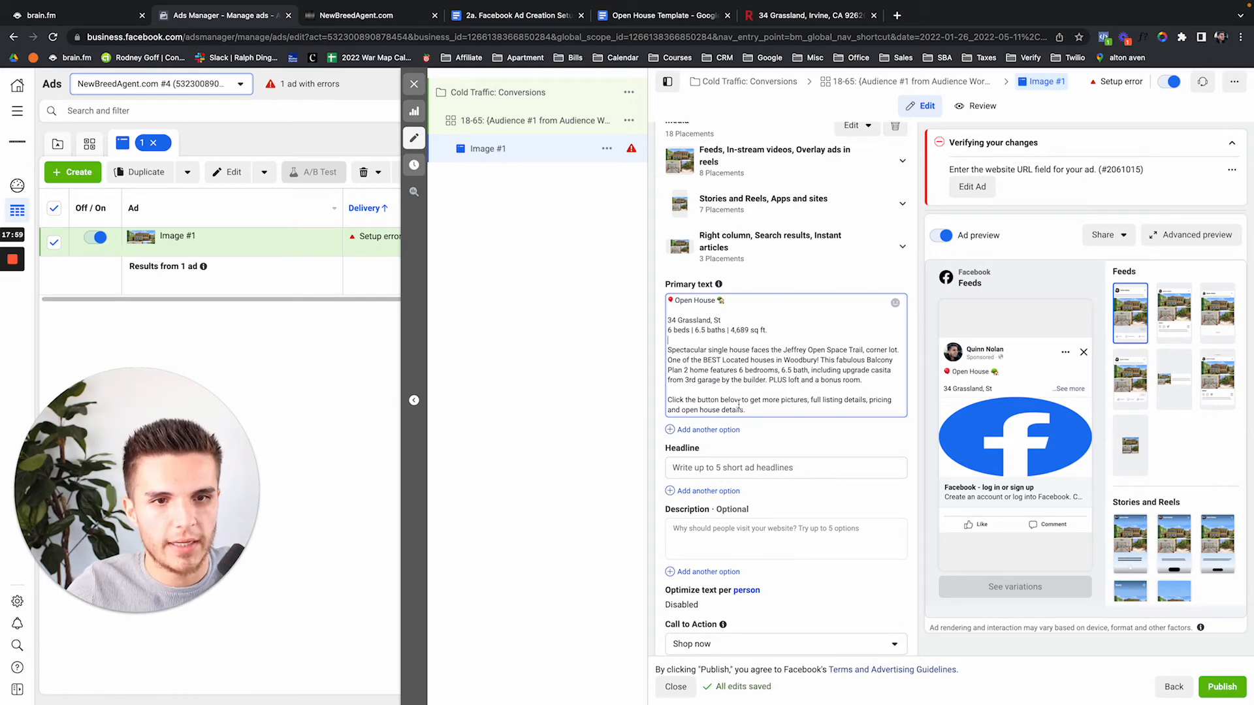
Copy the template headline 'Open House: 123 Abc, St' into the ad's Headline field and select the placeholder address
{"action": "left_click", "coordinate": [665, 25]}
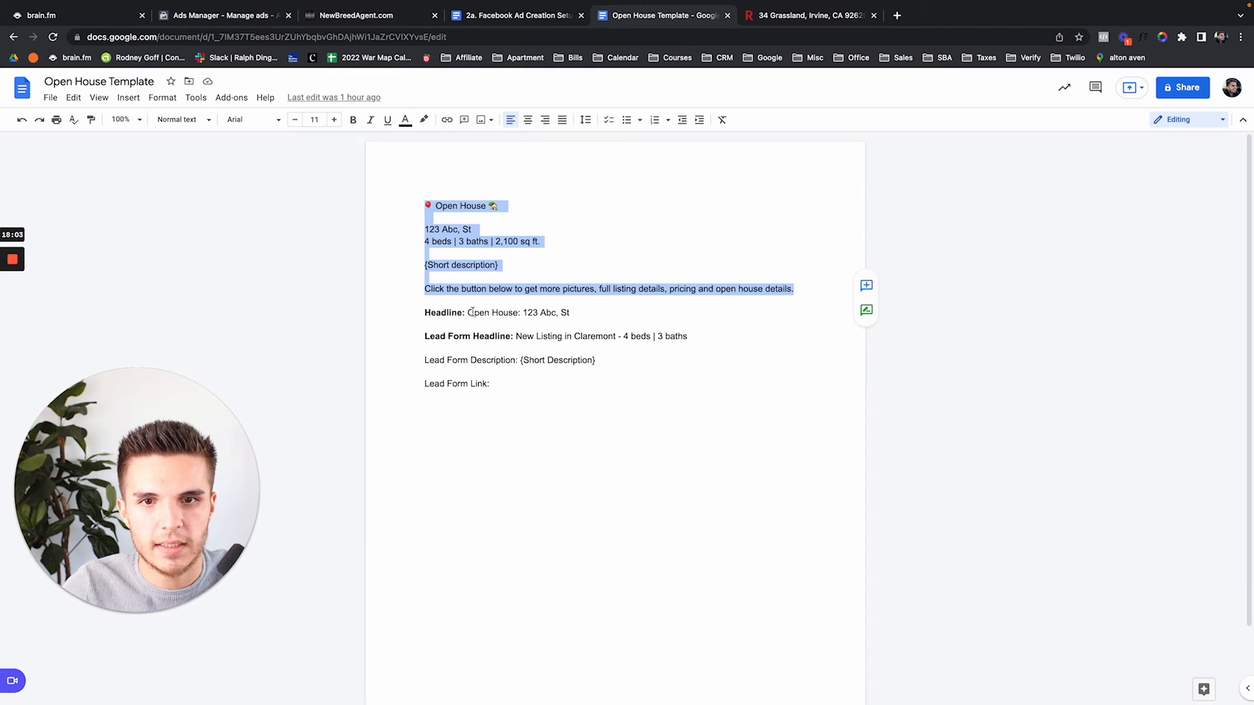
{"action": "left_click_drag", "start_coordinate": [471, 312], "coordinate": [599, 312]}
{"action": "key", "text": "super+c"}
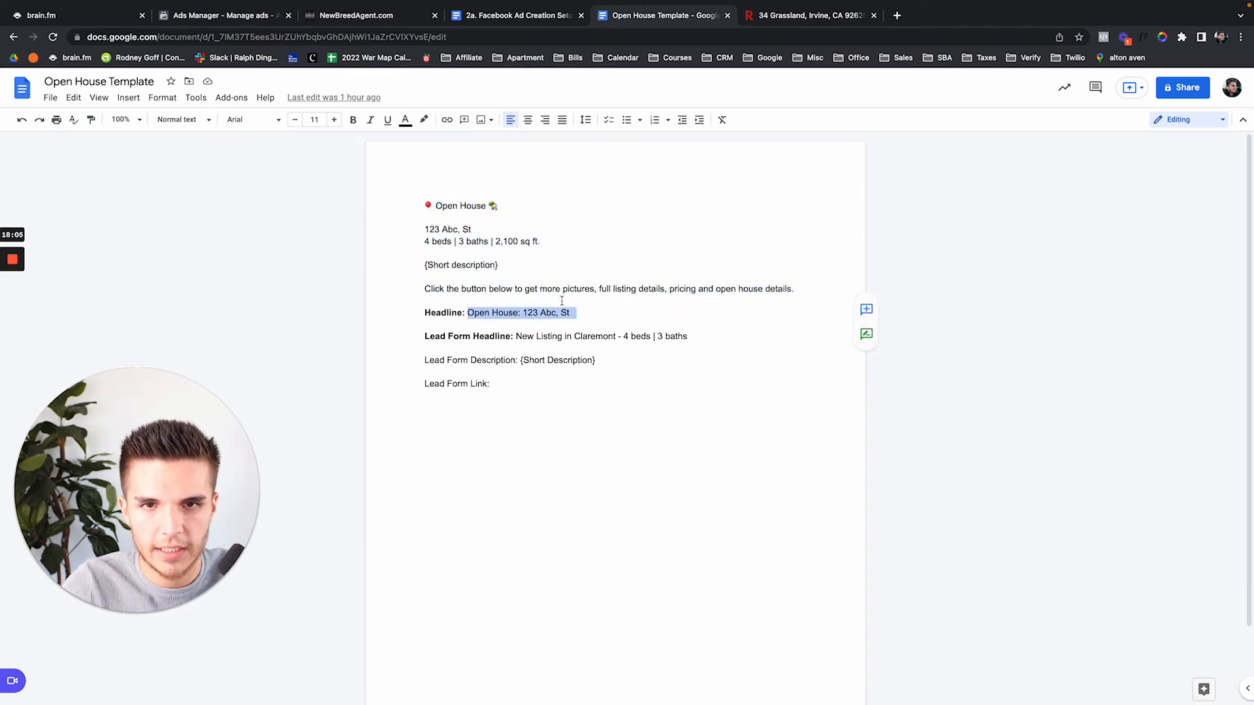
{"action": "left_click", "coordinate": [256, 16]}
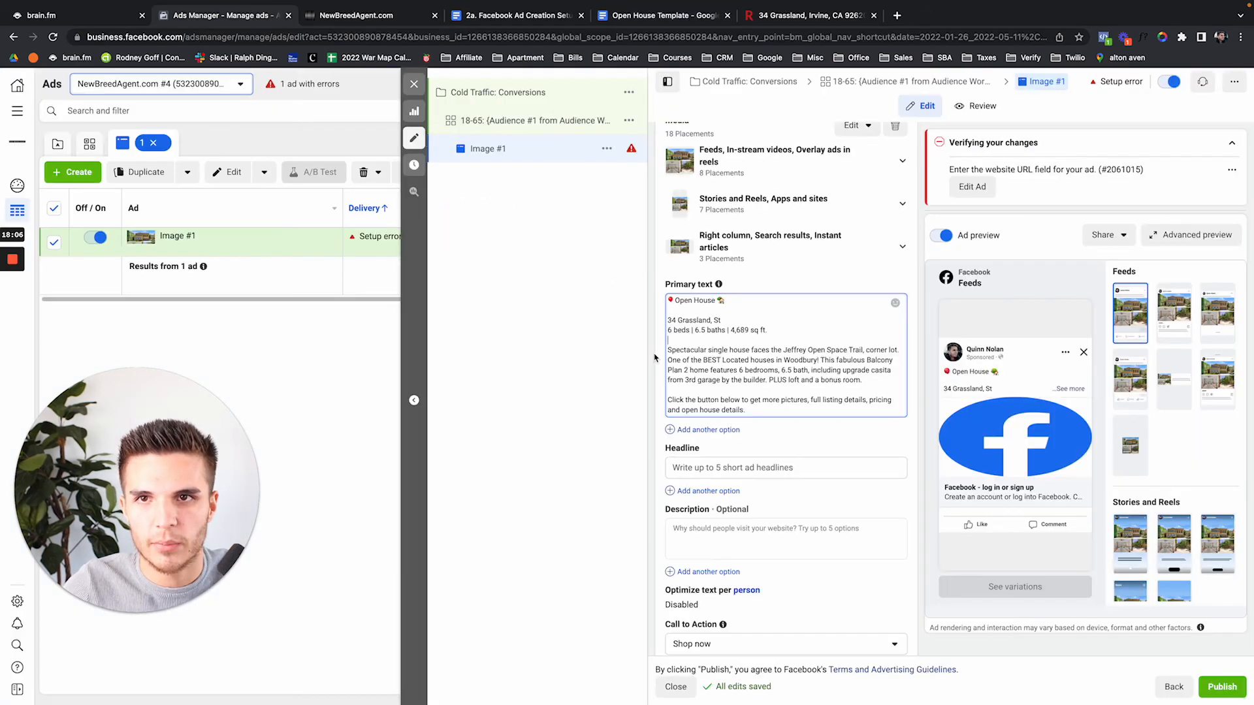
{"action": "left_click", "coordinate": [872, 467]}
{"action": "key", "text": "super+v"}
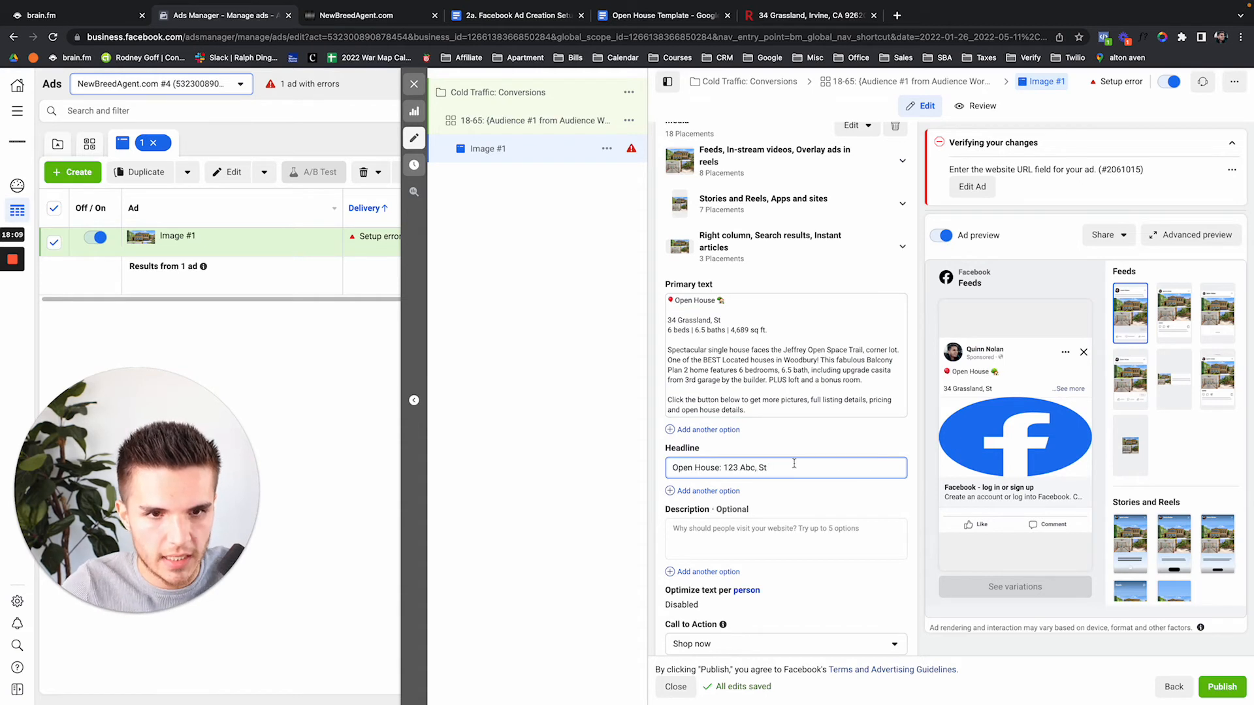
{"action": "left_click_drag", "start_coordinate": [725, 467], "coordinate": [772, 468]}
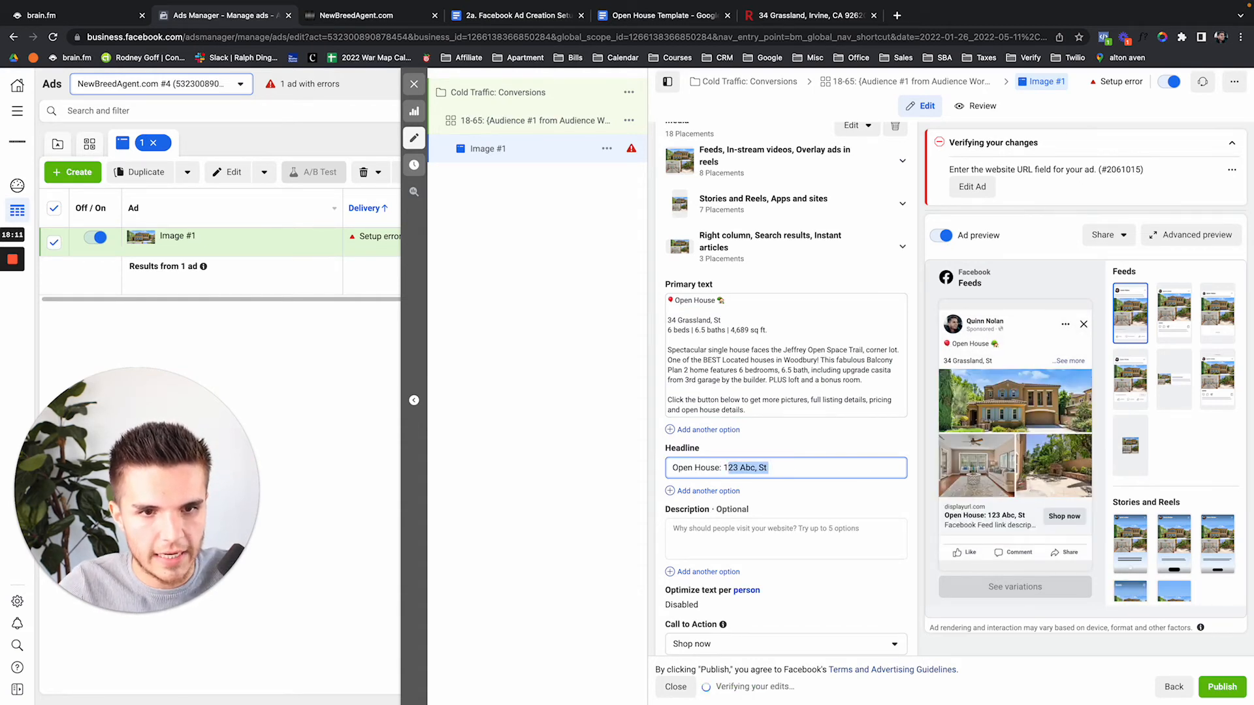
Delete the placeholder address and add a balloon emoji at the end of the headline
{"action": "key", "text": "BackSpace"}
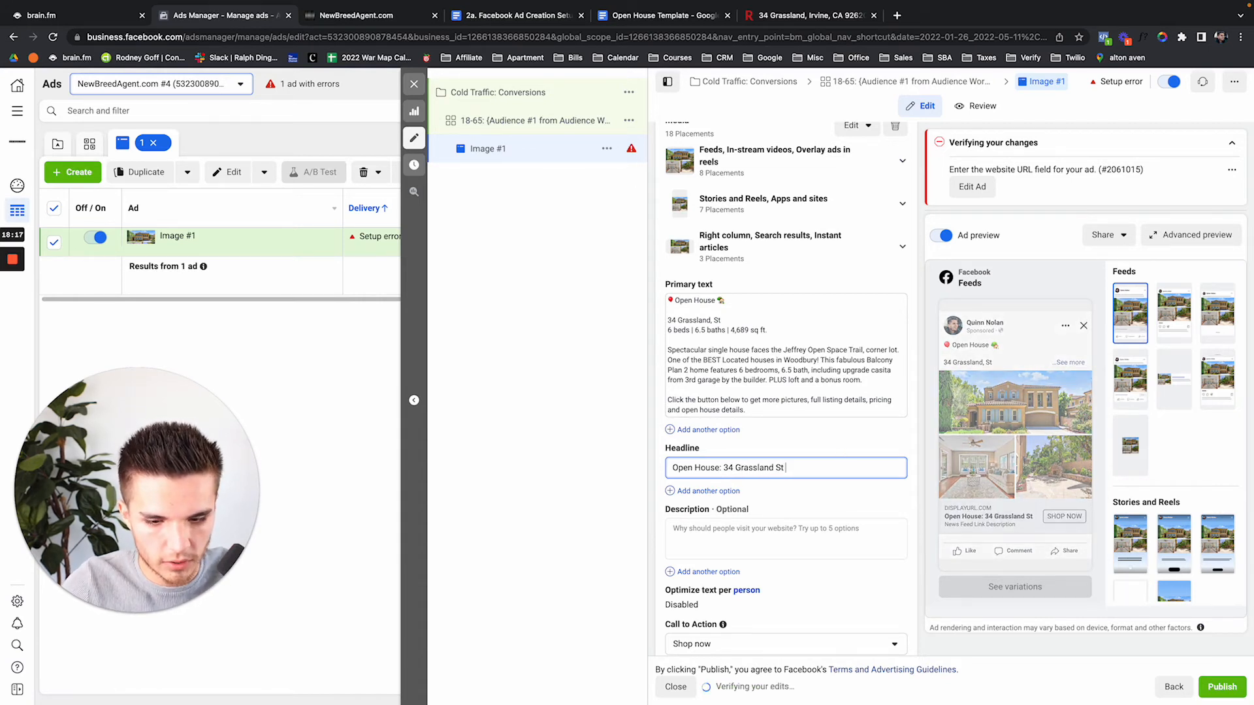
{"action": "key", "text": "ctrl+super+space"}
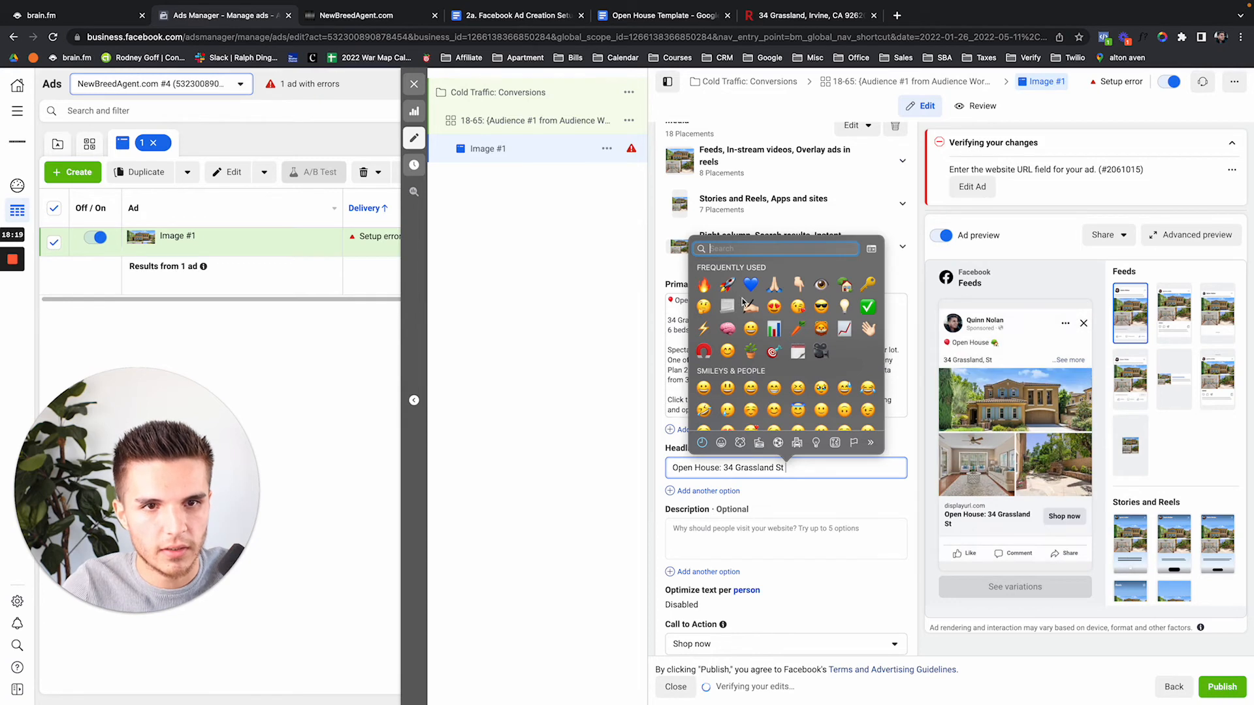
{"action": "left_click", "coordinate": [763, 254]}
{"action": "type", "text": "flag"}
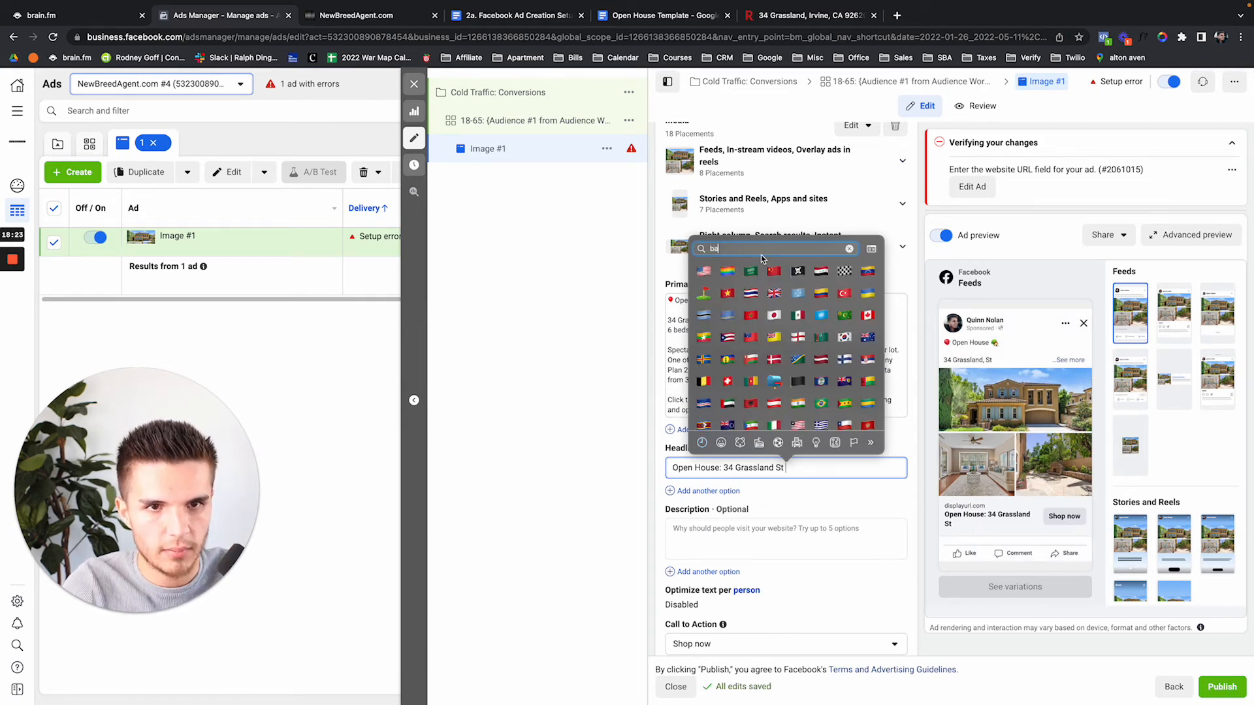
{"action": "key", "text": "BackSpace"}
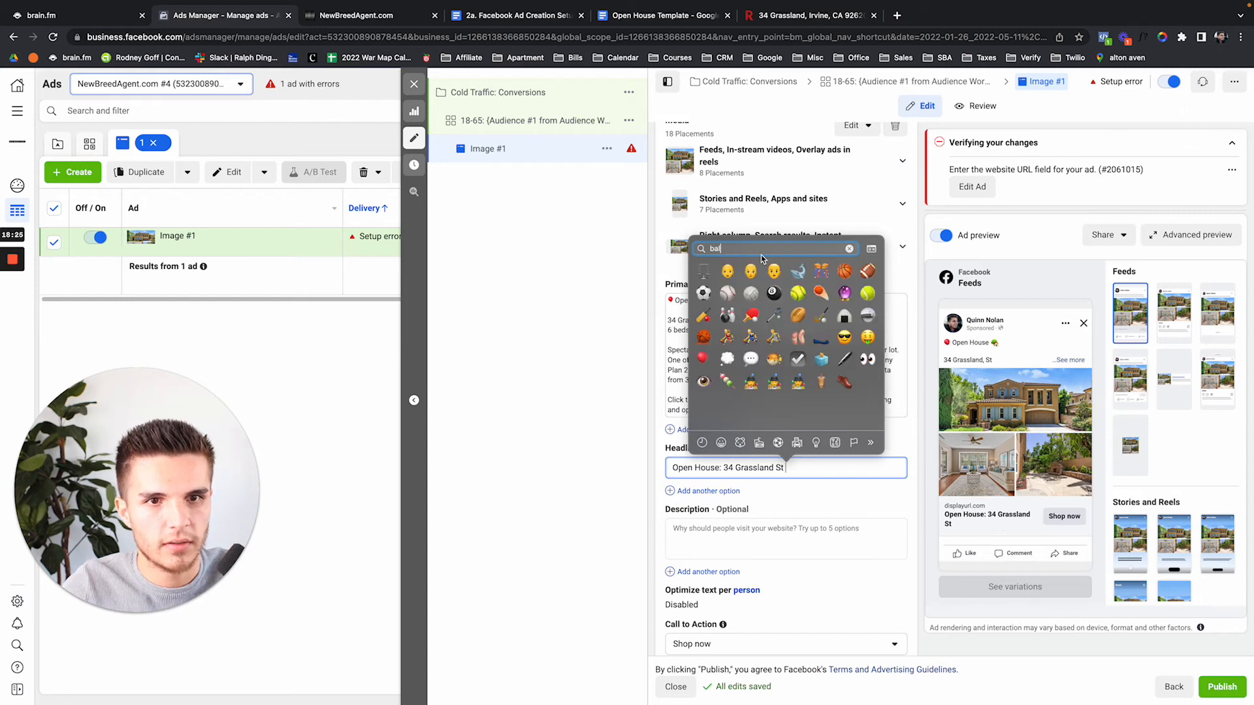
{"action": "type", "text": "l"}
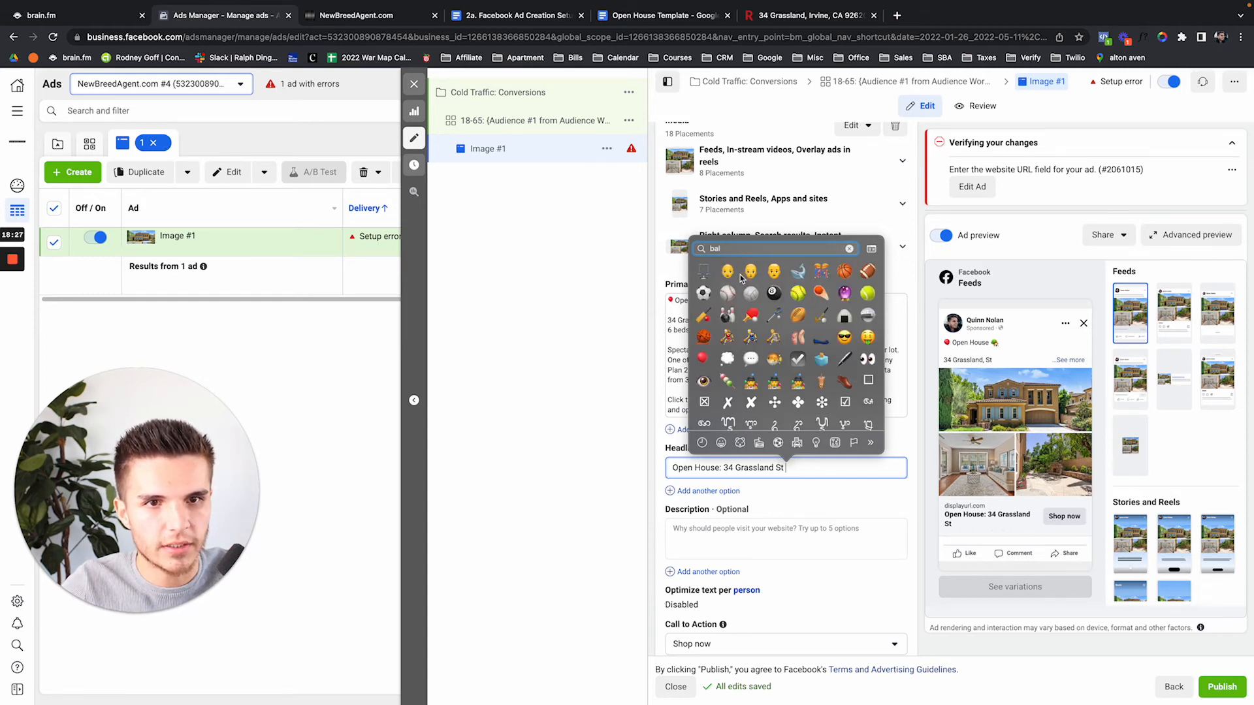
{"action": "type", "text": "oon"}
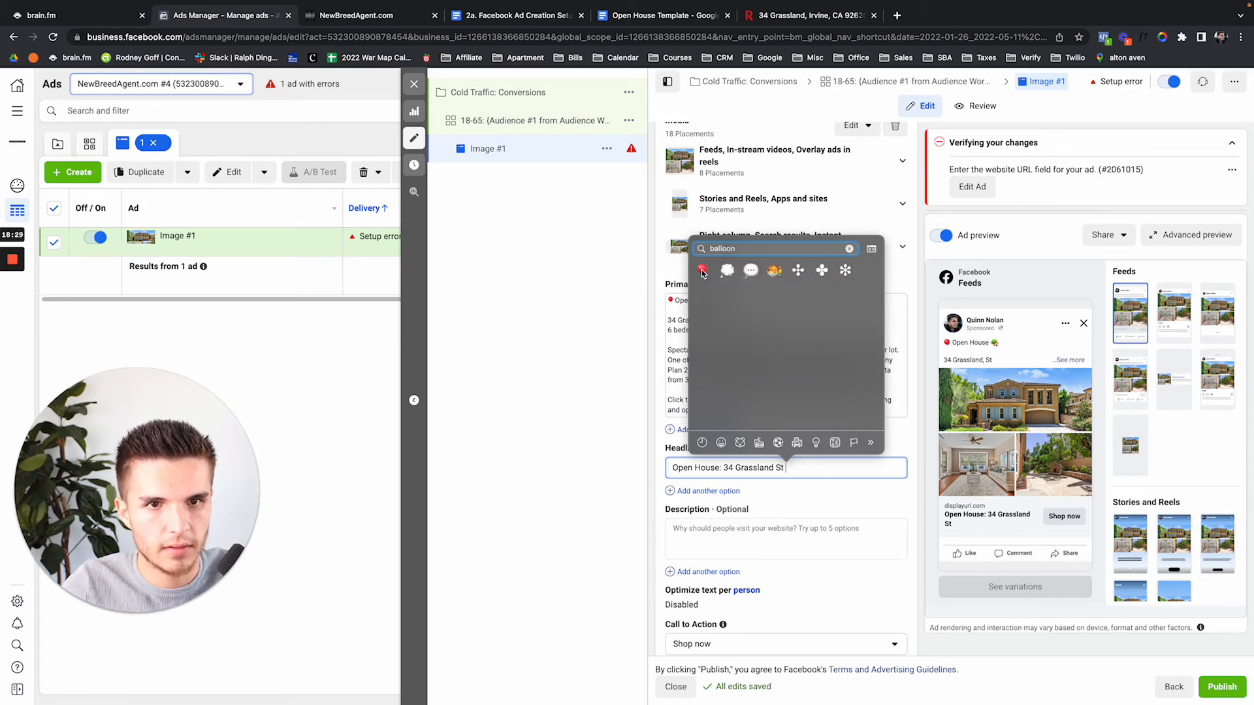
{"action": "left_click", "coordinate": [704, 272]}
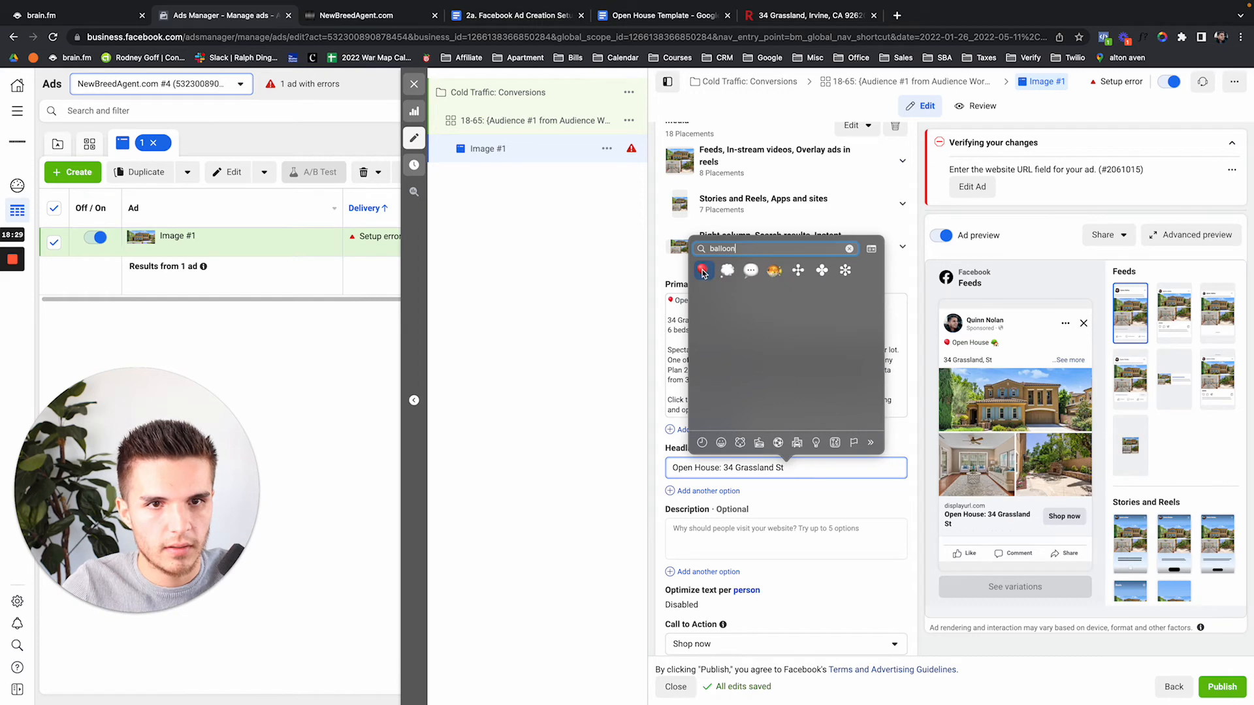
Insert a house emoji at the start of the headline, before 'Open House'
{"action": "left_click", "coordinate": [673, 469]}
{"action": "key", "text": "ctrl+super+space"}
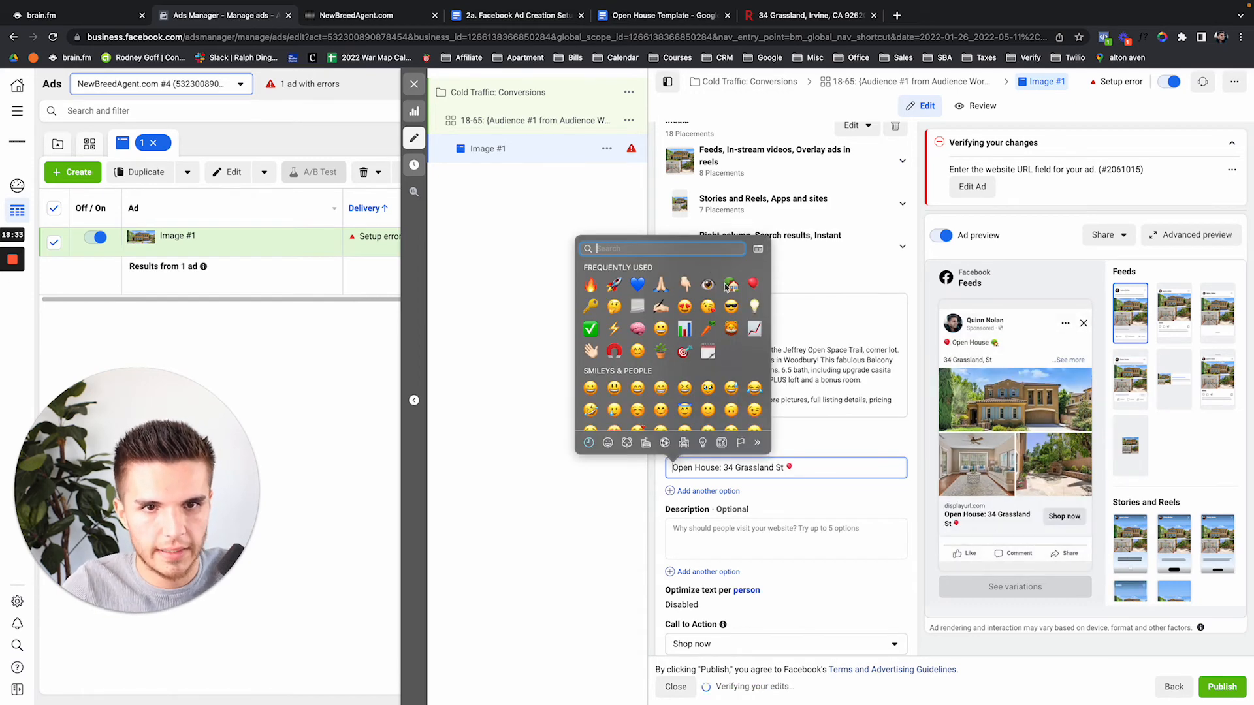
{"action": "left_click", "coordinate": [732, 286]}
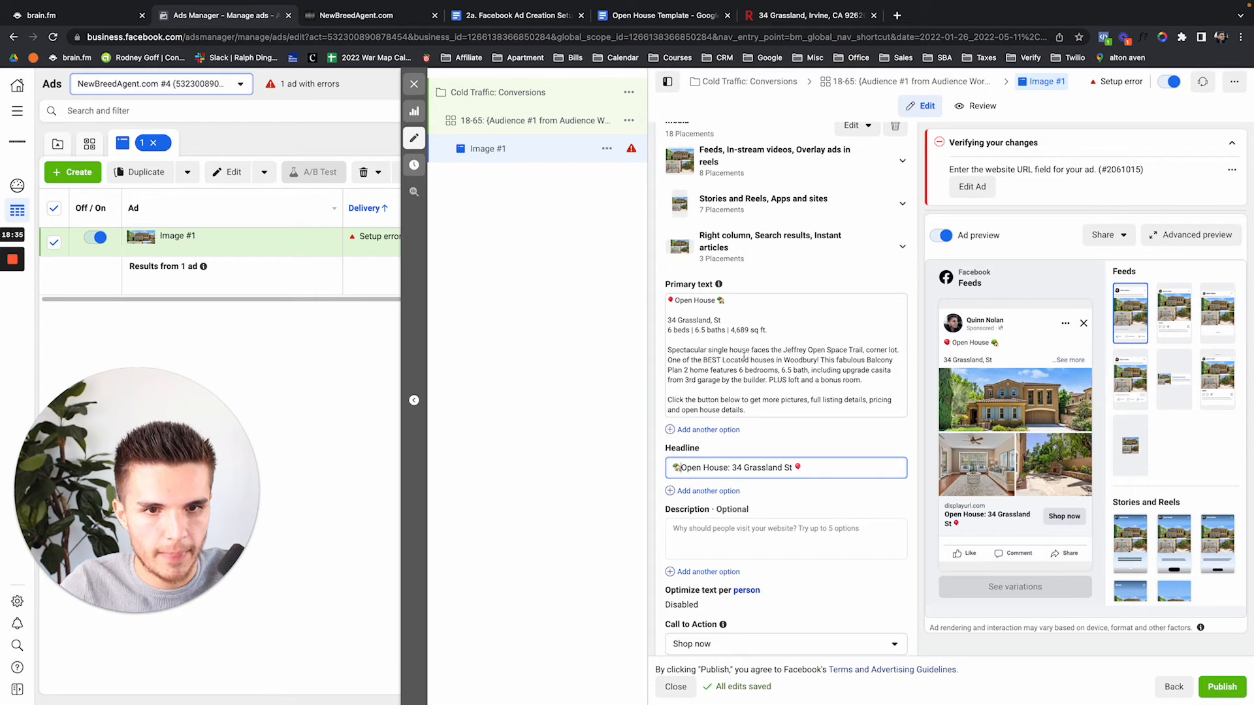
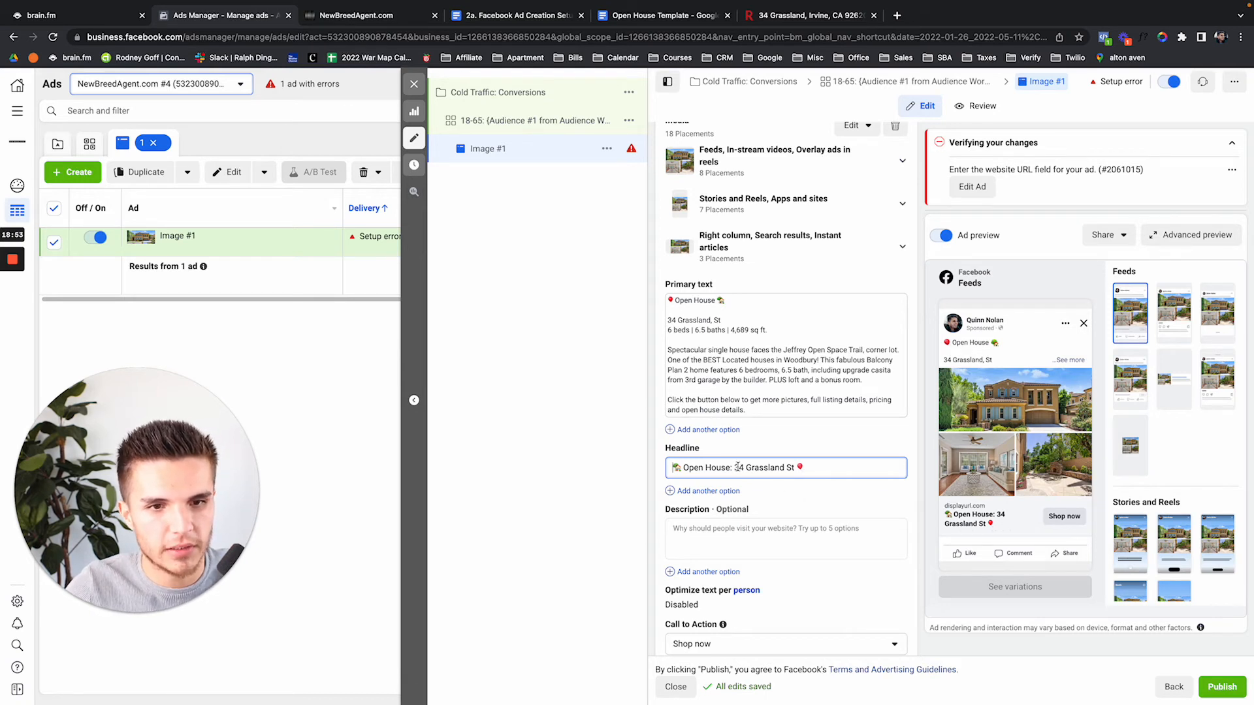
Switch the ad's Call to Action dropdown from Shop now to Learn more
{"action": "left_click_drag", "start_coordinate": [737, 467], "coordinate": [807, 466]}
{"action": "left_click", "coordinate": [790, 488]}
{"action": "scroll", "coordinate": [791, 489], "scroll_direction": "down", "scroll_amount": 3}
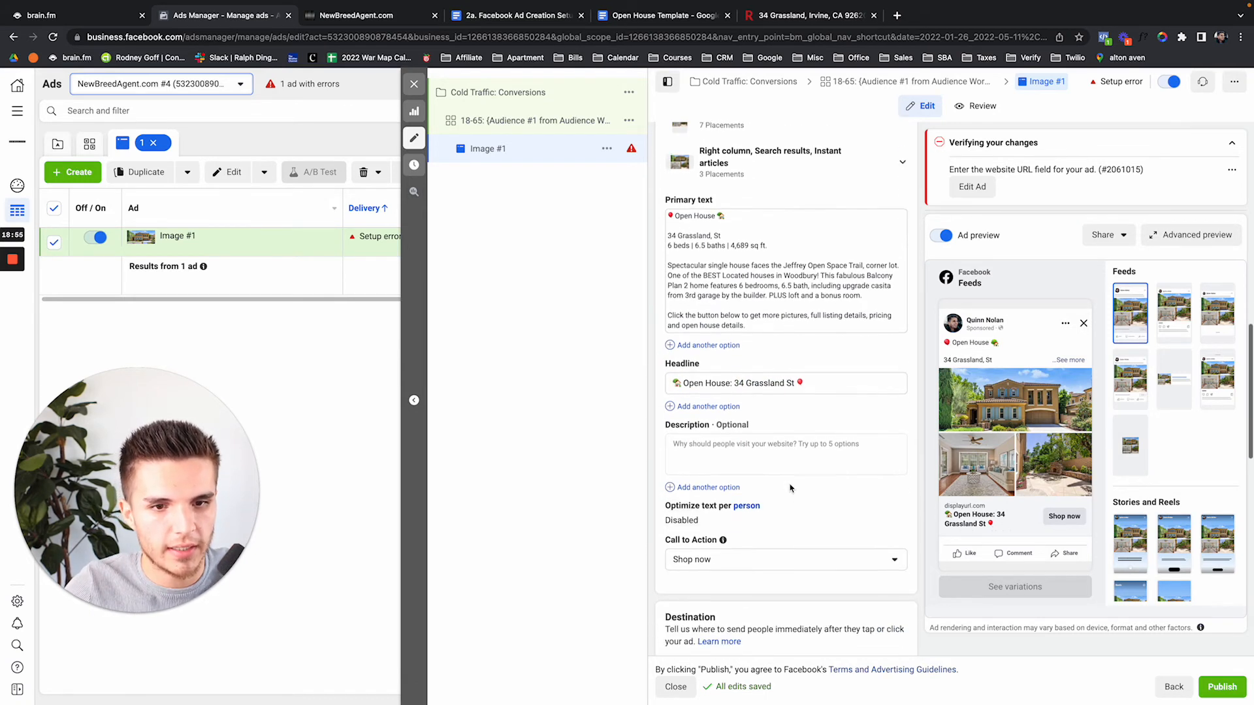
{"action": "left_click", "coordinate": [763, 563]}
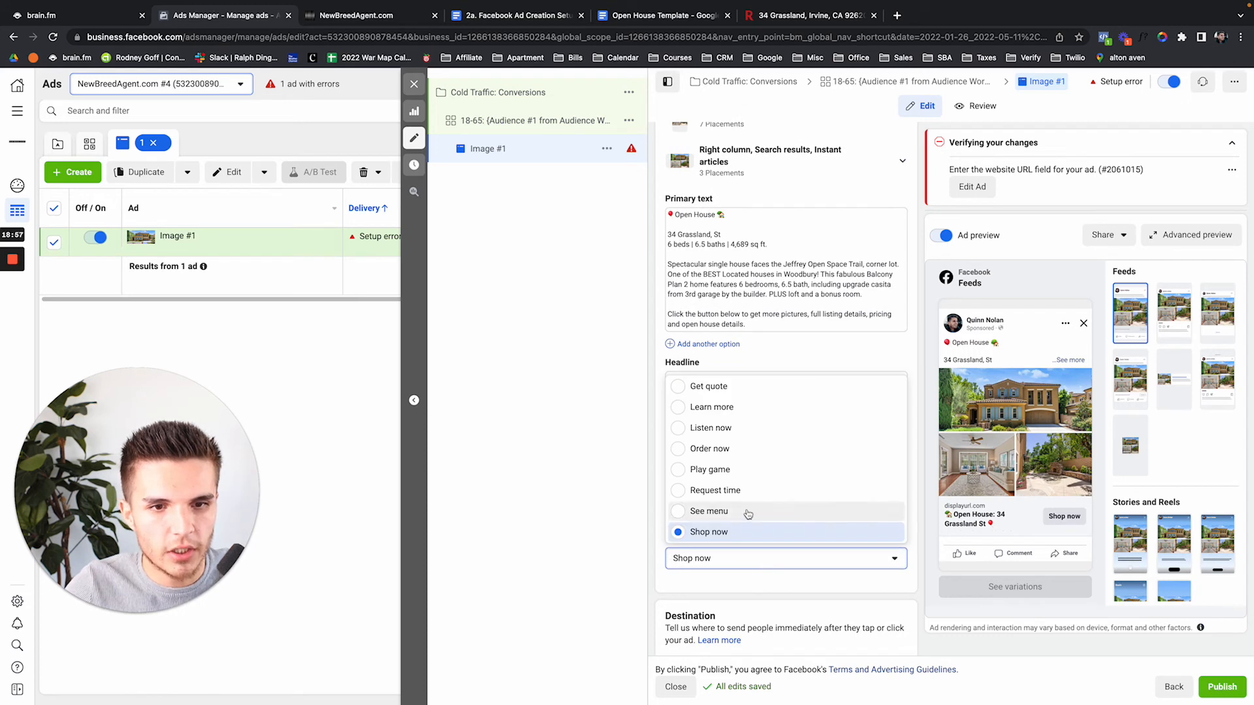
{"action": "scroll", "coordinate": [731, 451], "scroll_direction": "up", "scroll_amount": 2}
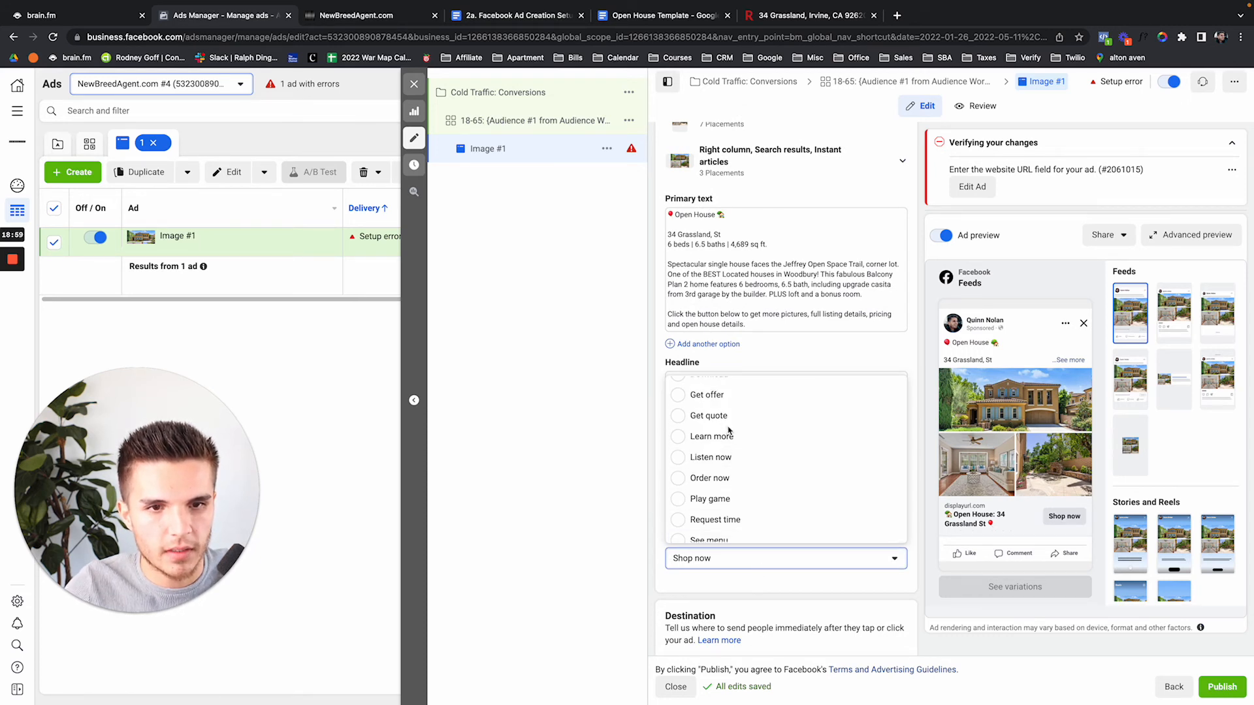
{"action": "left_click", "coordinate": [729, 447]}
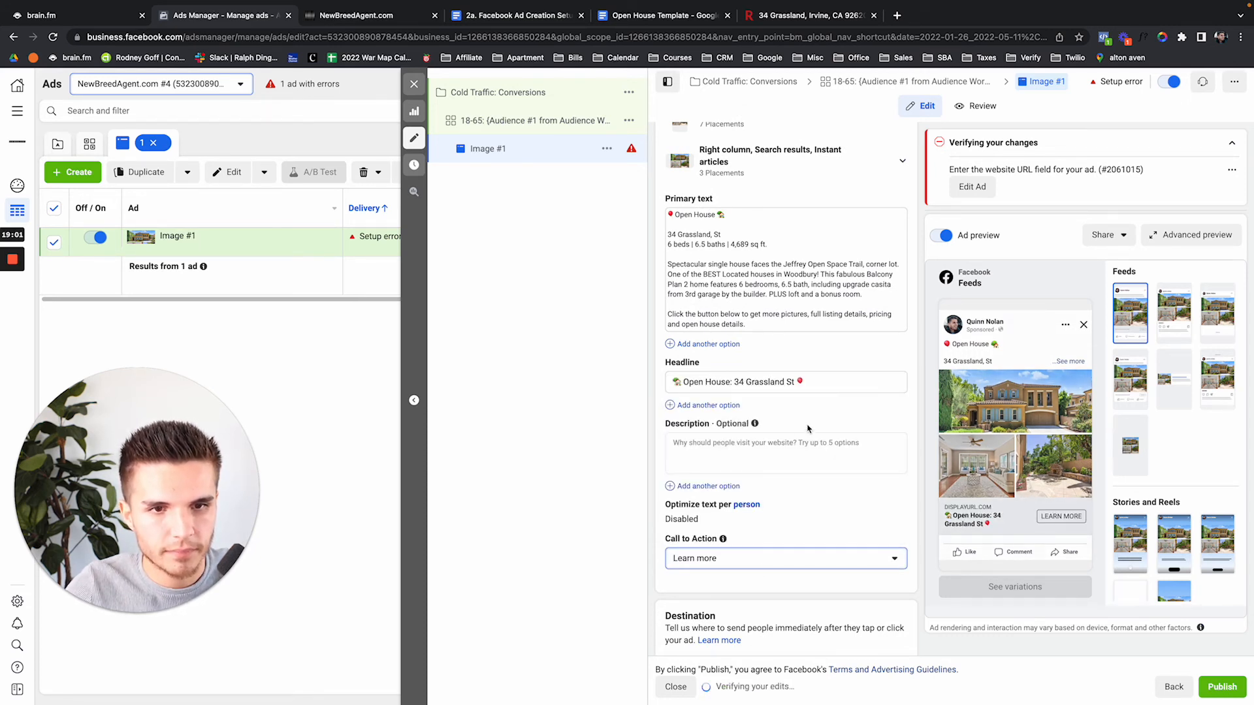
{"action": "scroll", "coordinate": [848, 512], "scroll_direction": "down", "scroll_amount": 5}
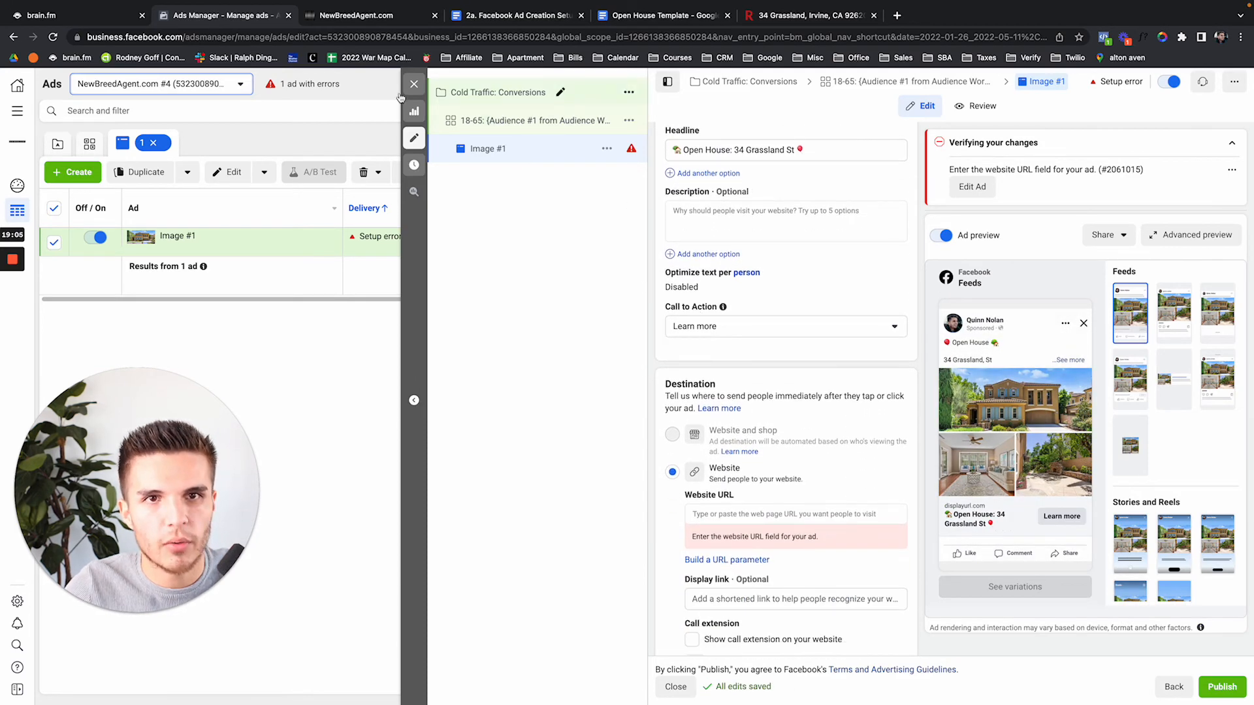
{"action": "left_click", "coordinate": [360, 20]}
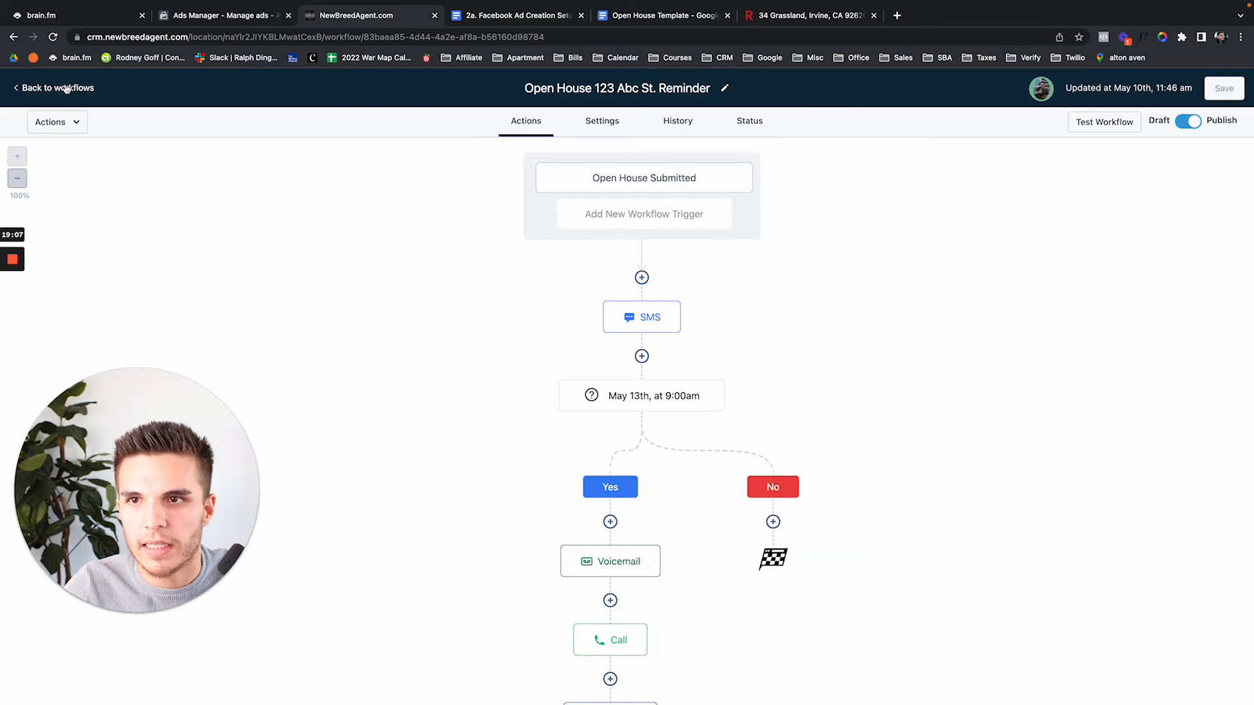
Open the Open House funnel under Sites > Funnels and preview its landing page in a new tab
{"action": "left_click", "coordinate": [57, 87]}
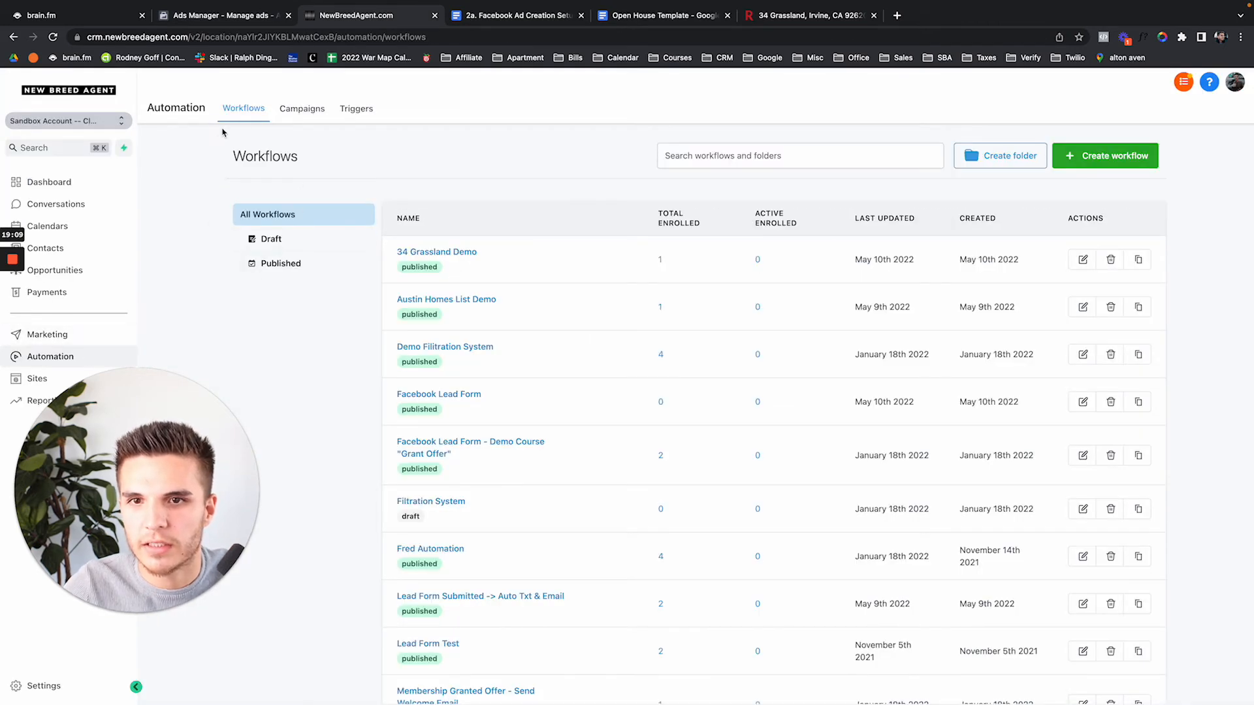
{"action": "left_click", "coordinate": [31, 382]}
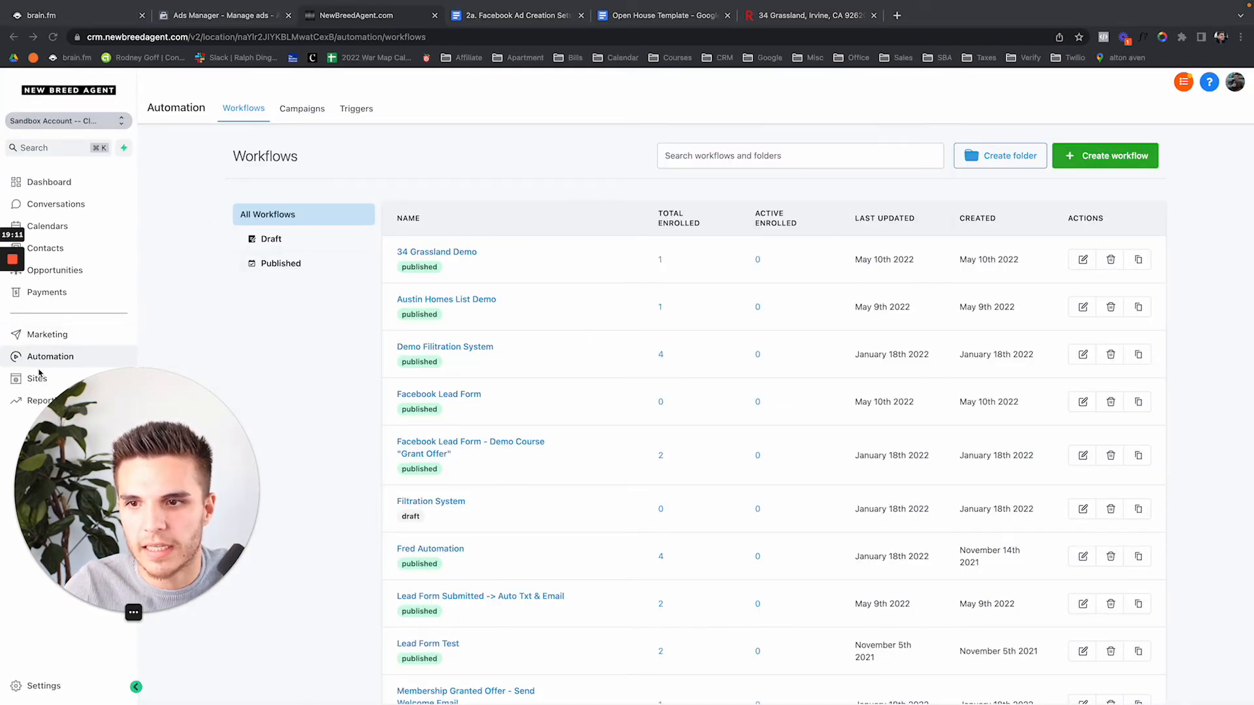
{"action": "left_click_drag", "start_coordinate": [121, 428], "coordinate": [235, 428]}
{"action": "left_click", "coordinate": [65, 377]}
{"action": "left_click", "coordinate": [66, 377]}
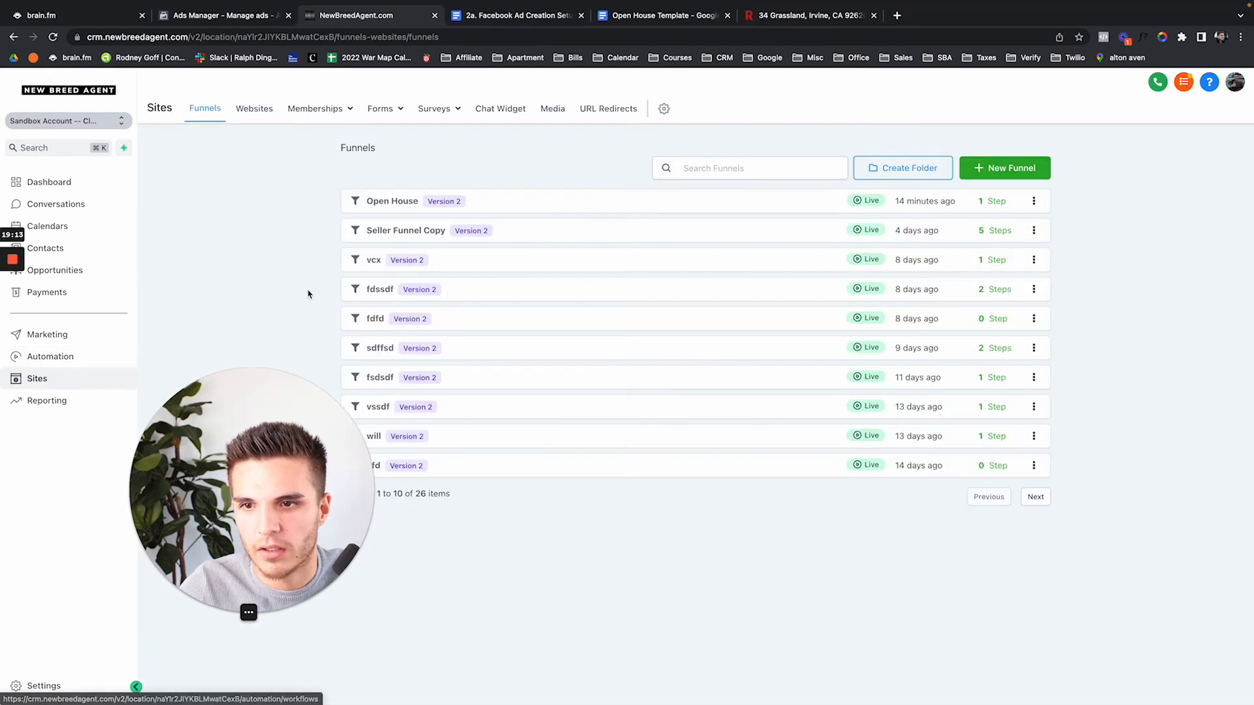
{"action": "left_click", "coordinate": [403, 205]}
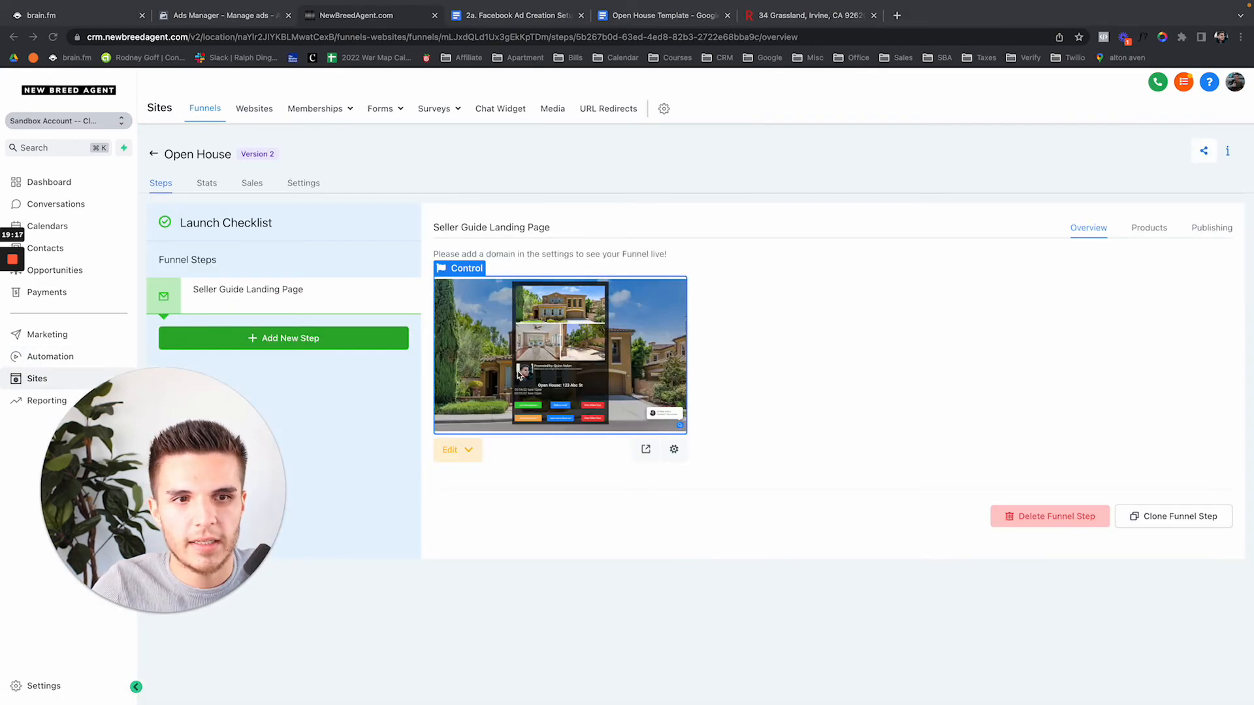
{"action": "left_click", "coordinate": [646, 451]}
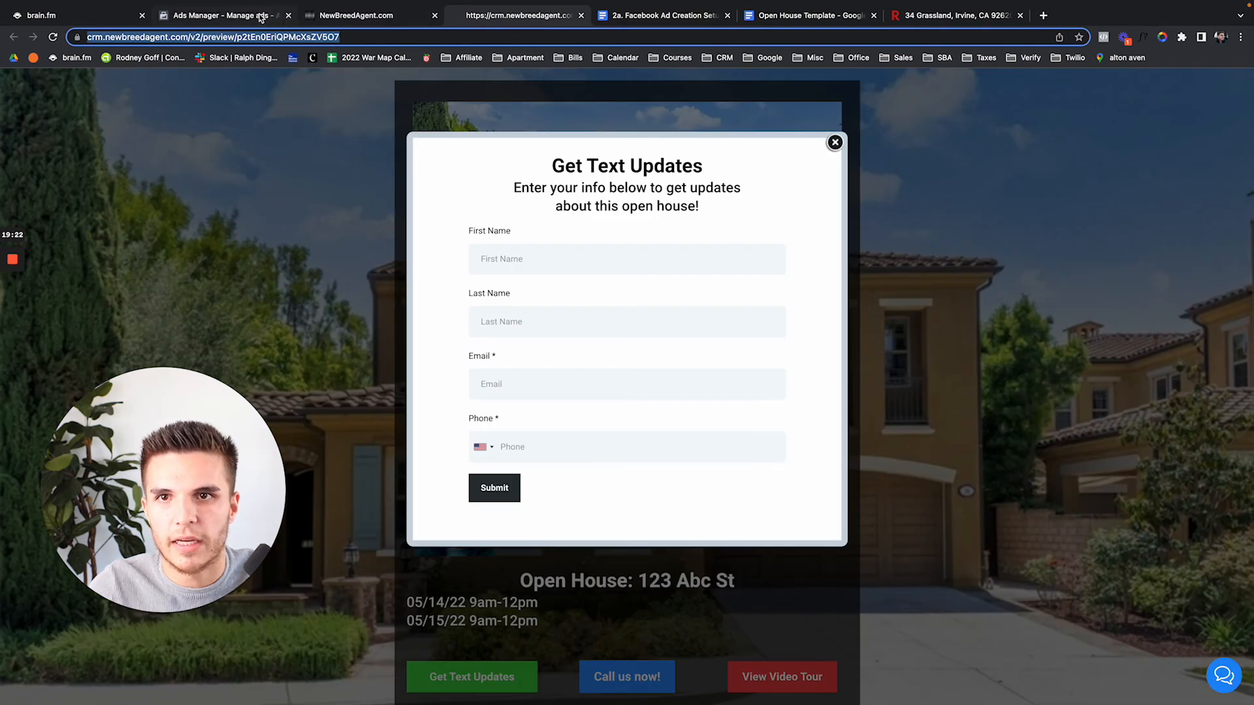
{"action": "left_click", "coordinate": [261, 18]}
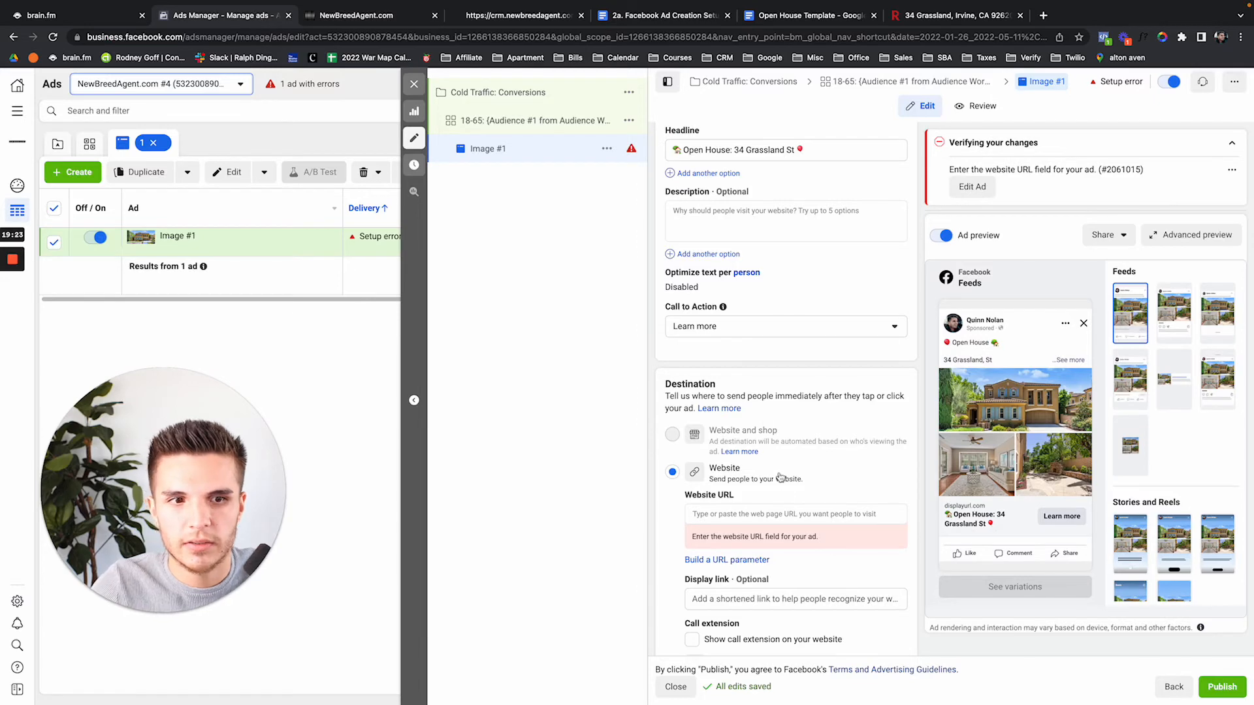
Paste the copied landing-page preview URL into the ad's Website URL field
{"action": "left_click", "coordinate": [772, 516]}
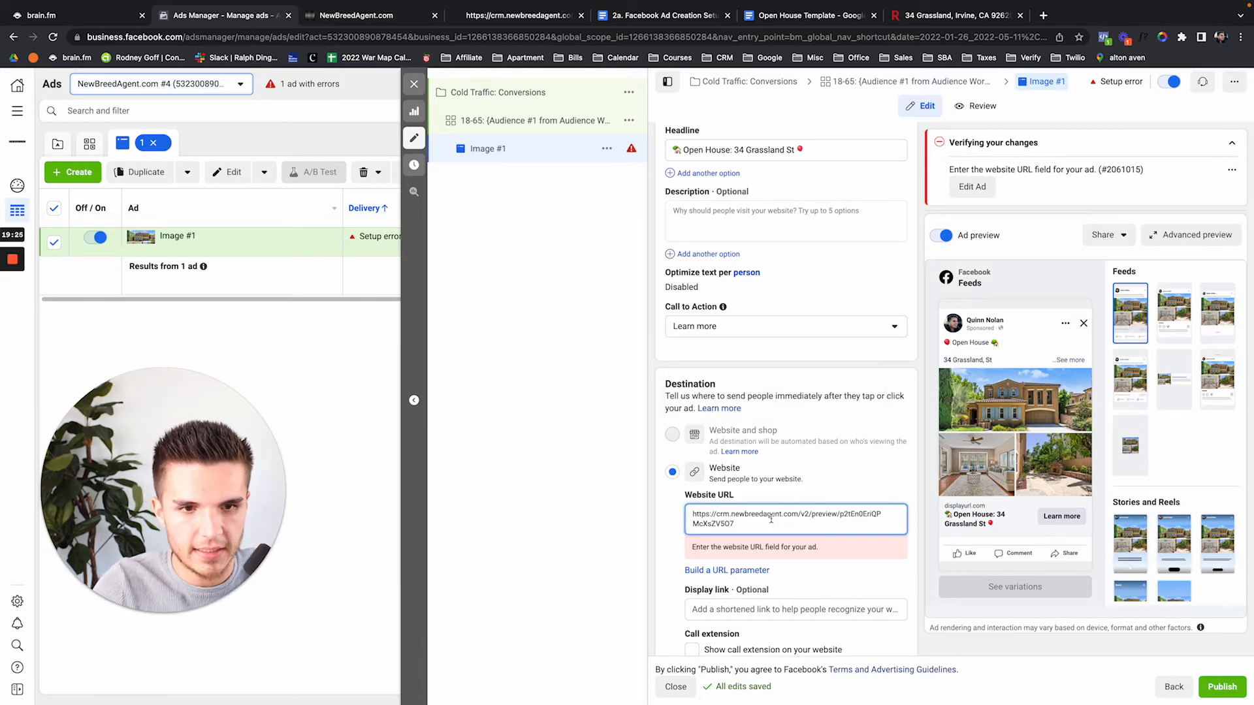
{"action": "scroll", "coordinate": [661, 470], "scroll_direction": "down", "scroll_amount": 5}
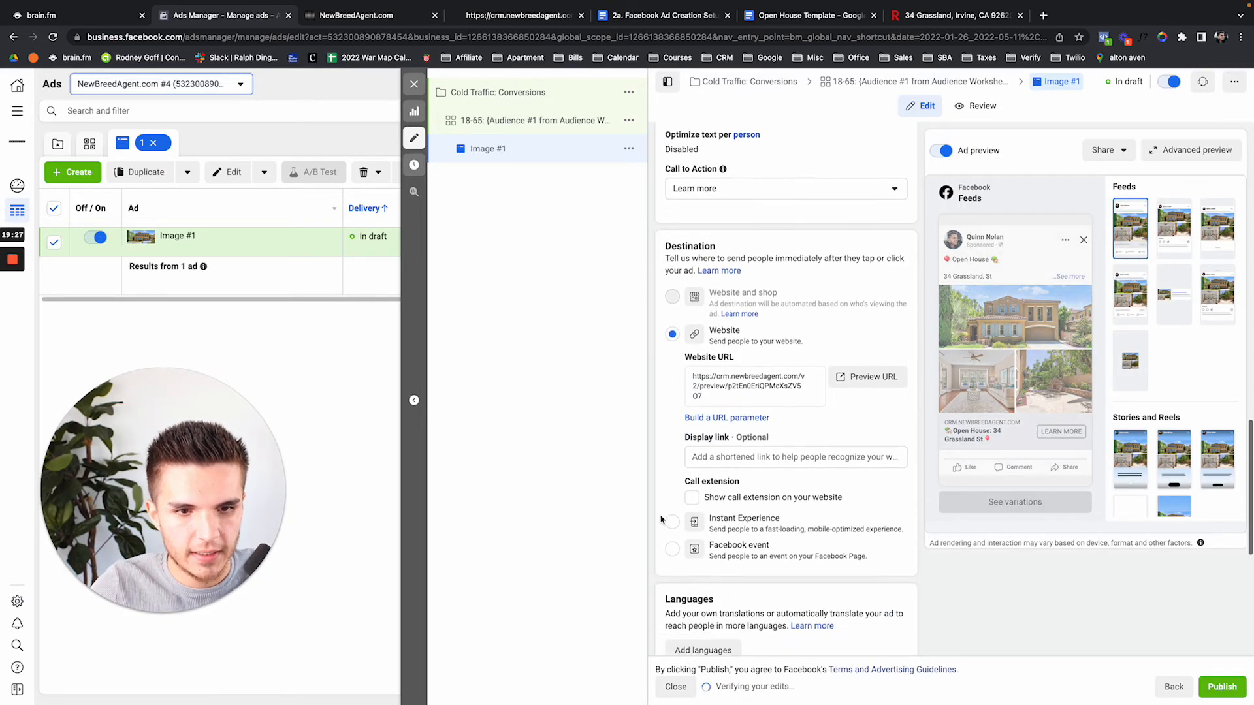
{"action": "scroll", "coordinate": [692, 425], "scroll_direction": "down", "scroll_amount": 8}
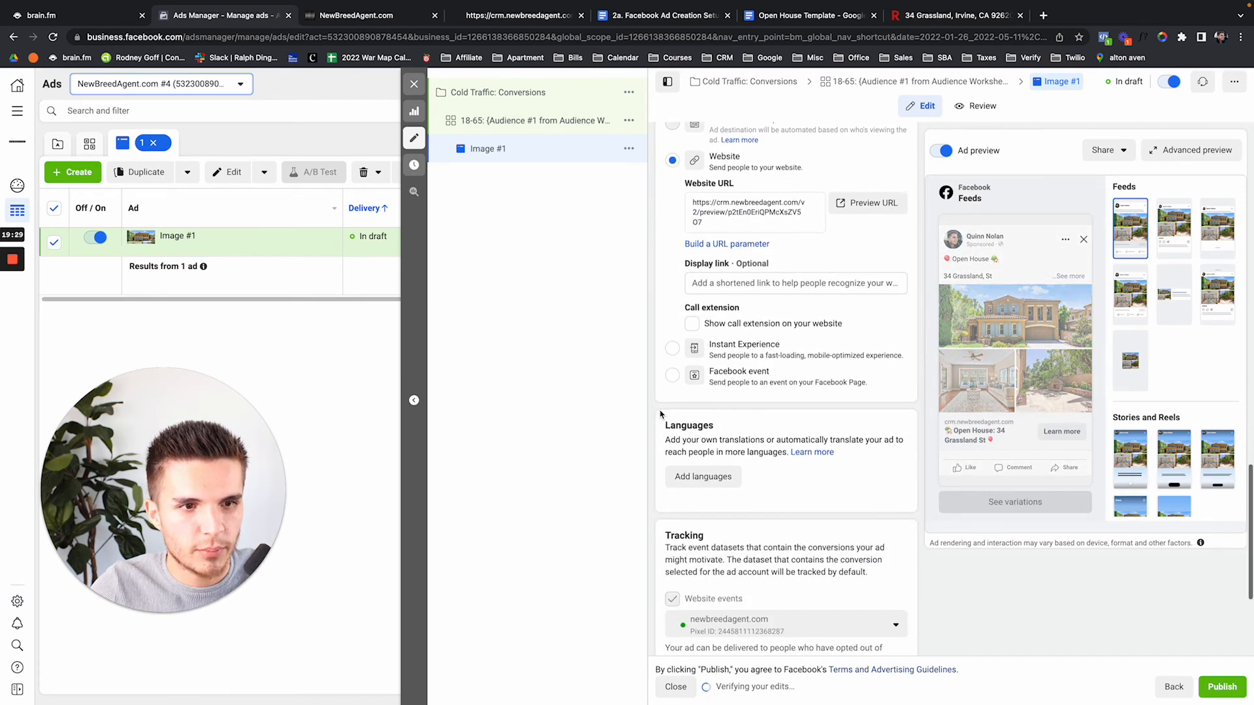
{"action": "scroll", "coordinate": [722, 432], "scroll_direction": "up", "scroll_amount": 6}
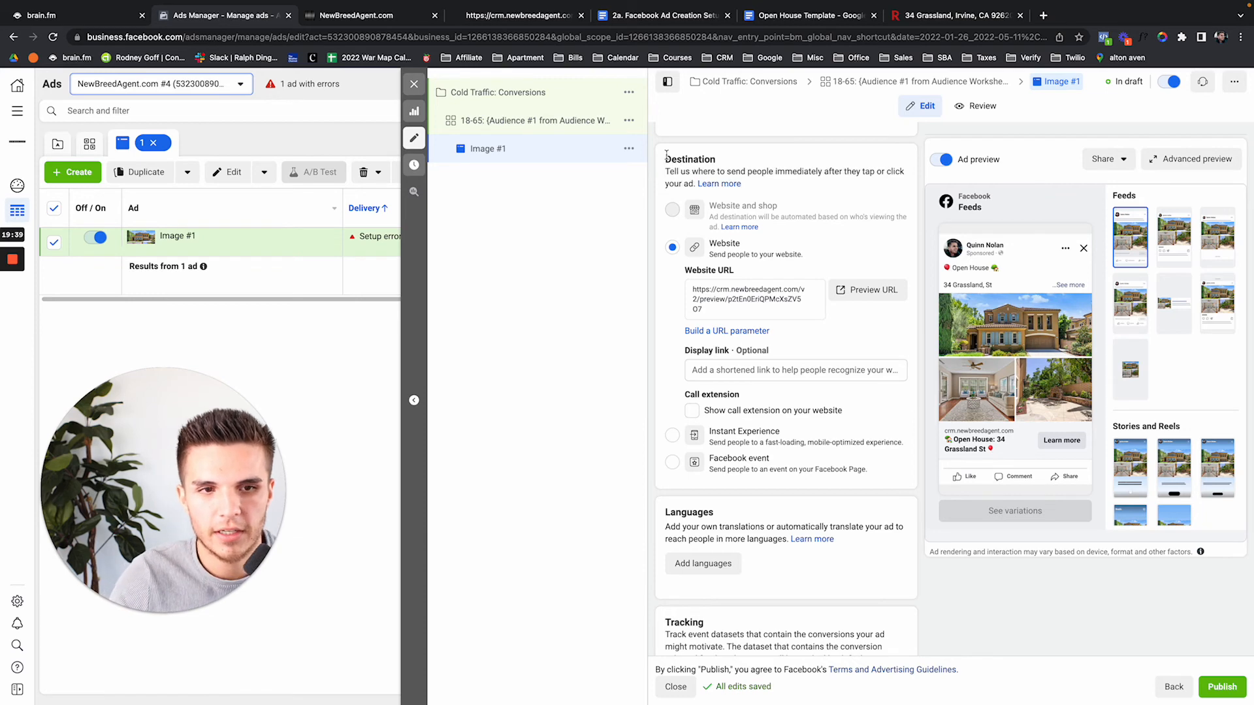
In the 18-65 ad set name, replace the audience placeholder with 'No Targeting'
{"action": "left_click", "coordinate": [513, 124]}
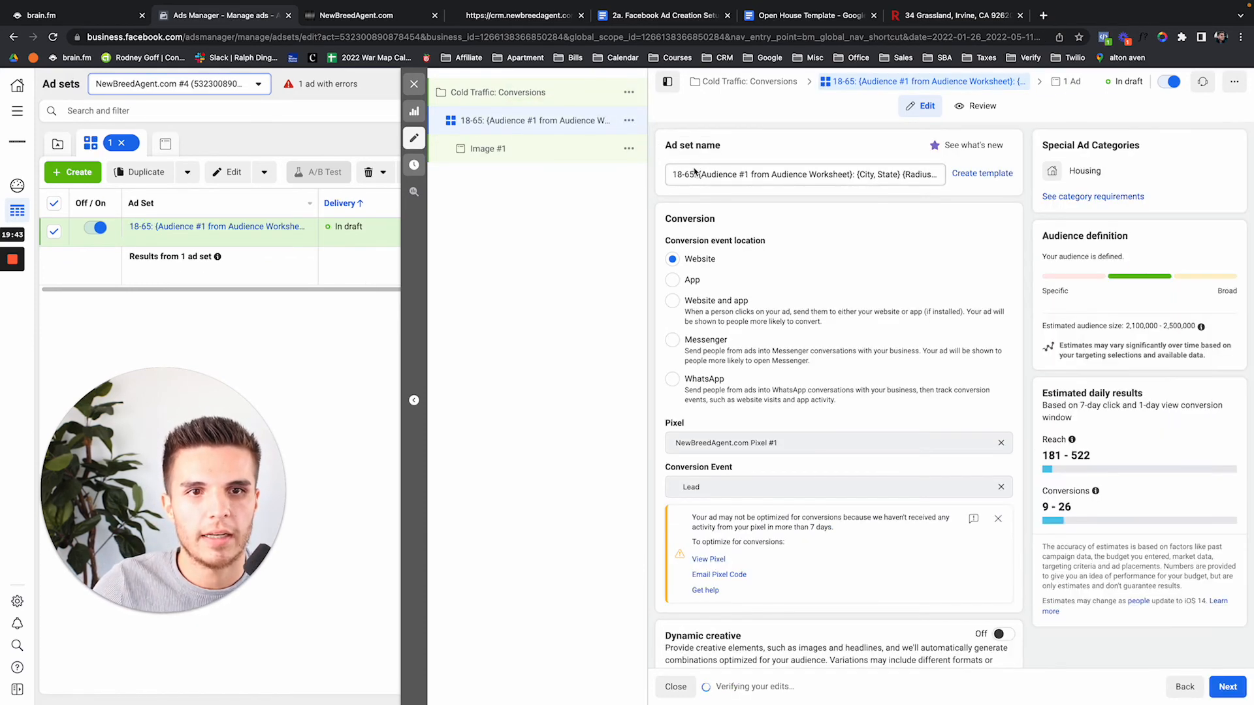
{"action": "left_click_drag", "start_coordinate": [699, 172], "coordinate": [857, 174]}
{"action": "type", "text": "No t: {City, State} {Radius}: {Ad Angle}: {Placements"}
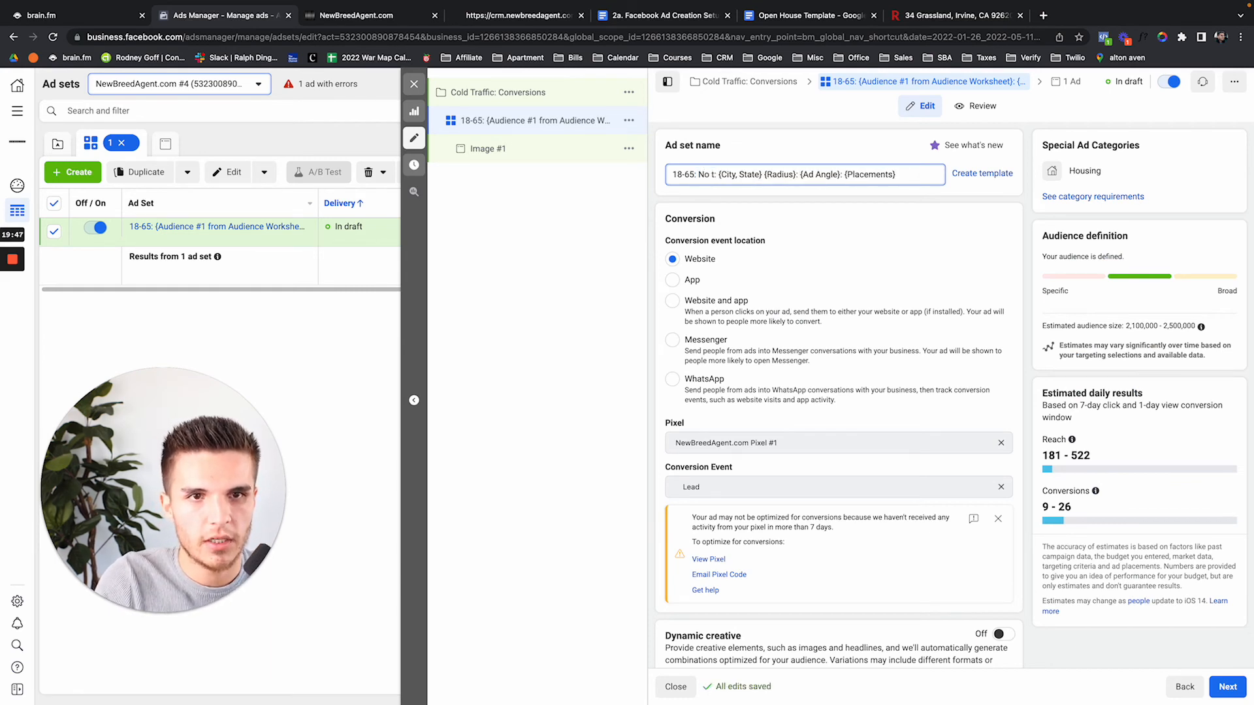
{"action": "key", "text": "BackSpace"}
{"action": "type", "text": "Tra"}
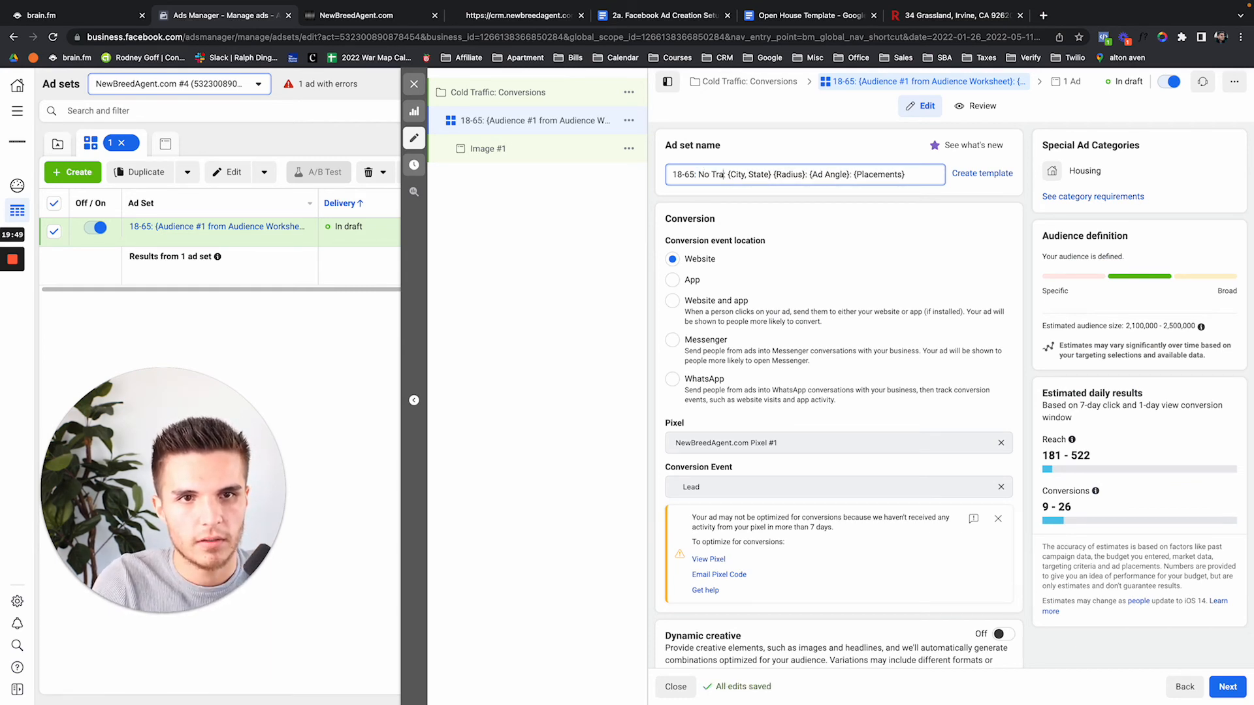
{"action": "key", "text": "BackSpace"}
{"action": "key", "text": "BackSpace"}
{"action": "type", "text": "arge"}
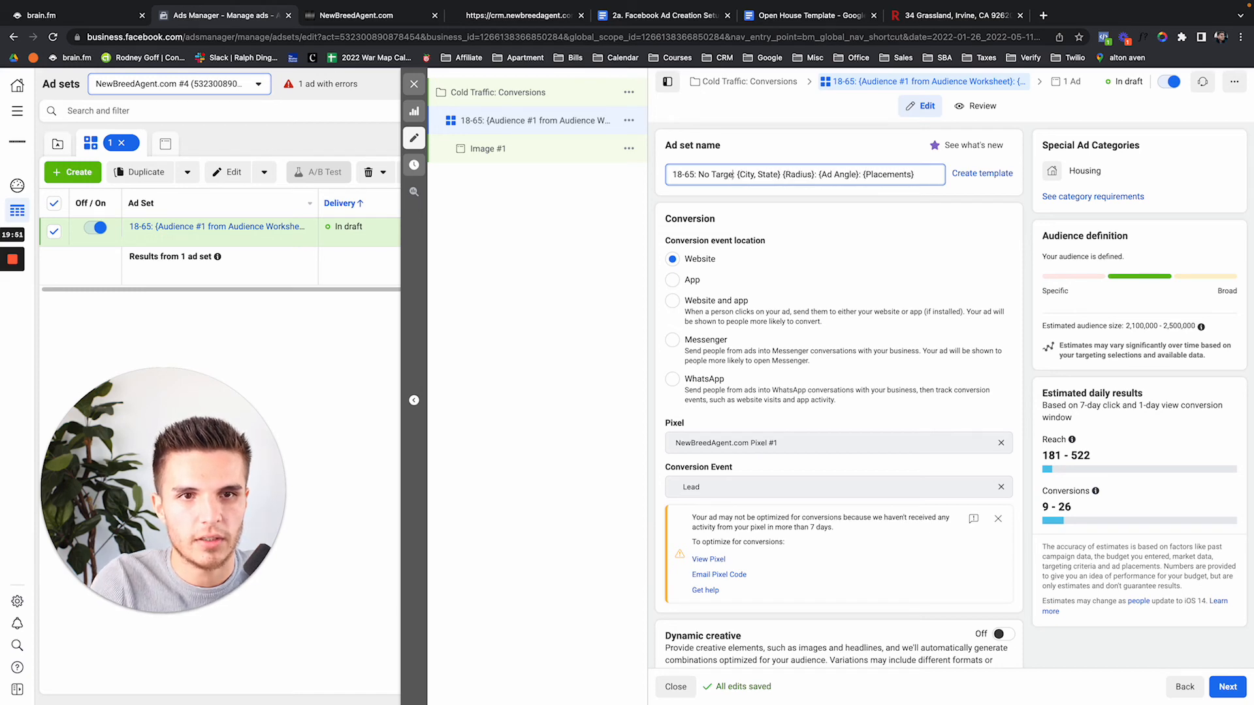
{"action": "type", "text": "ting:"}
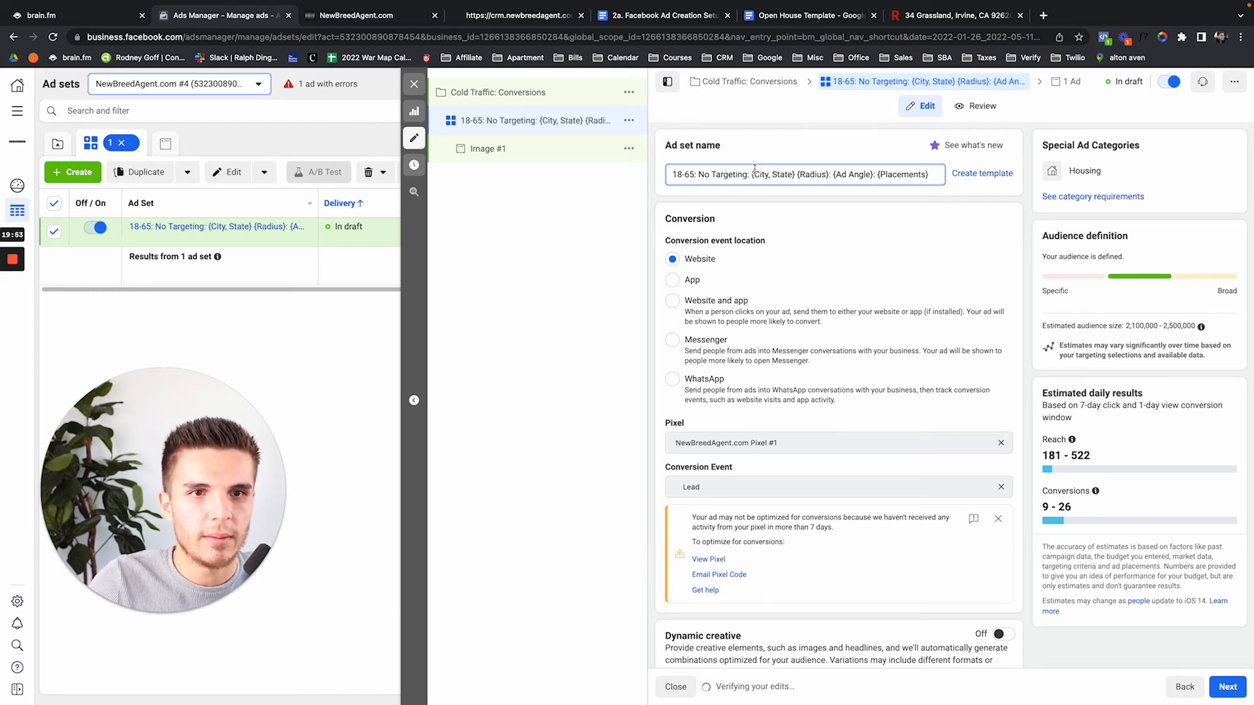
{"action": "left_click_drag", "start_coordinate": [753, 172], "coordinate": [834, 173]}
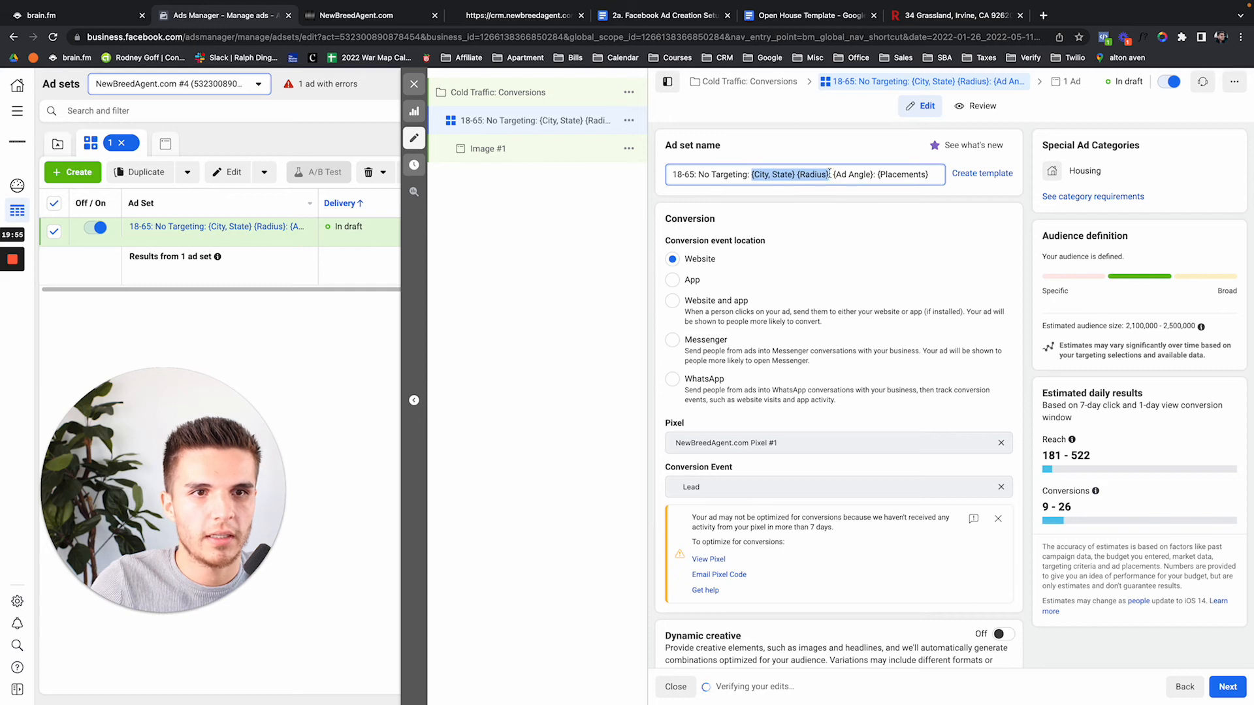
{"action": "type", "text": "Irvine, CA:"}
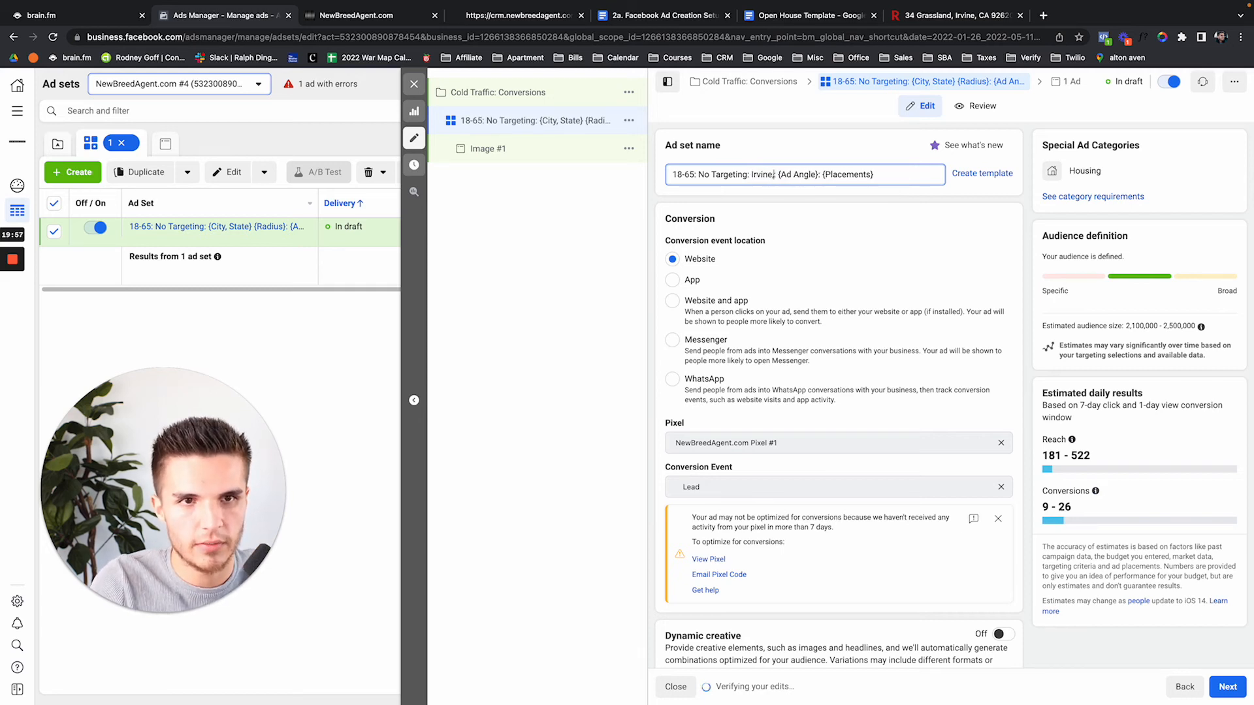
{"action": "type", "text": " 15 Mi"}
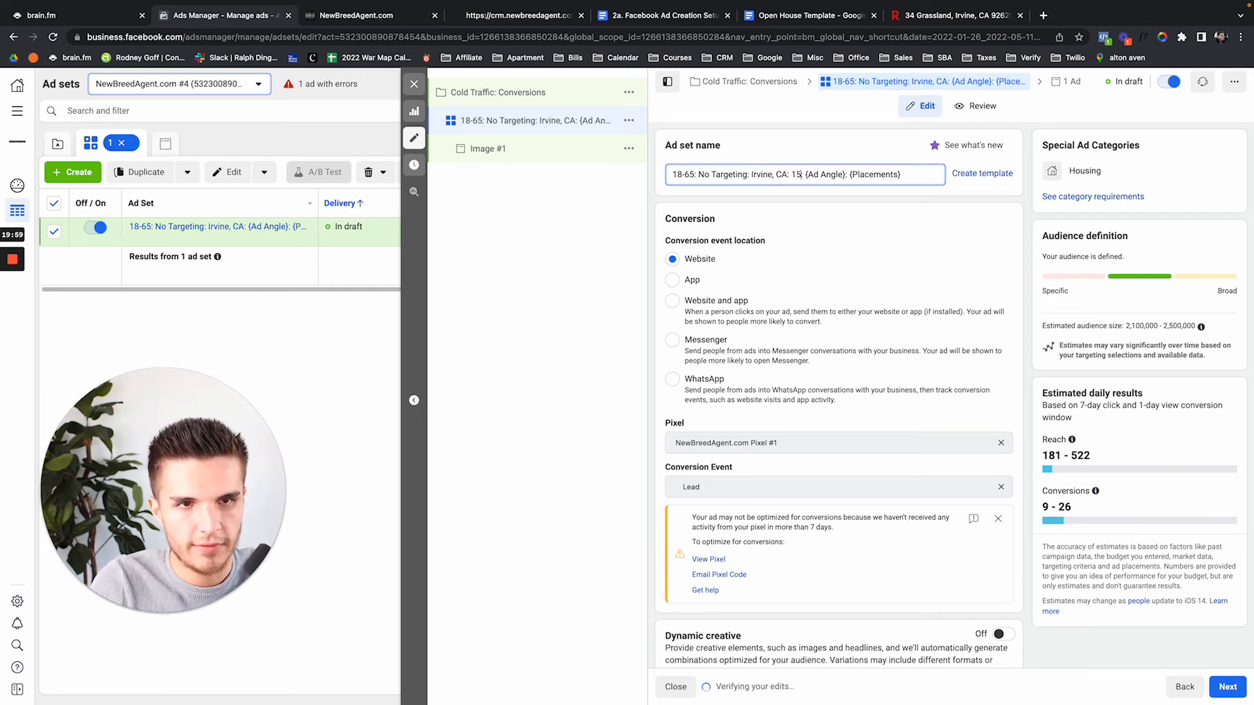
{"action": "type", "text": ". Radius"}
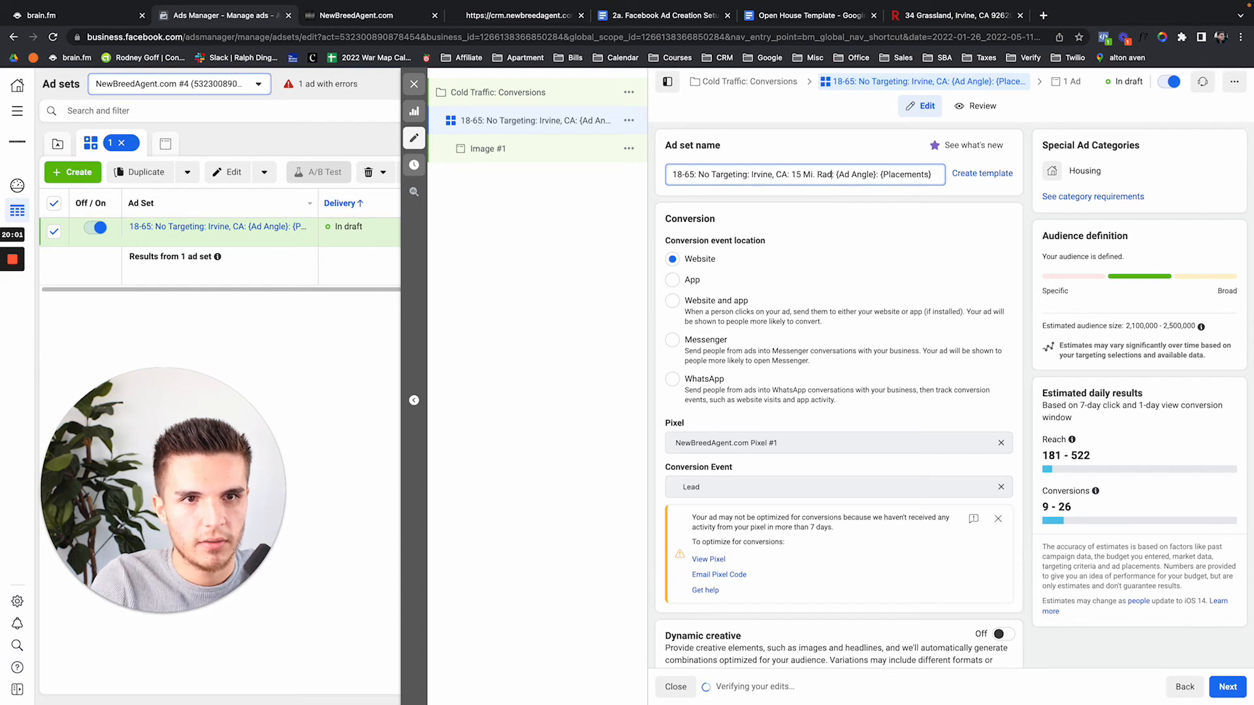
{"action": "type", "text": ":"}
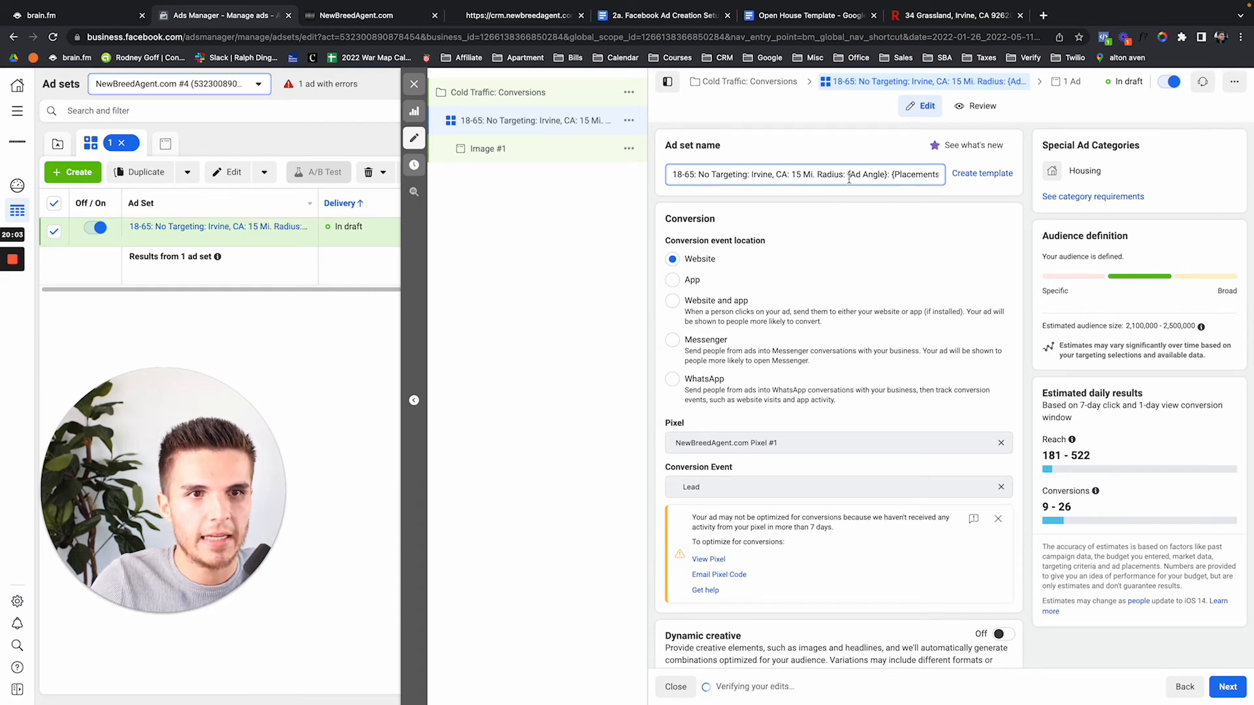
{"action": "left_click_drag", "start_coordinate": [886, 175], "coordinate": [852, 175]}
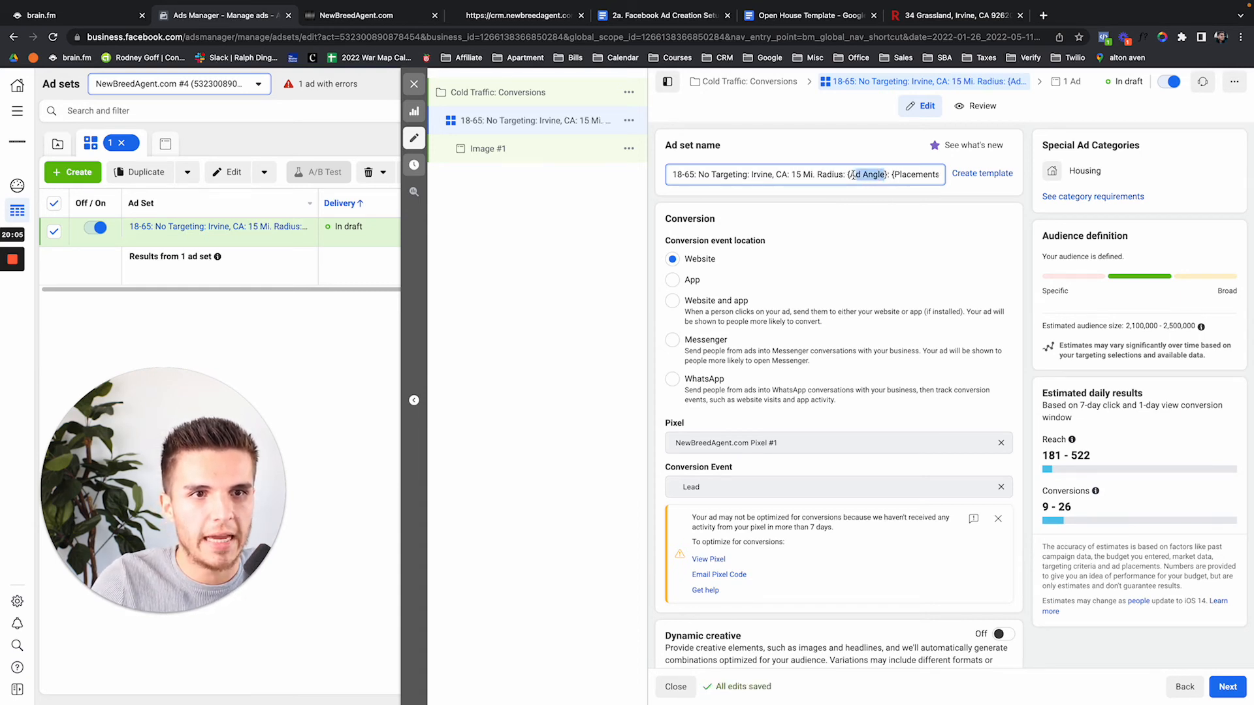
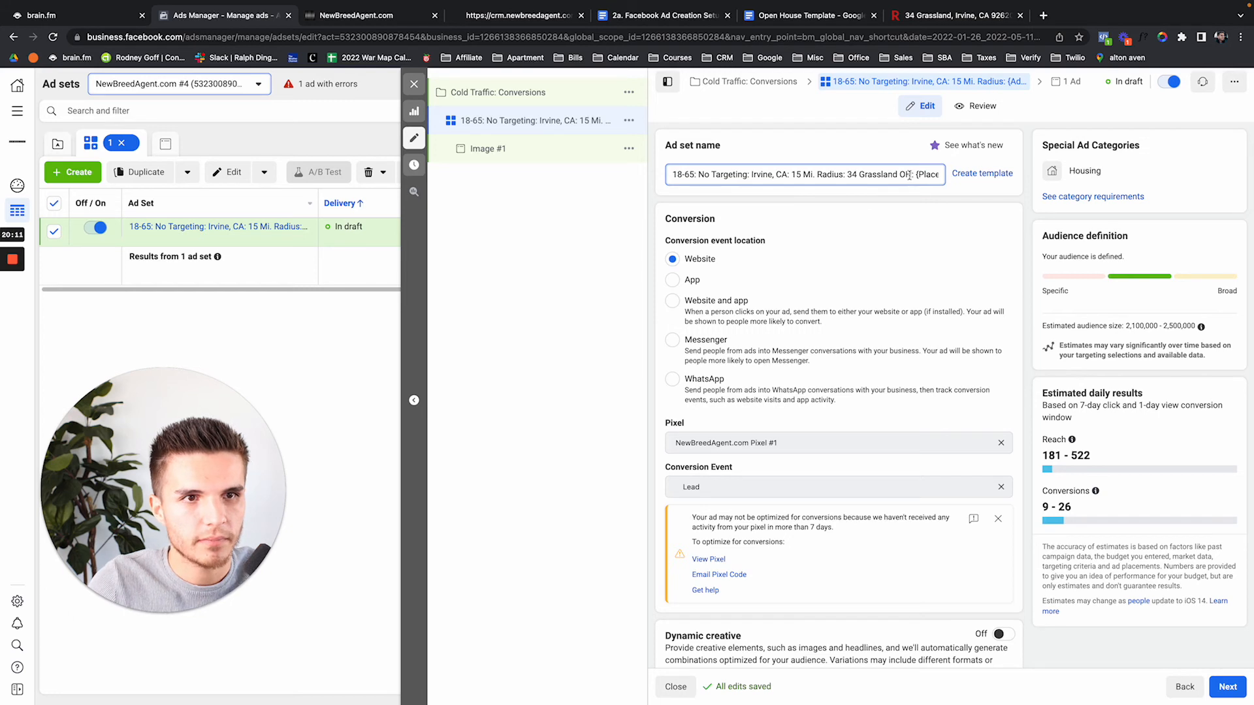
End the ad set name with 'Automatic-Placements' and close the ad set editor
{"action": "left_click_drag", "start_coordinate": [913, 175], "coordinate": [992, 174]}
{"action": "type", "text": "aU"}
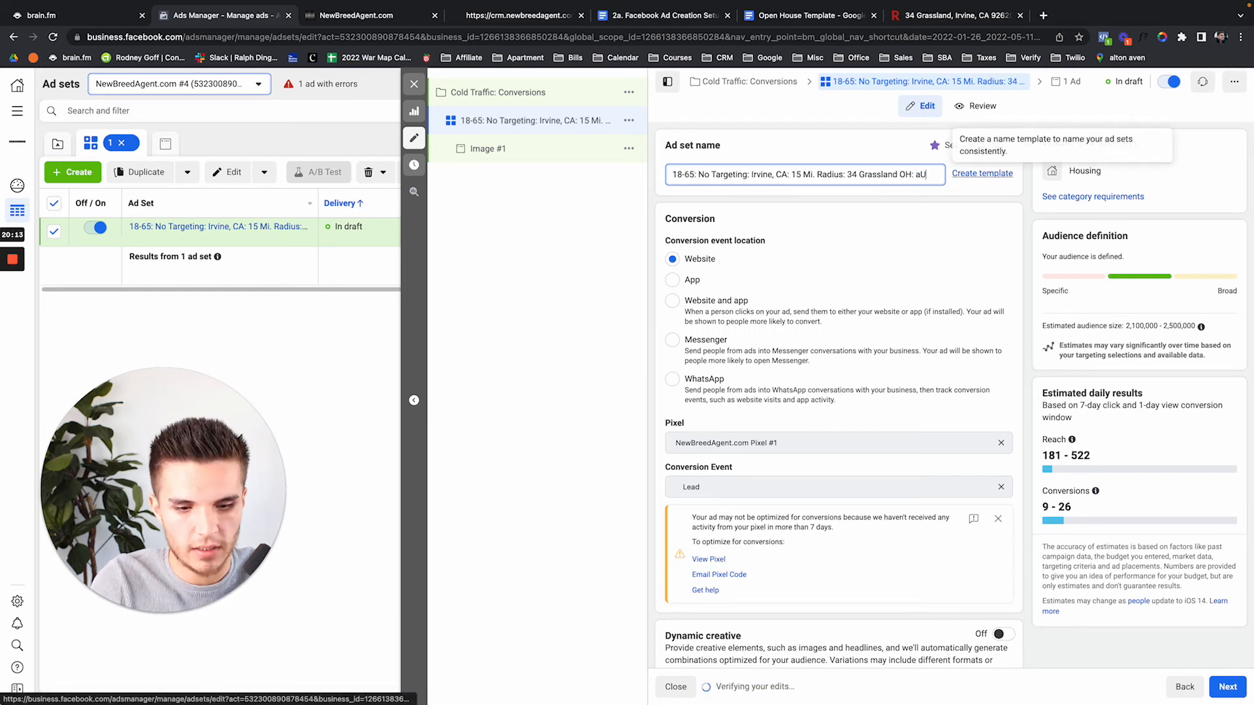
{"action": "type", "text": "utom"}
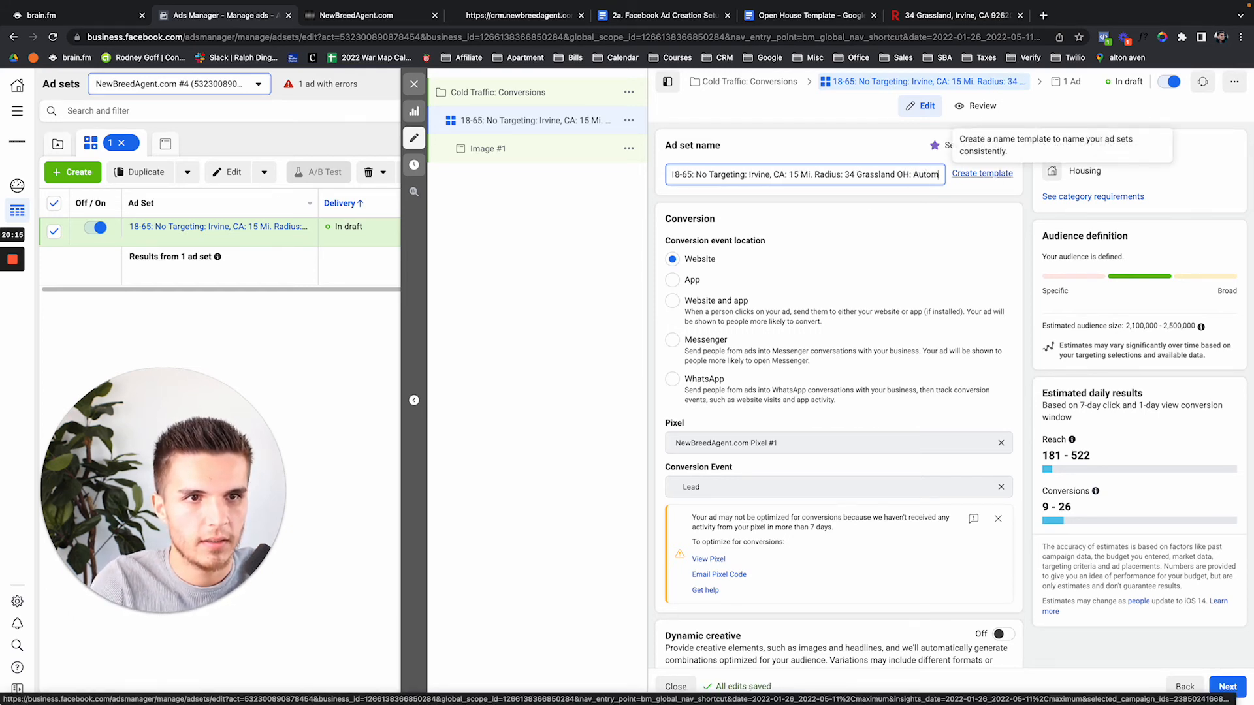
{"action": "type", "text": "atic-Placements"}
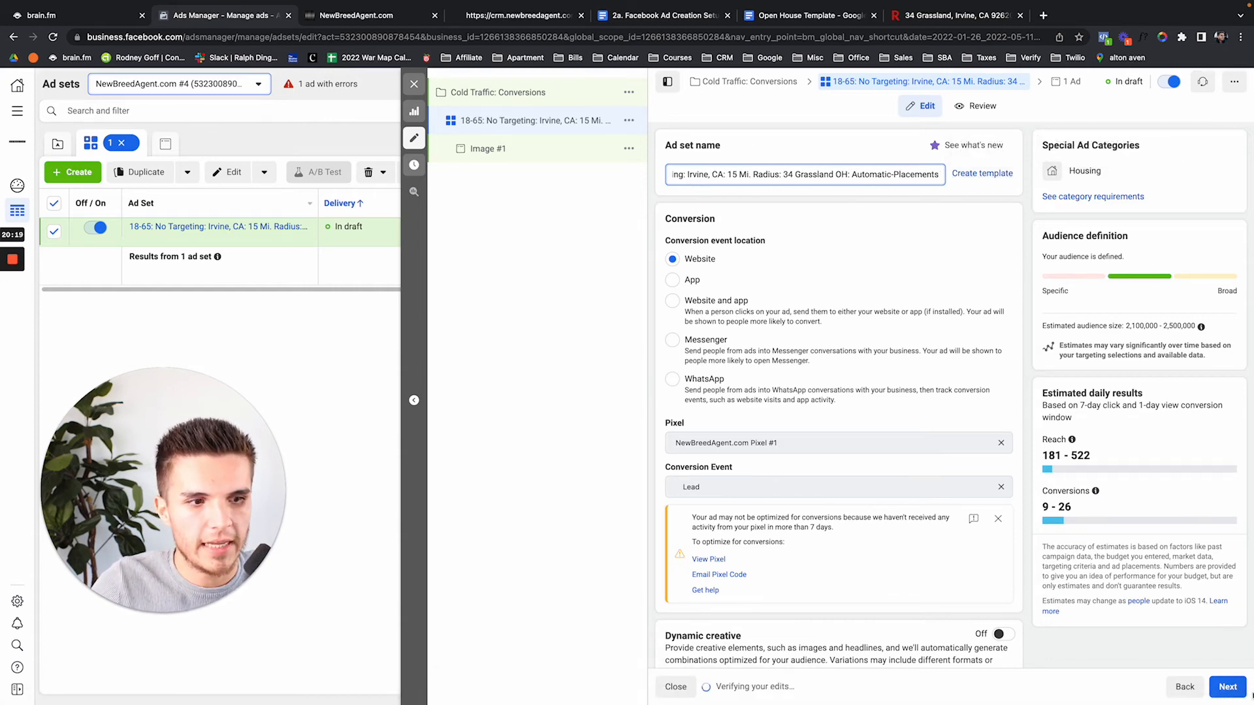
{"action": "left_click", "coordinate": [414, 84]}
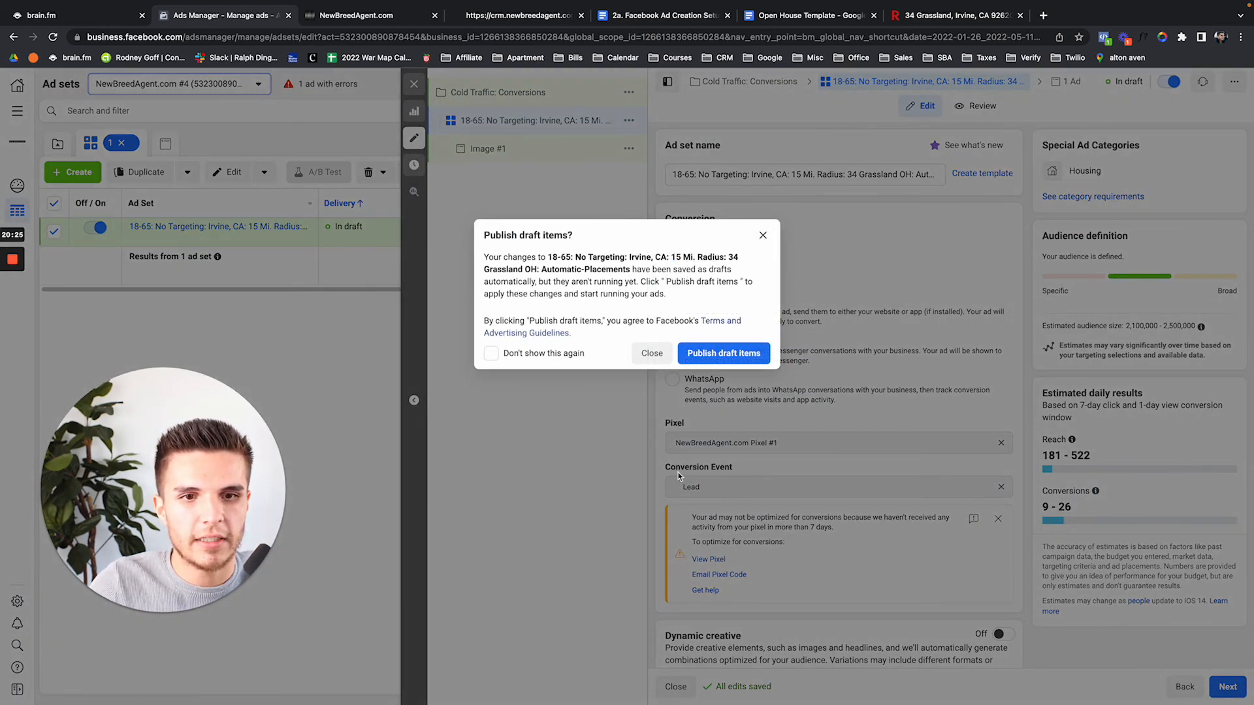
Dismiss the publish prompt and clear the Campaigns, Ad sets and Ads selection filters
{"action": "key", "text": "Escape"}
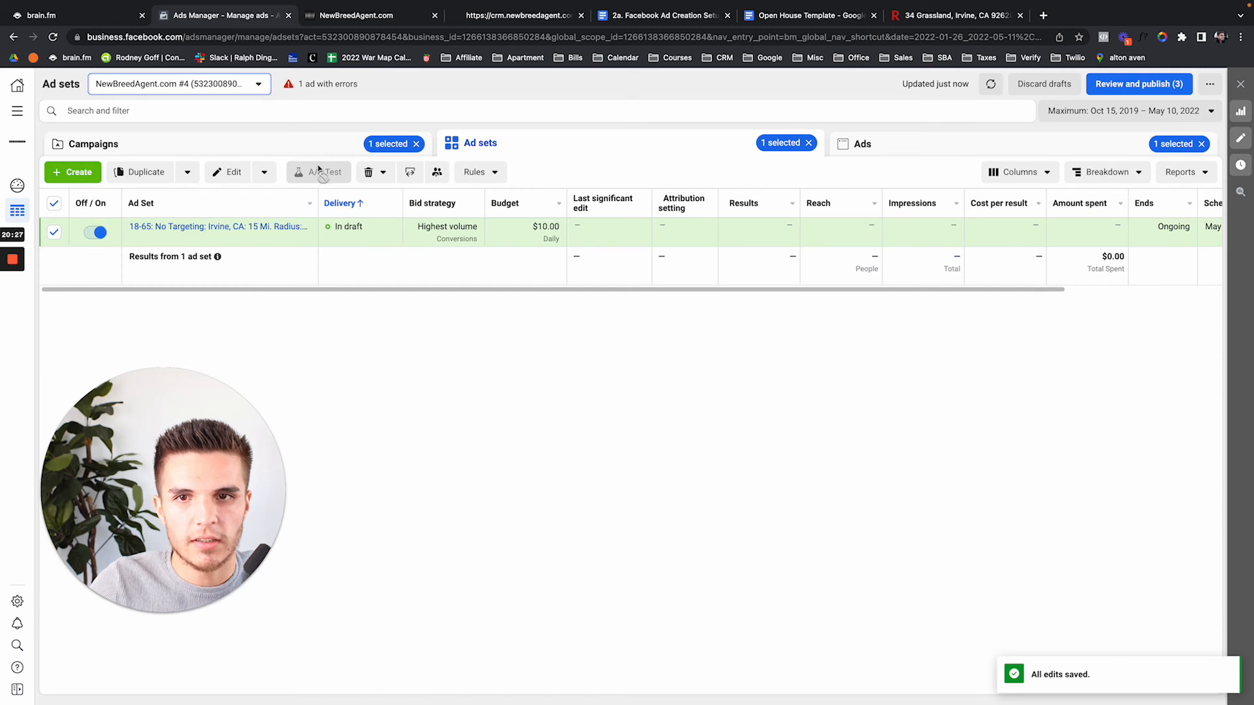
{"action": "left_click", "coordinate": [311, 150]}
{"action": "left_click", "coordinate": [416, 143]}
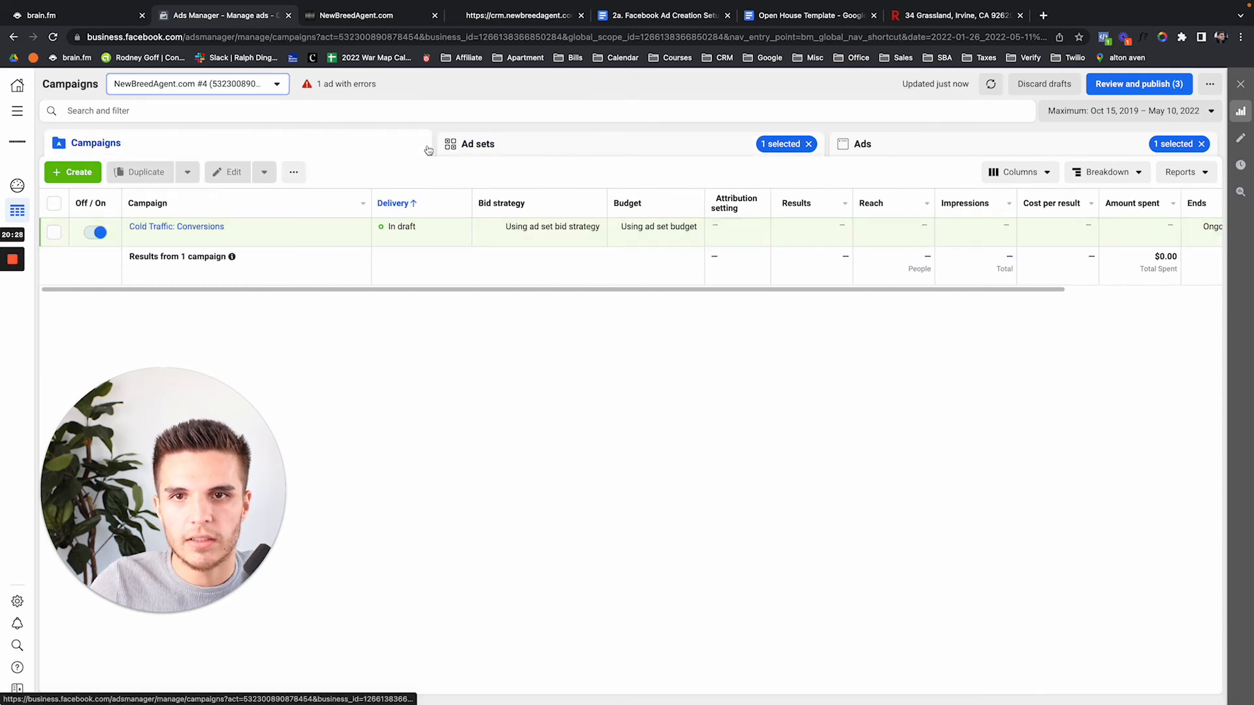
{"action": "left_click", "coordinate": [809, 143]}
{"action": "left_click", "coordinate": [1201, 144]}
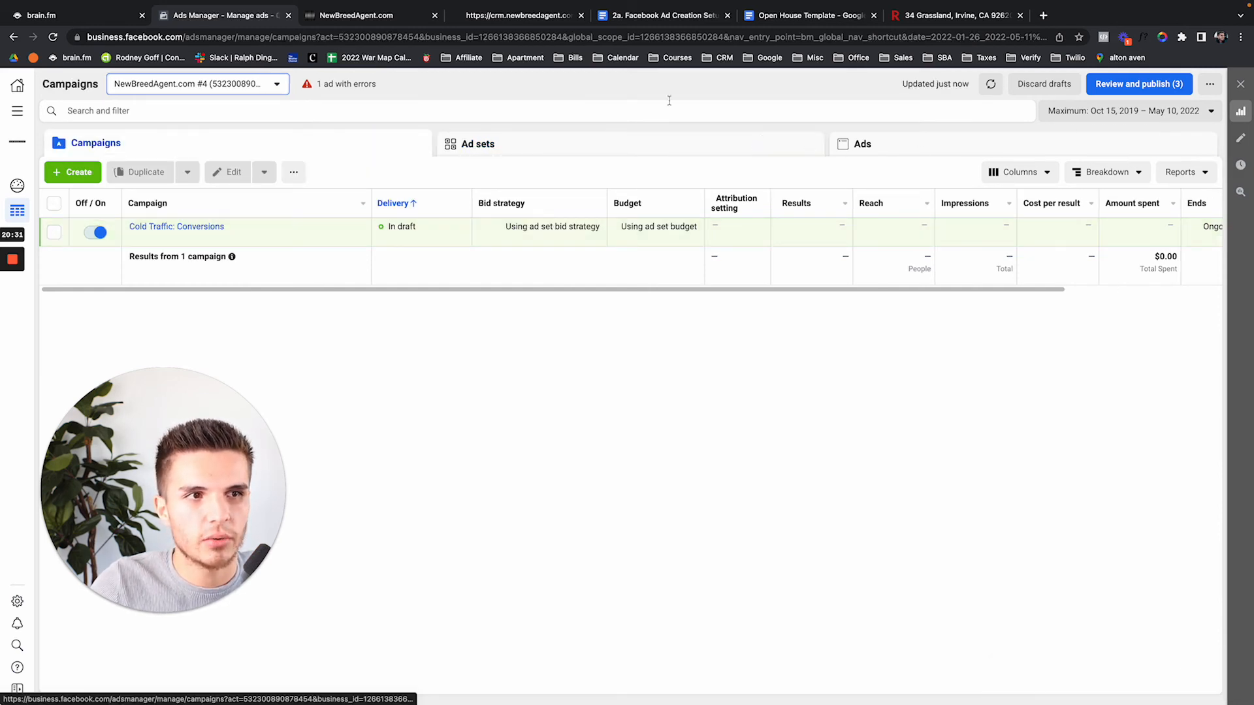
{"action": "left_click", "coordinate": [377, 36]}
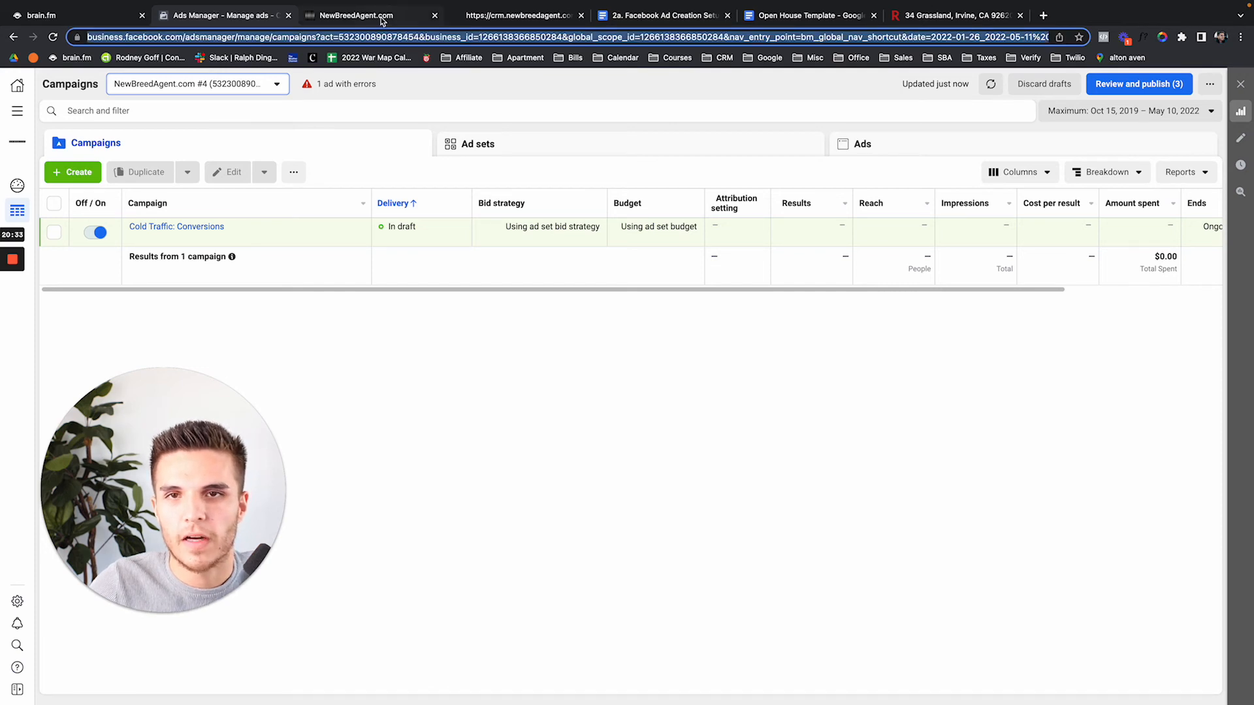
{"action": "left_click", "coordinate": [383, 17]}
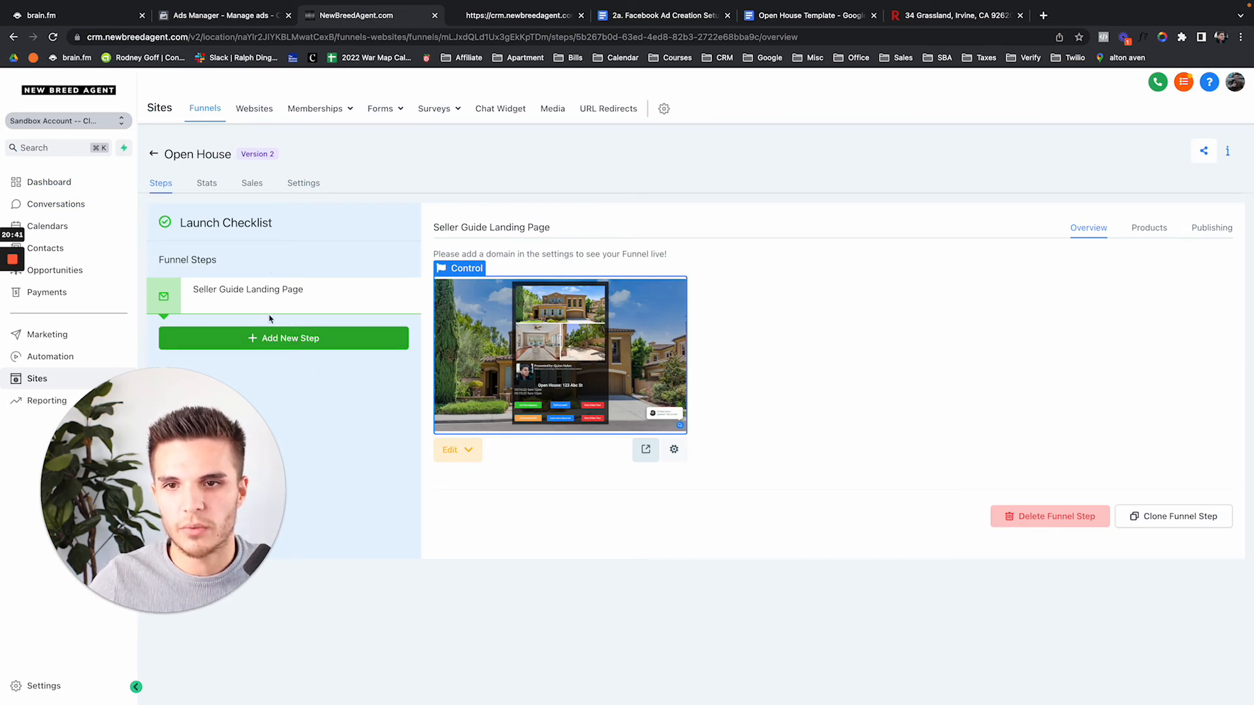
Clone the Seller Guide Landing Page step within the funnel and edit the (Clone) page
{"action": "left_click", "coordinate": [1137, 517]}
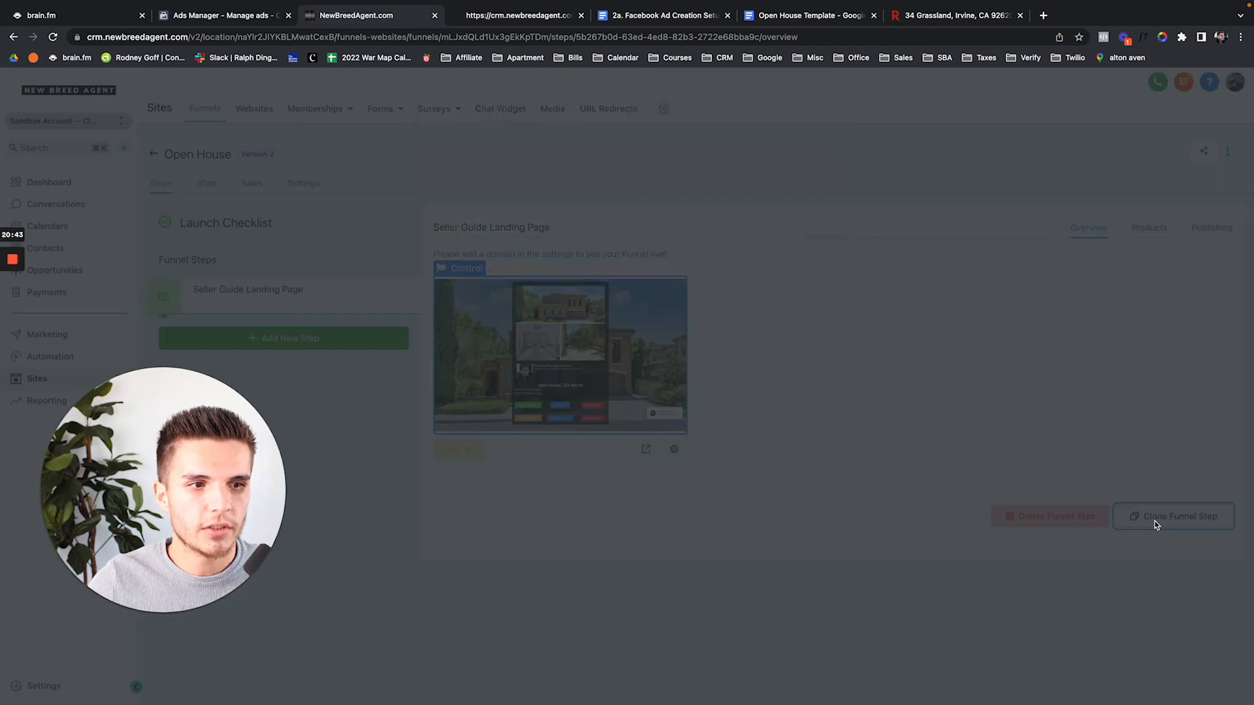
{"action": "left_click", "coordinate": [534, 296]}
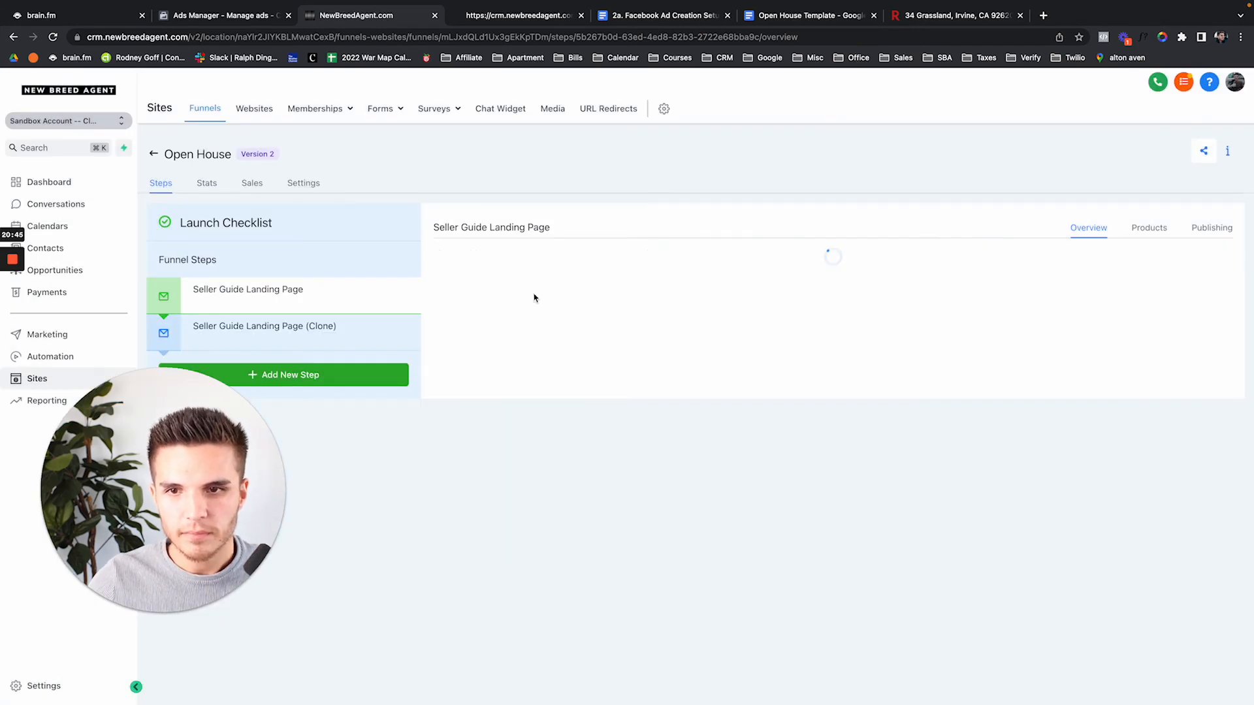
{"action": "left_click", "coordinate": [267, 324]}
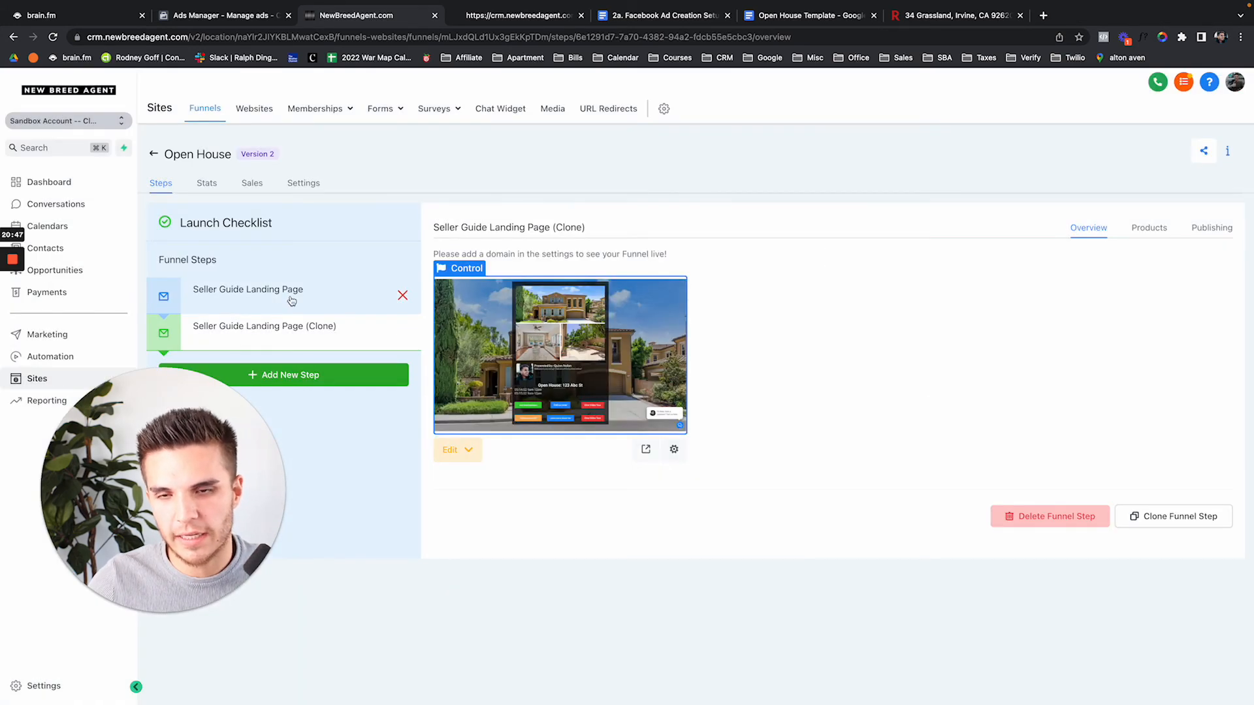
{"action": "left_click", "coordinate": [291, 299]}
{"action": "left_click", "coordinate": [289, 328]}
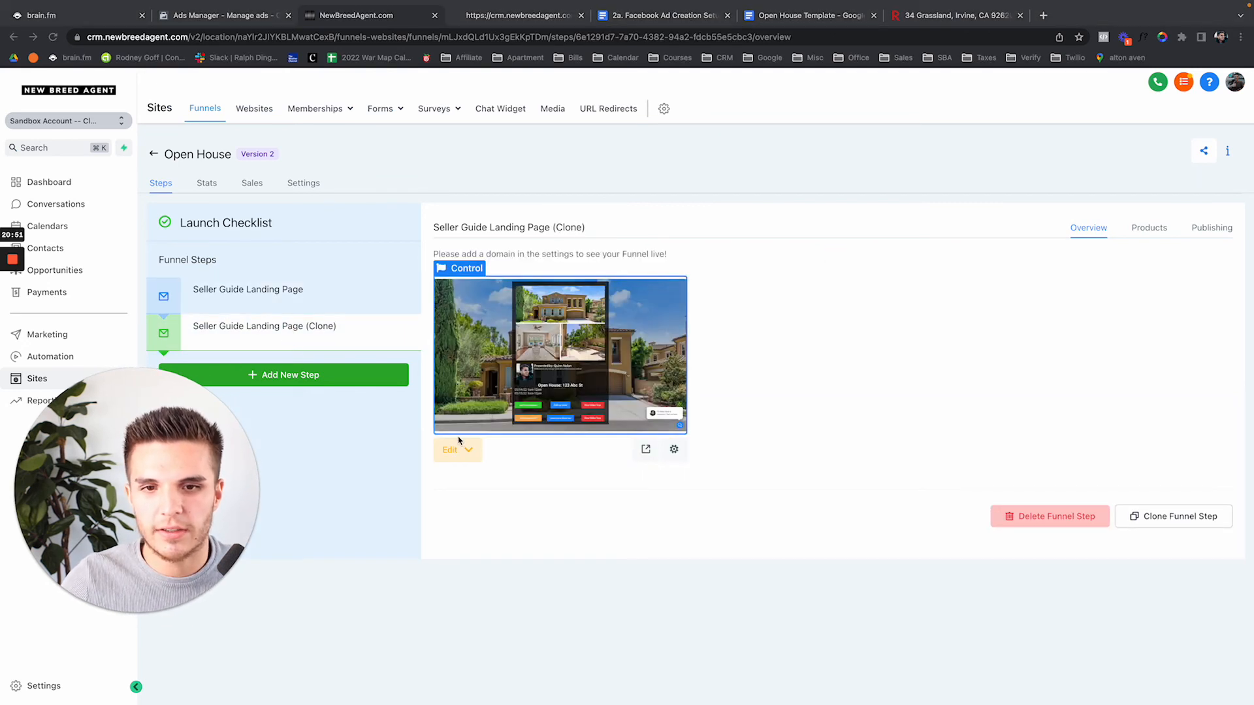
{"action": "left_click", "coordinate": [451, 449]}
{"action": "left_click", "coordinate": [484, 487]}
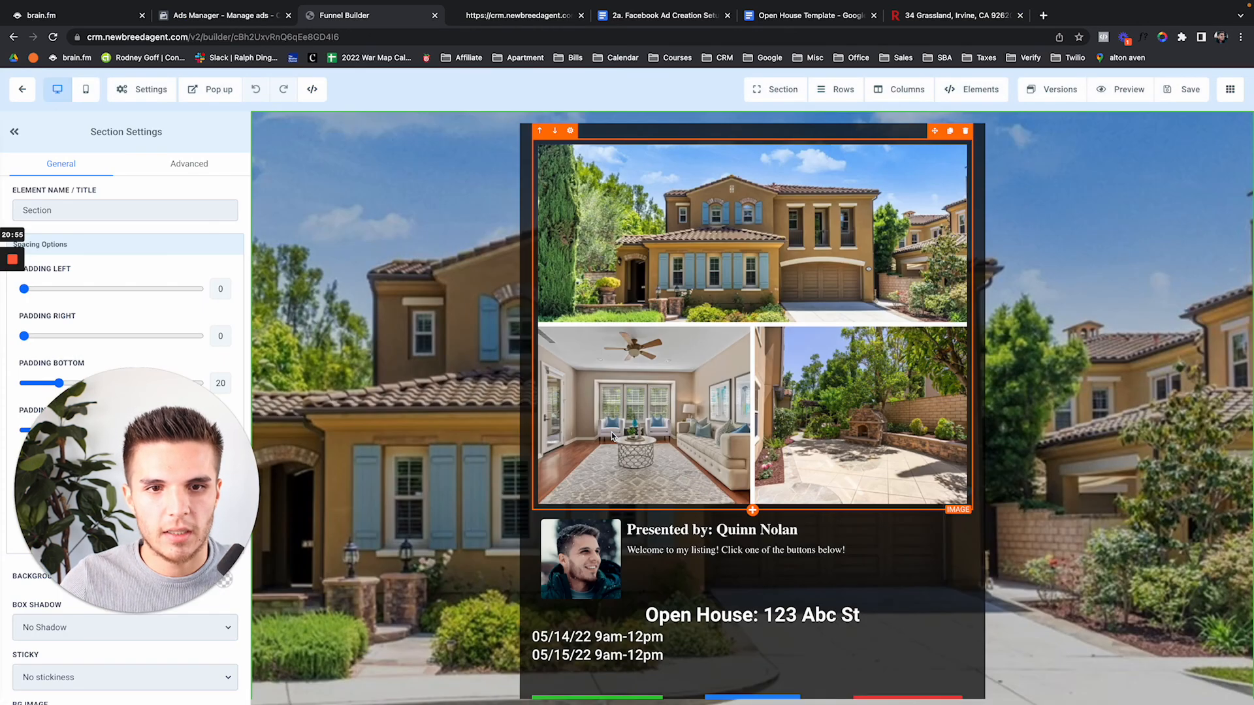
Delete the Get Text Updates, View Video Tour and Follow me on IG button rows
{"action": "scroll", "coordinate": [895, 542], "scroll_direction": "down", "scroll_amount": 2}
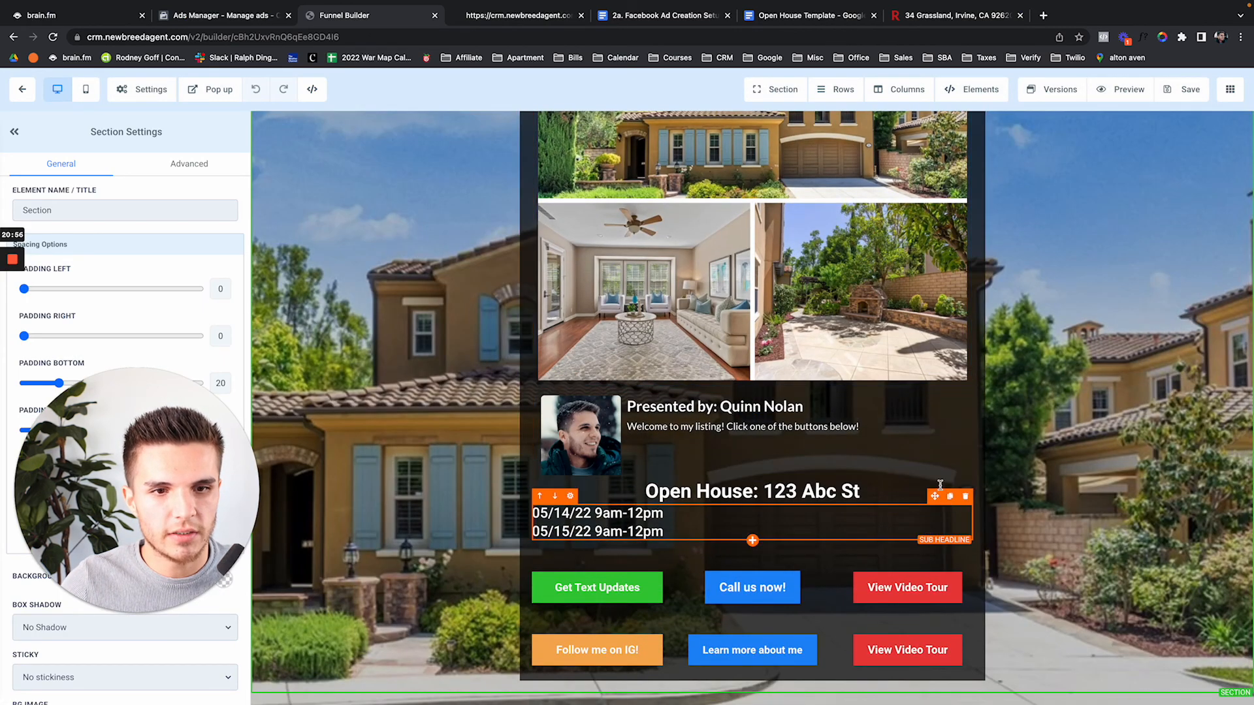
{"action": "left_click", "coordinate": [979, 555]}
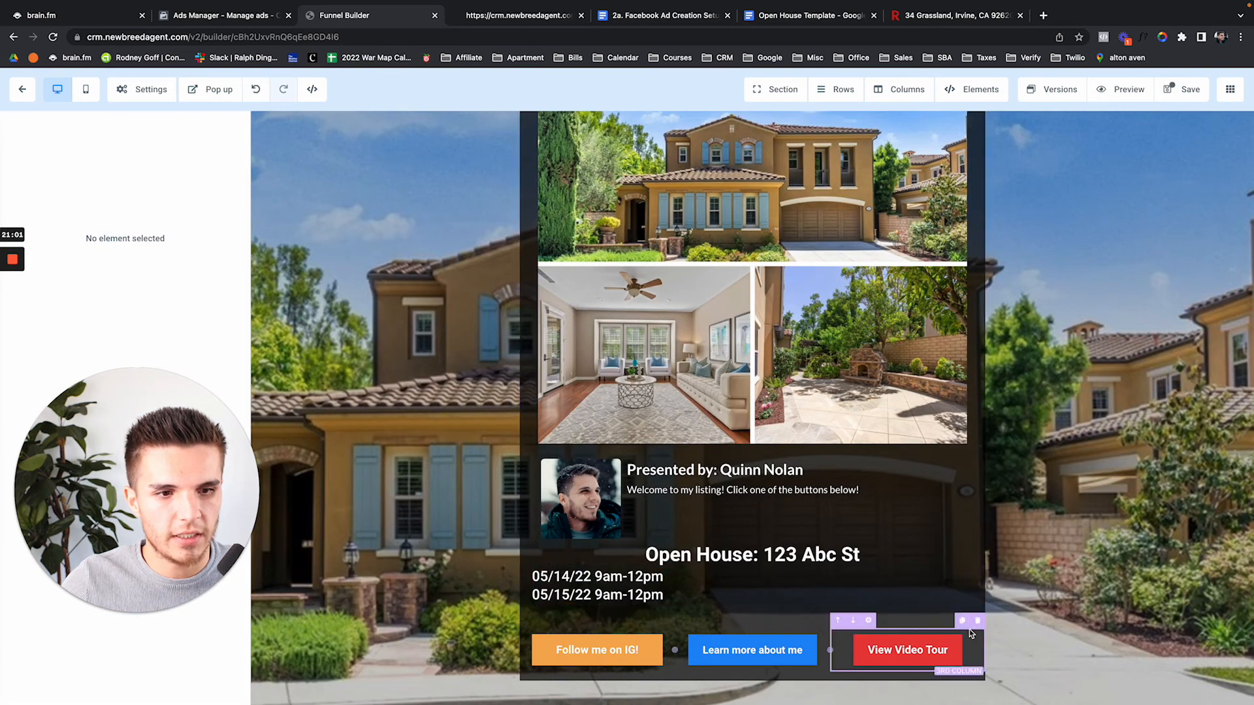
{"action": "left_click", "coordinate": [977, 621]}
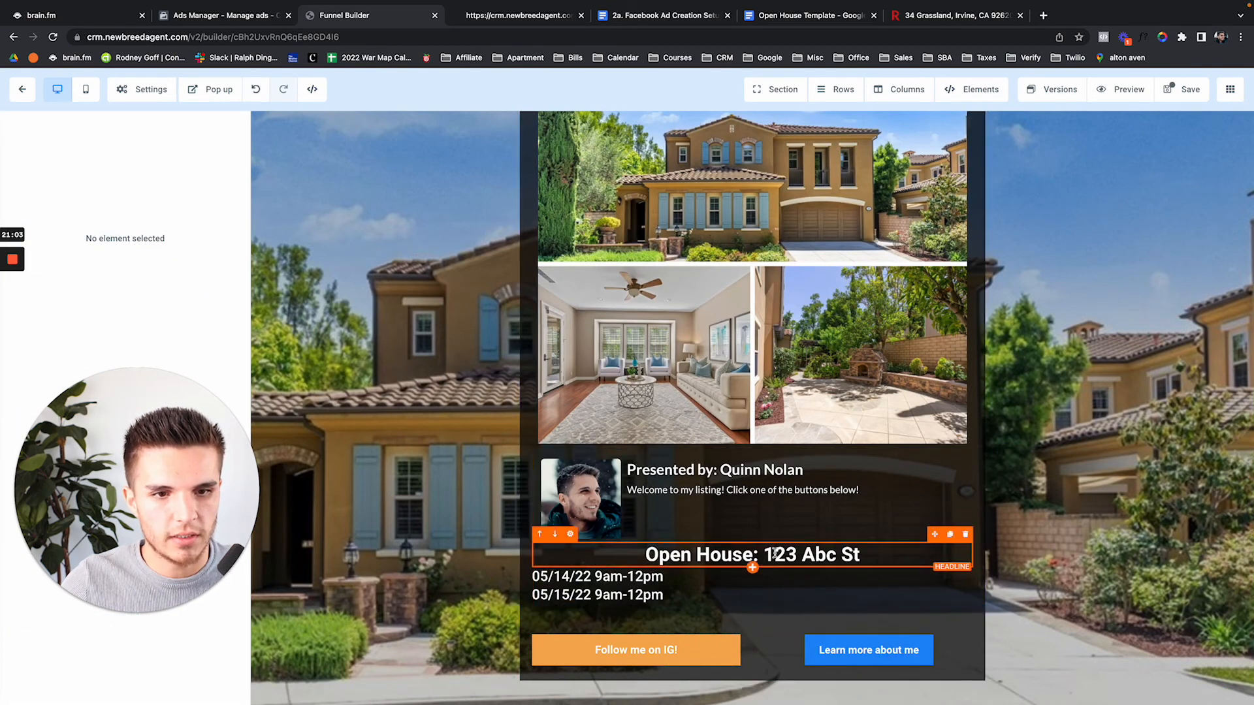
{"action": "left_click", "coordinate": [978, 612]}
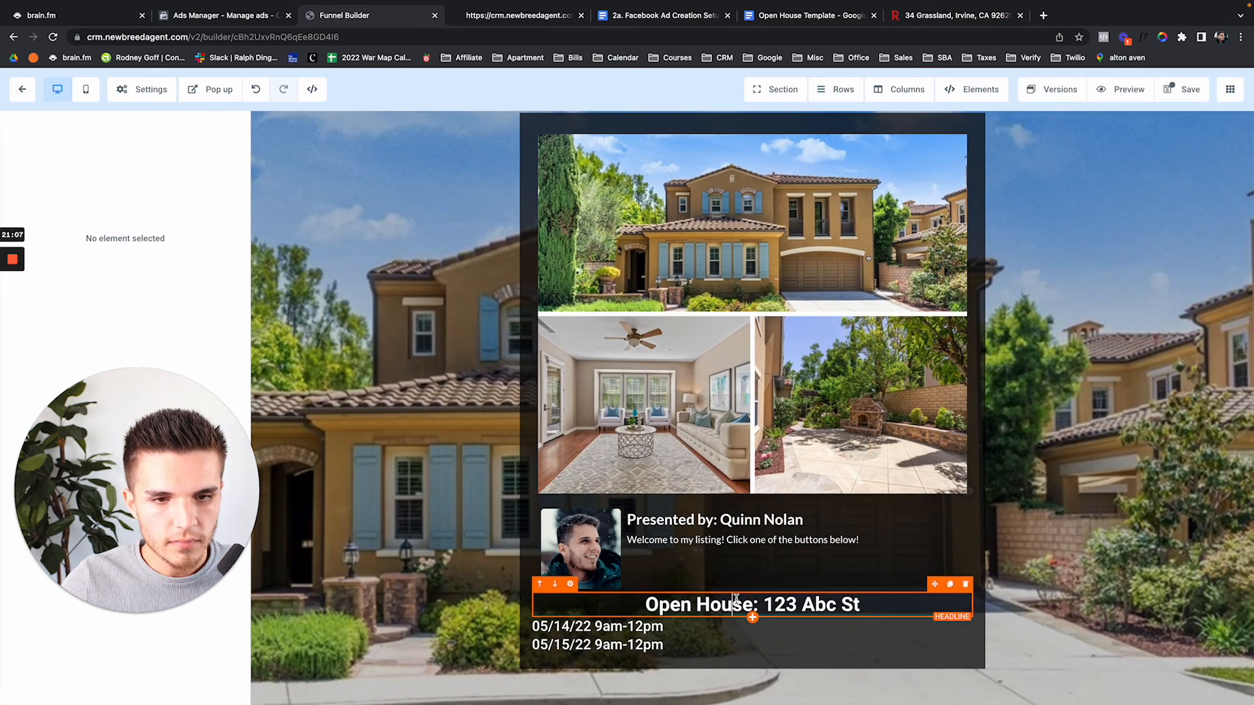
Change the headline to 'Thanks for registering!' over 'We'll see you at the open house!'
{"action": "triple_click", "coordinate": [736, 598]}
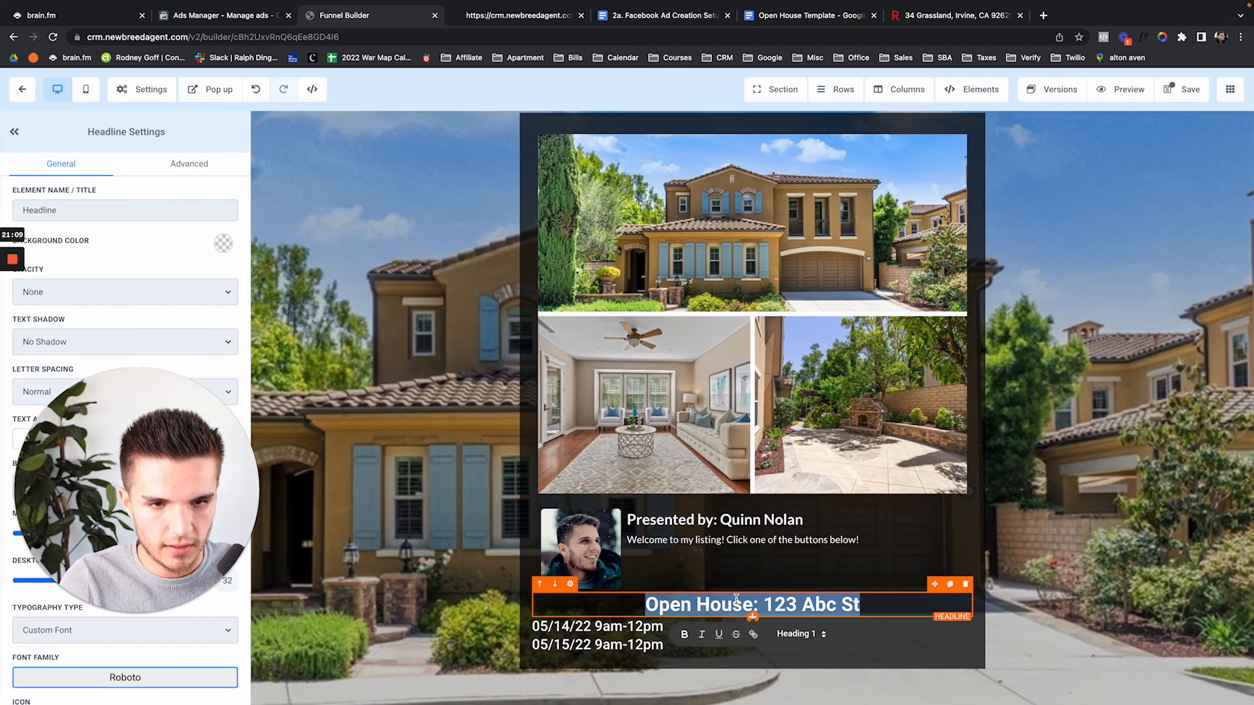
{"action": "type", "text": "Thanks for "}
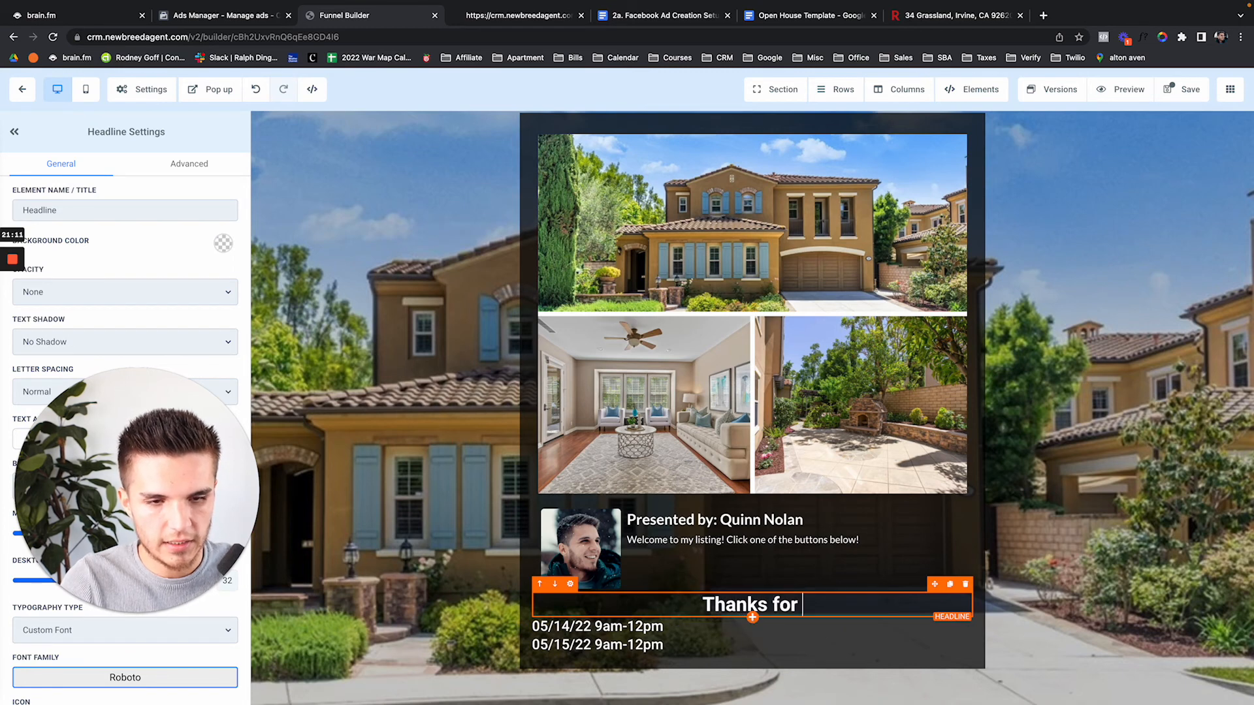
{"action": "type", "text": "registering"}
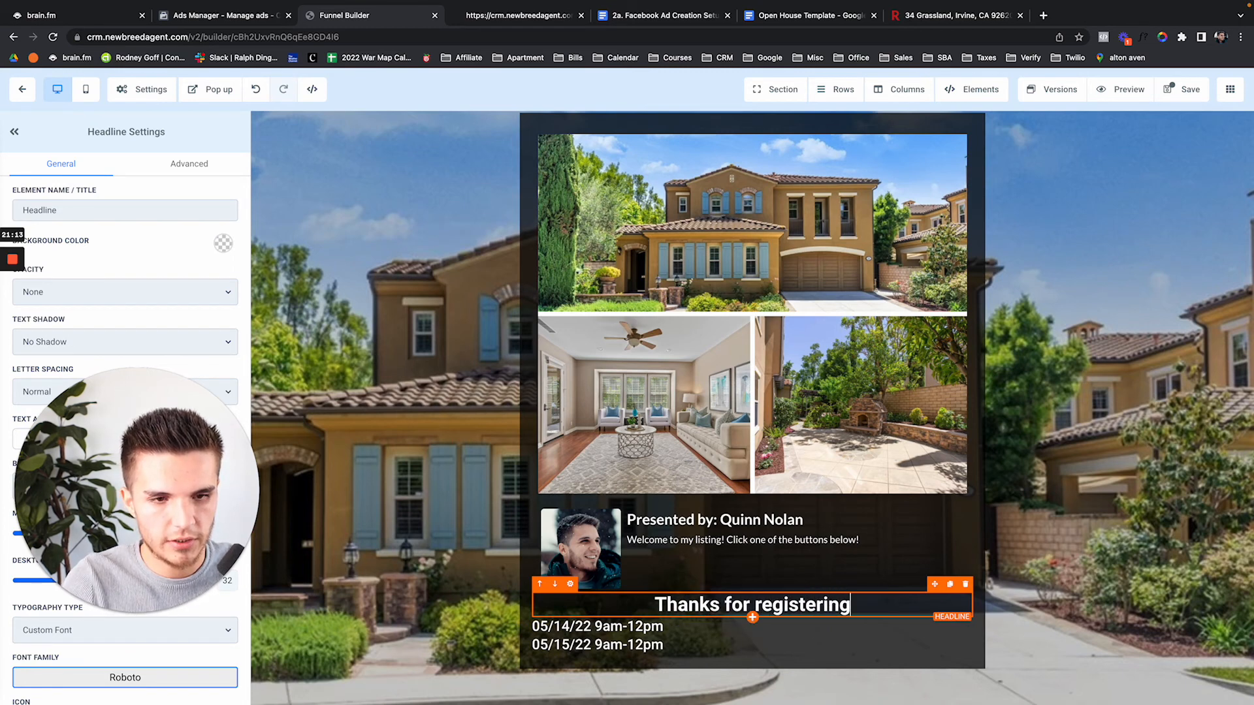
{"action": "type", "text": "! WE"}
{"action": "key", "text": "BackSpace"}
{"action": "type", "text": "E"}
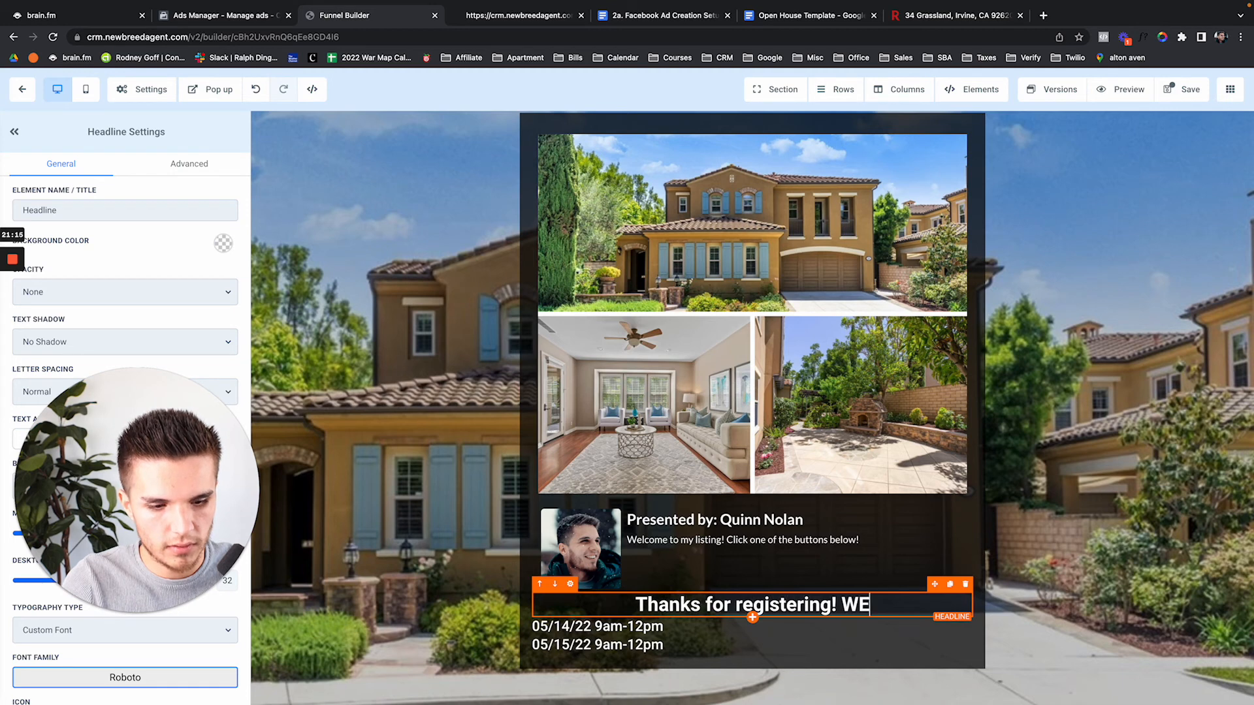
{"action": "type", "text": "'"}
{"action": "key", "text": "BackSpace"}
{"action": "key", "text": "BackSpace"}
{"action": "type", "text": "e'll"}
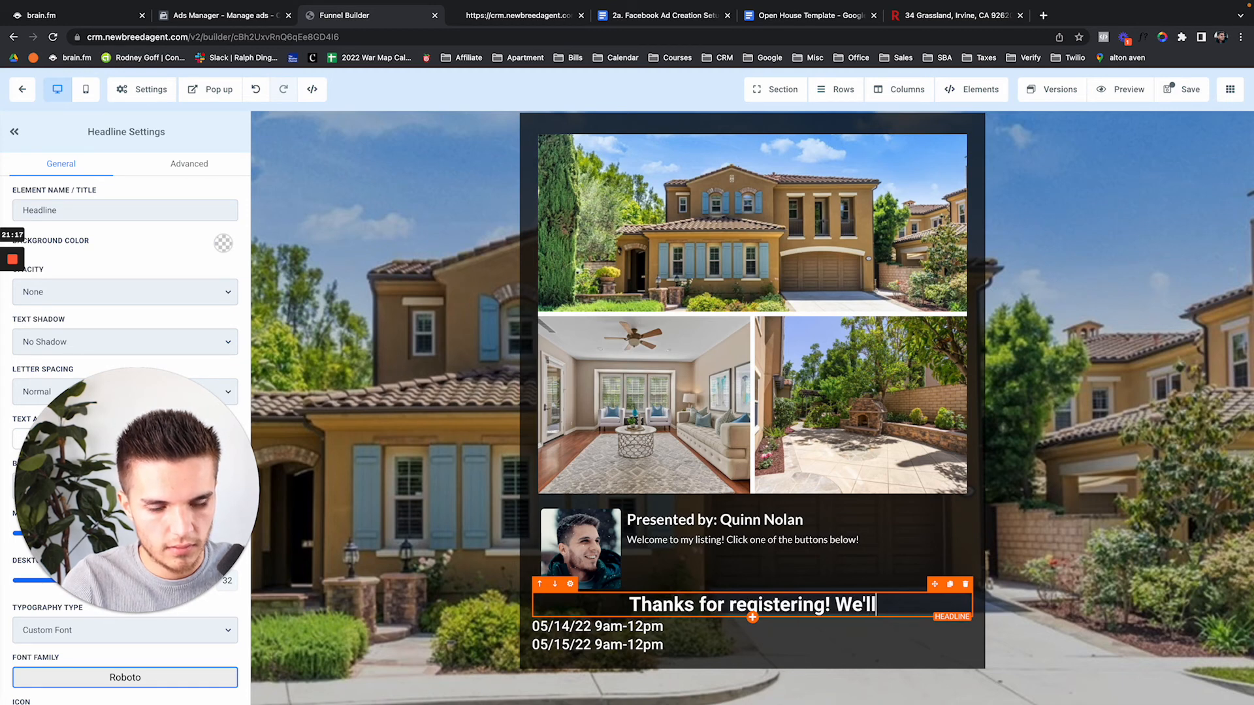
{"action": "type", "text": " see you at the open house!"}
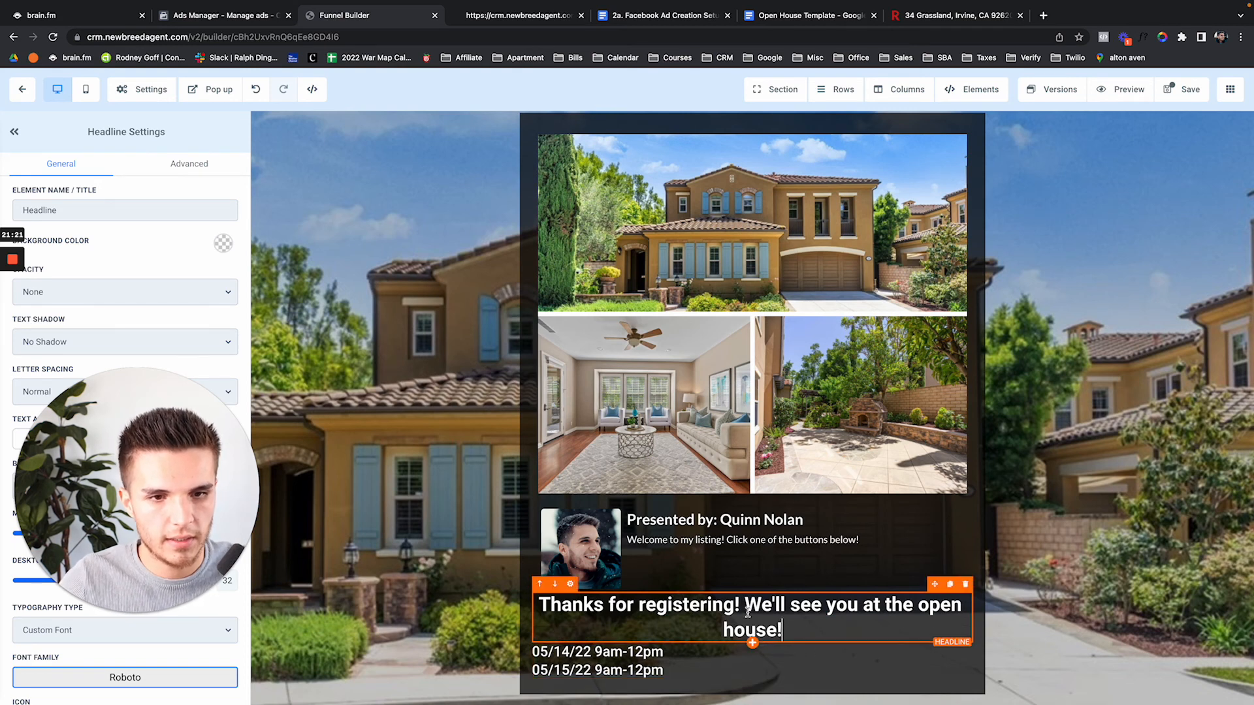
{"action": "left_click", "coordinate": [742, 605]}
{"action": "key", "text": "Return"}
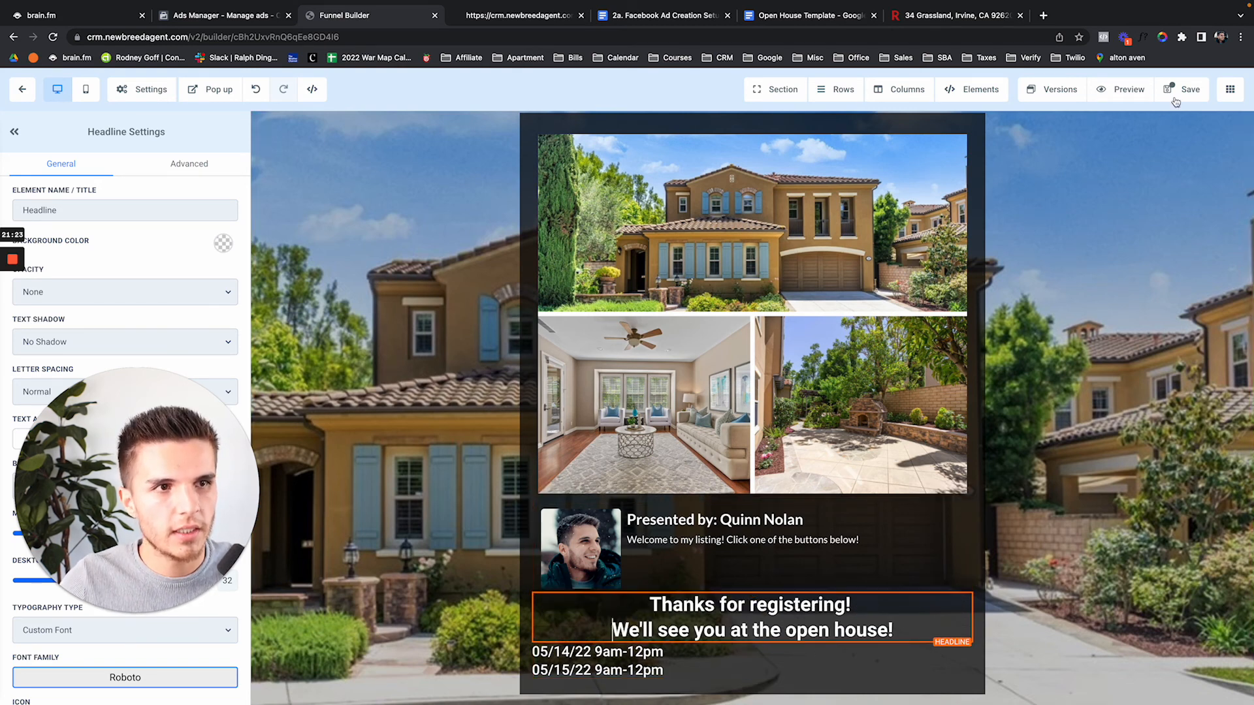
Save the thank-you page, dismissing the SEO metadata panel
{"action": "left_click", "coordinate": [1181, 89]}
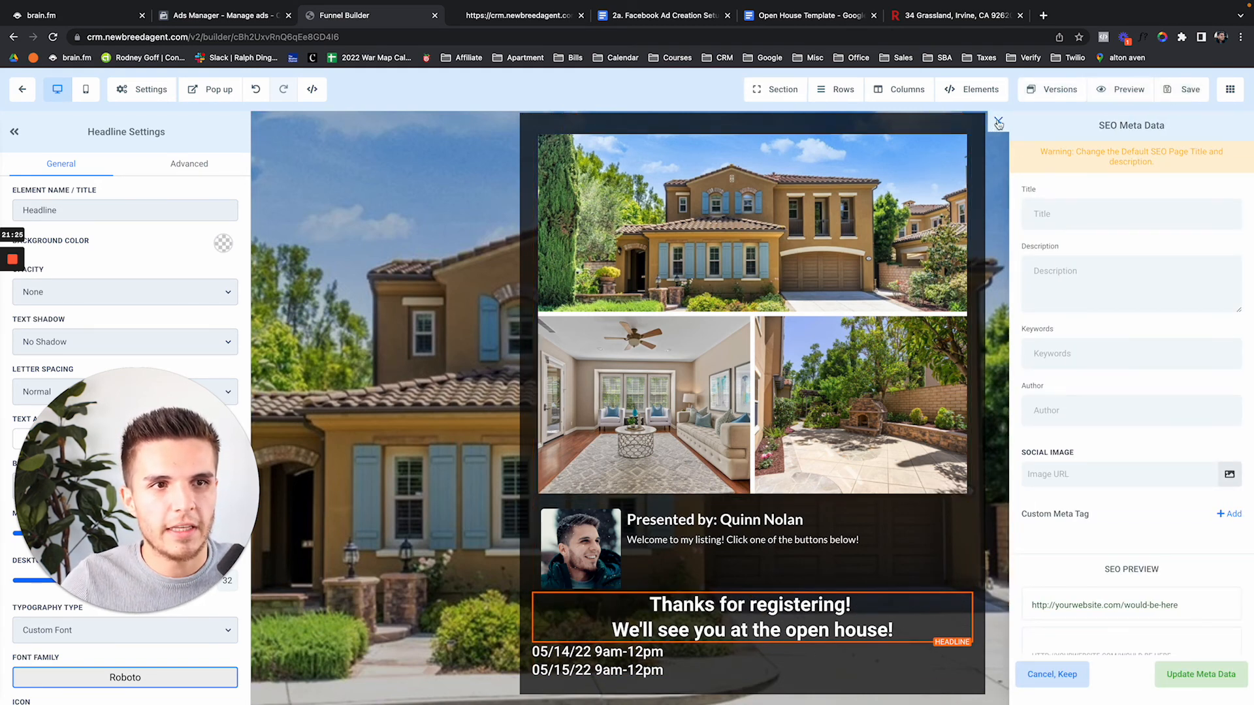
{"action": "left_click", "coordinate": [998, 122]}
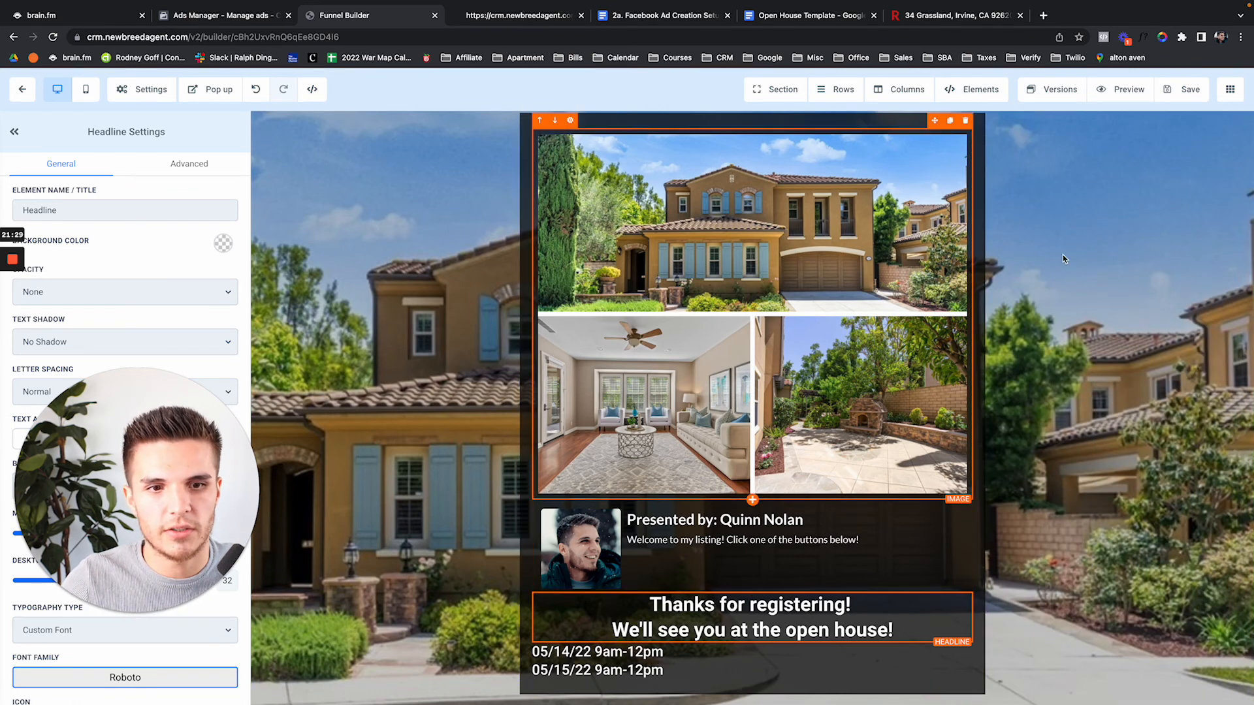
{"action": "left_click", "coordinate": [1181, 89]}
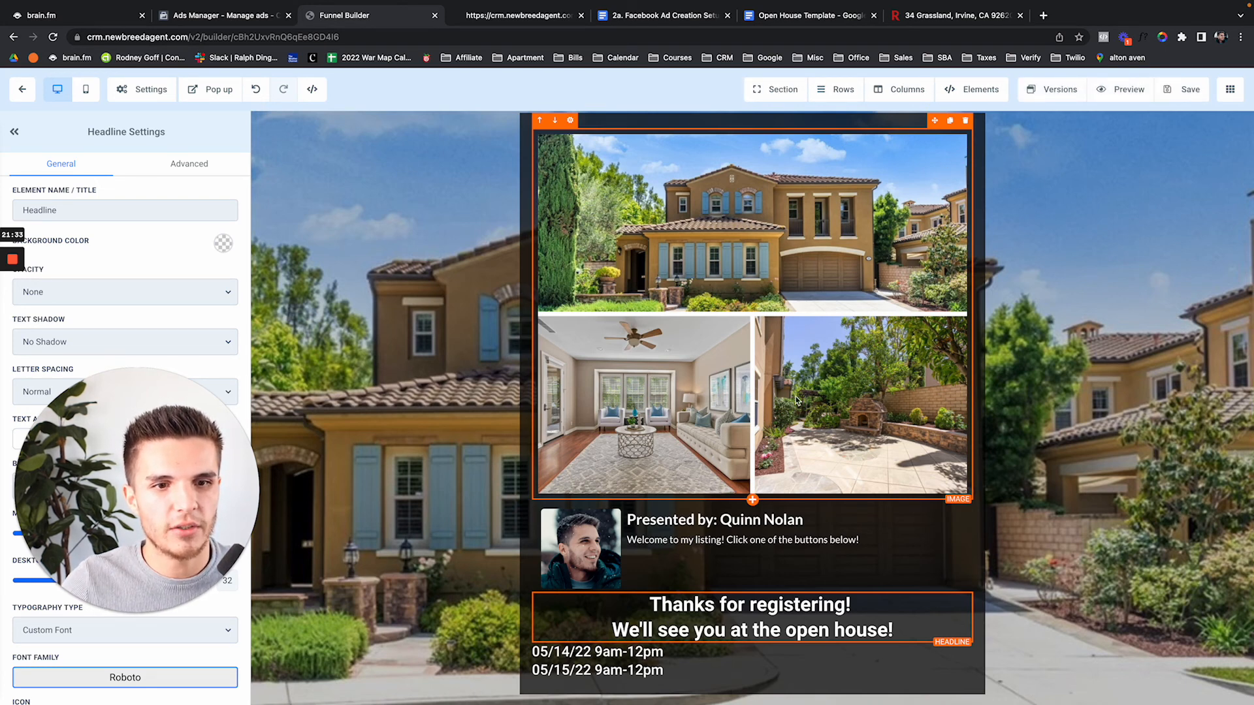
{"action": "left_click", "coordinate": [753, 500]}
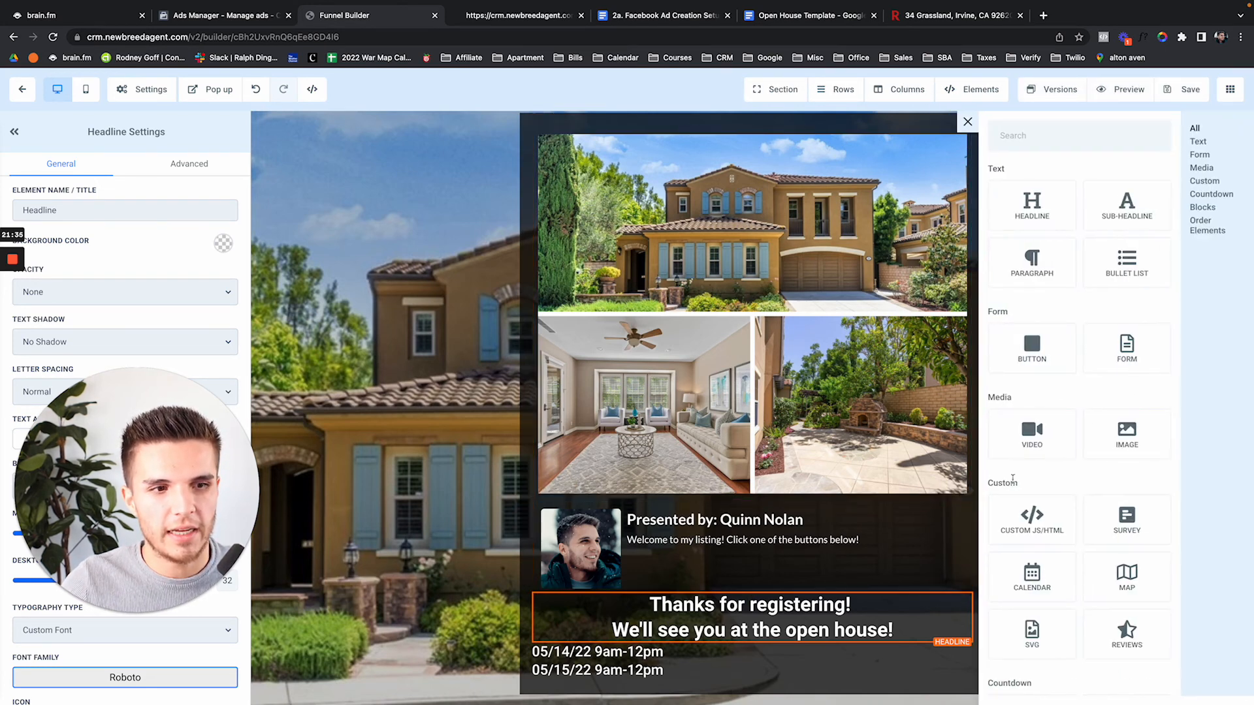
Add a calendar element booking the 15m Call calendar and delete the house photo block
{"action": "left_click_drag", "start_coordinate": [1032, 571], "coordinate": [795, 500]}
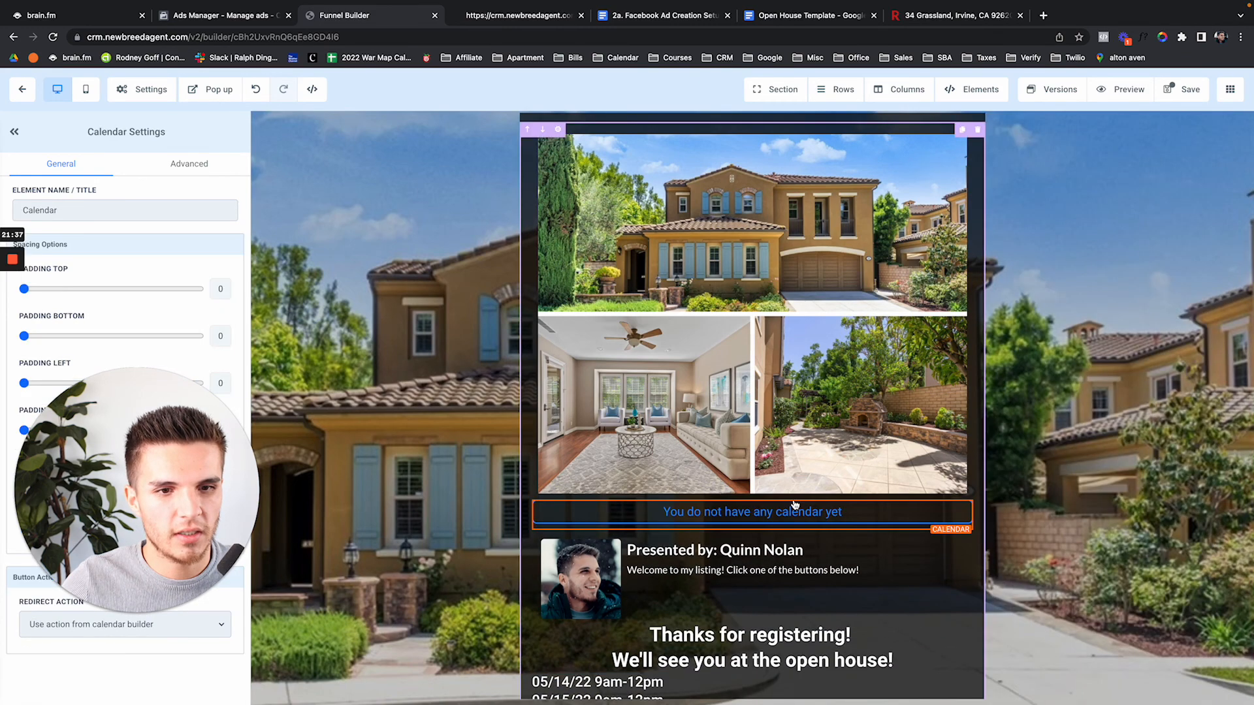
{"action": "left_click", "coordinate": [679, 380]}
{"action": "left_click", "coordinate": [624, 399]}
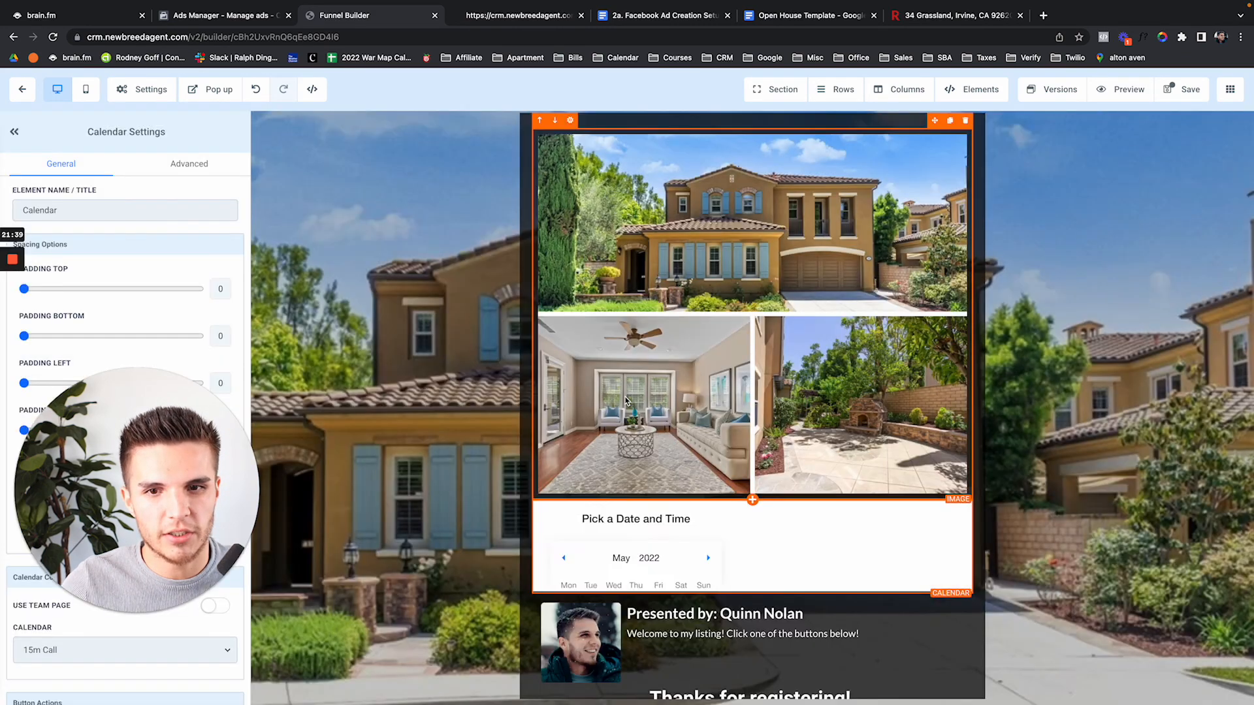
{"action": "scroll", "coordinate": [892, 431], "scroll_direction": "down", "scroll_amount": 3}
{"action": "scroll", "coordinate": [893, 427], "scroll_direction": "up", "scroll_amount": 3}
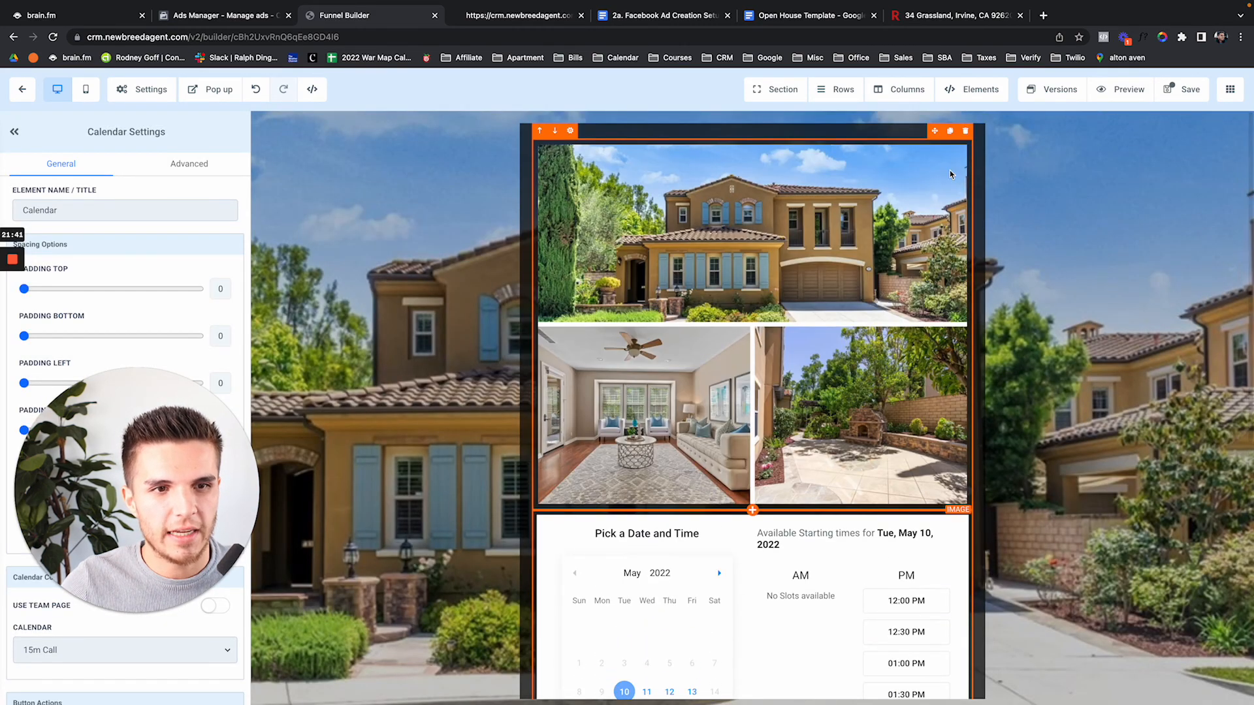
{"action": "left_click", "coordinate": [966, 132]}
{"action": "scroll", "coordinate": [869, 530], "scroll_direction": "down", "scroll_amount": 2}
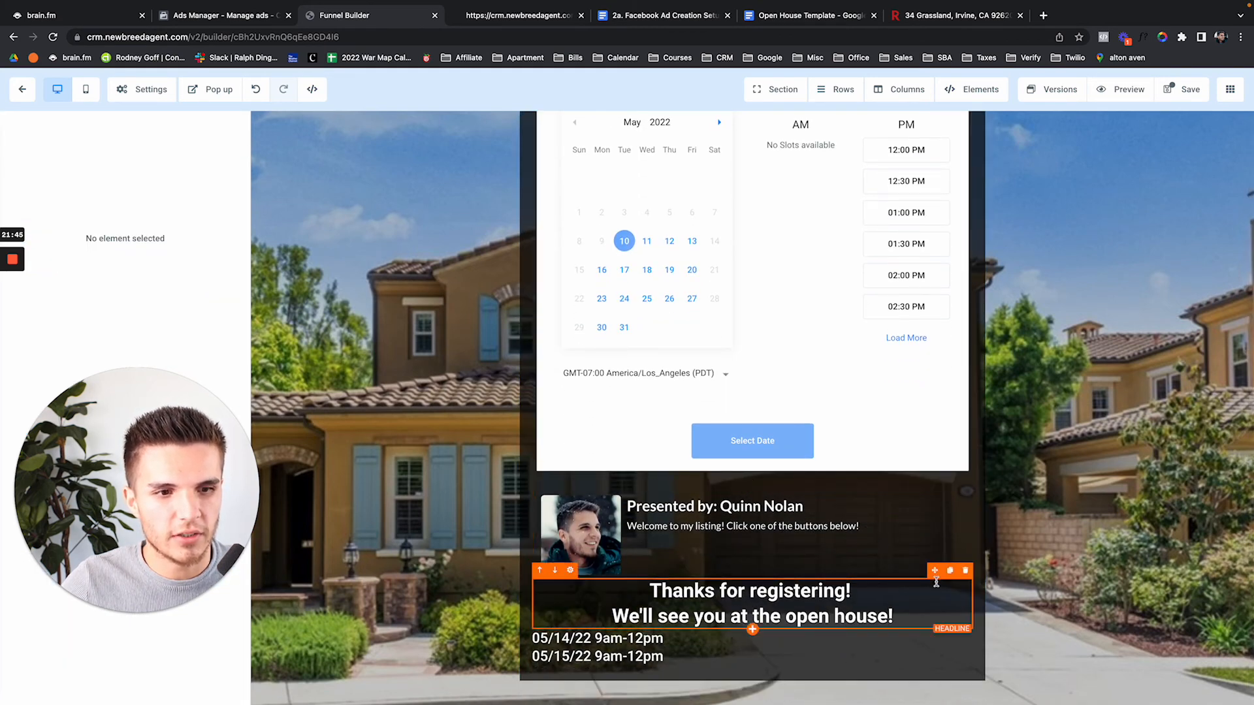
Move the headline above the calendar and make its second line 'Request a private showing!'
{"action": "left_click_drag", "start_coordinate": [936, 575], "coordinate": [875, 180]}
{"action": "left_click", "coordinate": [882, 173]}
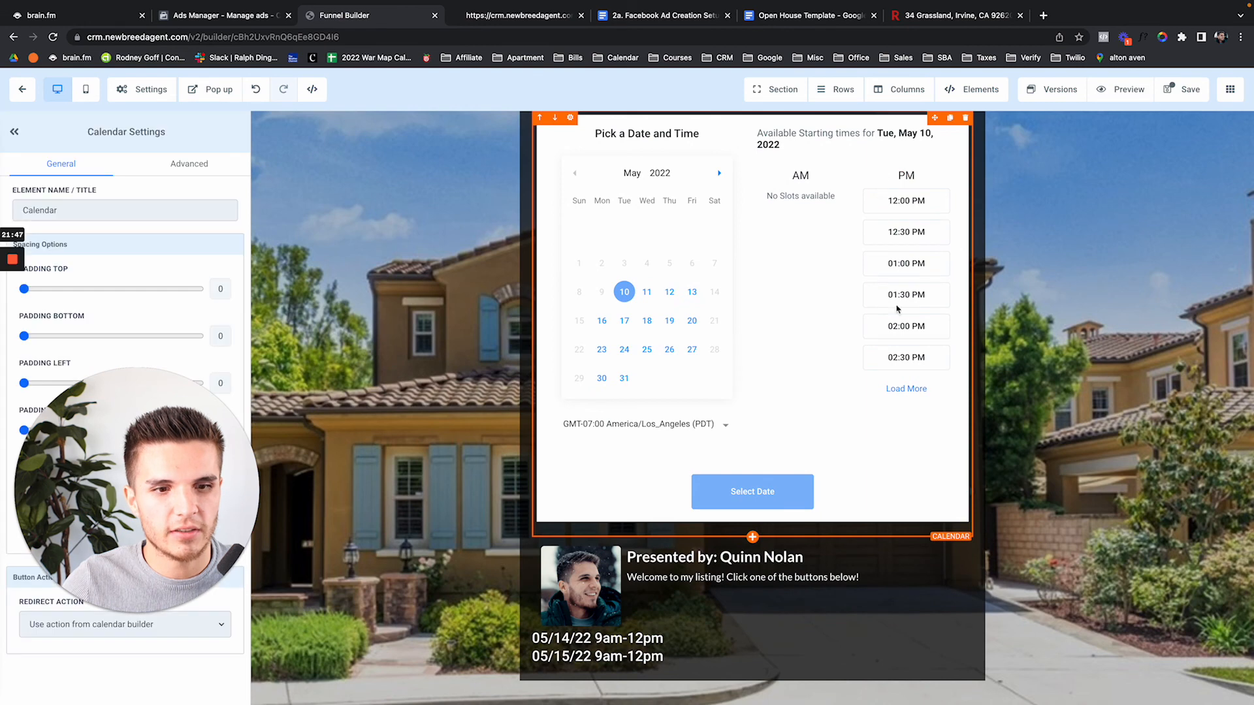
{"action": "scroll", "coordinate": [940, 510], "scroll_direction": "up", "scroll_amount": 2}
{"action": "left_click", "coordinate": [867, 170]}
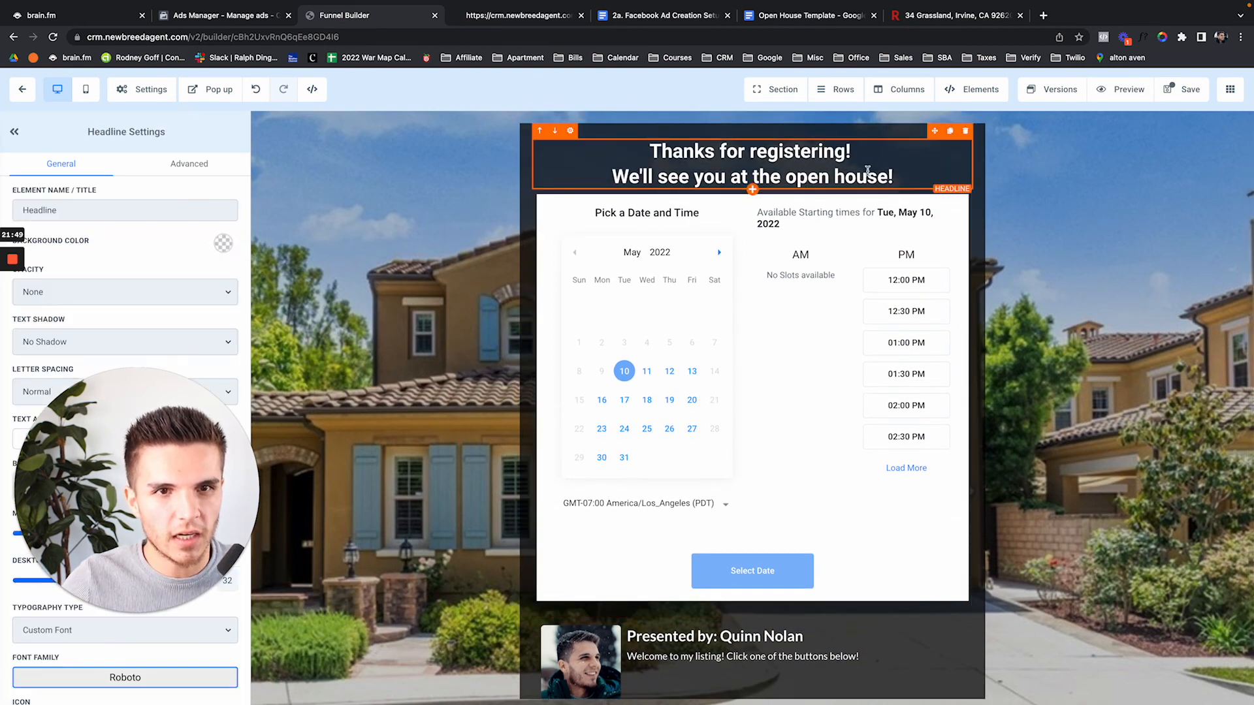
{"action": "left_click_drag", "start_coordinate": [889, 173], "coordinate": [855, 162]}
{"action": "type", "text": "R"}
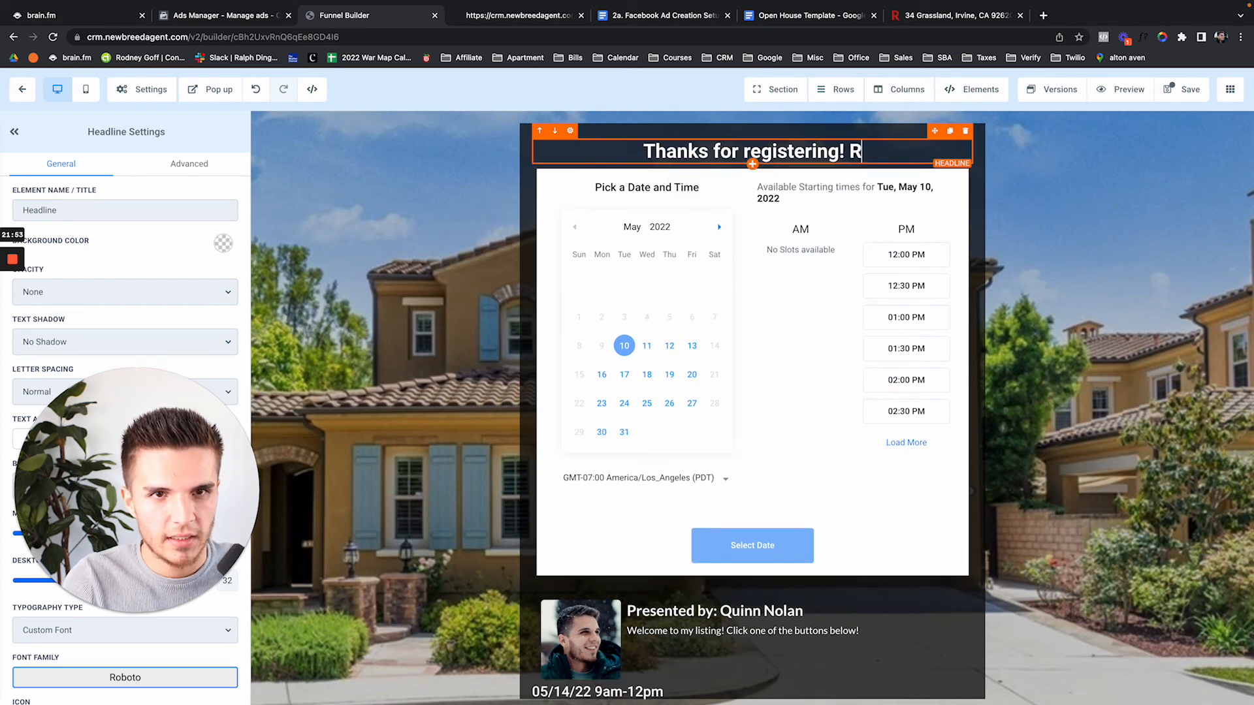
{"action": "type", "text": "equest a "}
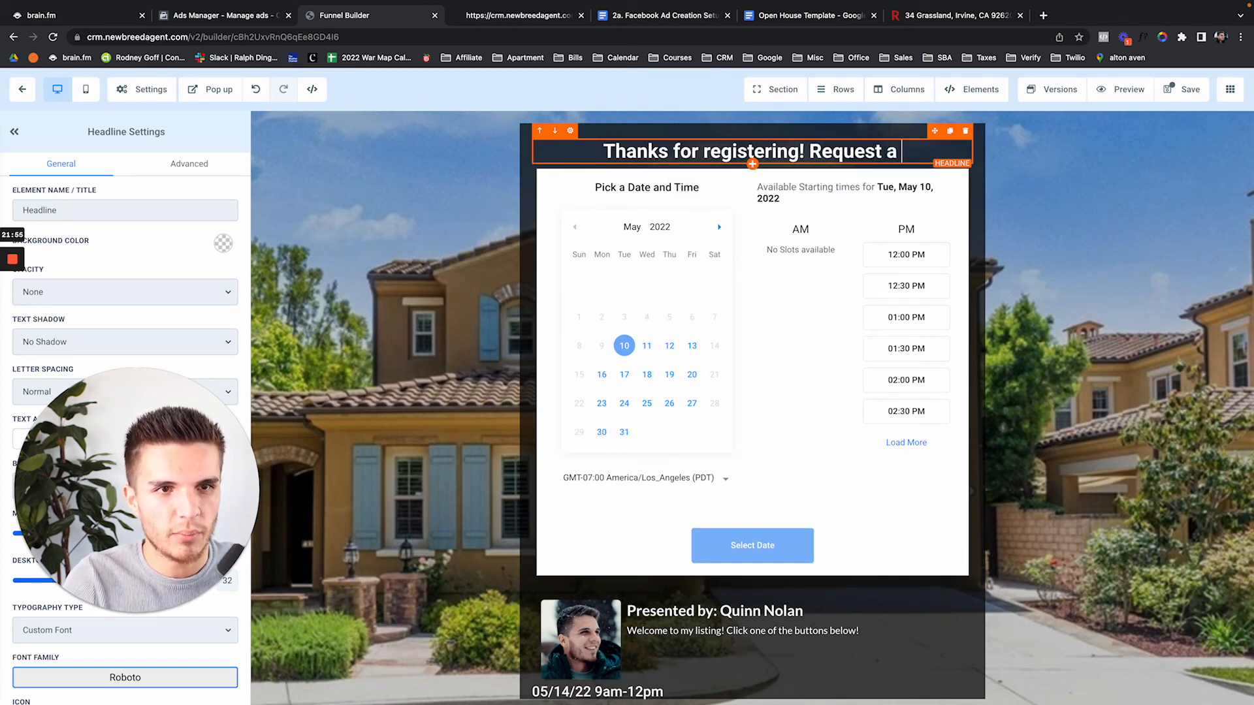
{"action": "type", "text": "private showing!"}
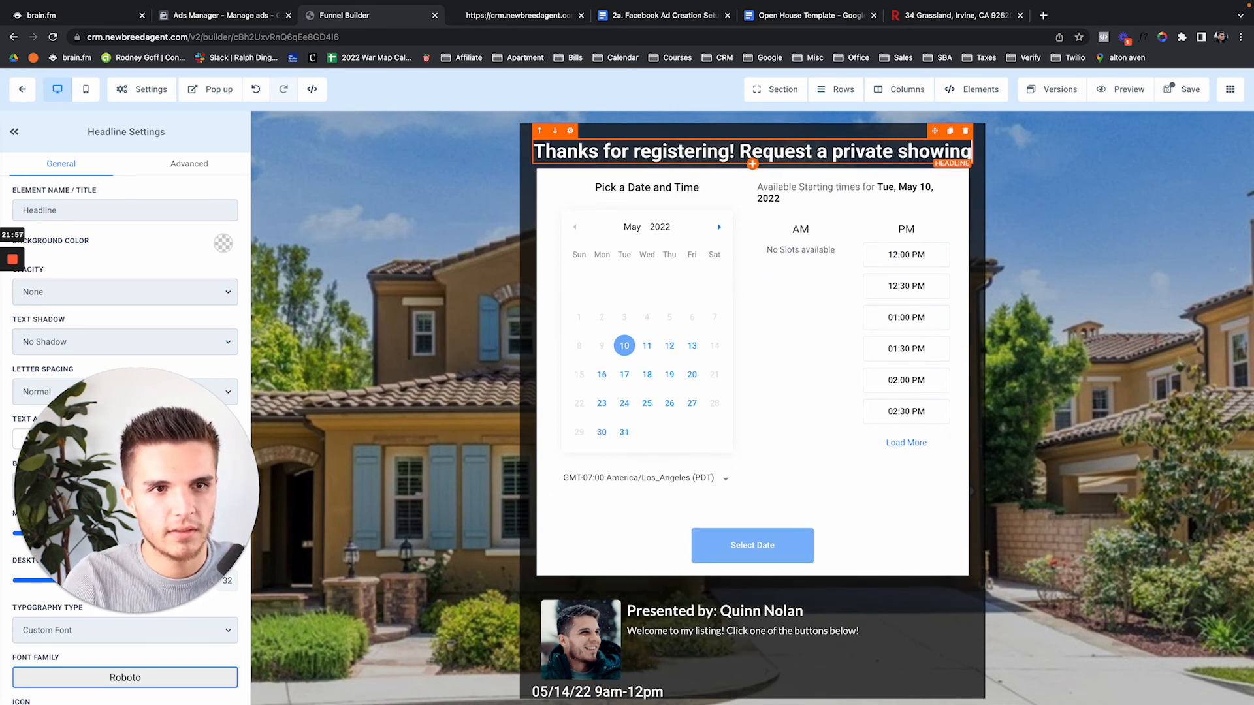
{"action": "left_click", "coordinate": [779, 151]}
{"action": "key", "text": "Return"}
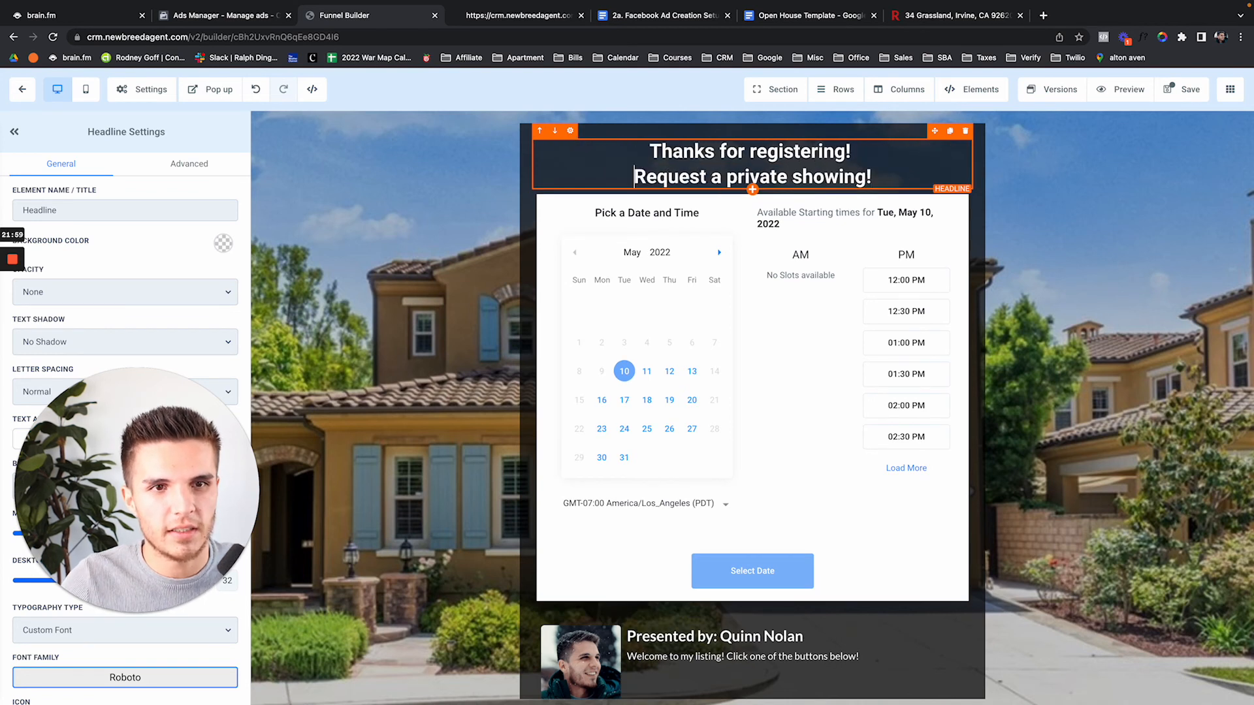
Save the page and return to the funnel steps overview
{"action": "key", "text": "super+s"}
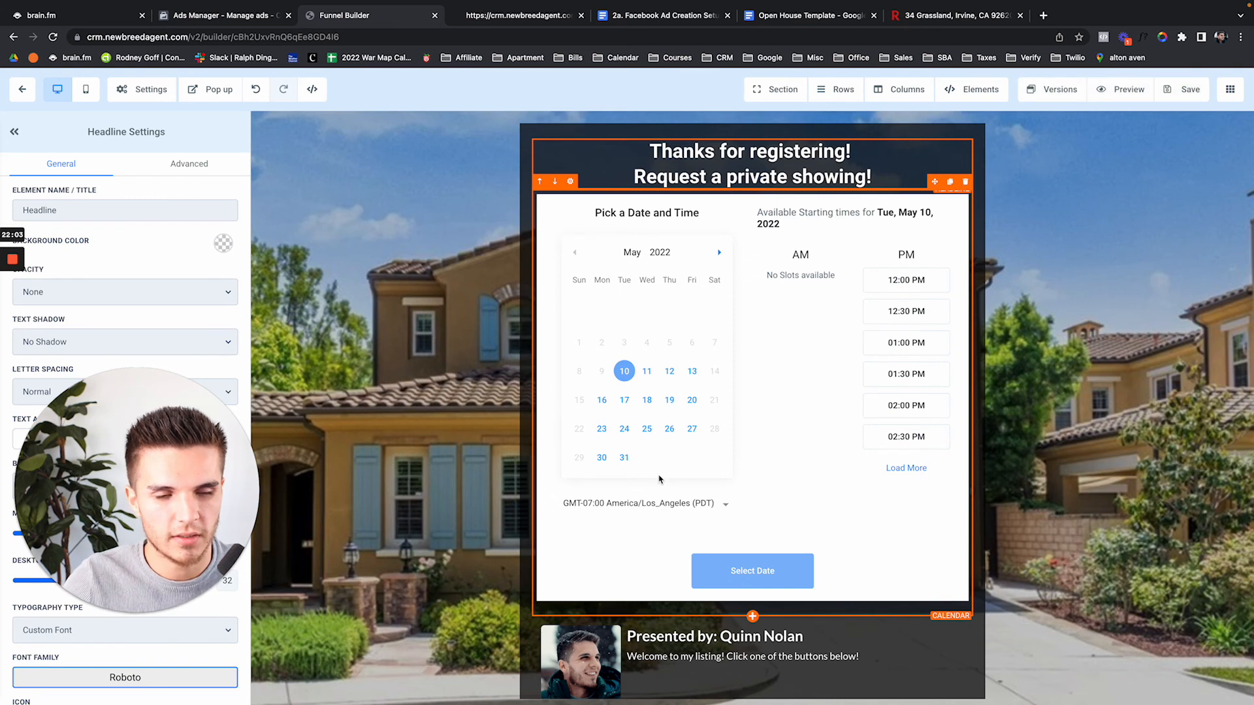
{"action": "scroll", "coordinate": [659, 477], "scroll_direction": "down", "scroll_amount": 1}
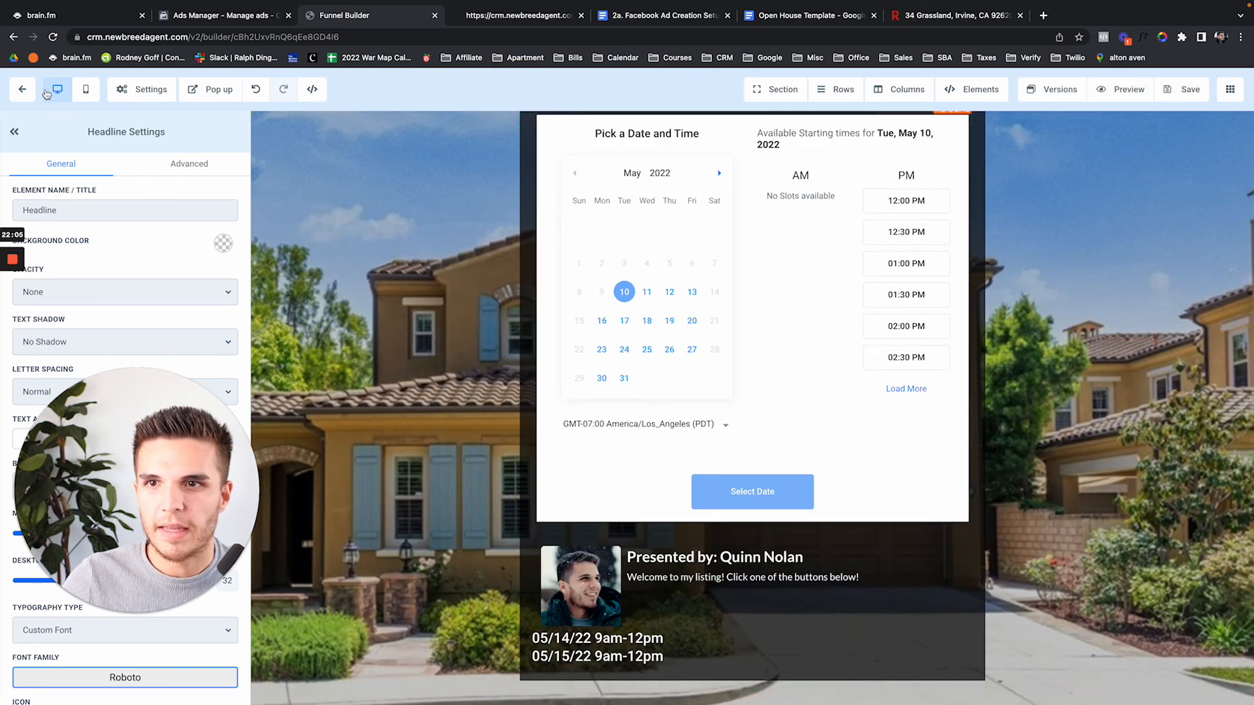
{"action": "left_click", "coordinate": [22, 89]}
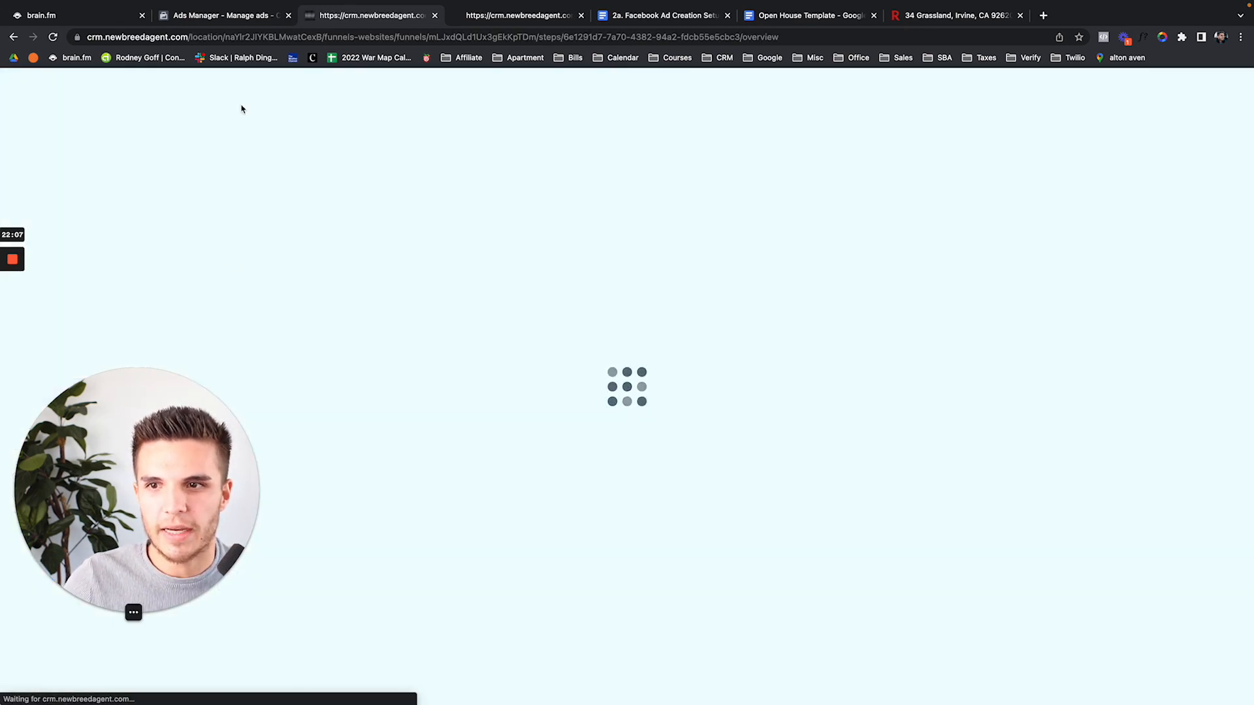
{"action": "left_click", "coordinate": [230, 16]}
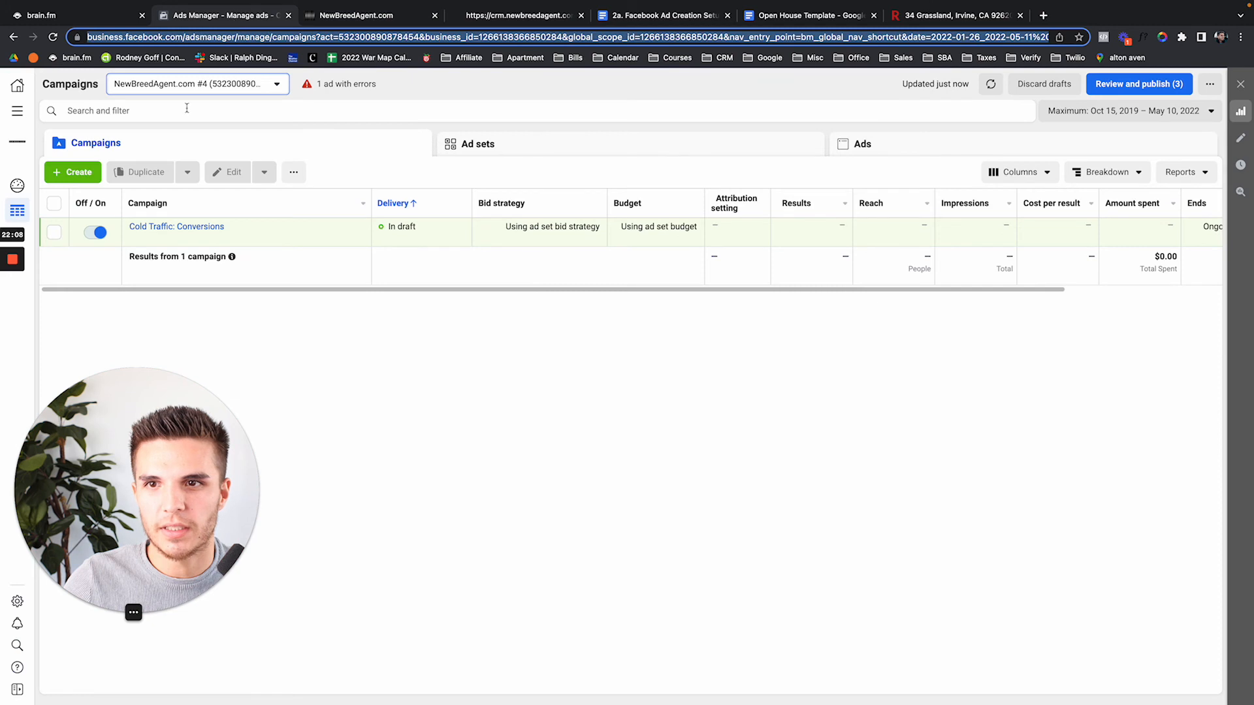
Open Events Manager from All tools, select NewBreedAgent.com Pixel #1 and its Add Events options
{"action": "left_click", "coordinate": [17, 111]}
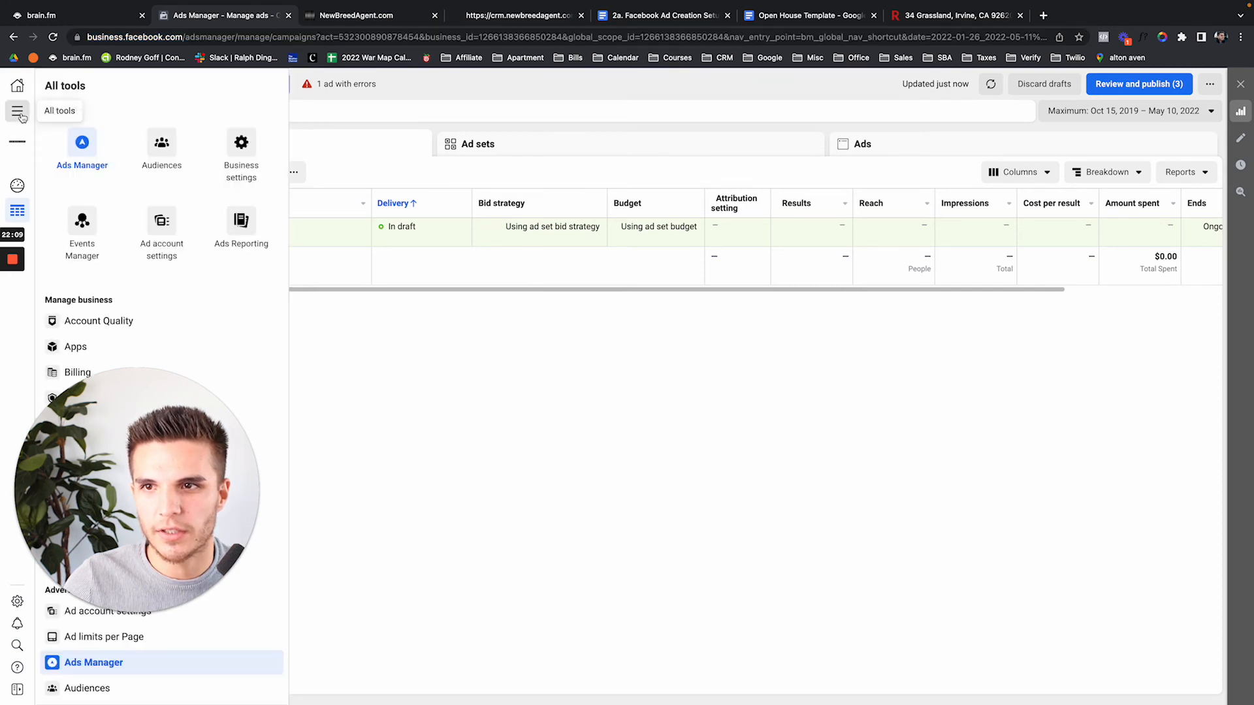
{"action": "left_click", "coordinate": [82, 235]}
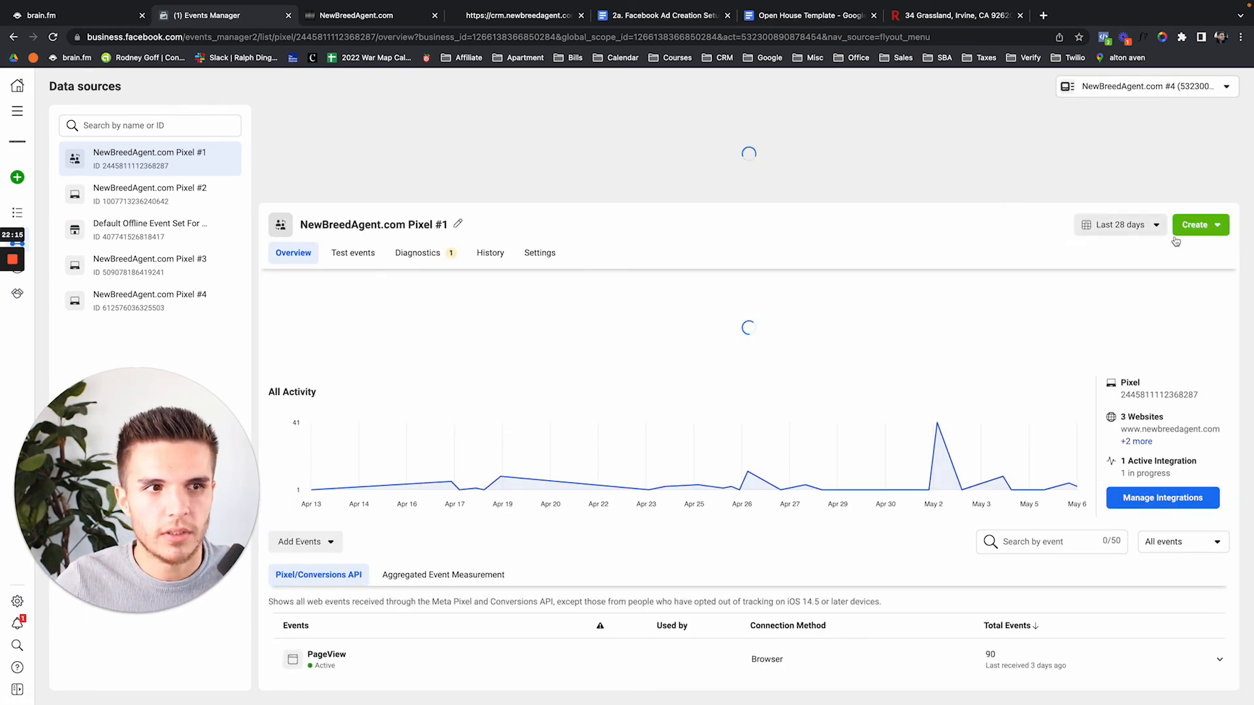
{"action": "left_click", "coordinate": [1197, 229]}
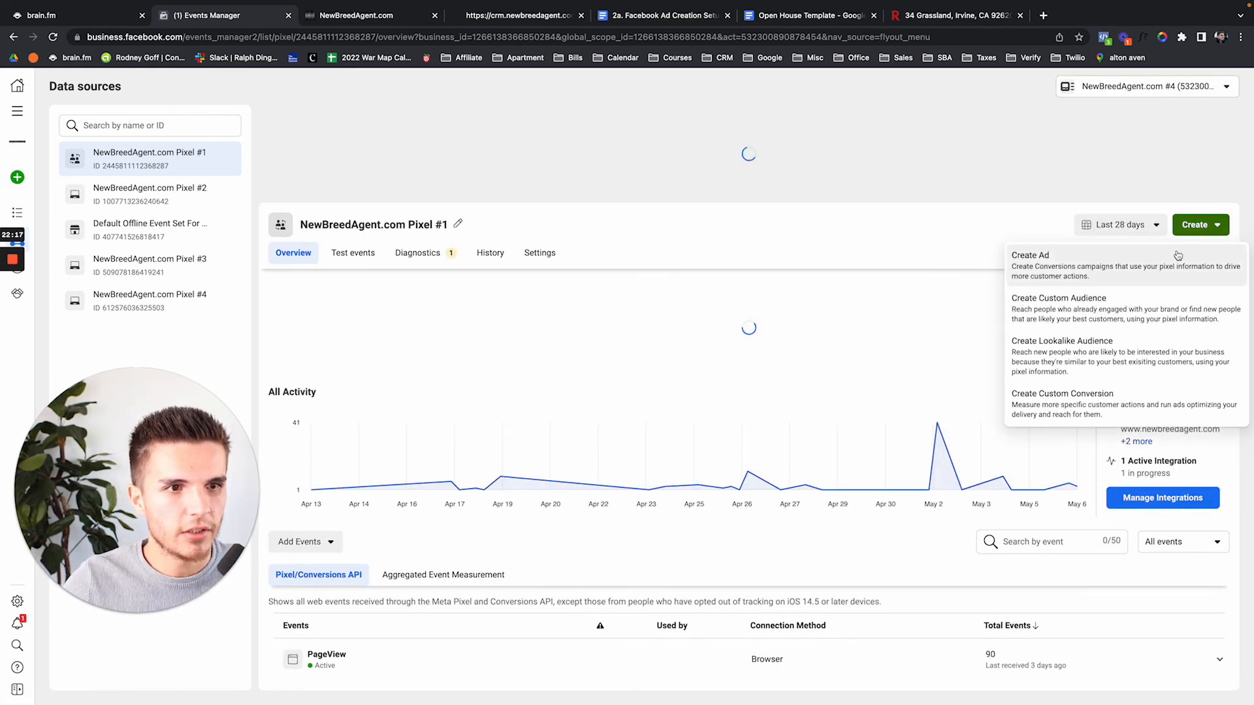
{"action": "left_click", "coordinate": [948, 236]}
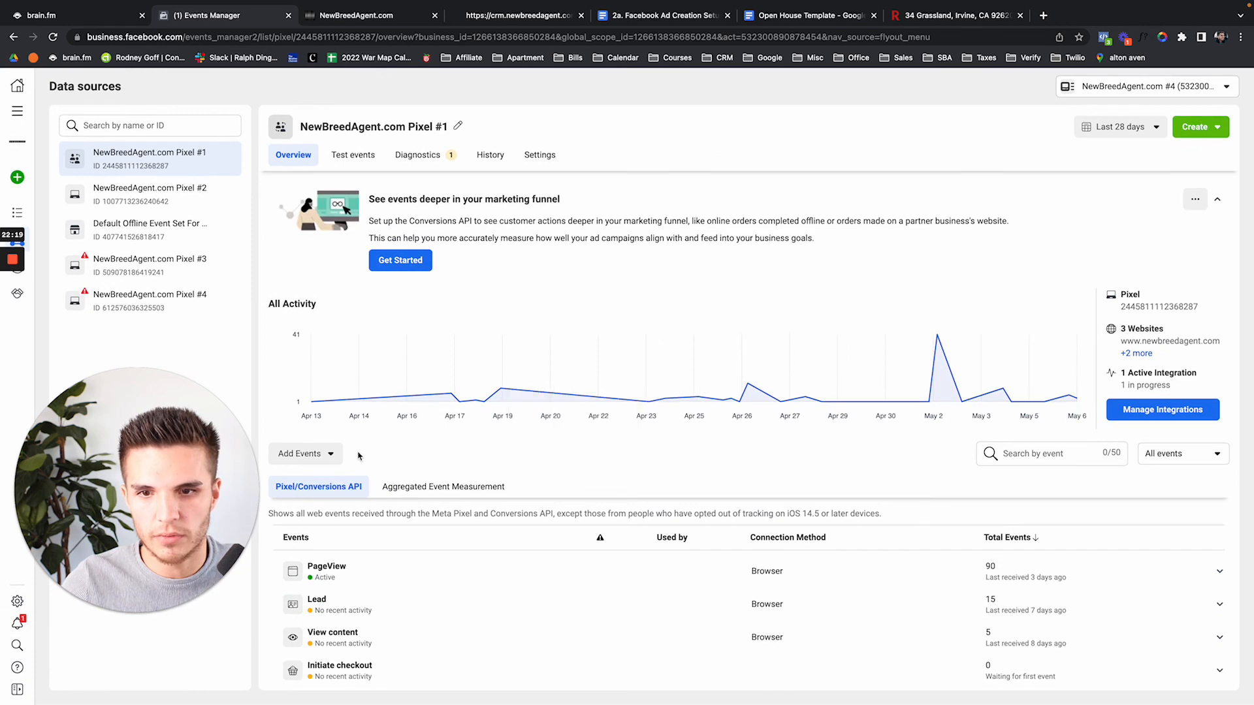
{"action": "left_click", "coordinate": [329, 455]}
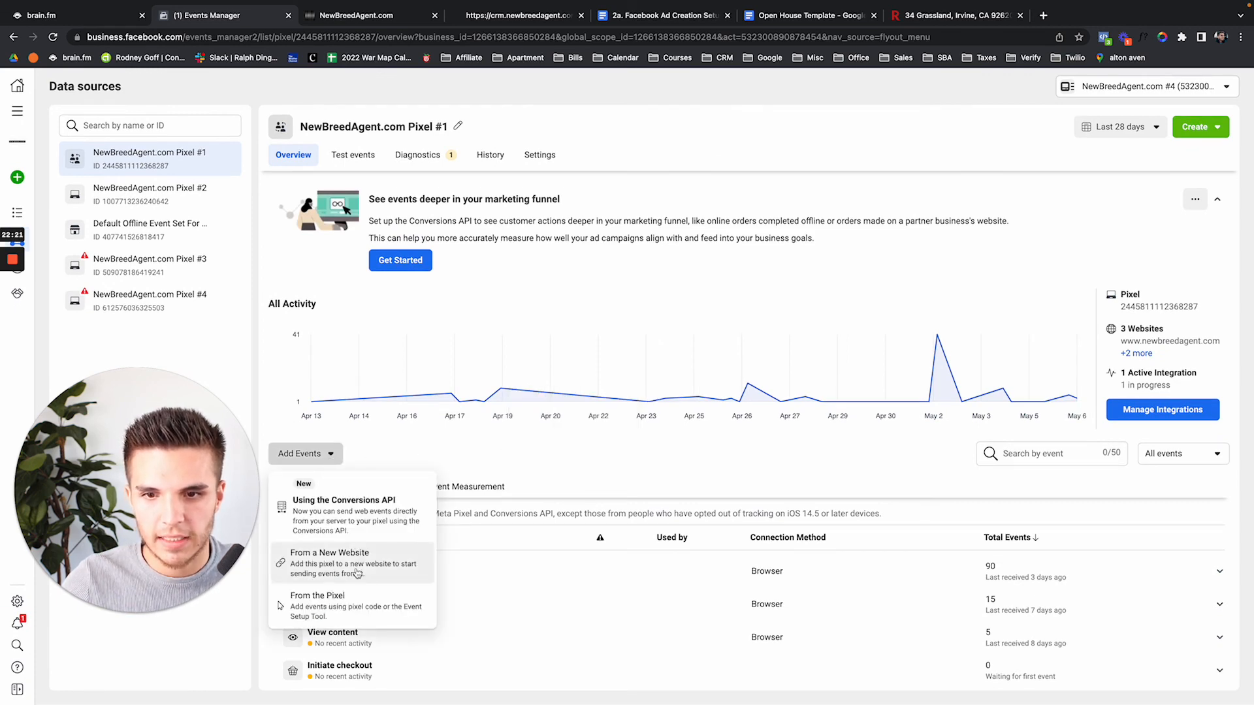
{"action": "left_click", "coordinate": [356, 607]}
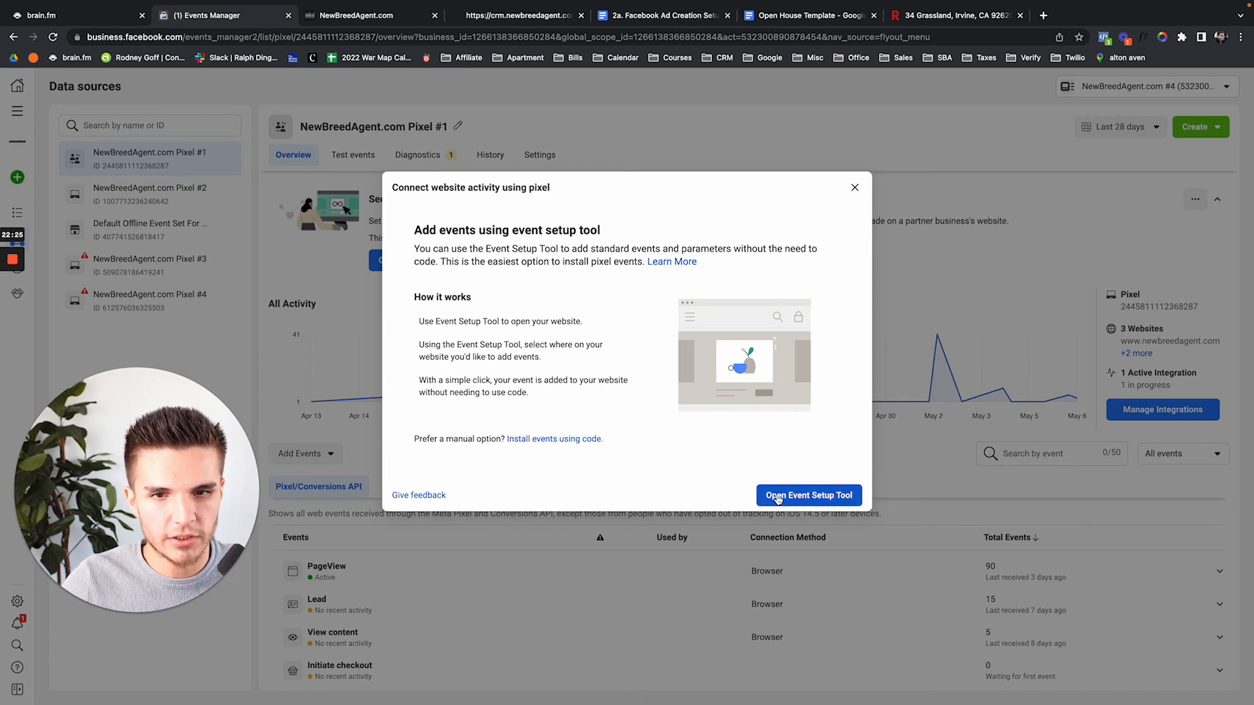
Choose From a New Website > Install code manually and copy the Meta Pixel base code
{"action": "left_click", "coordinate": [563, 439]}
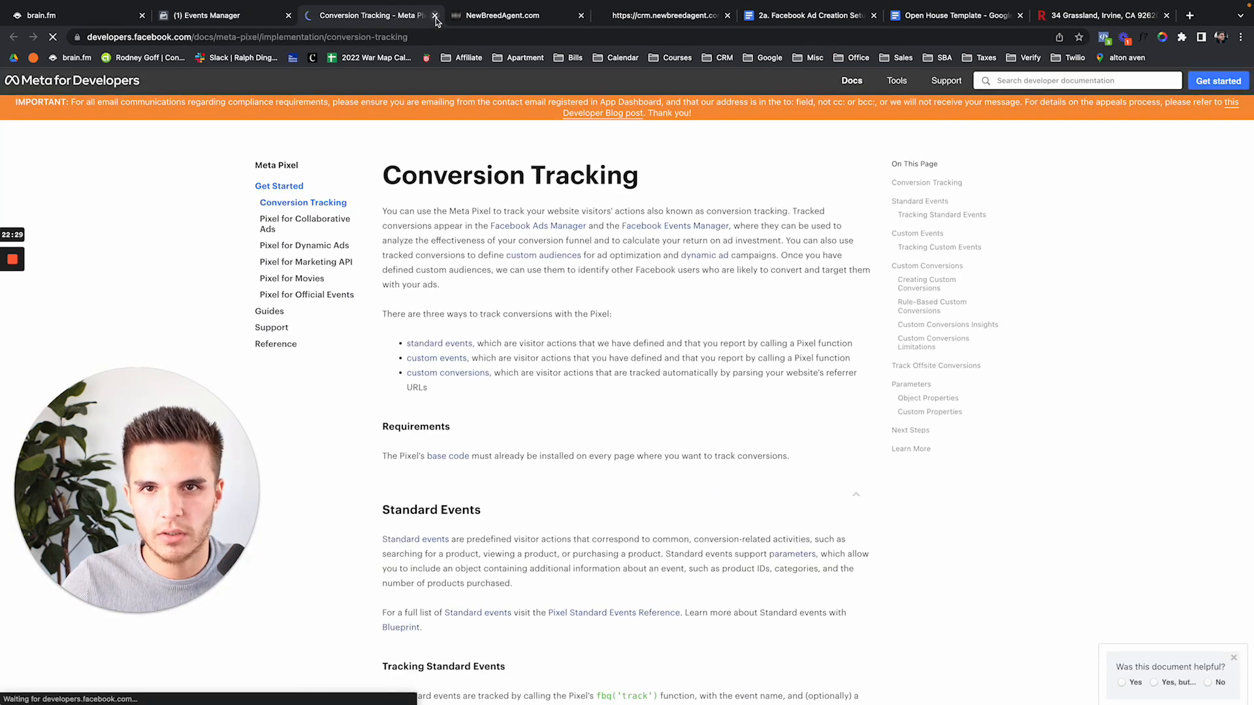
{"action": "left_click", "coordinate": [435, 15]}
{"action": "left_click", "coordinate": [794, 500]}
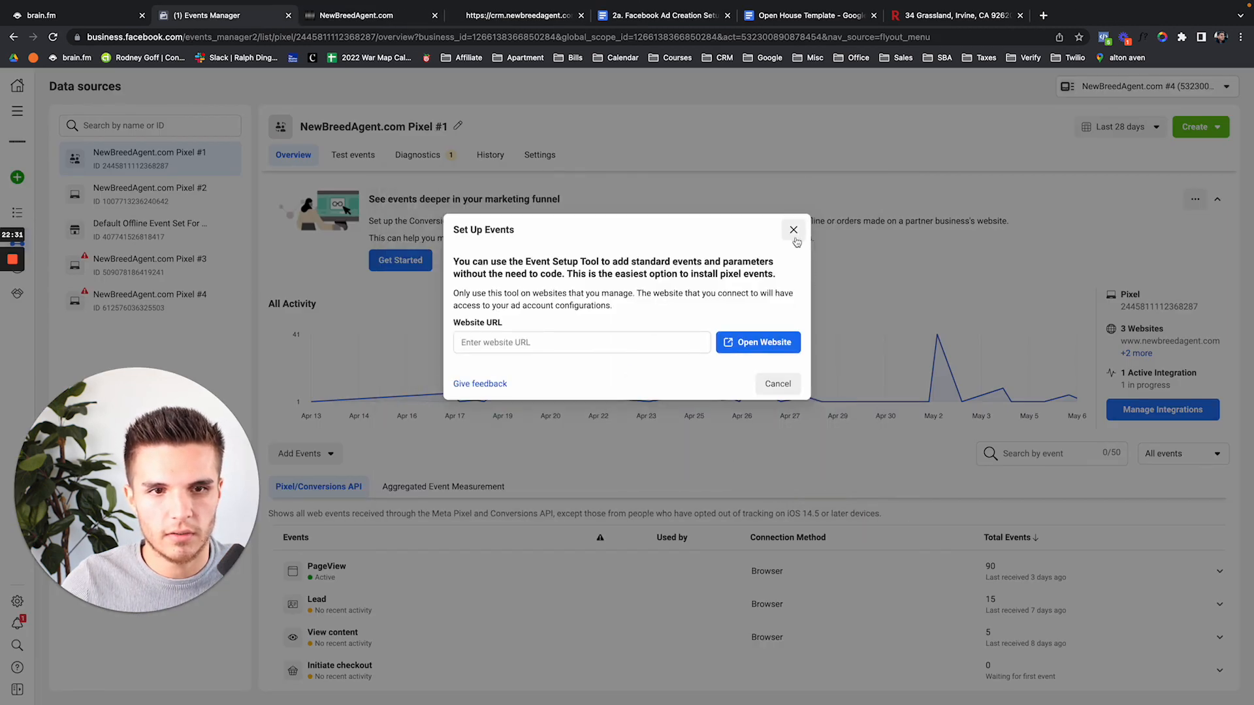
{"action": "left_click", "coordinate": [793, 230]}
{"action": "left_click", "coordinate": [327, 453]}
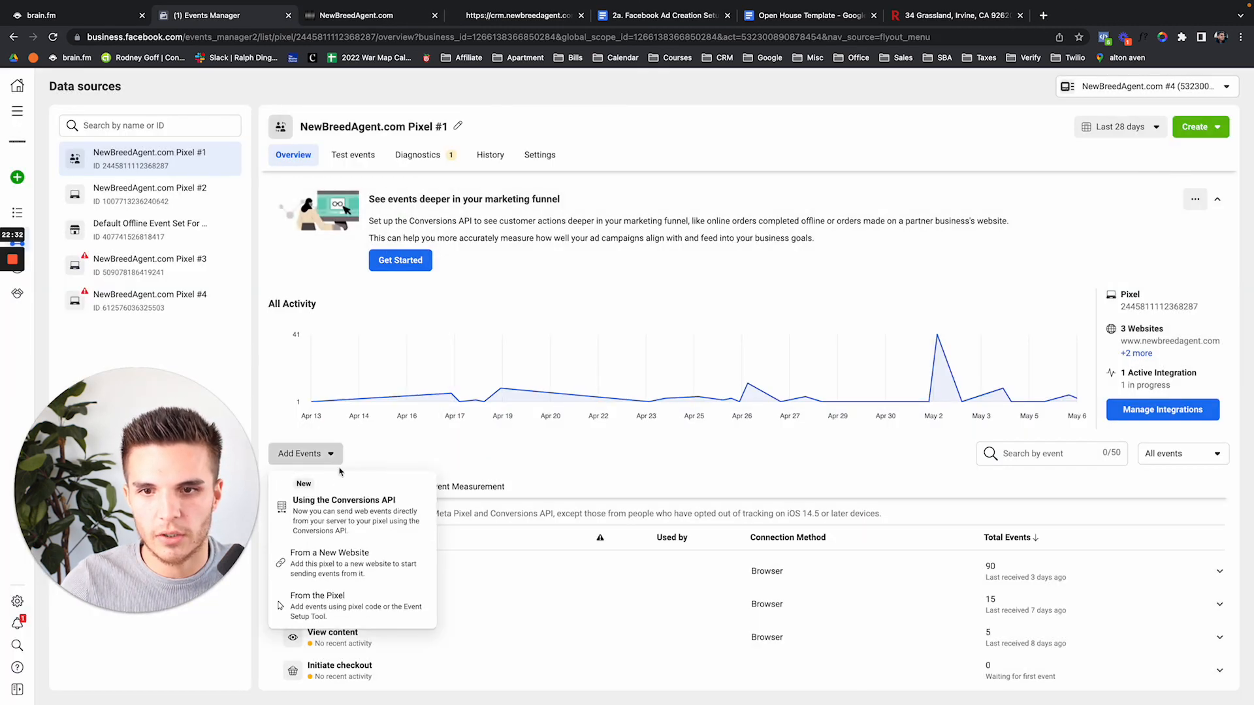
{"action": "left_click", "coordinate": [362, 559]}
{"action": "left_click", "coordinate": [520, 323]}
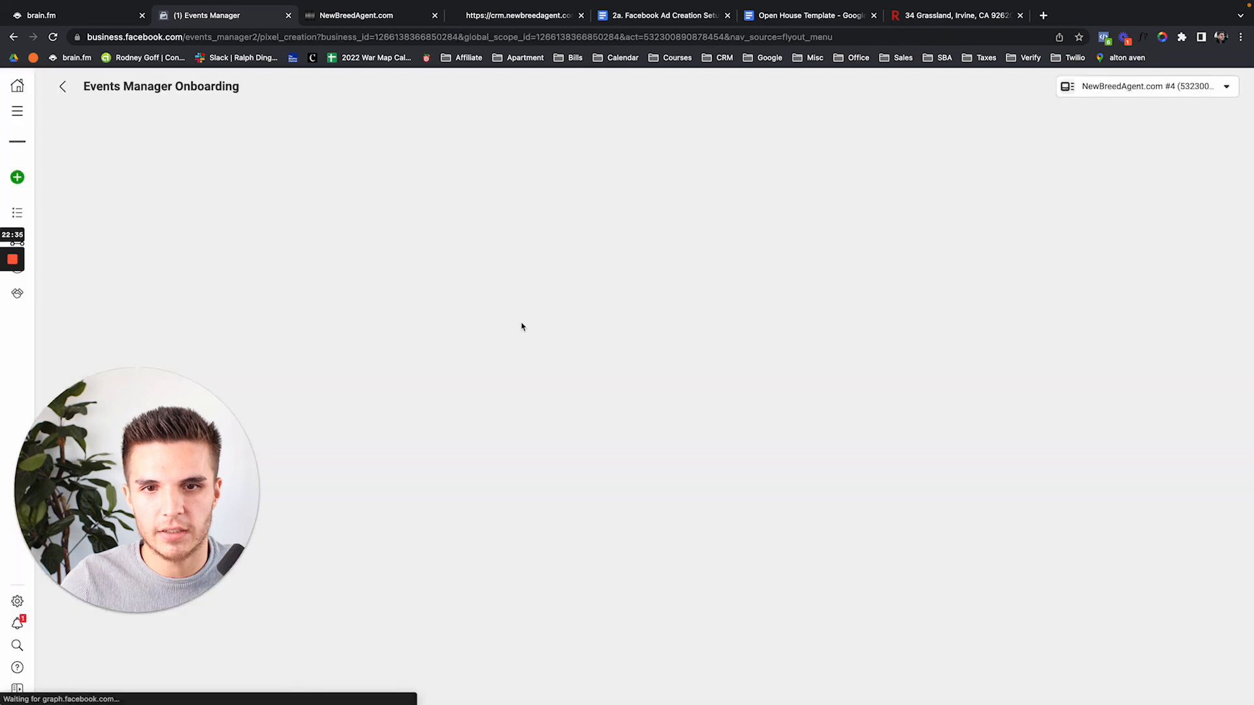
{"action": "left_click", "coordinate": [328, 311]}
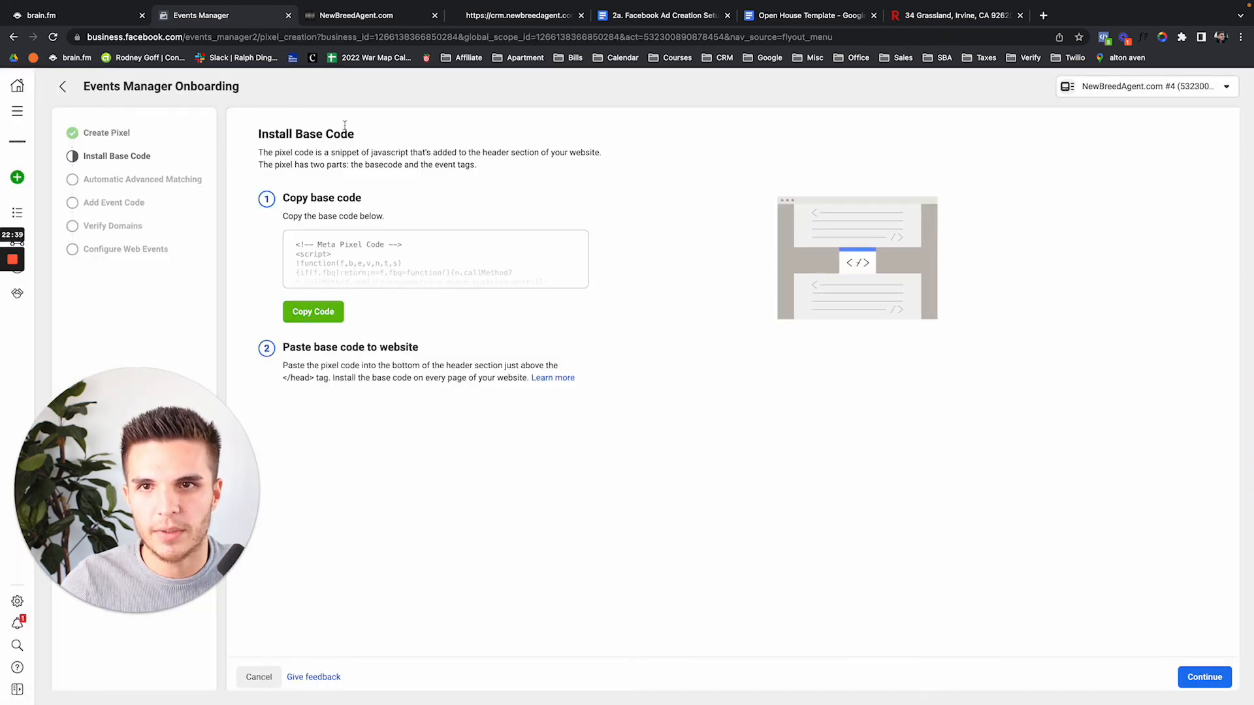
{"action": "left_click", "coordinate": [382, 20]}
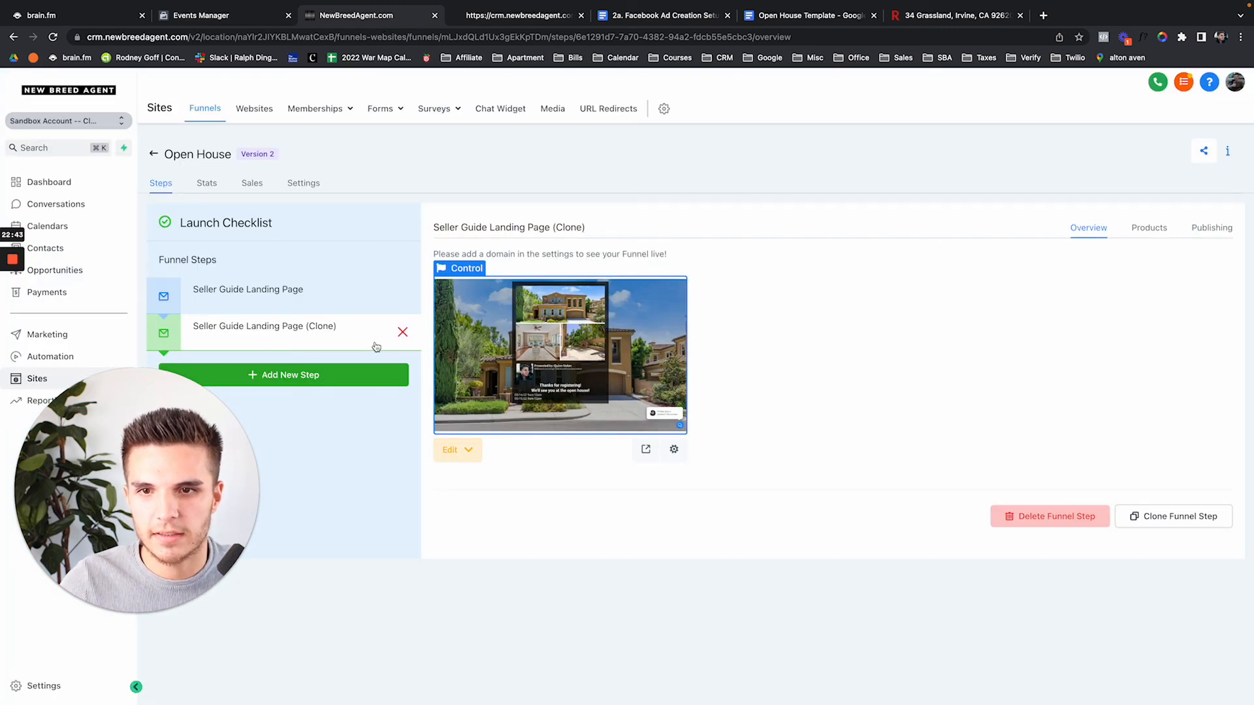
Paste the Meta Pixel base code into the thank-you page's Header Code
{"action": "left_click", "coordinate": [454, 450]}
{"action": "left_click", "coordinate": [471, 482]}
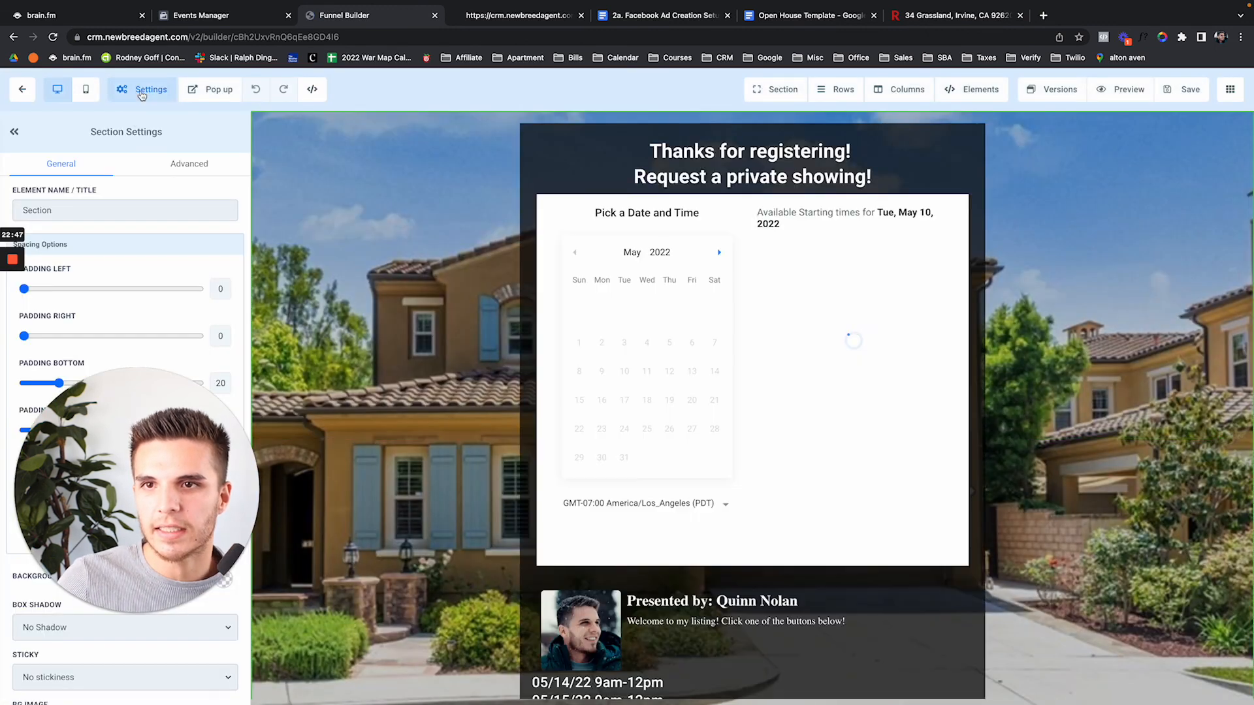
{"action": "left_click", "coordinate": [141, 95]}
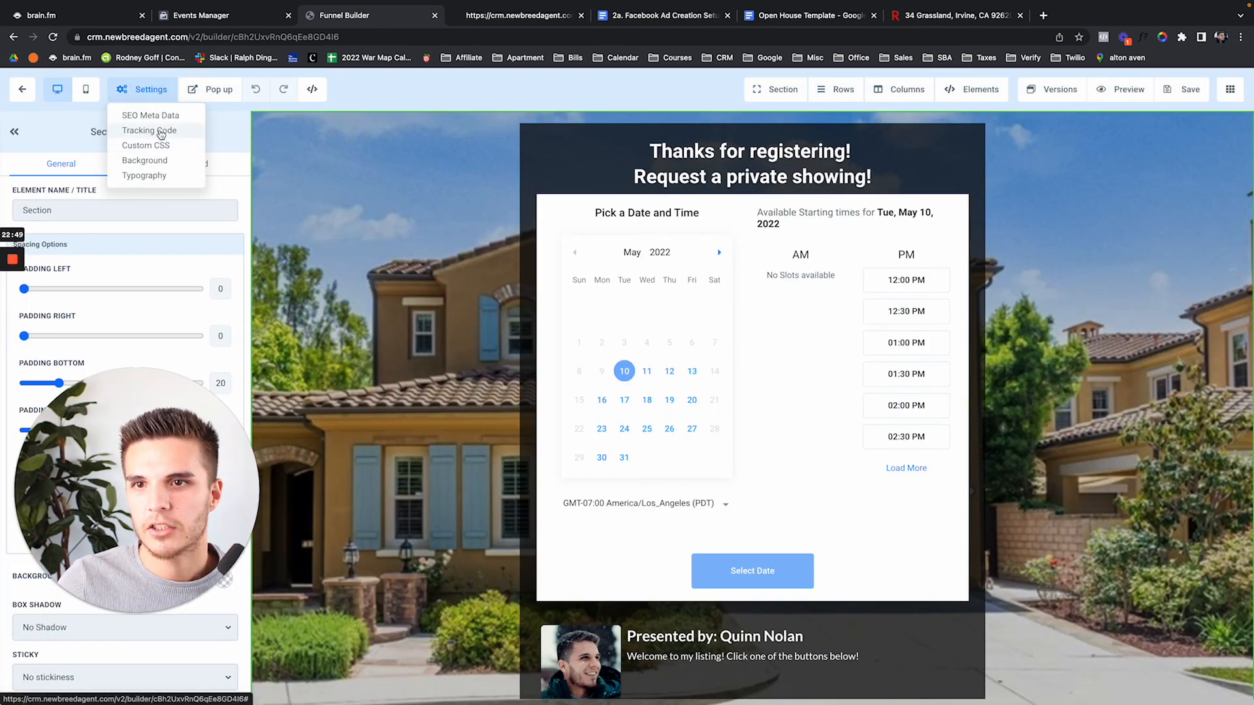
{"action": "left_click", "coordinate": [161, 133]}
{"action": "left_click", "coordinate": [502, 286]}
{"action": "key", "text": "super+v"}
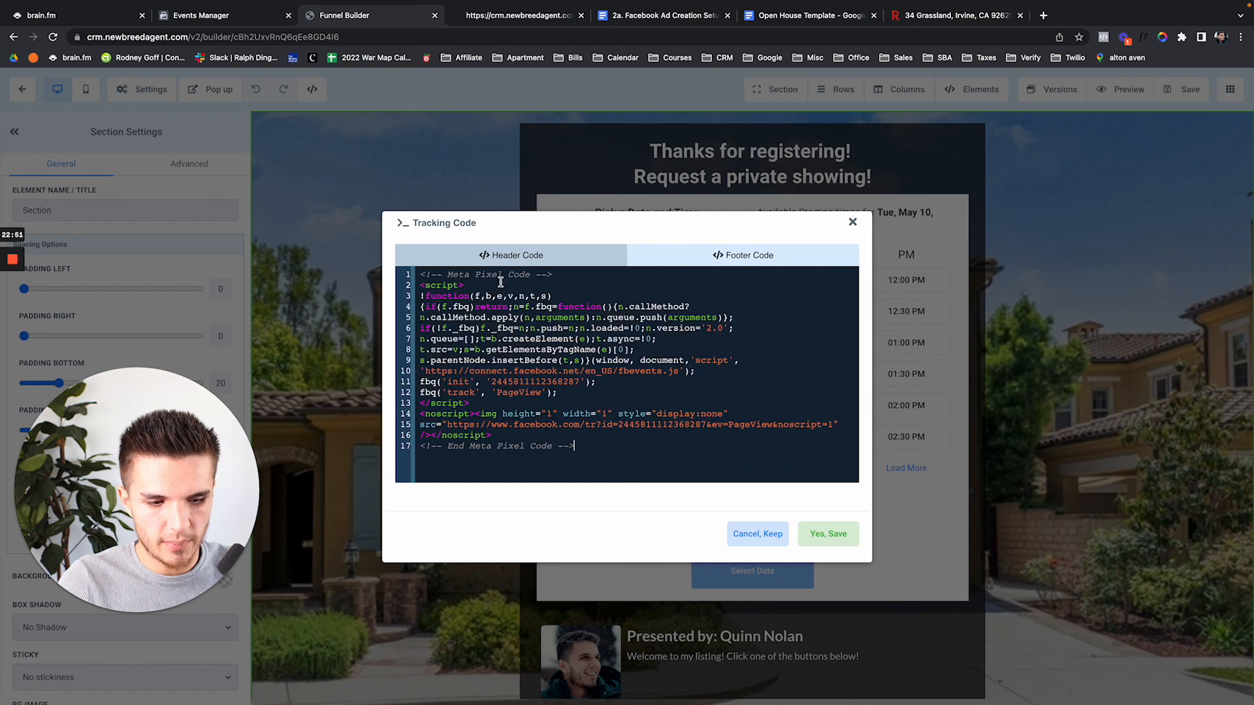
Duplicate the fbq('track') PageView line and change the copy's event to Lead
{"action": "left_click", "coordinate": [560, 391]}
{"action": "key", "text": "Return"}
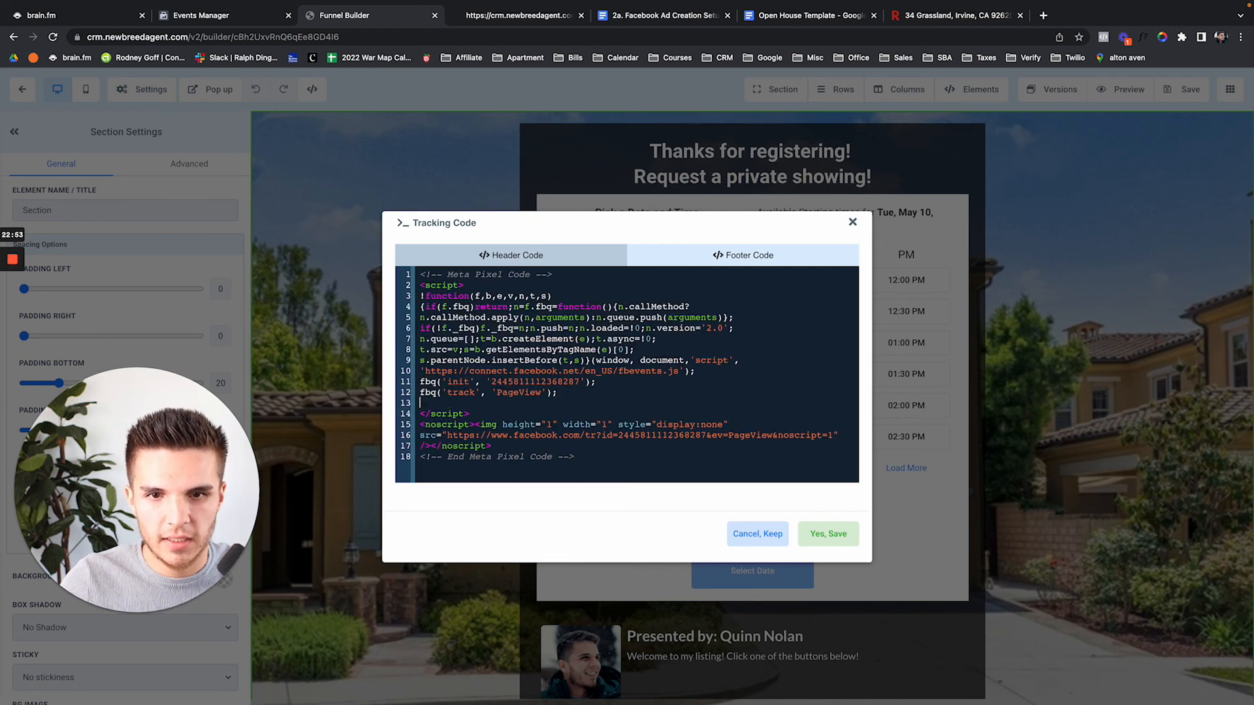
{"action": "left_click_drag", "start_coordinate": [574, 392], "coordinate": [422, 392]}
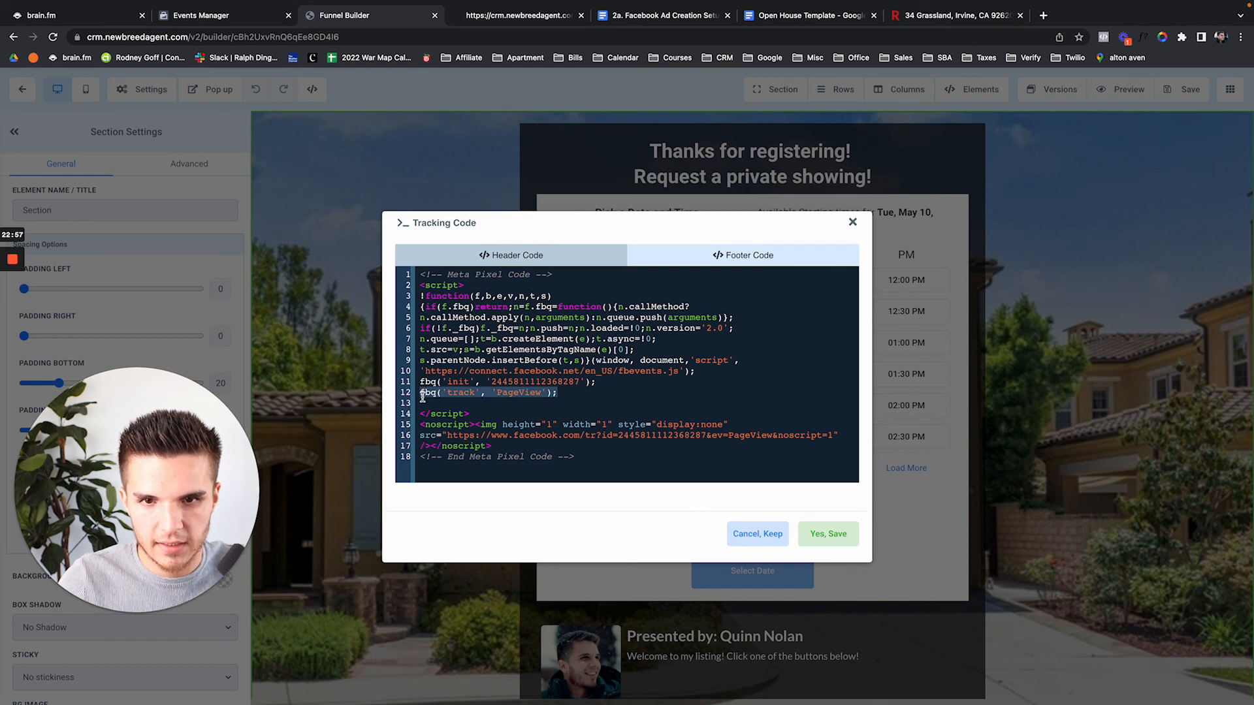
{"action": "left_click", "coordinate": [423, 396]}
{"action": "key", "text": "ctrl+v"}
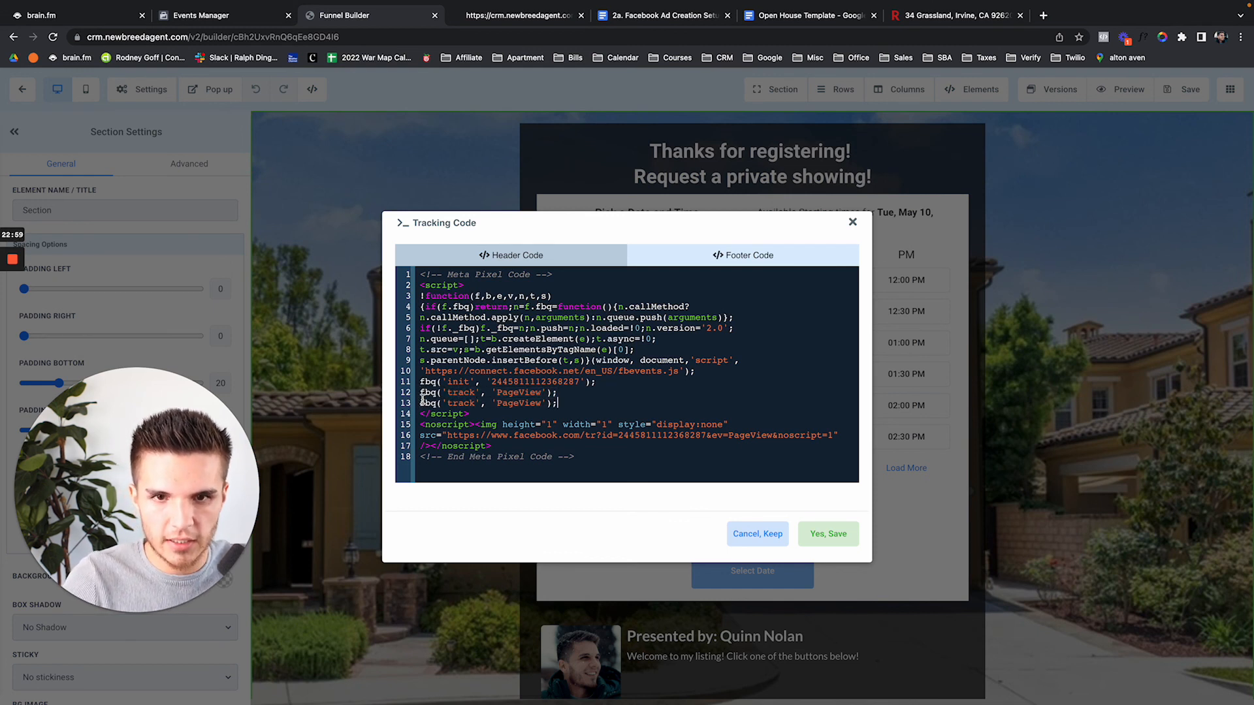
{"action": "left_click_drag", "start_coordinate": [540, 403], "coordinate": [515, 404]}
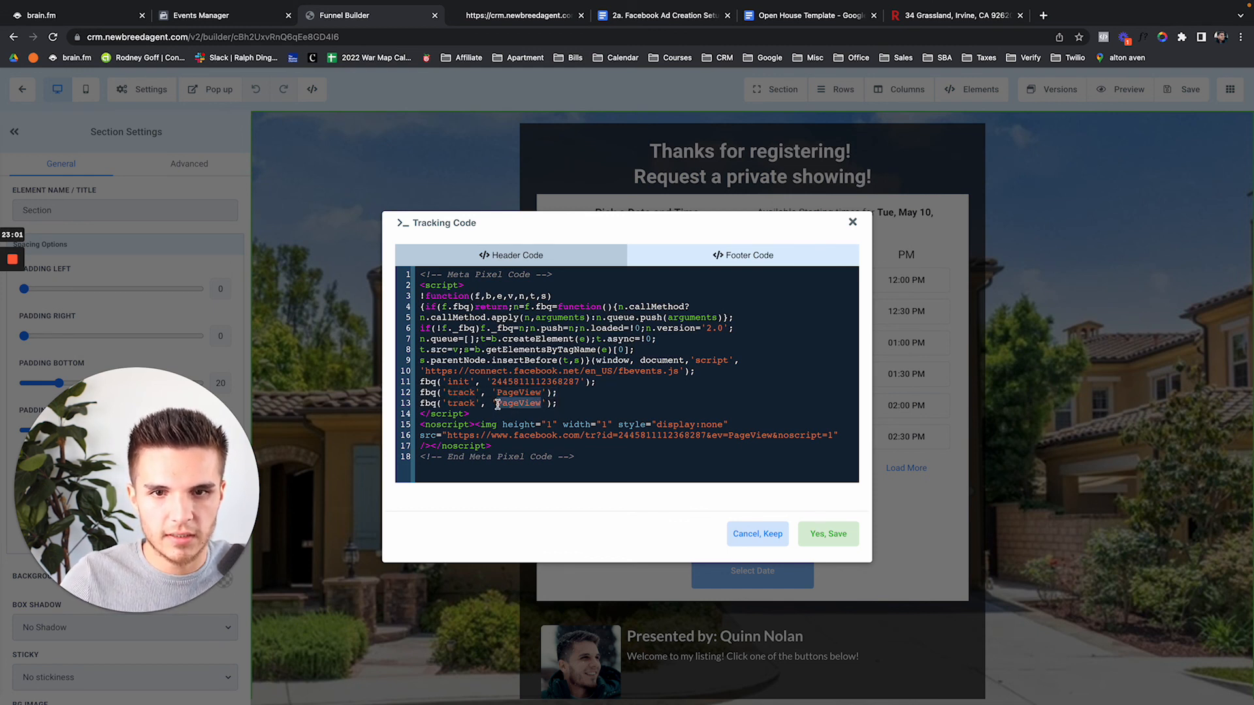
{"action": "type", "text": "Le"}
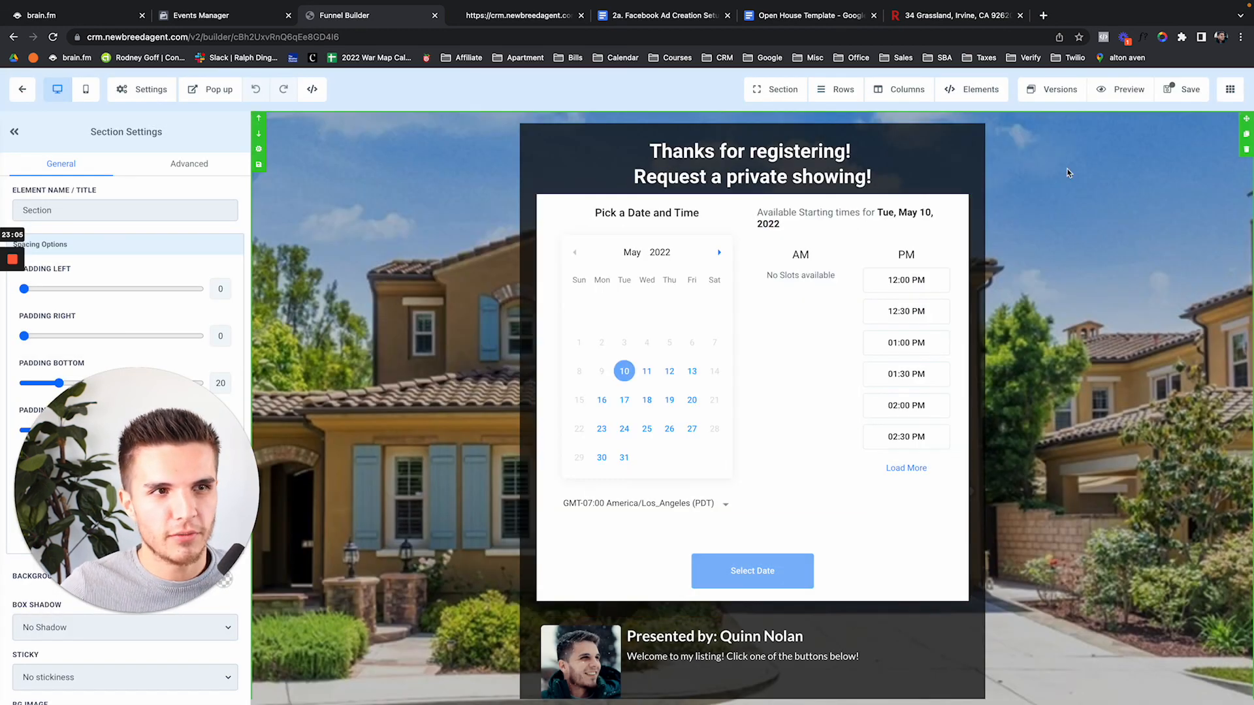
Save the thank-you page, close the SEO settings, and preview it
{"action": "left_click", "coordinate": [1179, 88]}
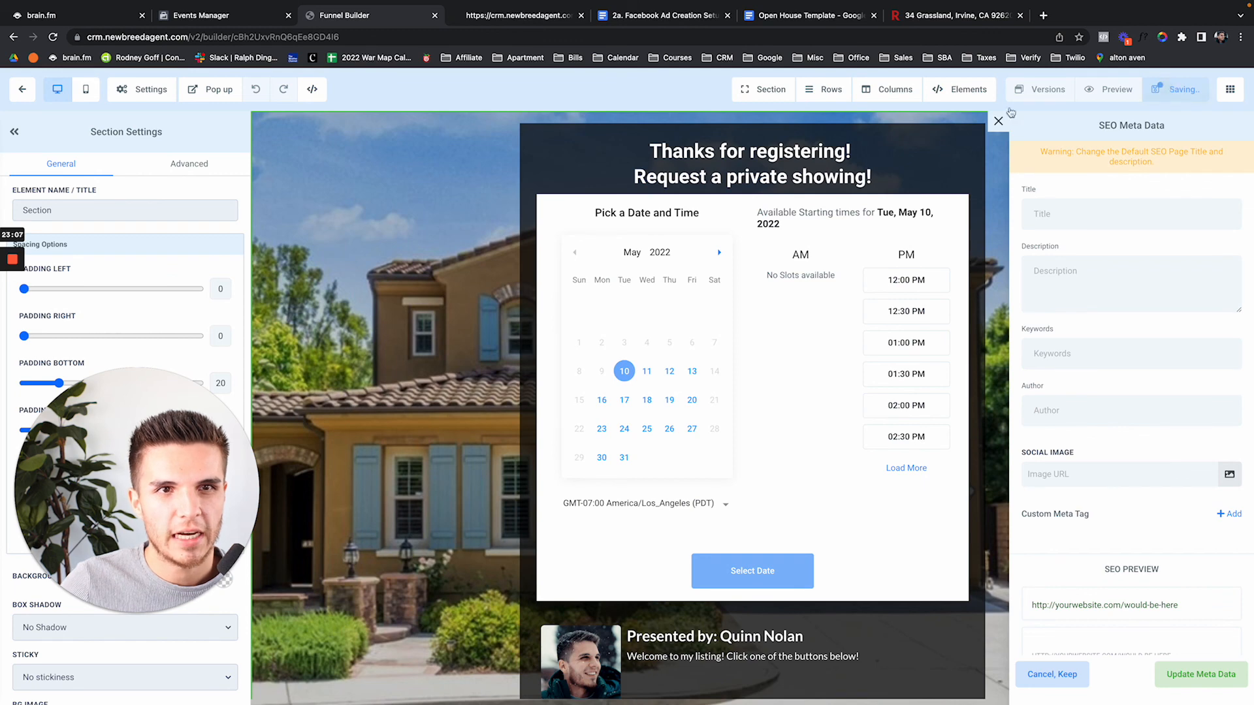
{"action": "left_click", "coordinate": [998, 121]}
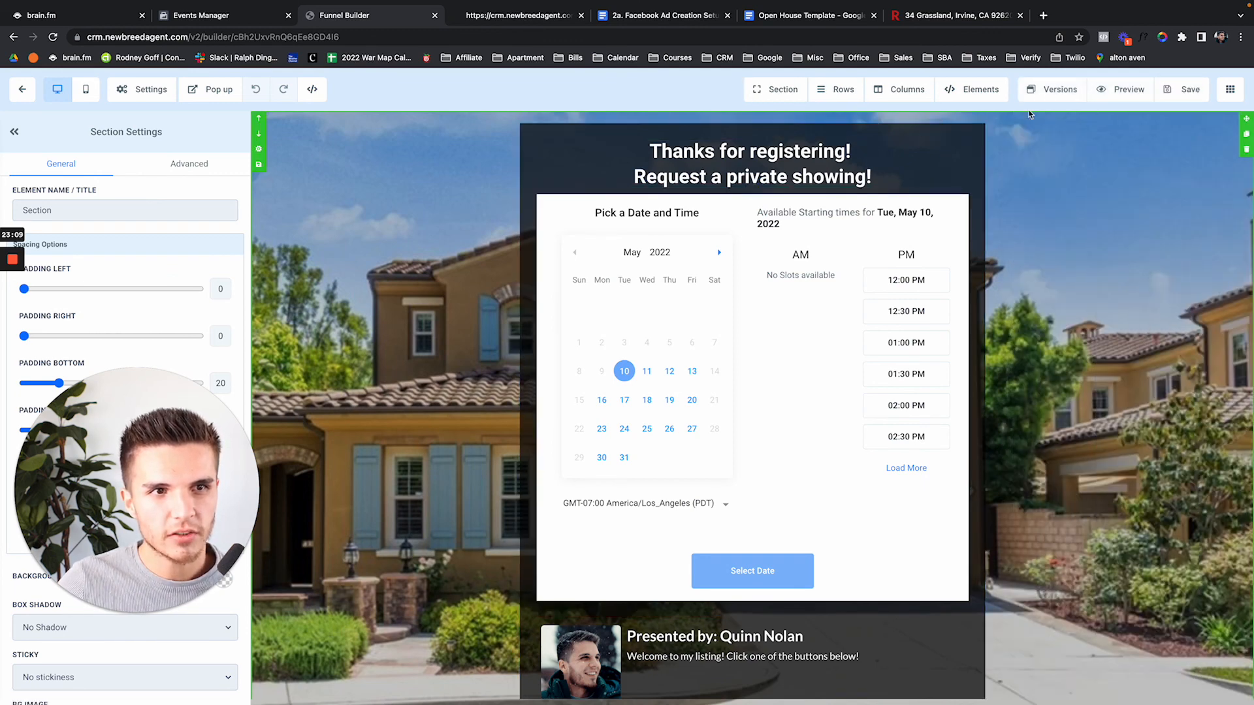
{"action": "left_click", "coordinate": [1115, 92]}
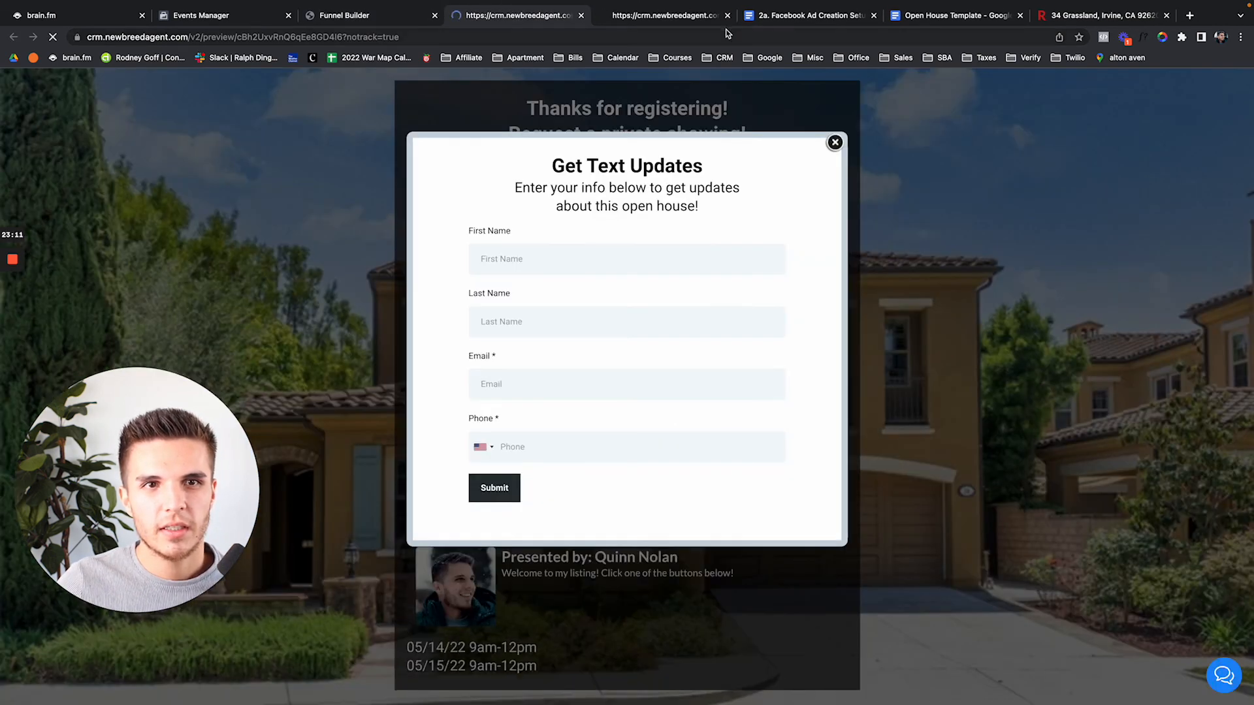
Close the extra browser tabs and dismiss the Get Text Updates popup on the preview
{"action": "left_click", "coordinate": [727, 15]}
{"action": "left_click", "coordinate": [726, 15]}
{"action": "left_click", "coordinate": [727, 15]}
{"action": "left_click", "coordinate": [726, 15]}
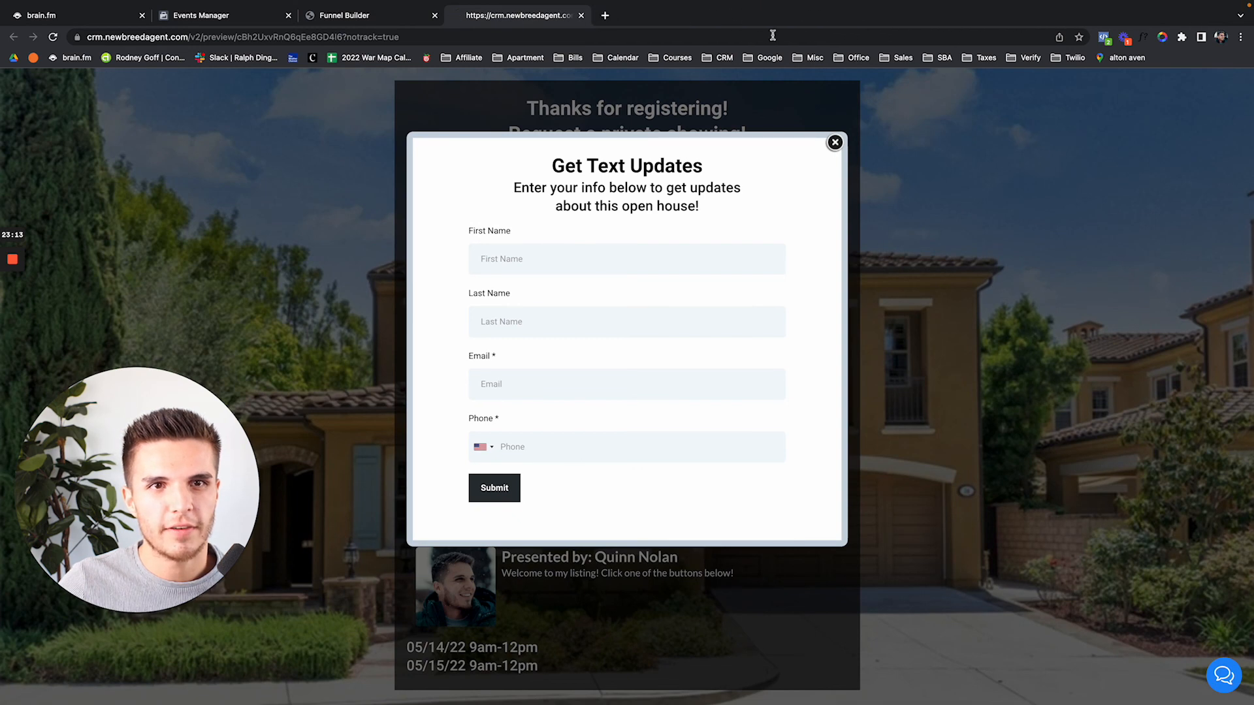
{"action": "left_click", "coordinate": [835, 143]}
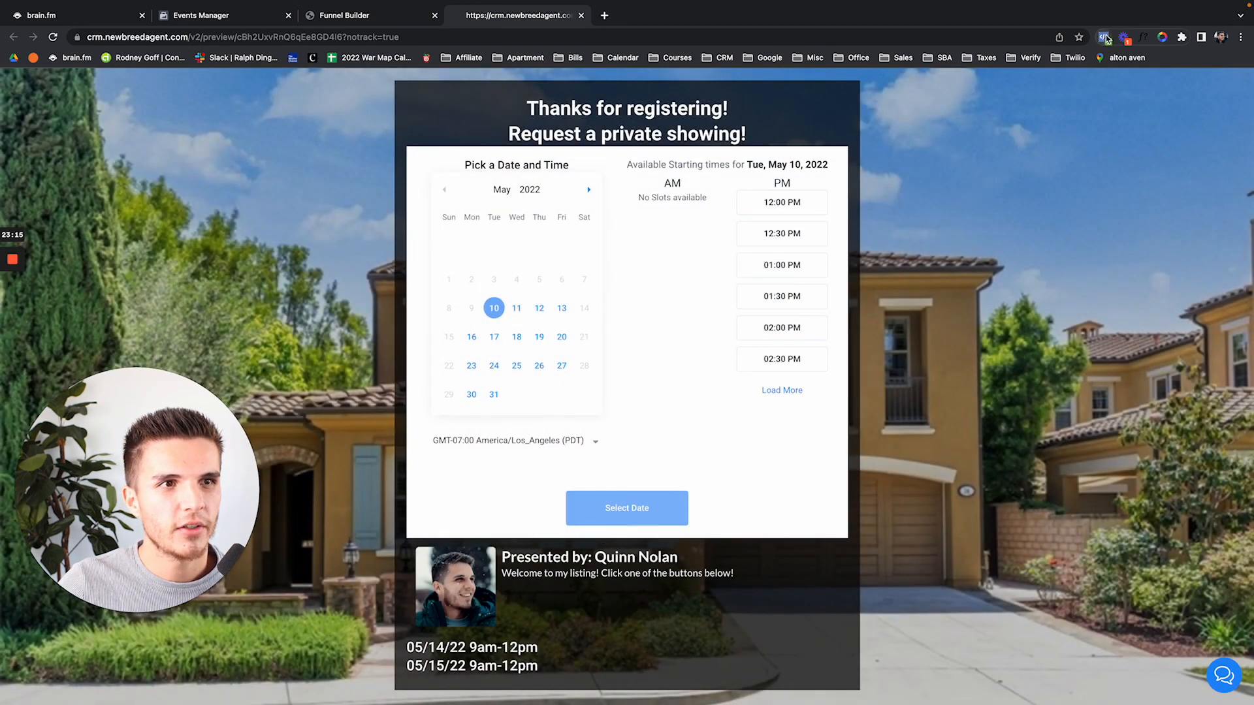
Confirm in Pixel Helper that PageView and Lead fire, then return to Events Manager
{"action": "left_click", "coordinate": [1104, 37]}
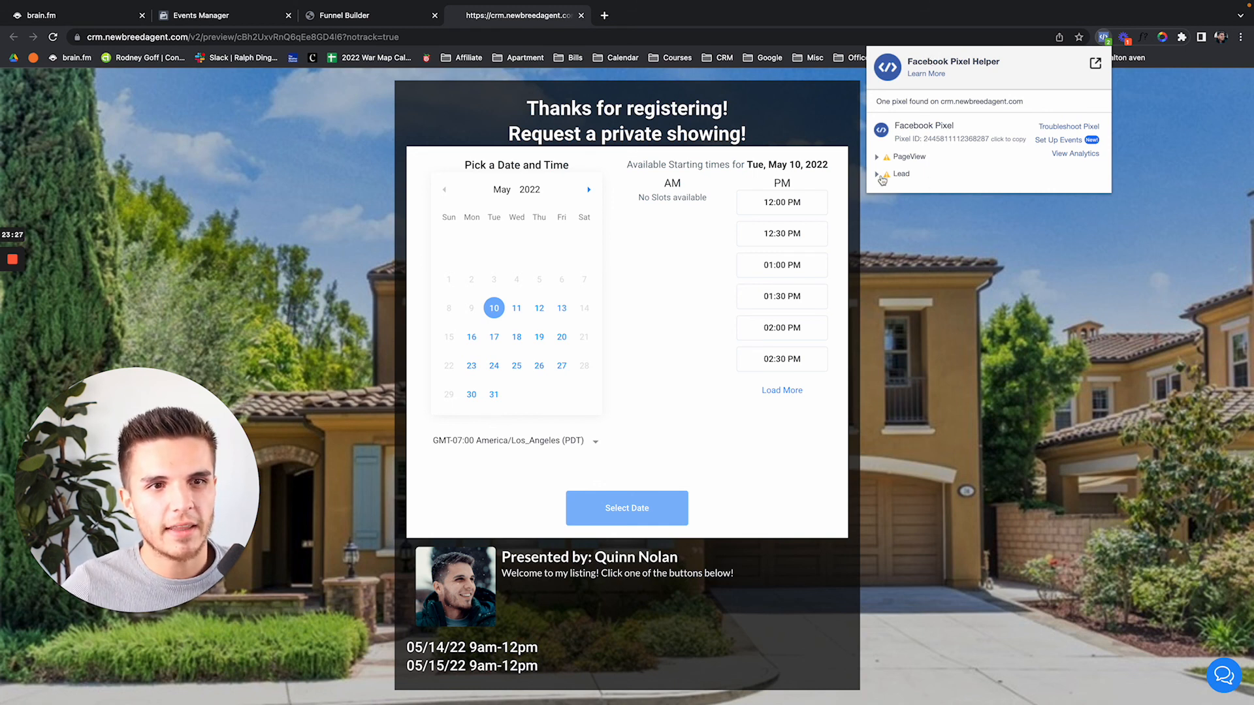
{"action": "left_click", "coordinate": [207, 18]}
{"action": "left_click", "coordinate": [19, 121]}
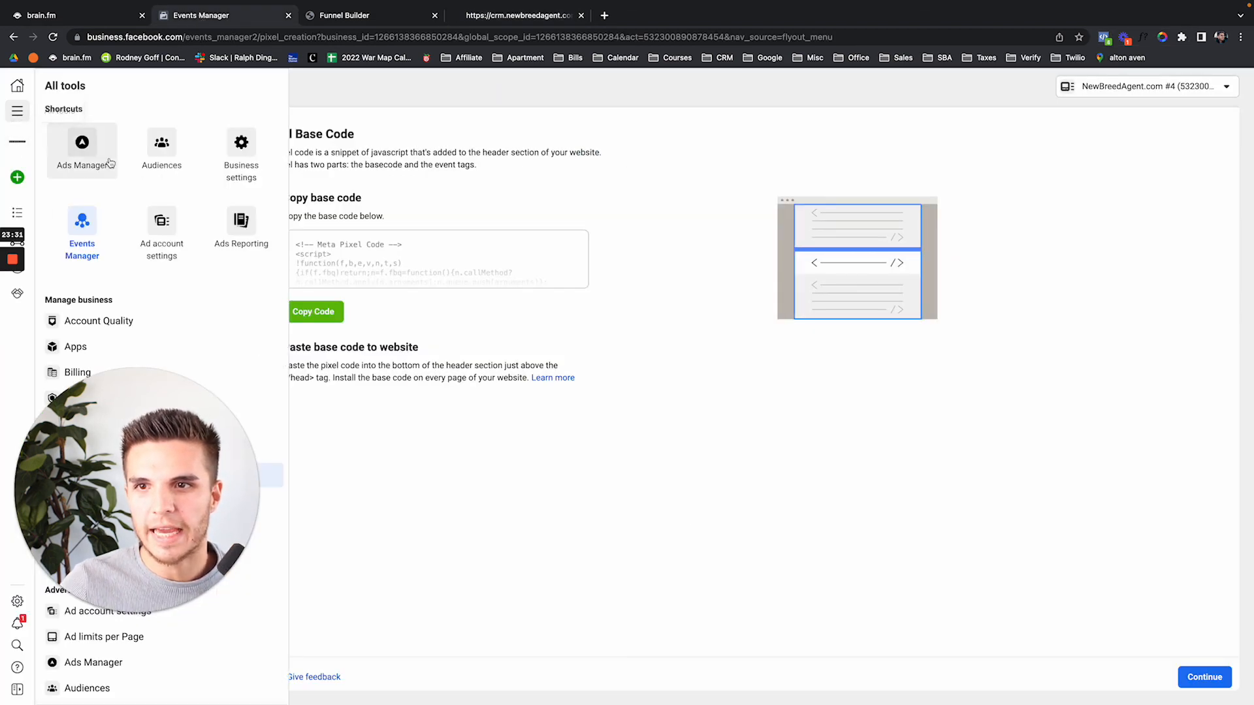
Check that the Cold Traffic: Conversions ad set optimizes for Lead on NewBreedAgent.com Pixel #1
{"action": "left_click", "coordinate": [90, 156]}
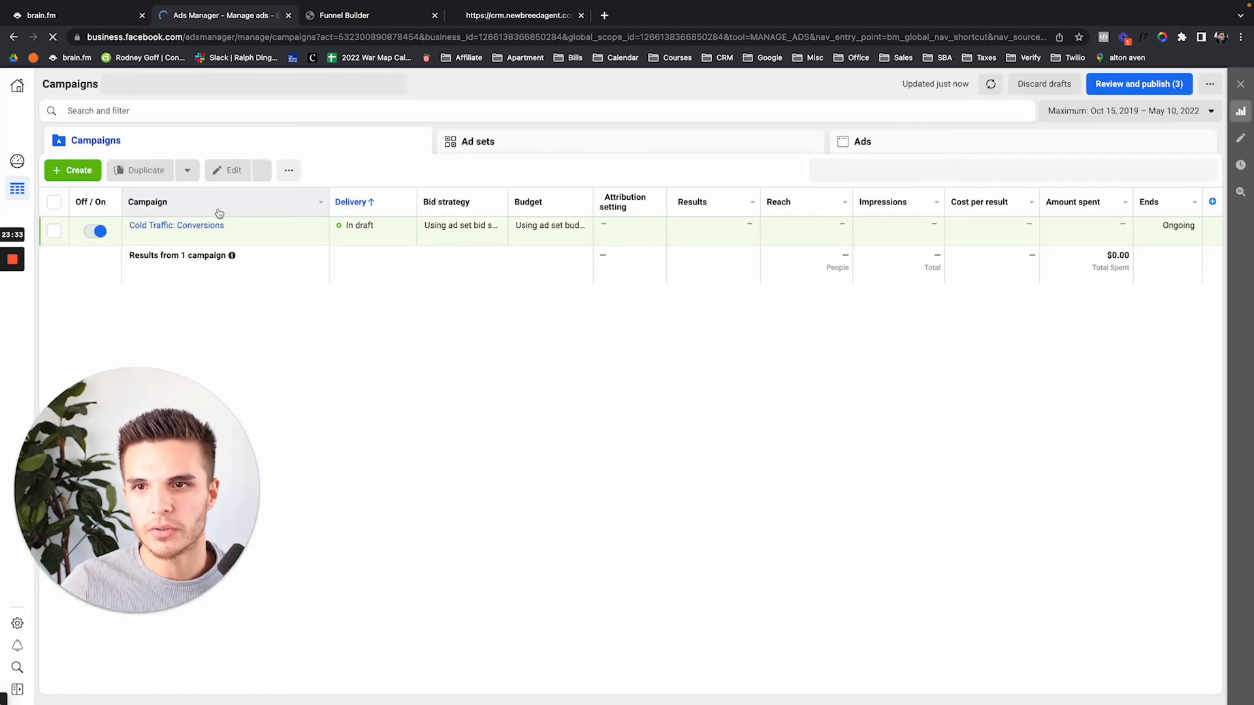
{"action": "left_click", "coordinate": [197, 235]}
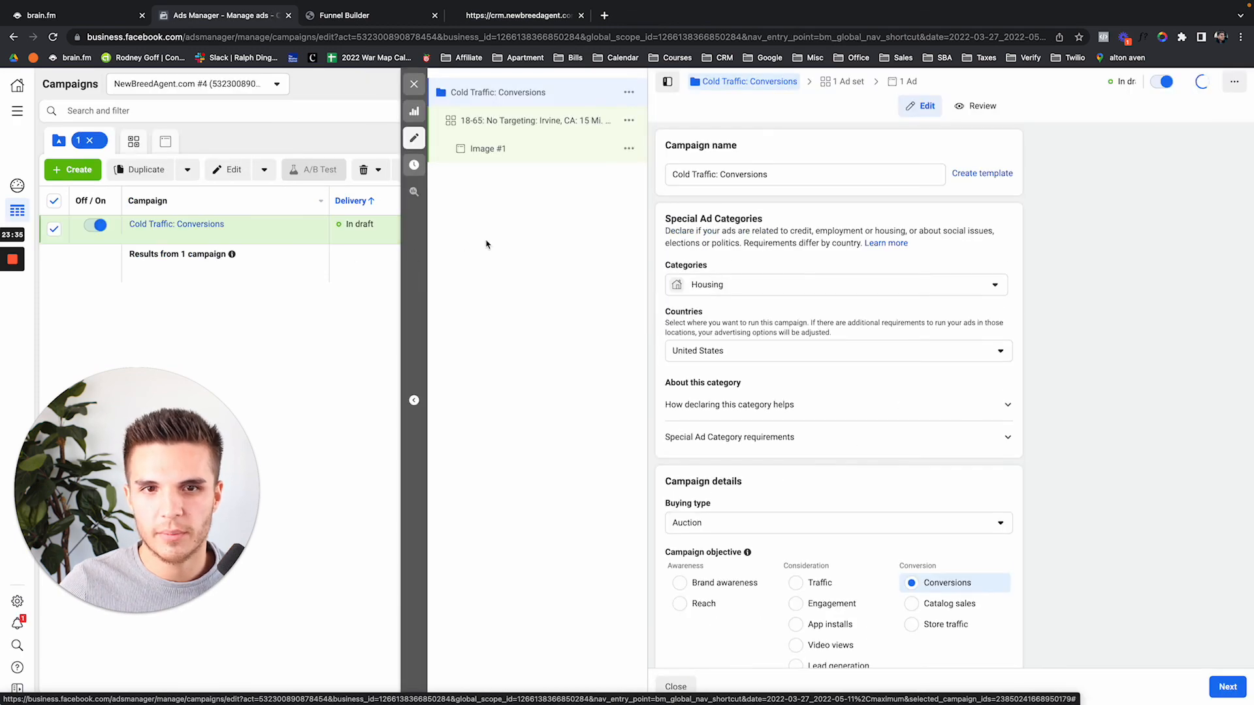
{"action": "left_click", "coordinate": [522, 122]}
{"action": "scroll", "coordinate": [719, 438], "scroll_direction": "down", "scroll_amount": 2}
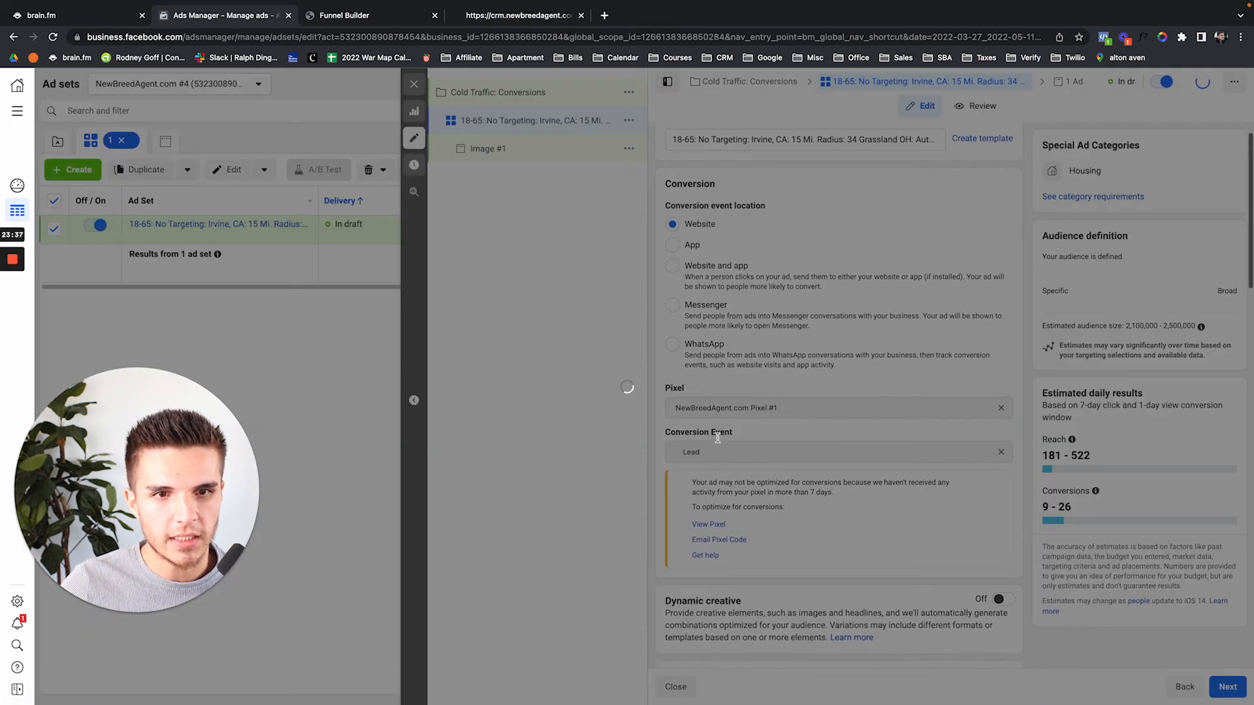
{"action": "scroll", "coordinate": [696, 370], "scroll_direction": "up", "scroll_amount": 2}
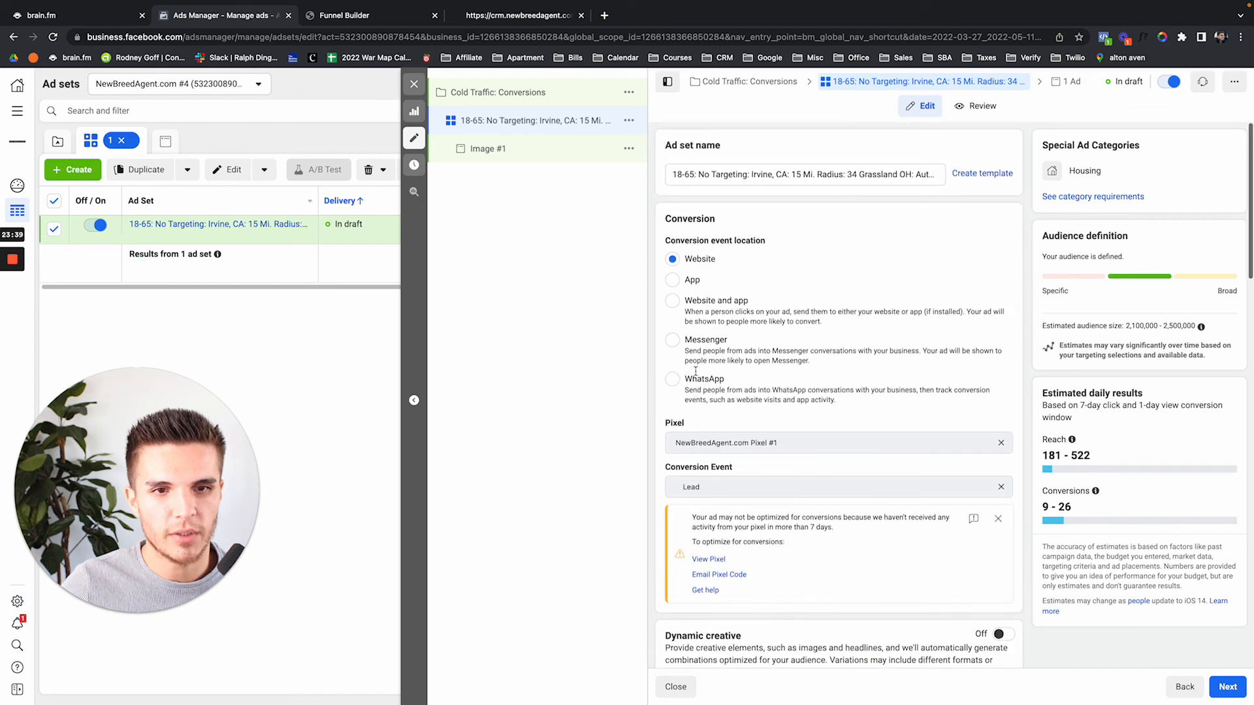
{"action": "left_click", "coordinate": [520, 17]}
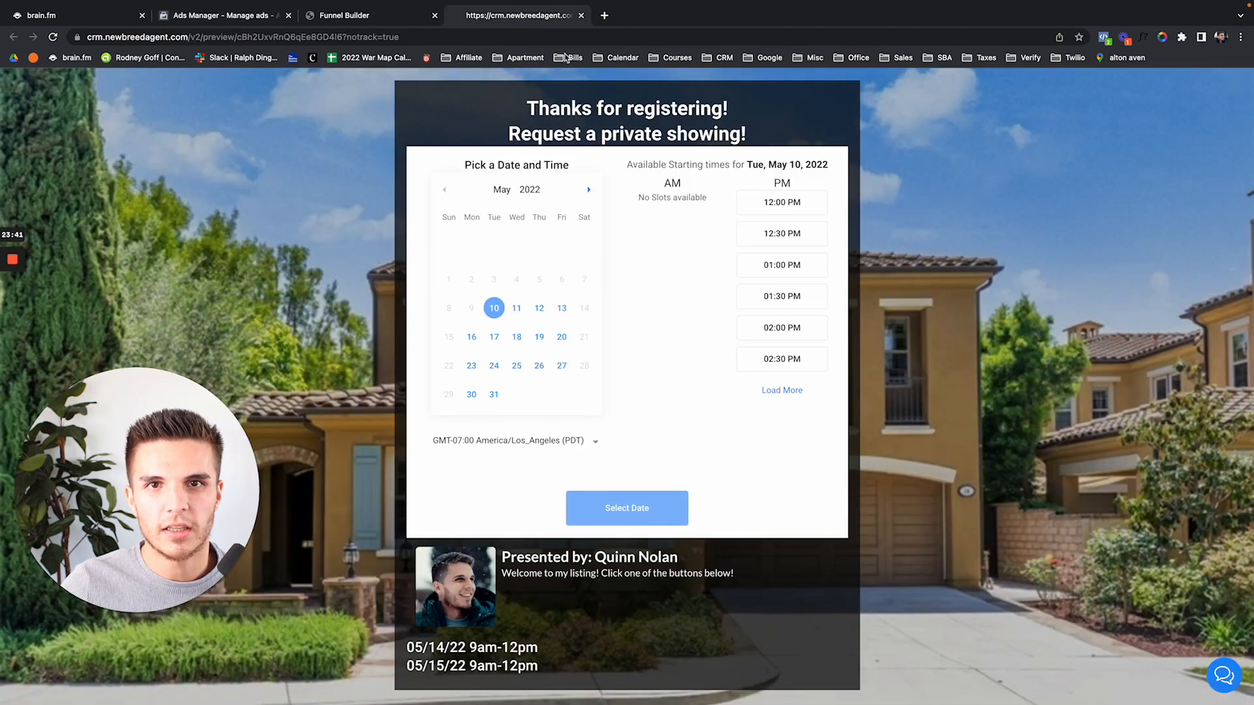
Open the Open House: 123 Abc St landing page and select its Get Text Updates button
{"action": "left_click", "coordinate": [328, 16]}
{"action": "left_click", "coordinate": [1230, 89]}
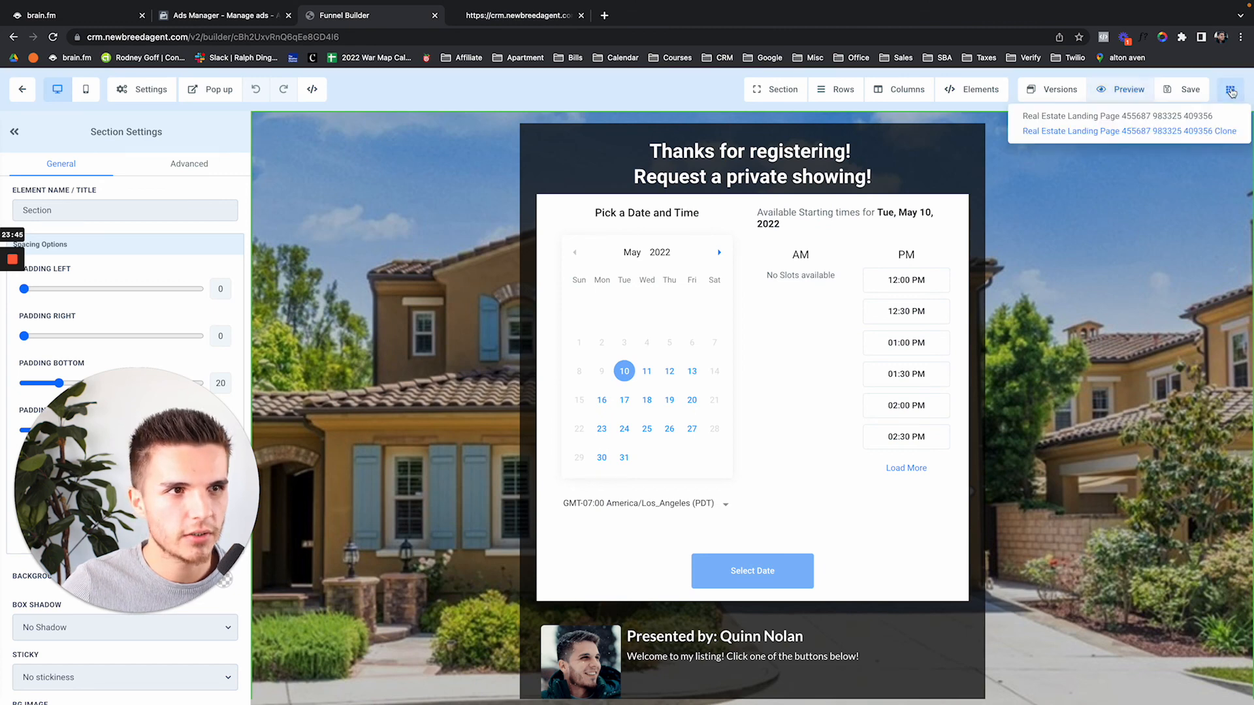
{"action": "left_click", "coordinate": [1197, 118]}
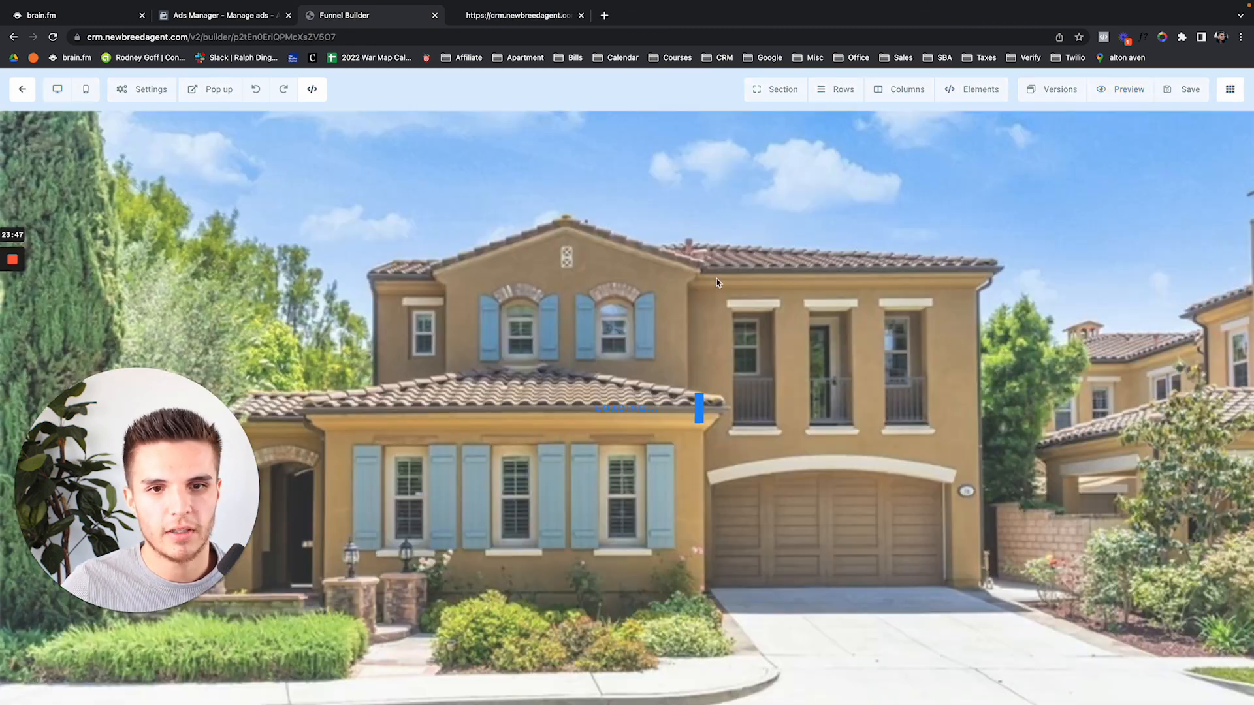
{"action": "scroll", "coordinate": [713, 517], "scroll_direction": "down", "scroll_amount": 3}
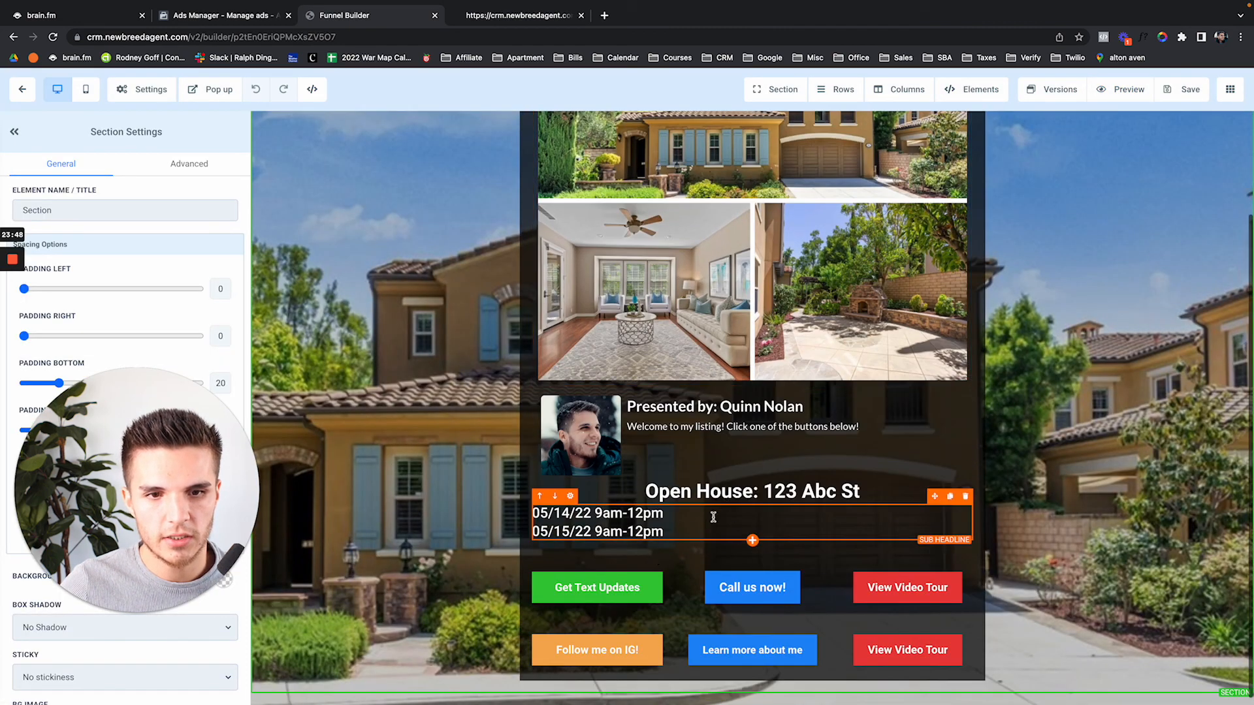
{"action": "left_click", "coordinate": [597, 587]}
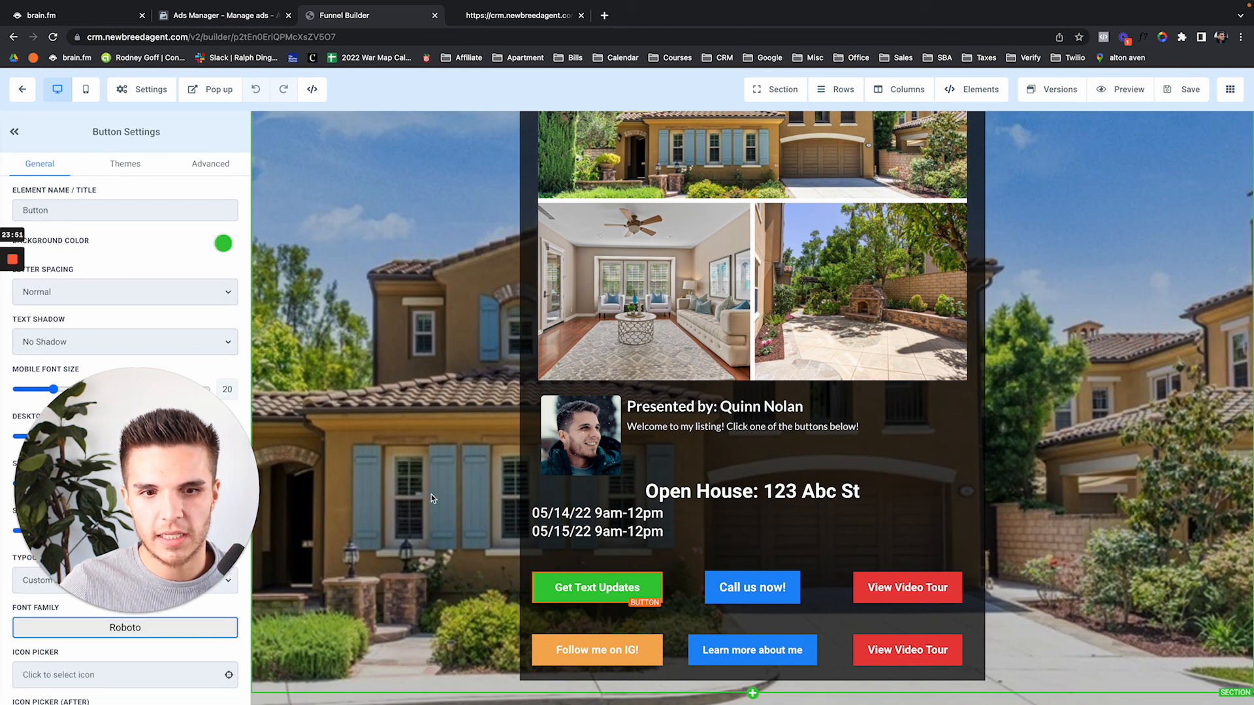
Review the thank-you preview once more, close its tab, and look over the landing page
{"action": "left_click", "coordinate": [500, 17]}
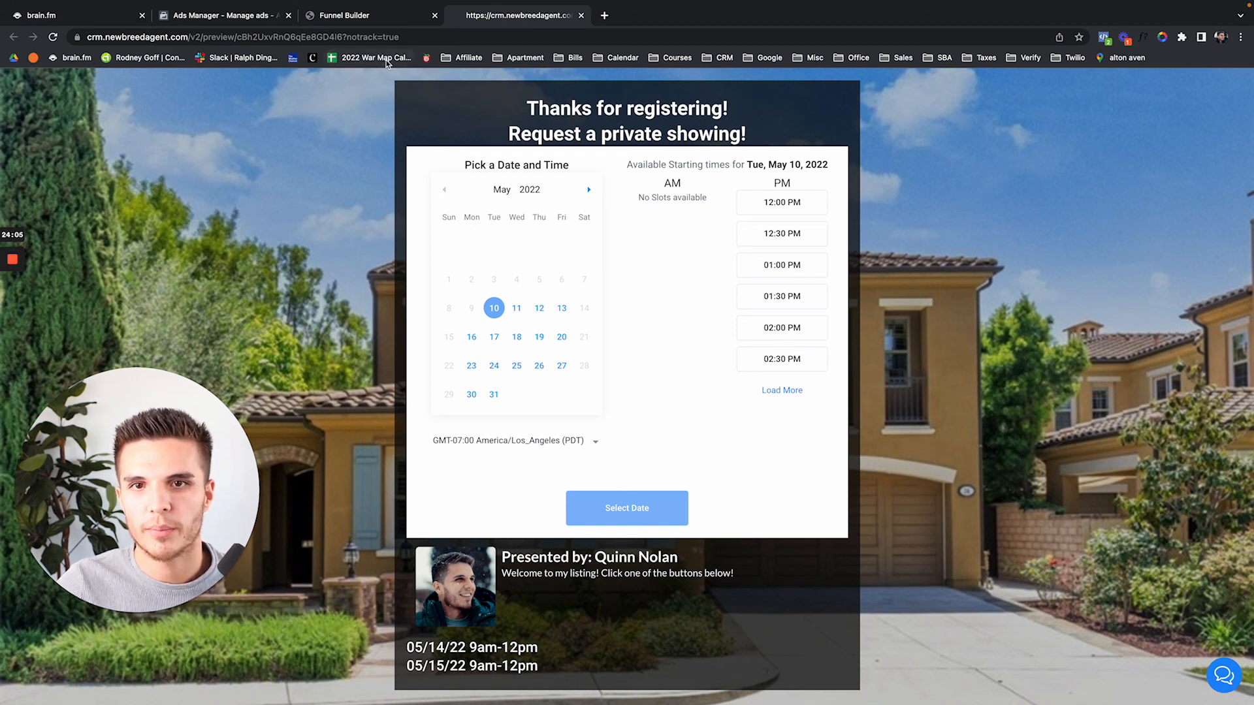
{"action": "left_click", "coordinate": [366, 20]}
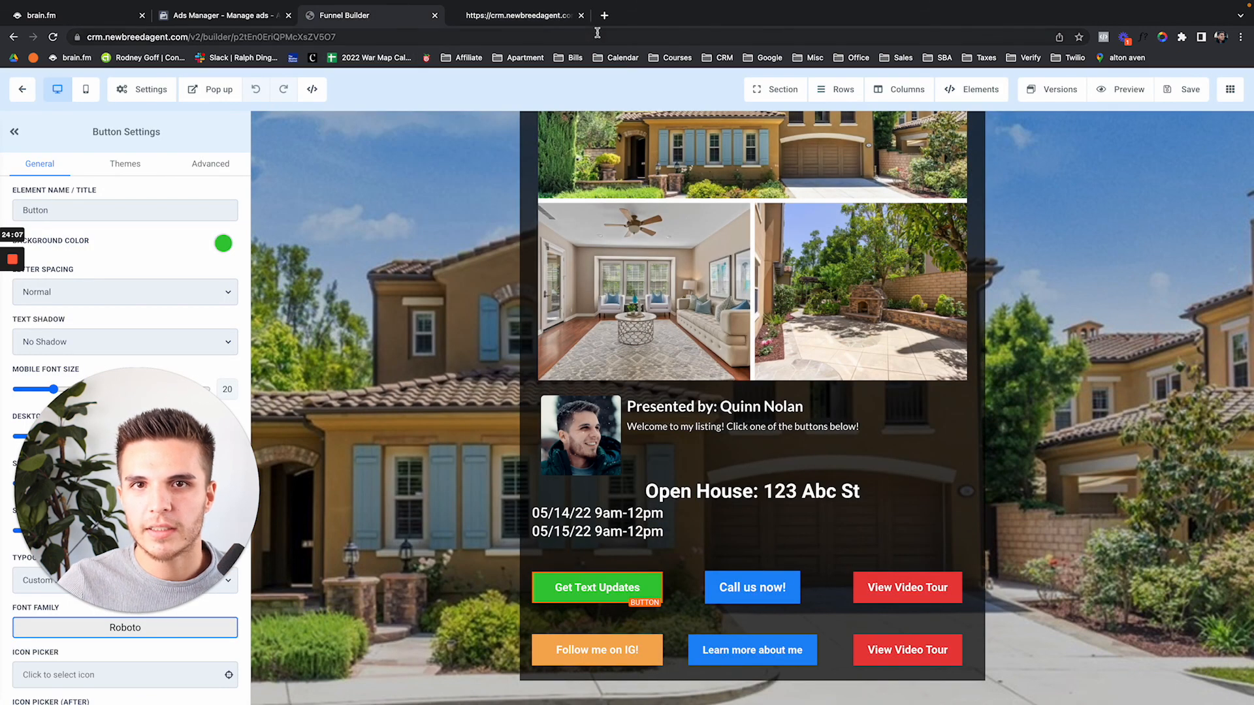
{"action": "left_click", "coordinate": [581, 16]}
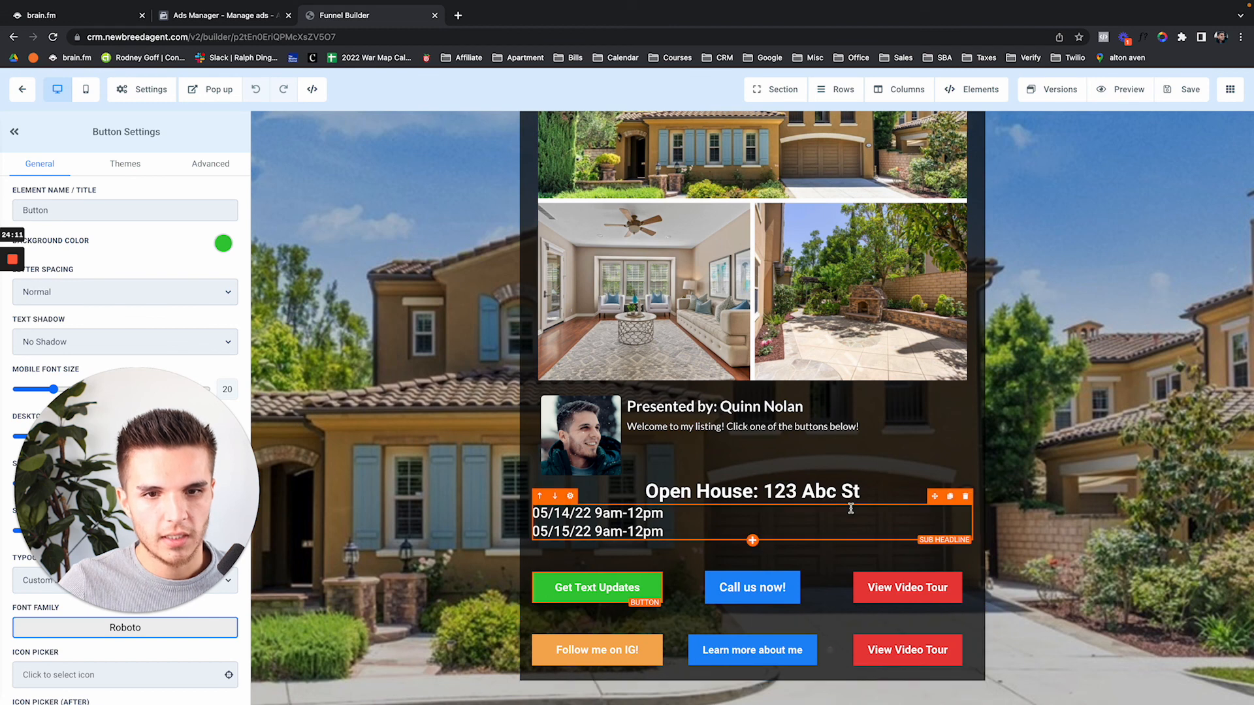
{"action": "scroll", "coordinate": [874, 481], "scroll_direction": "up", "scroll_amount": 2}
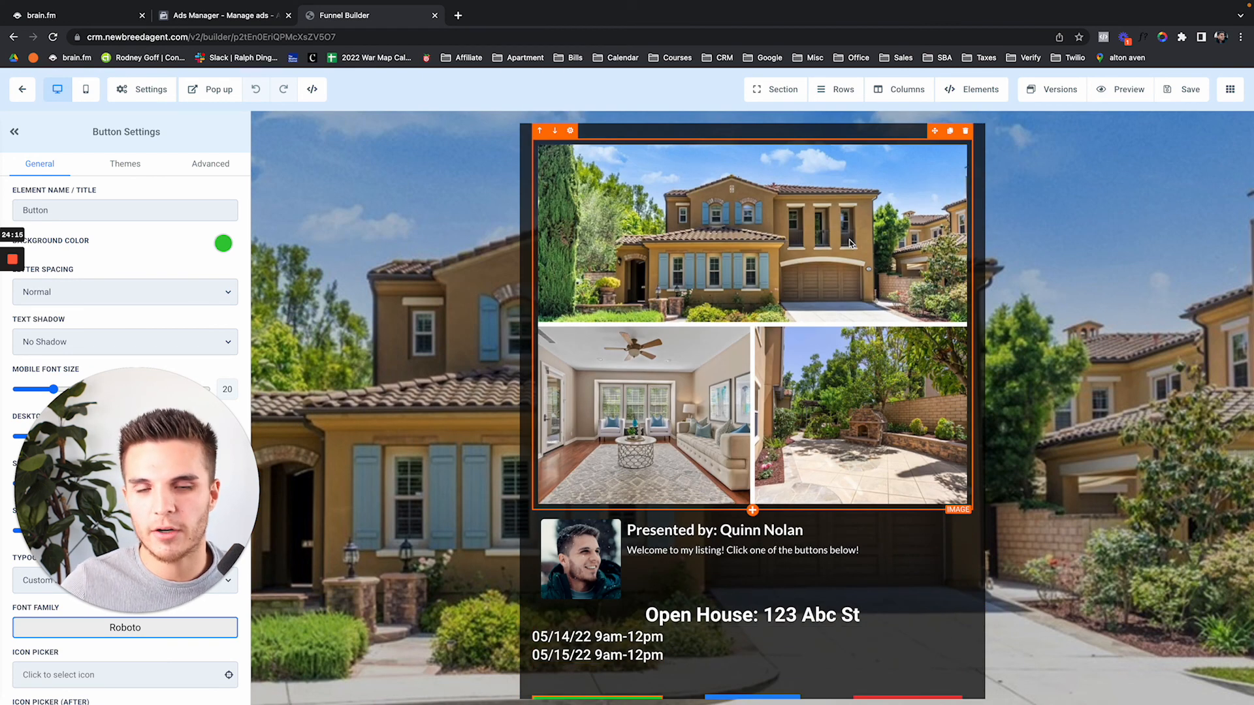
{"action": "scroll", "coordinate": [848, 243], "scroll_direction": "down", "scroll_amount": 2}
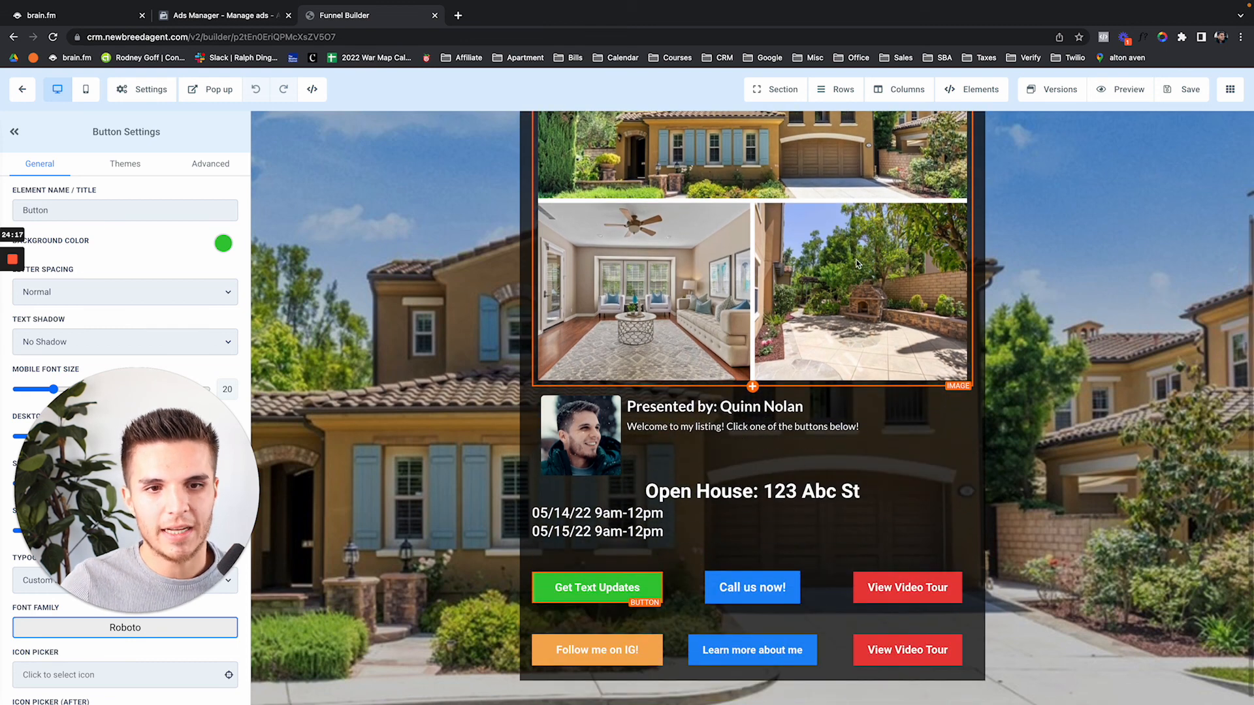
{"action": "scroll", "coordinate": [835, 283], "scroll_direction": "up", "scroll_amount": 2}
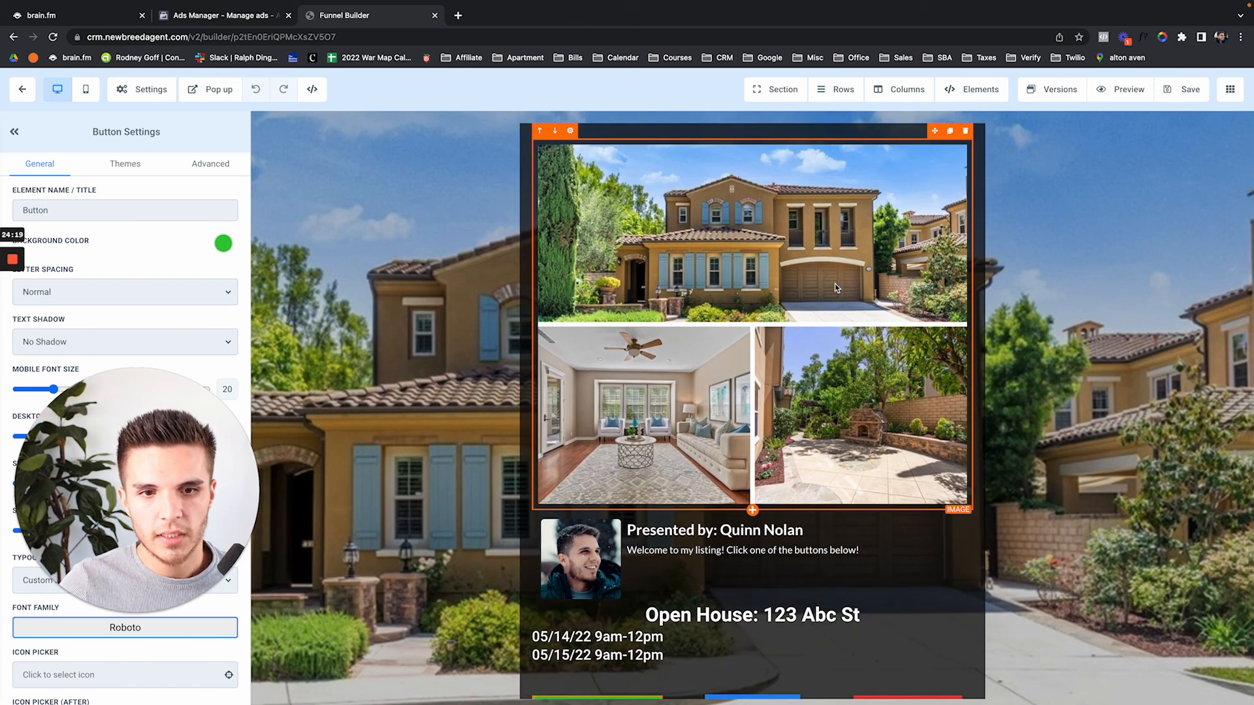
{"action": "scroll", "coordinate": [834, 283], "scroll_direction": "down", "scroll_amount": 2}
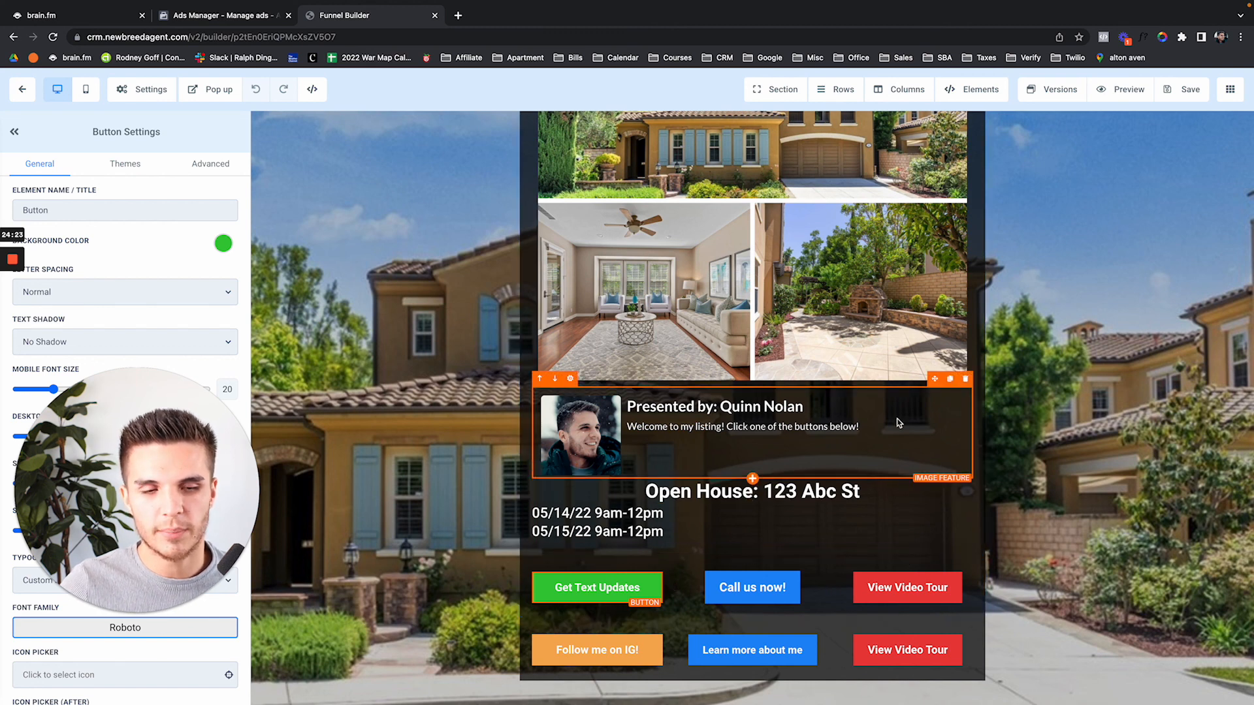
{"action": "scroll", "coordinate": [898, 423], "scroll_direction": "up", "scroll_amount": 2}
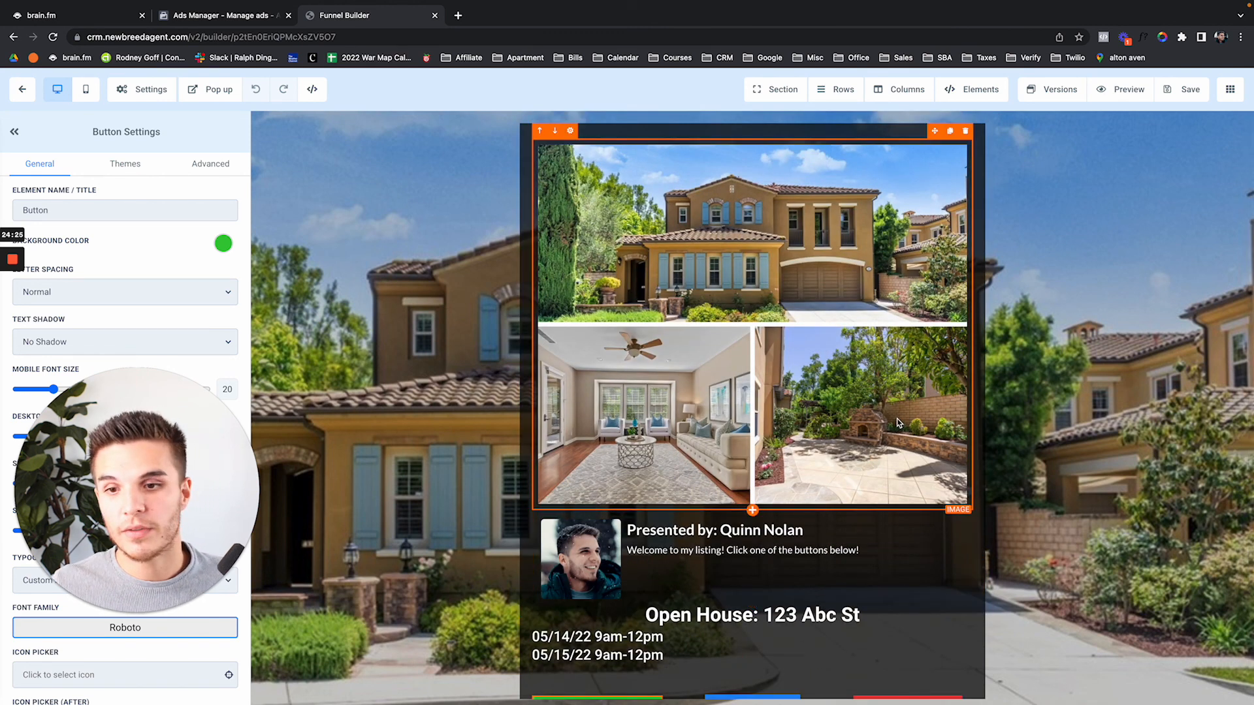